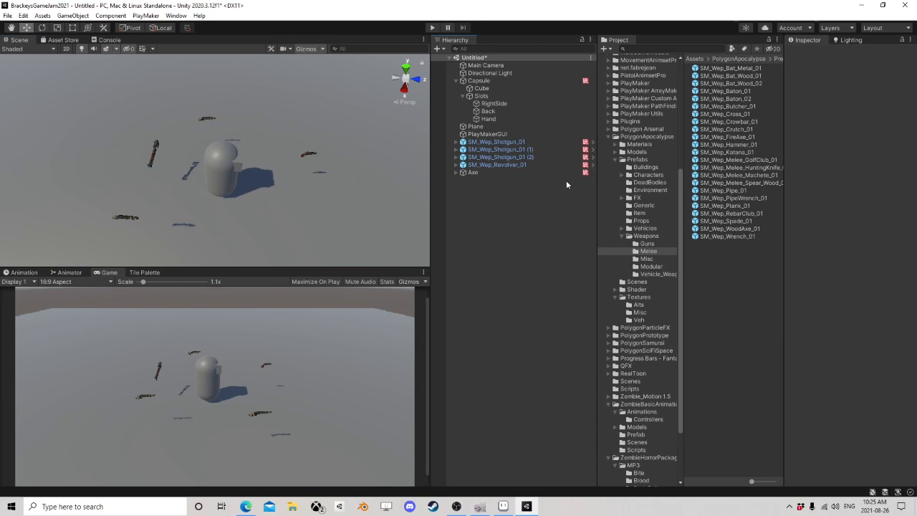
Step: Run the game, walk the capsule to the revolver and pick it up into the hand
right_drag(304, 172, 336, 200)
scroll(337, 200, down, 2)
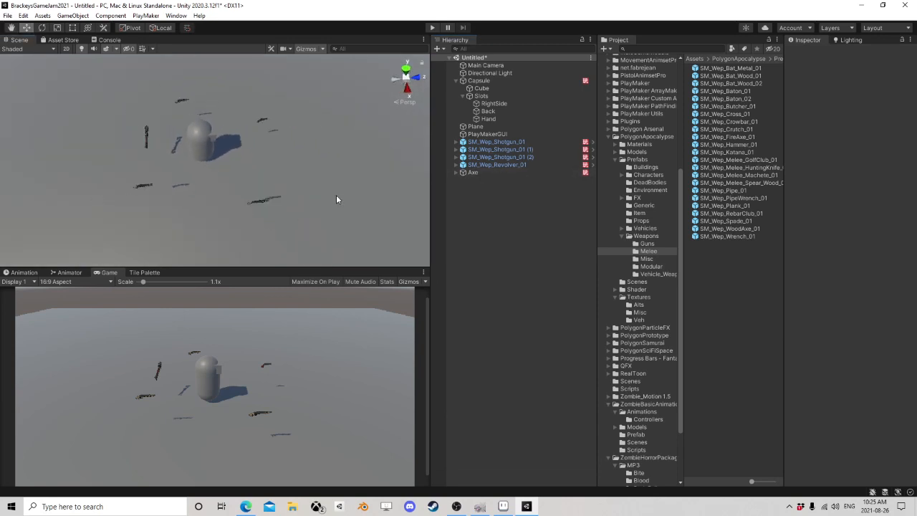
click(434, 28)
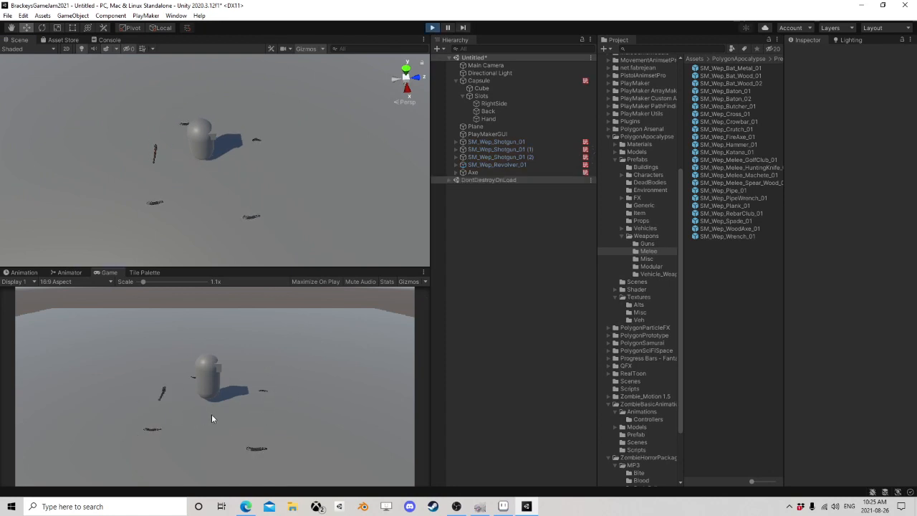
key(d)
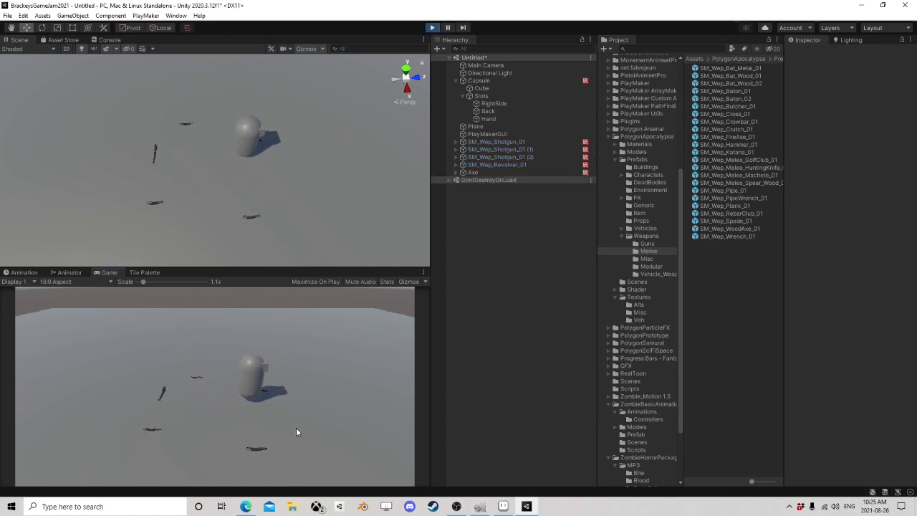
key(d)
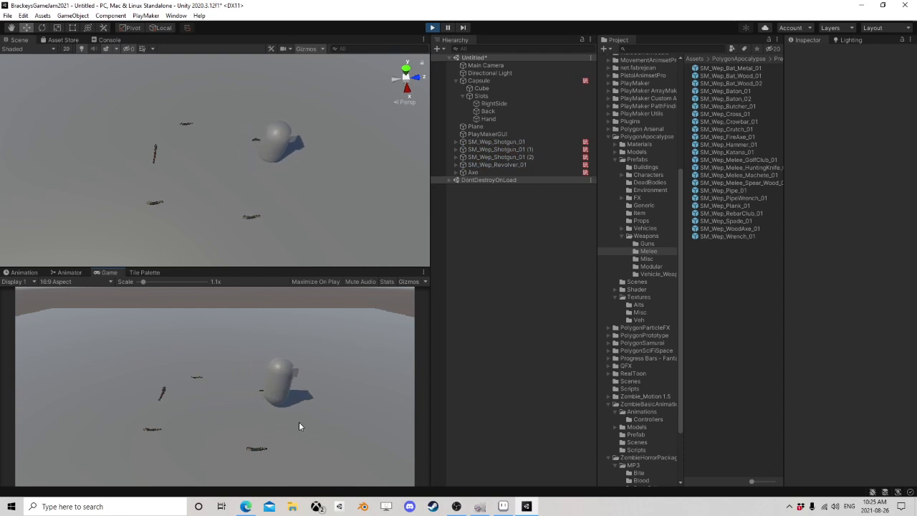
key(a)
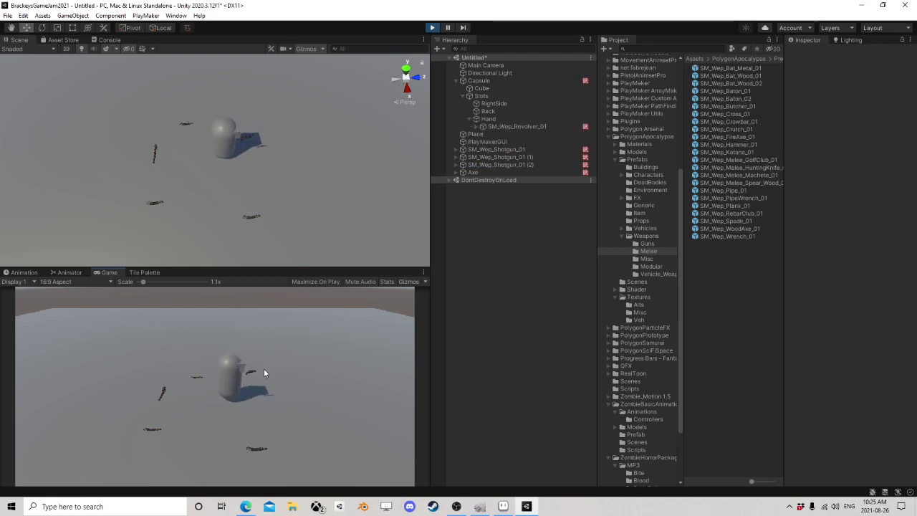
Step: Walk the capsule with the revolver to SM_Wep_Shotgun_01 (1) and pick that shotgun up into the Back slot
key(w)
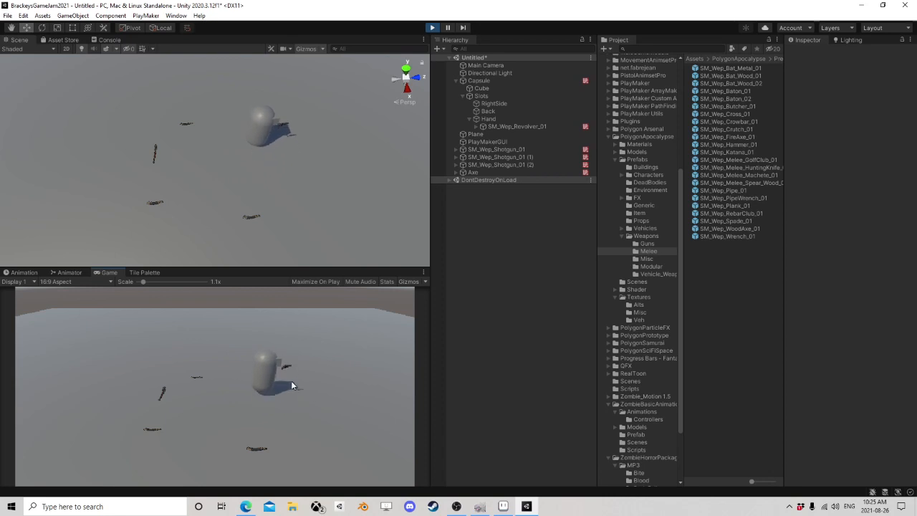
key(a)
key(s)
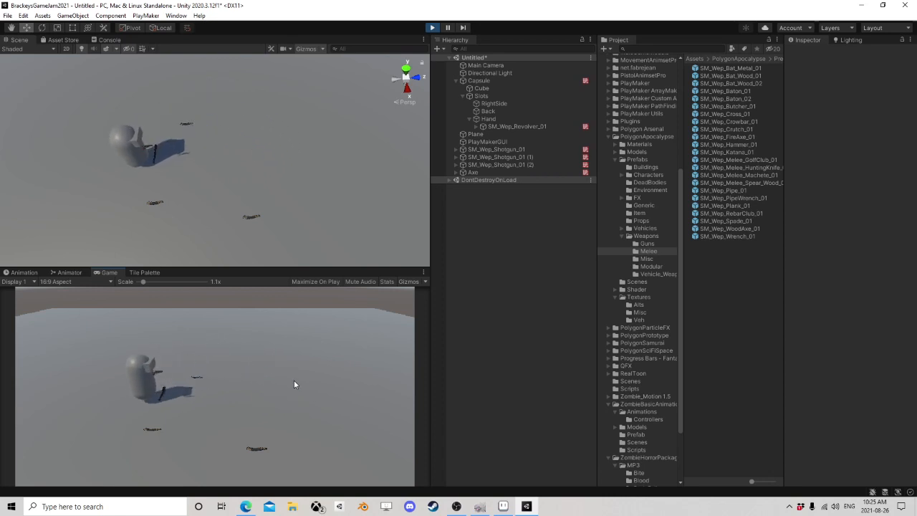
key(s)
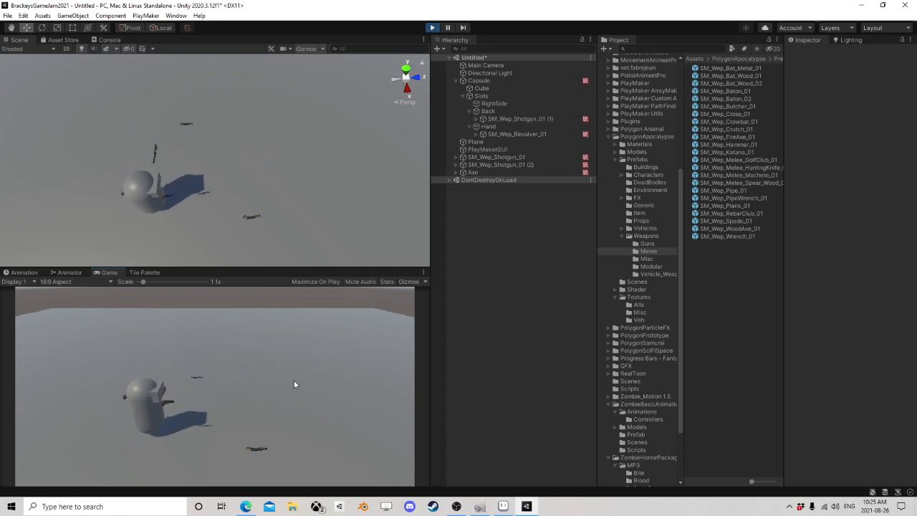
Step: Swap the held revolver for SM_Wep_Shotgun_01 on the ground, and exchange that shotgun for the Axe
key(d)
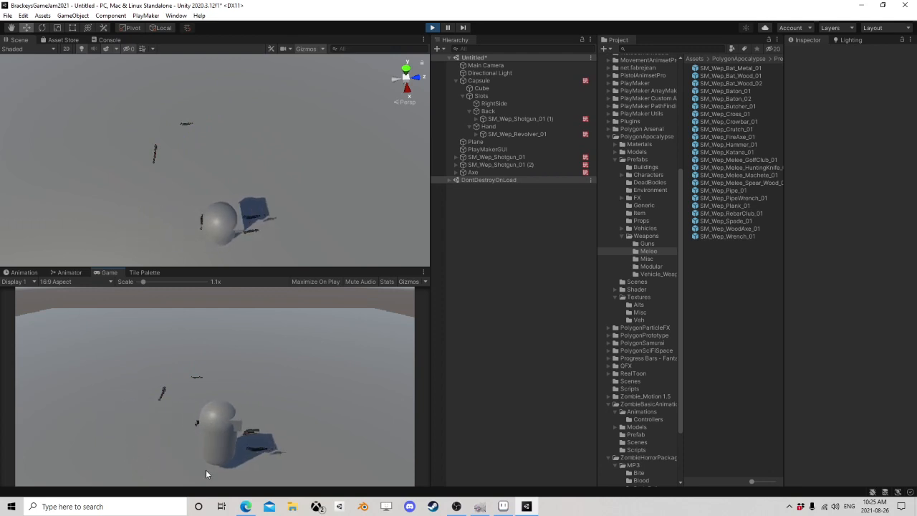
key(e)
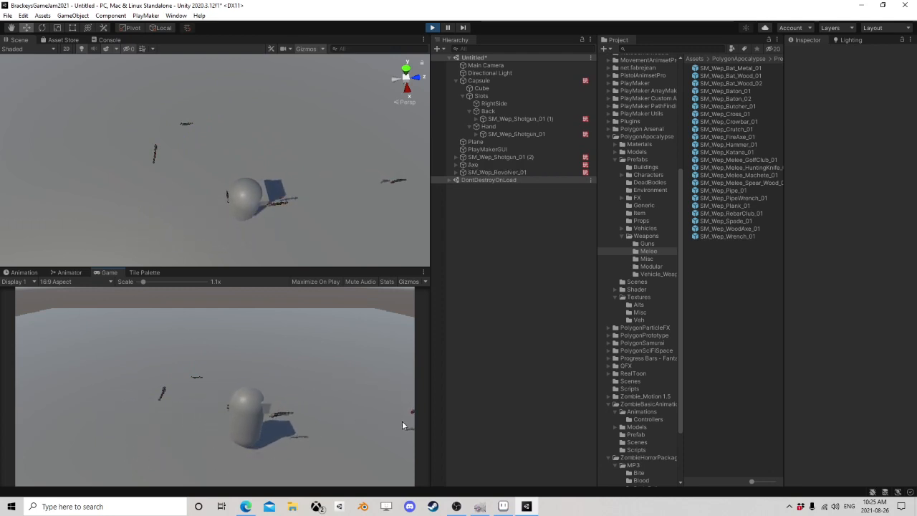
key(w)
key(a)
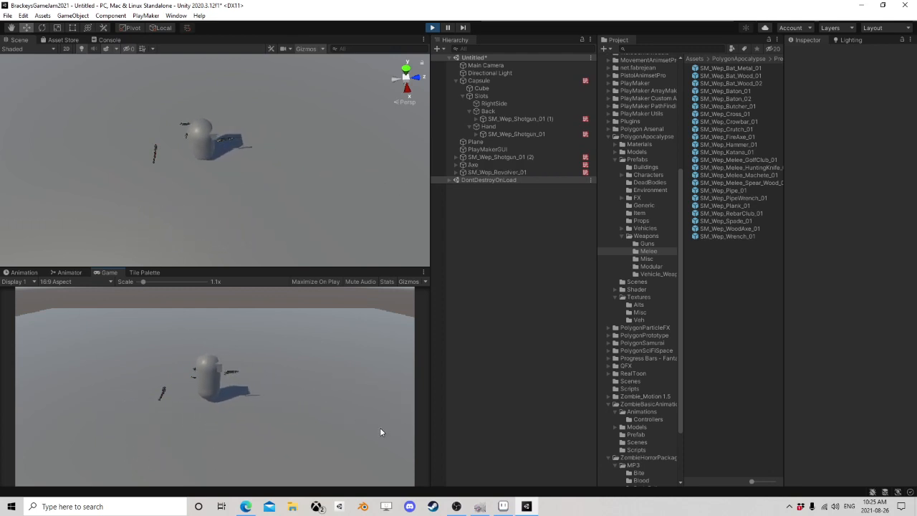
key(e)
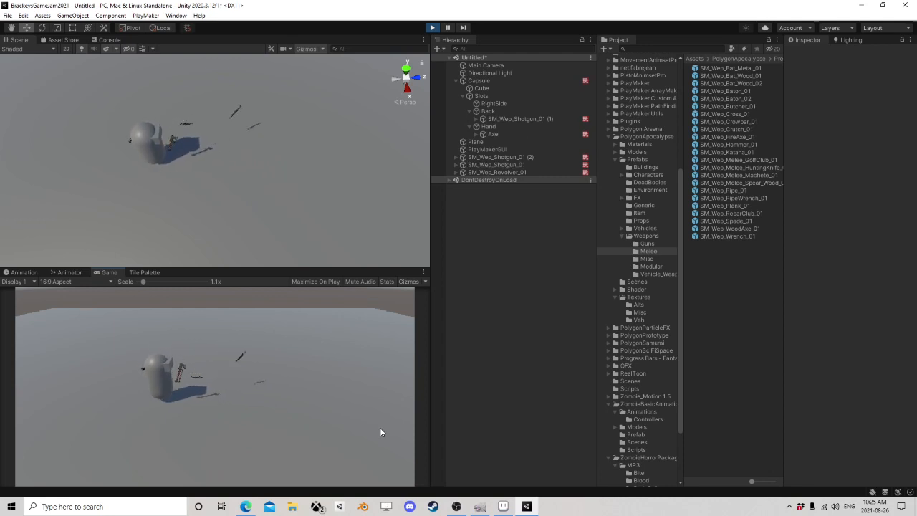
Step: Test switching the Axe and SM_Wep_Shotgun_01 (1) back and forth between the Hand and Back slots while walking
key(s)
key(d)
key(q)
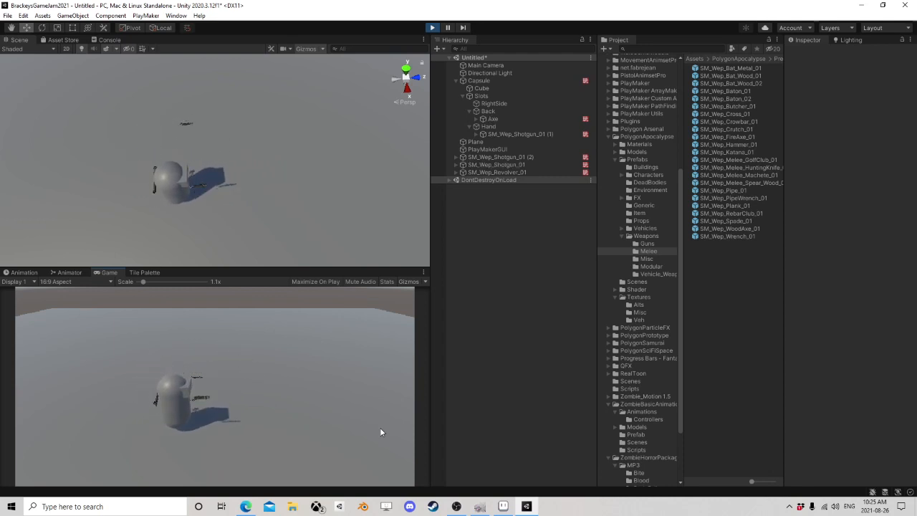
key(d)
key(q)
key(q)
key(q)
key(q)
key(q)
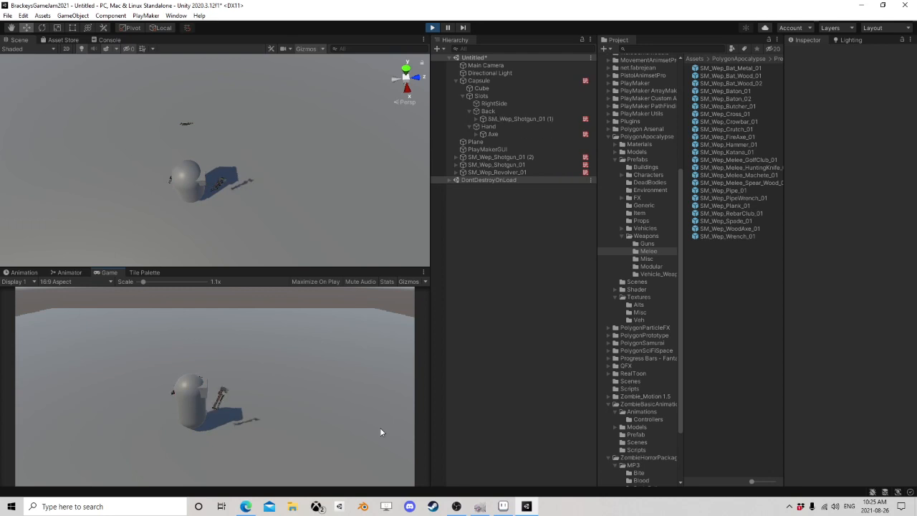
key(q)
key(q)
key(d)
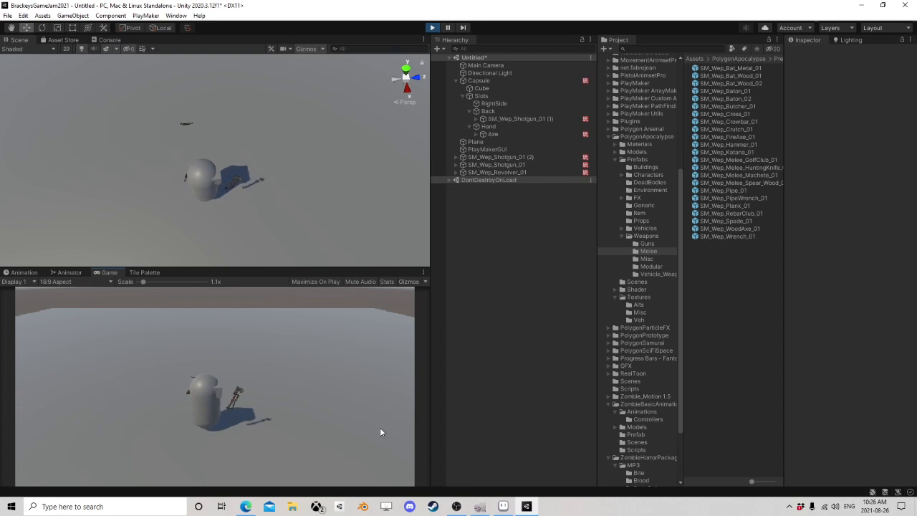
Step: Walk to SM_Wep_Shotgun_01 (2), swap the held Axe for it and carry it away
key(w)
key(a)
key(e)
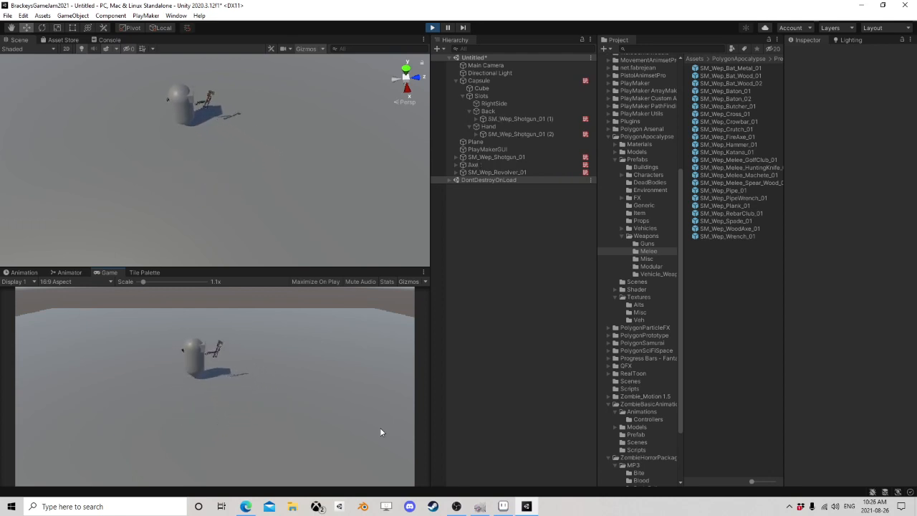
key(s)
key(d)
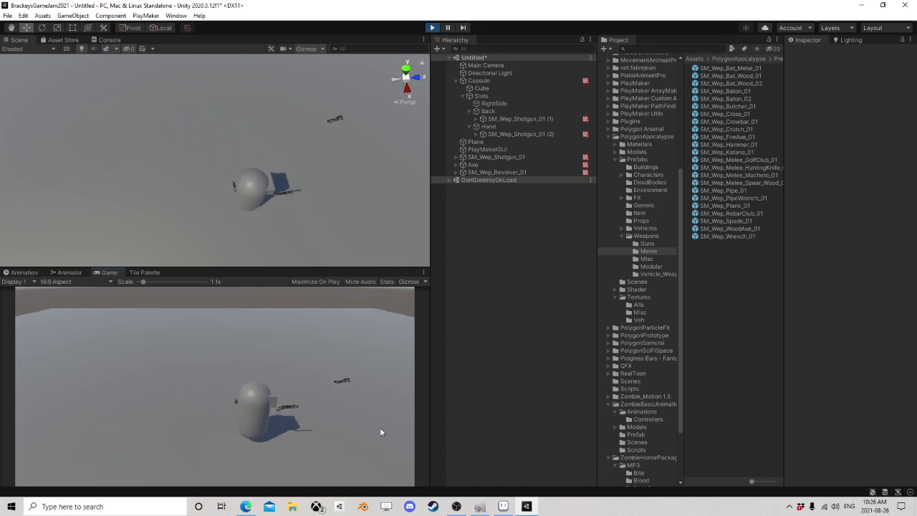
Step: Test switching the two carried shotguns between the Hand and Back slots while moving the capsule across the plane
key(w)
key(d)
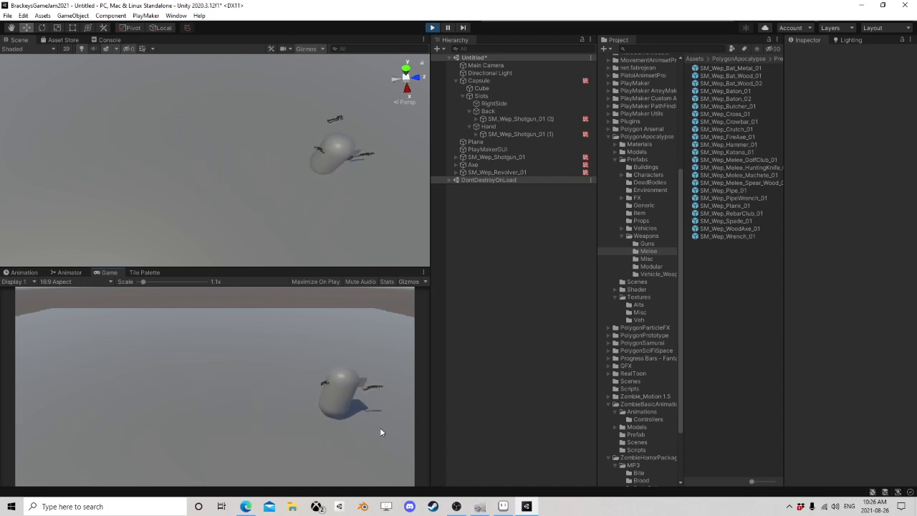
key(s)
key(d)
key(q)
key(d)
key(w)
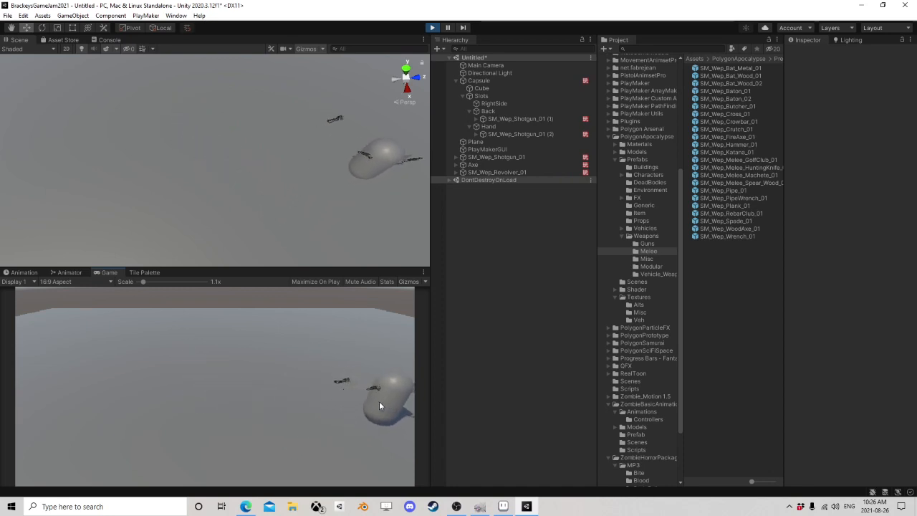
Step: Swap the held shotgun for the Axe on the ground, walk the capsule away and stop the game
key(a)
key(e)
key(w)
key(a)
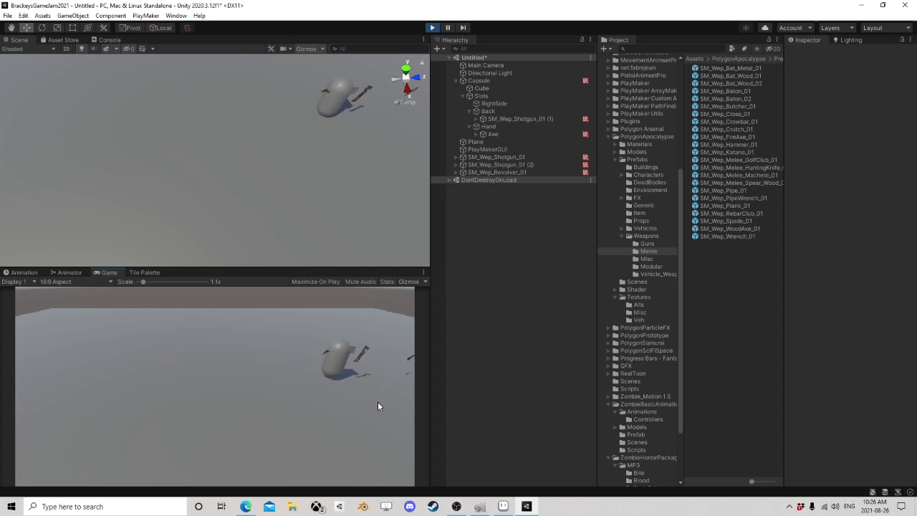
key(s)
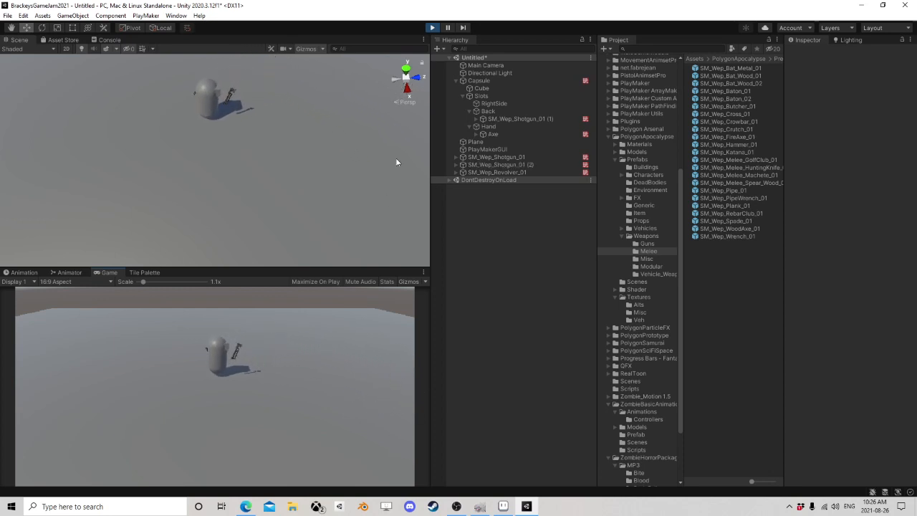
click(432, 27)
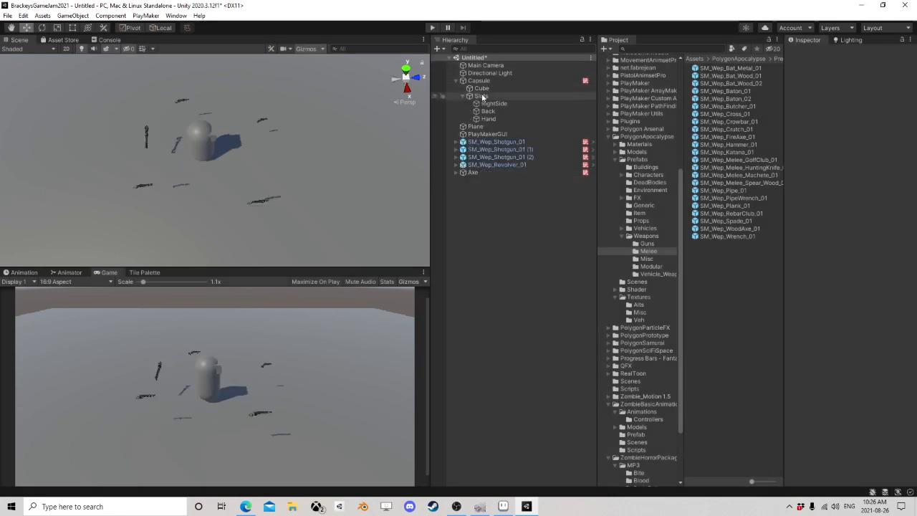
Step: Examine SM_Wep_Shotgun_01 in the scene and its Mesh Collider, Rigidbody, Sphere Collider trigger and PlayMakerFSM components
click(502, 164)
click(501, 144)
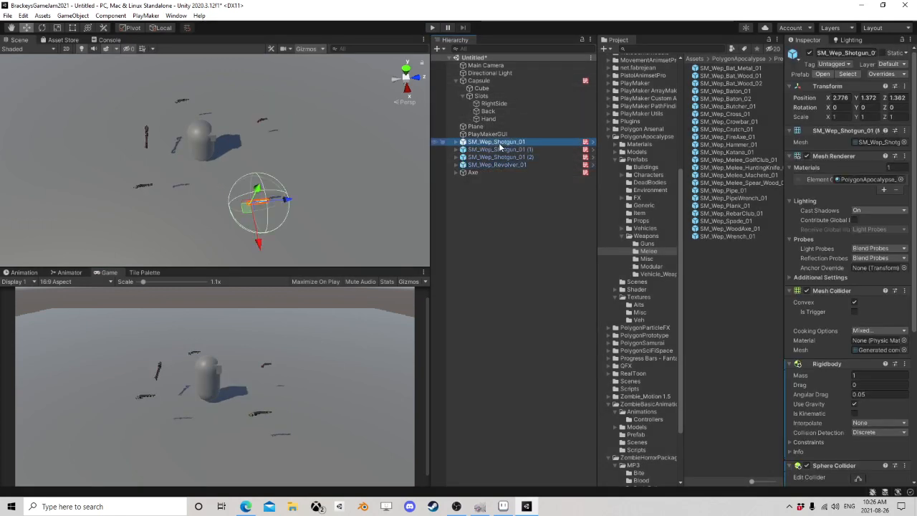
key(f)
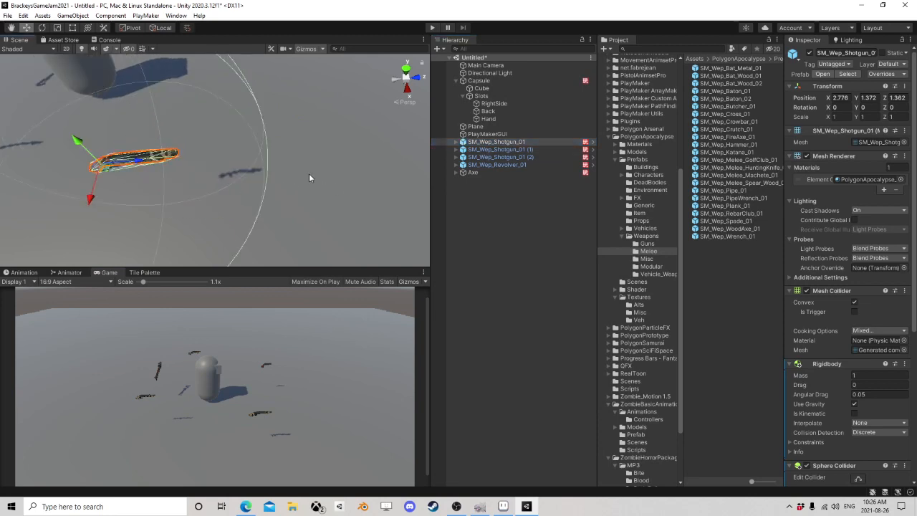
alt+drag(311, 176, 194, 166)
mouse_move(194, 166)
right_down()
mouse_move(211, 154)
mouse_move(189, 159)
right_up()
scroll(253, 169, down, 3)
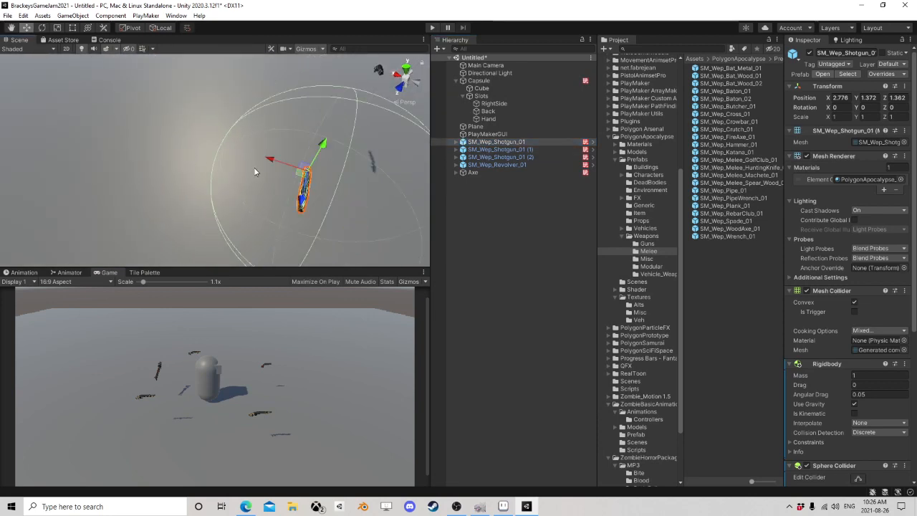
middle_drag(253, 169, 160, 141)
scroll(275, 164, up, 3)
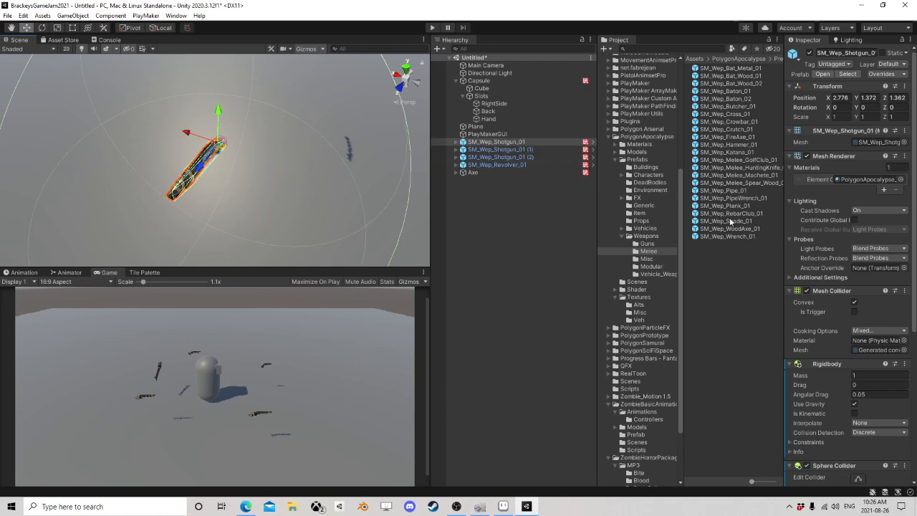
scroll(843, 237, down, 5)
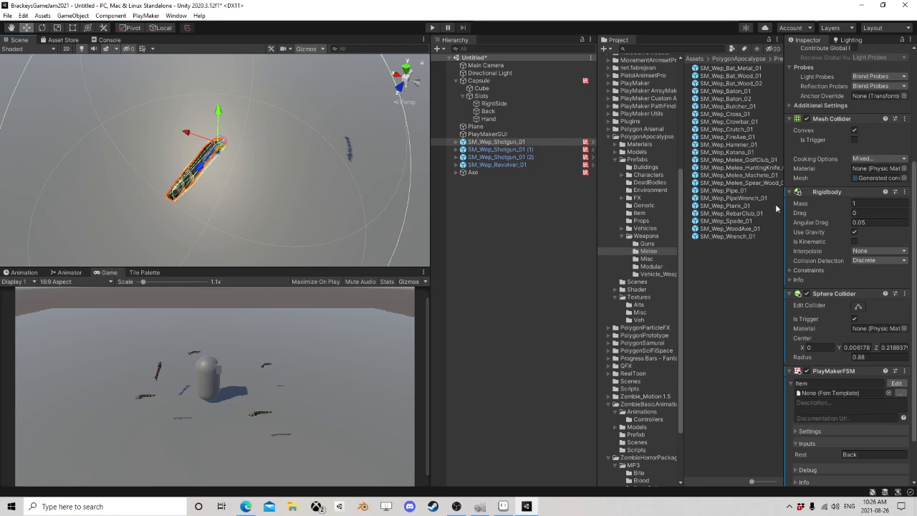
scroll(828, 306, down, 2)
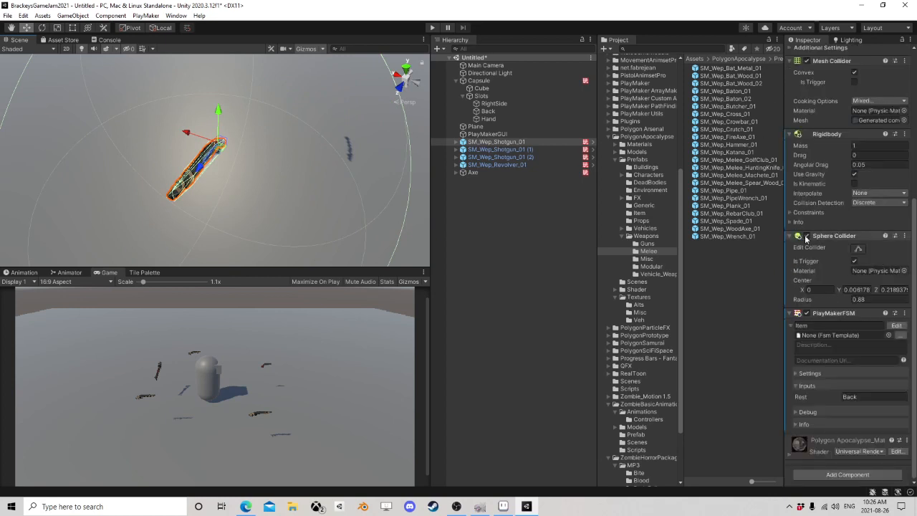
key(f)
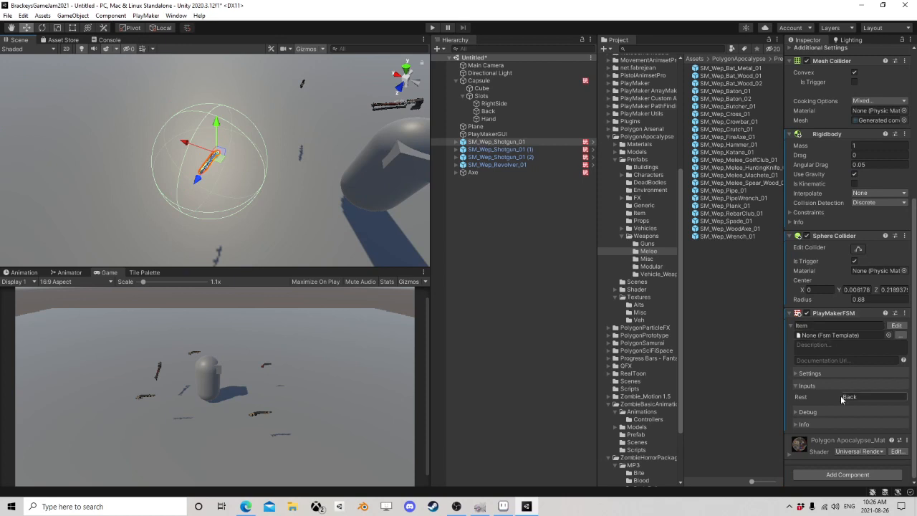
Step: Open the shotgun's Item state machine for editing and move the State 1 node slightly farther from State 2
click(895, 326)
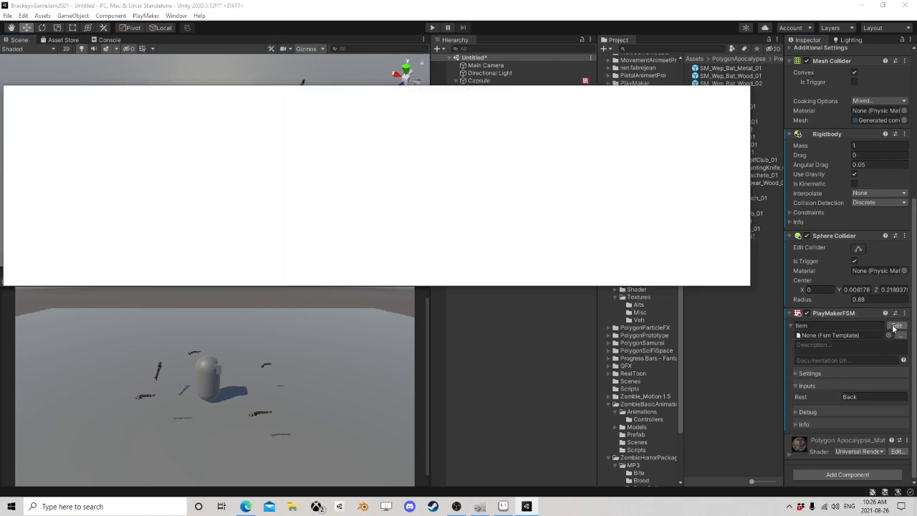
middle_drag(179, 194, 284, 176)
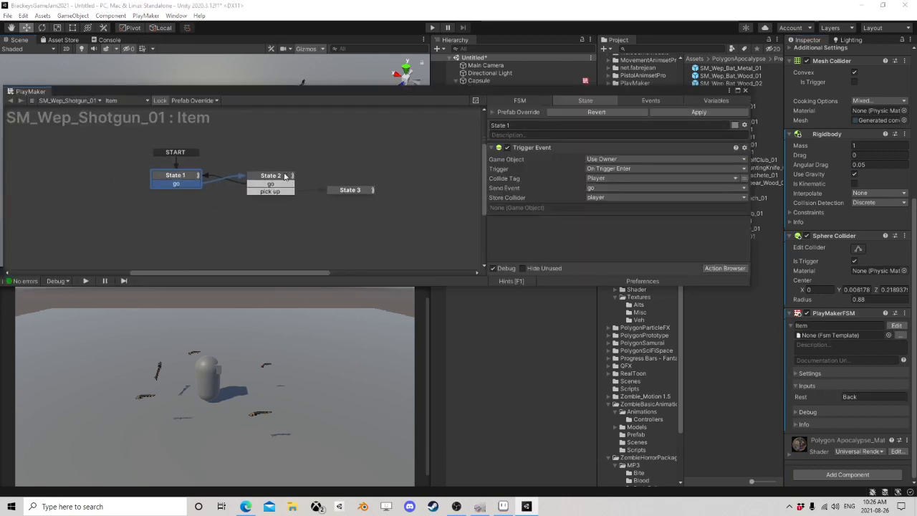
drag(182, 182, 158, 184)
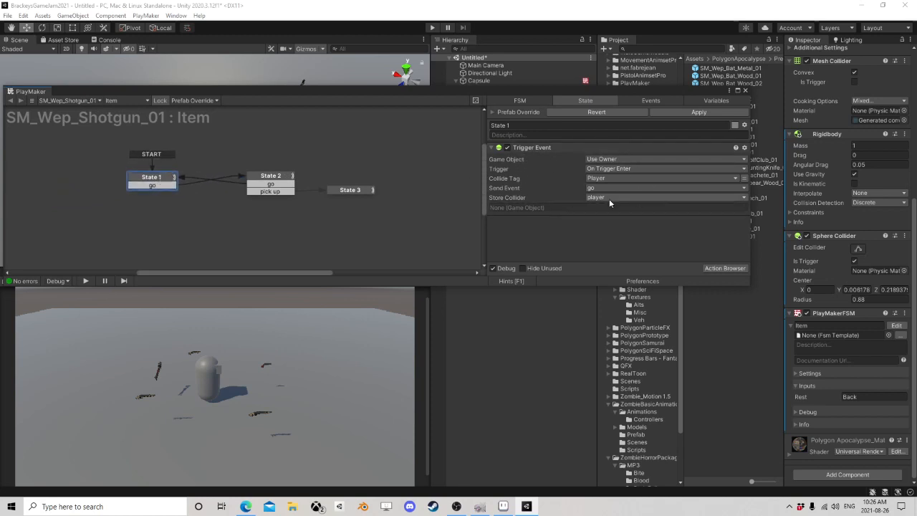
Step: Run the game beside the state graph, inspect State 2's actions and walk the capsule out of the shotgun's trigger range
drag(365, 86, 562, 100)
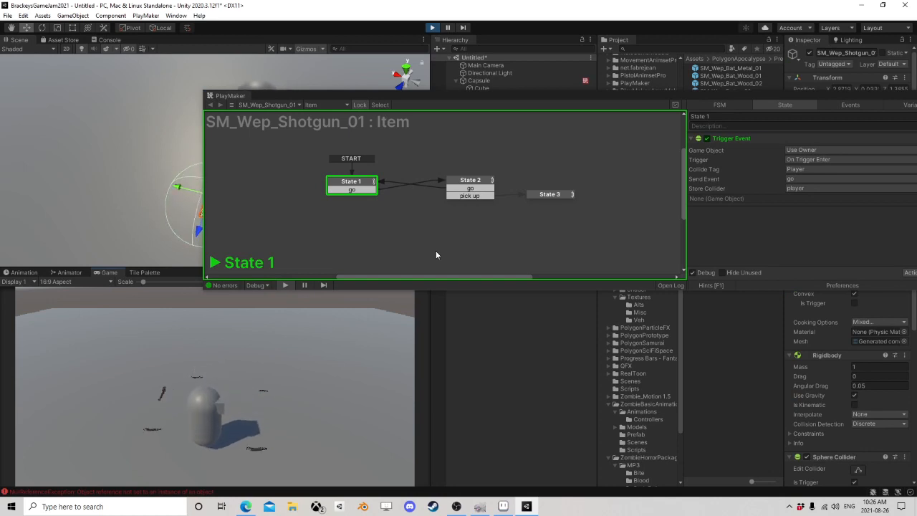
click(469, 187)
click(376, 377)
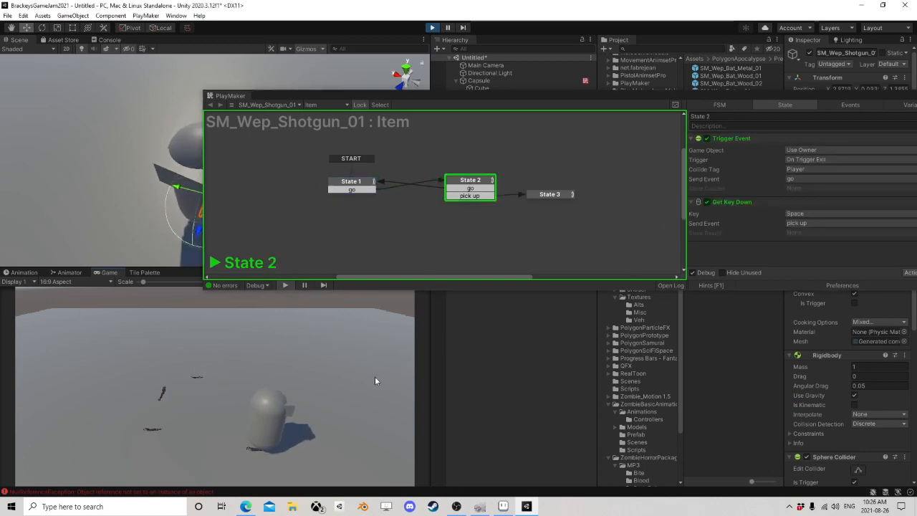
key(w)
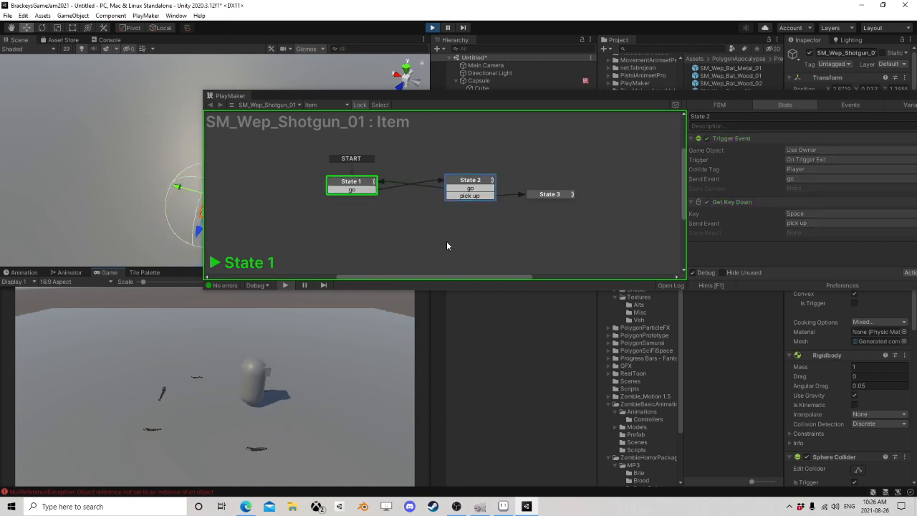
Step: Walk the capsule back into the shotgun's trigger range and inspect the actions of State 1 and State 2
key(s)
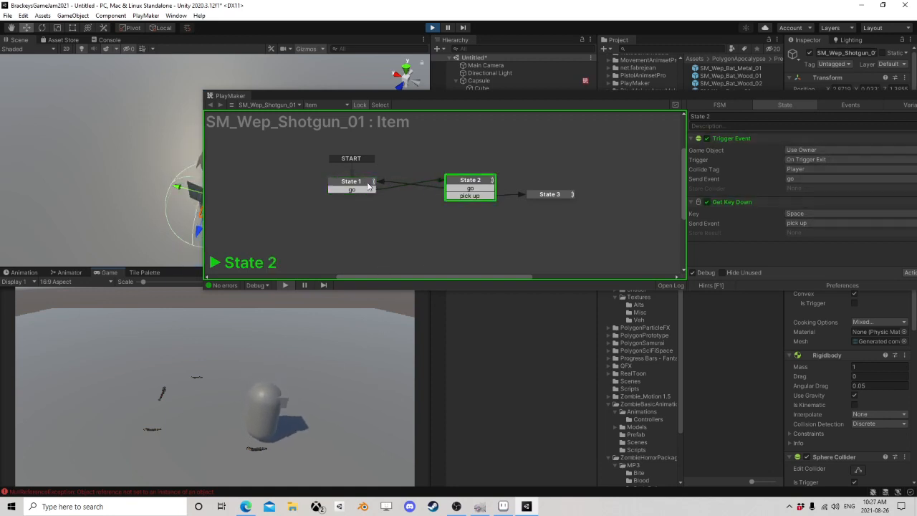
click(365, 184)
click(469, 186)
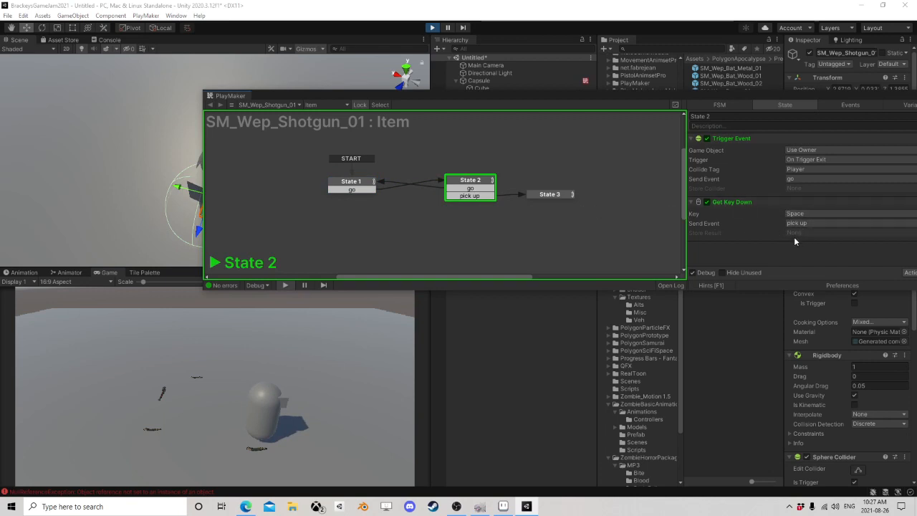
Step: Inspect State 3's Send Event and Enable FSM actions, making room so their fields are fully readable
drag(550, 94, 529, 80)
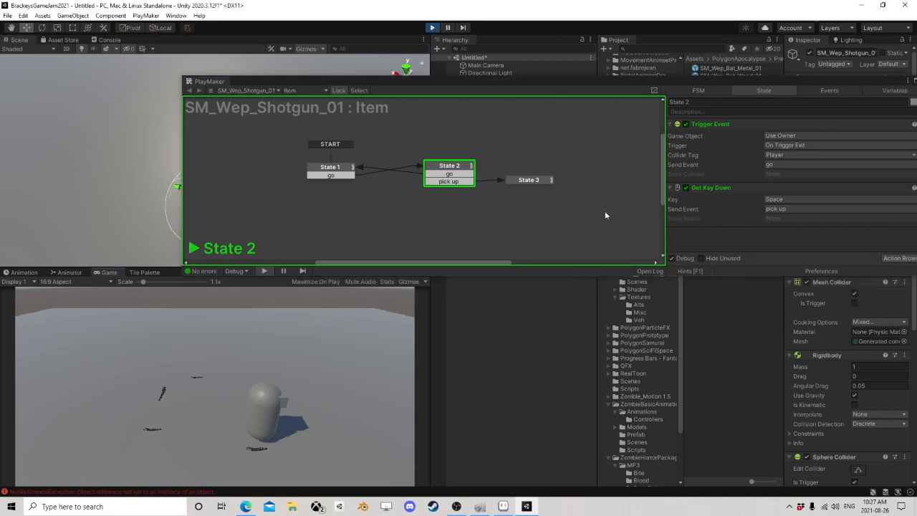
click(529, 181)
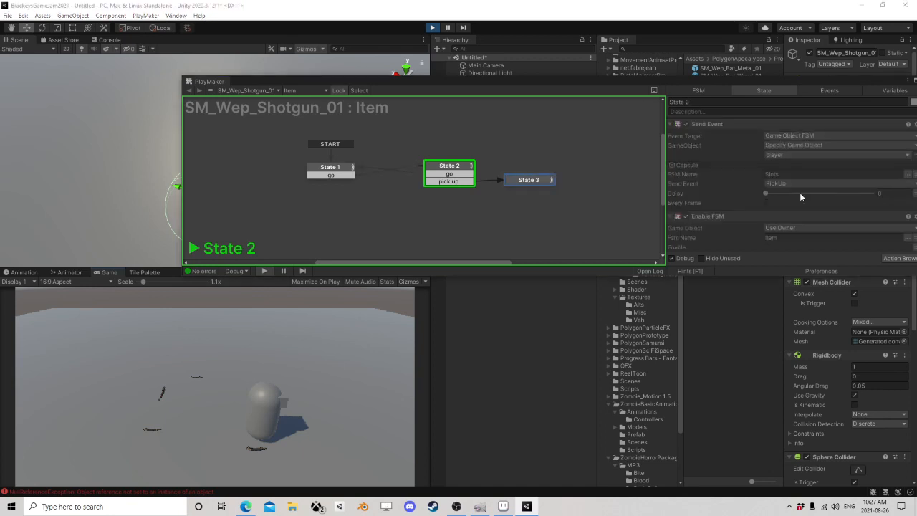
drag(752, 80, 605, 47)
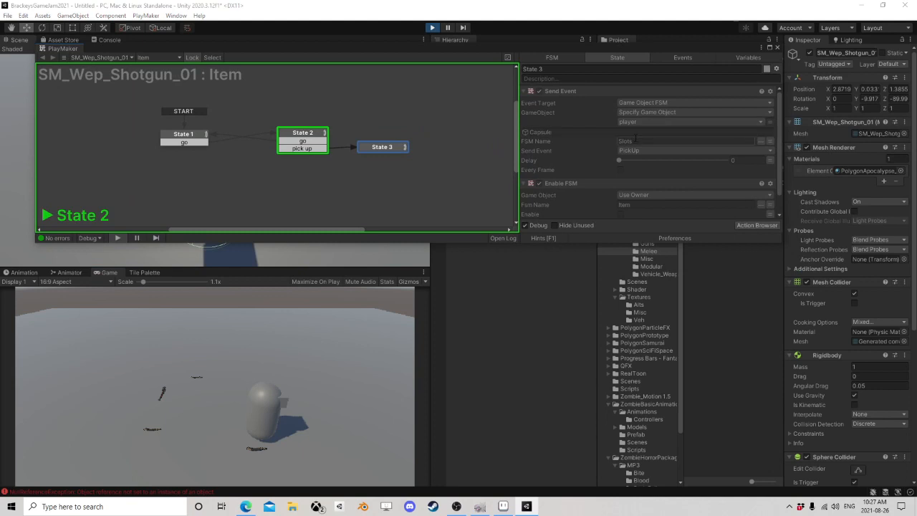
scroll(580, 189, down, 1)
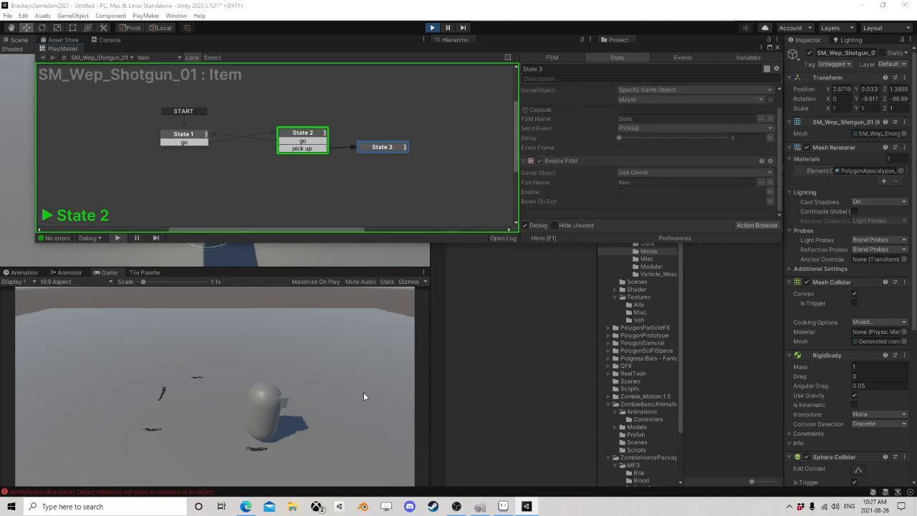
Step: Pick up the shotgun in the running game, then close the PlayMaker editor and stop the game
key(e)
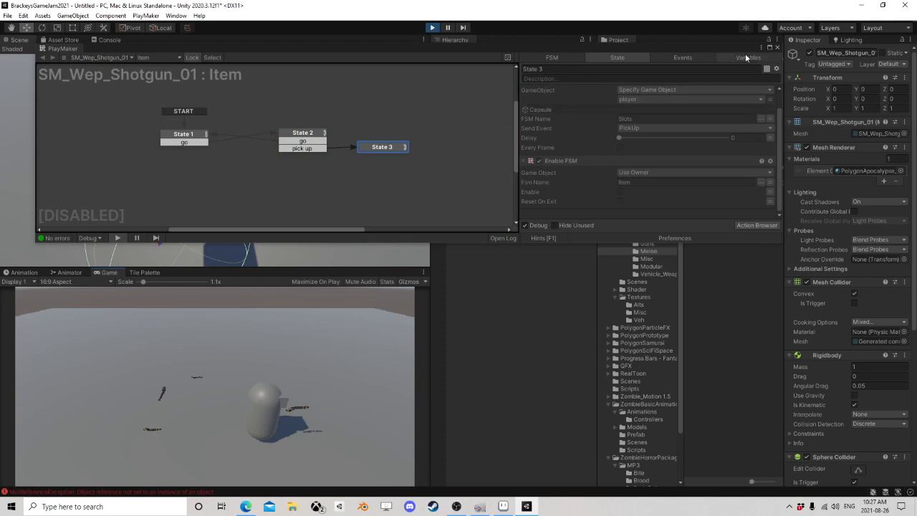
scroll(605, 133, up, 1)
scroll(358, 143, down, 1)
scroll(379, 164, down, 1)
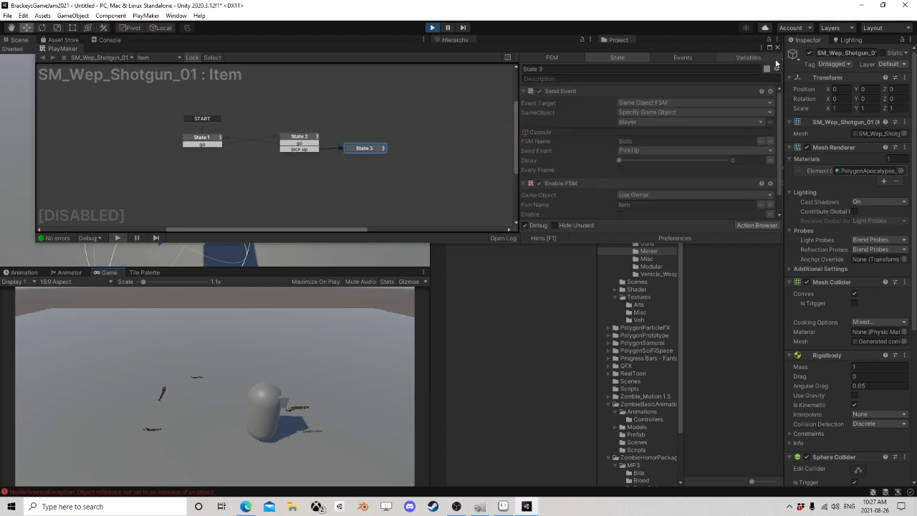
click(777, 48)
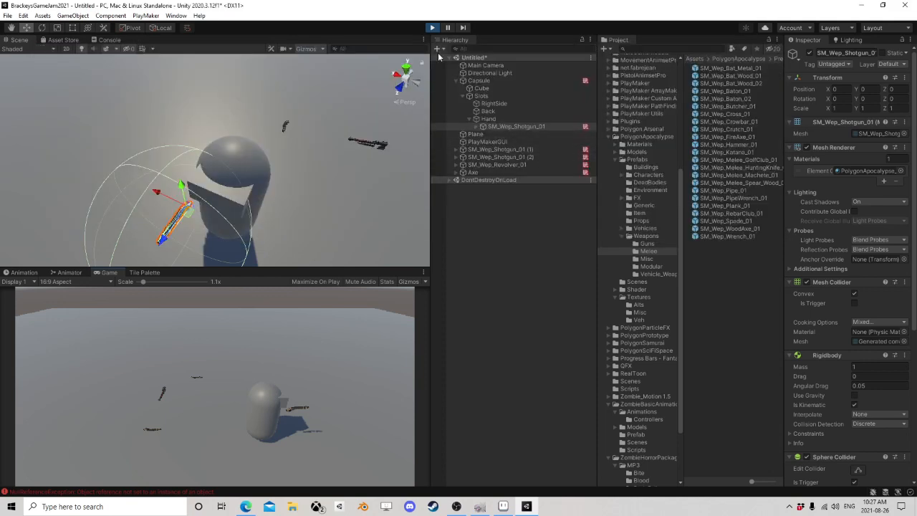
click(431, 29)
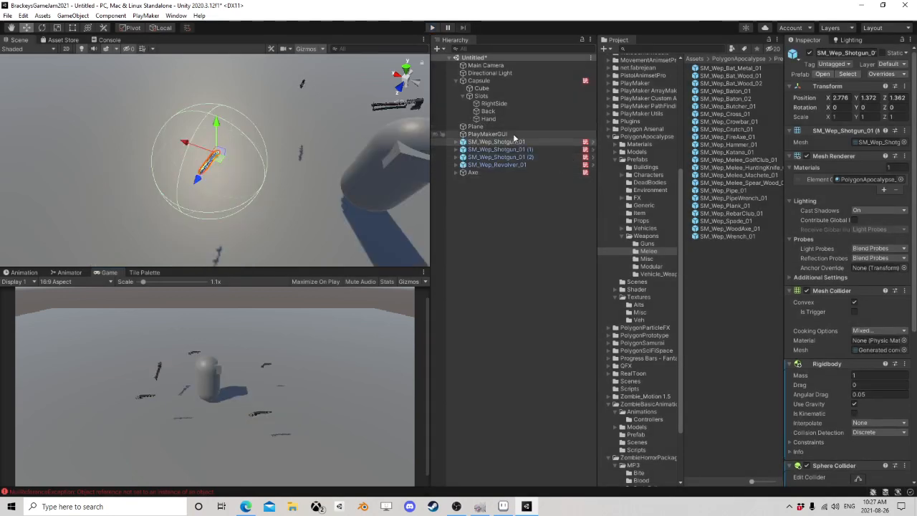
Step: Locate the Slots object under Capsule and examine it with its child slots around the capsule in the scene
click(477, 80)
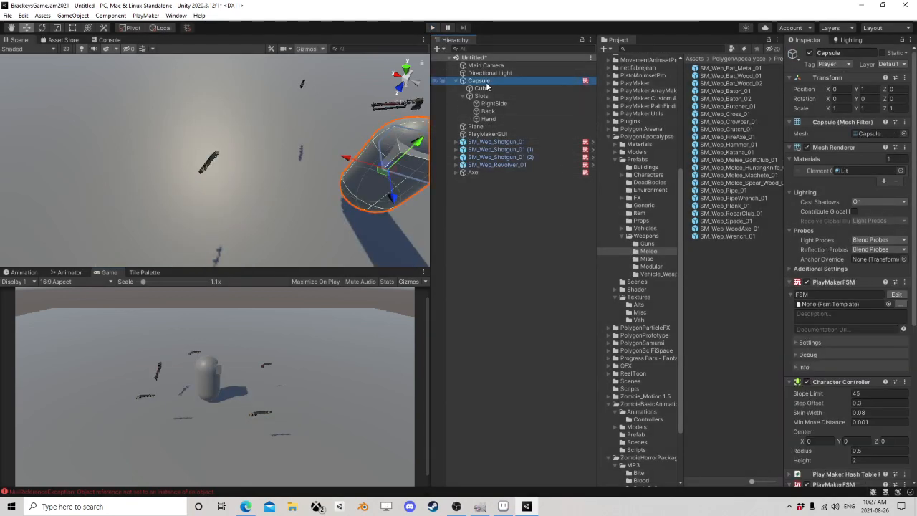
click(463, 97)
click(483, 96)
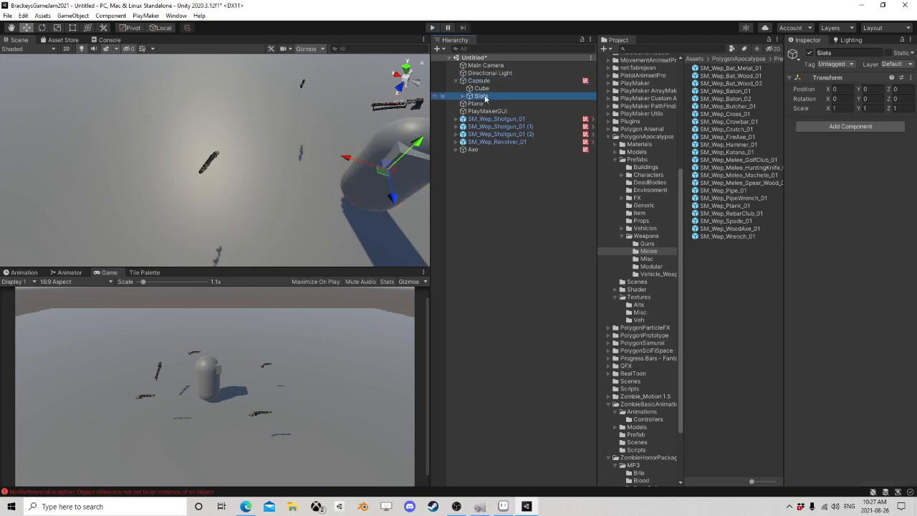
click(468, 96)
key(f)
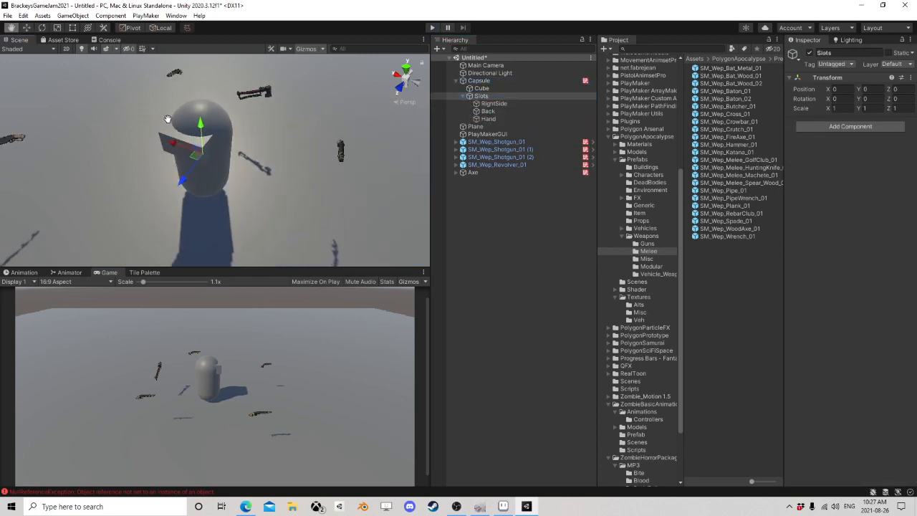
scroll(251, 166, down, 5)
right_drag(269, 174, 416, 128)
scroll(351, 165, down, 4)
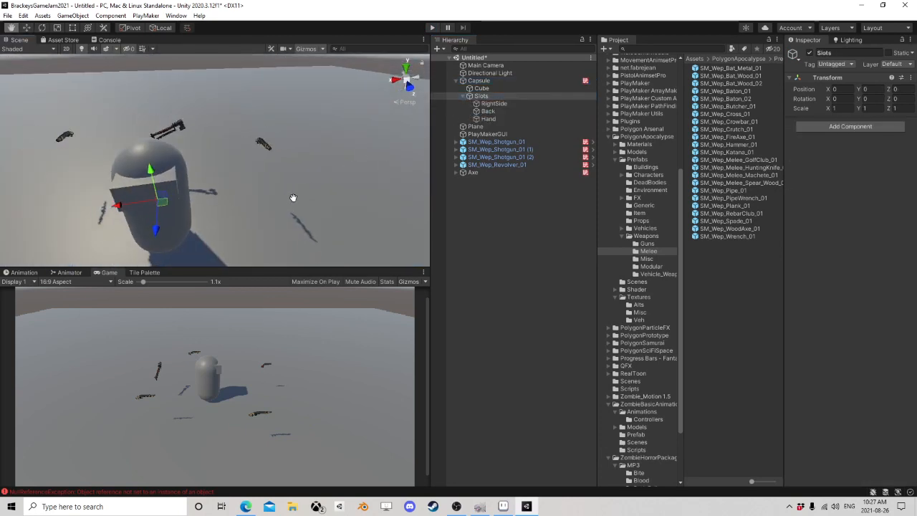
middle_drag(293, 199, 355, 151)
Step: Examine where the RightSide, Back and Hand slots sit on the capsule, focusing on the Back slot
click(494, 106)
click(492, 112)
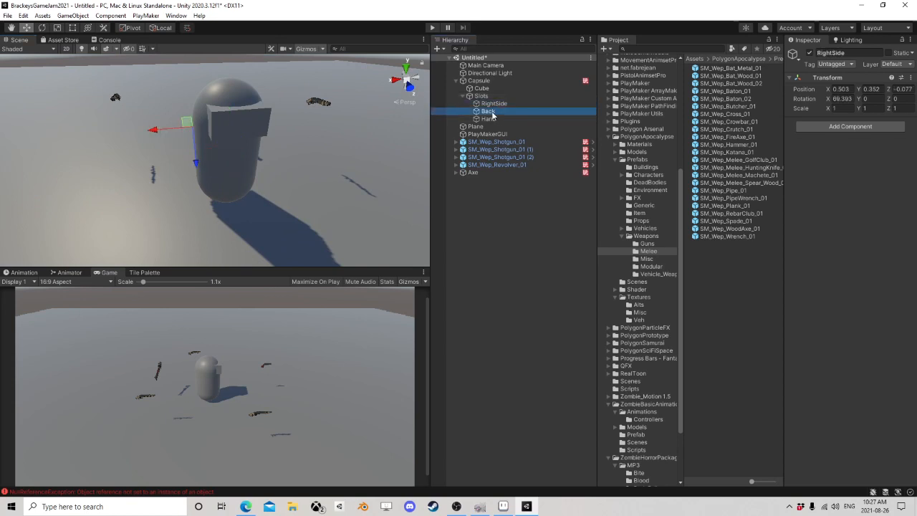
click(501, 126)
click(496, 119)
click(491, 112)
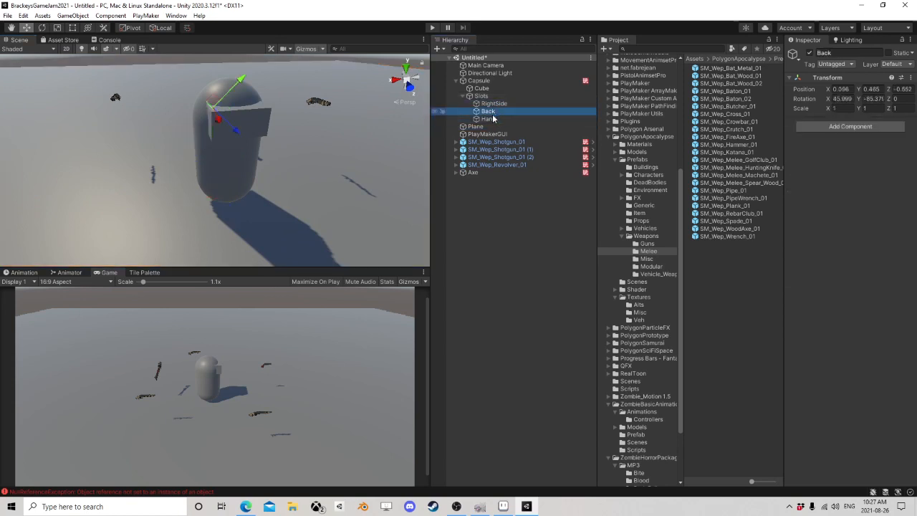
right_drag(278, 180, 348, 188)
scroll(348, 189, down, 4)
middle_drag(210, 181, 314, 163)
scroll(277, 153, up, 4)
right_drag(237, 150, 284, 152)
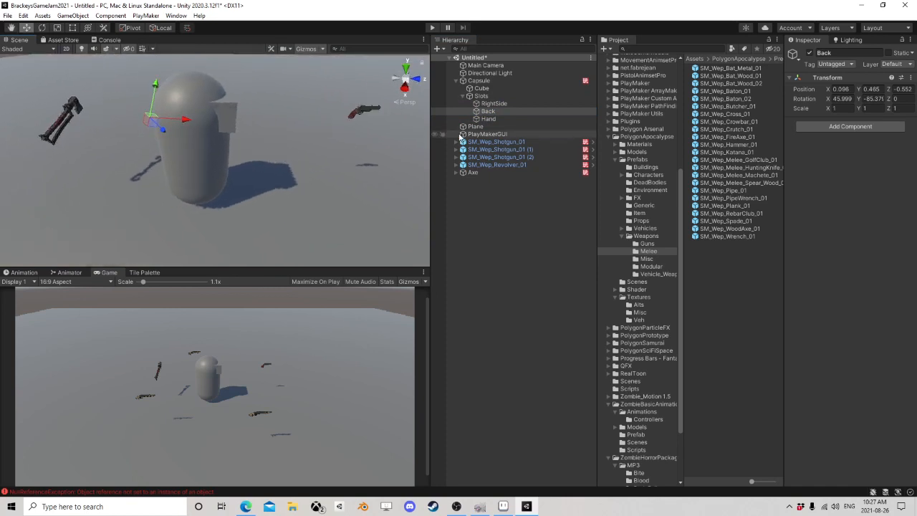
Step: Parent SM_Wep_Shotgun_01 to the Back slot and set its position and rotation to 0 on all axes
drag(511, 148, 495, 111)
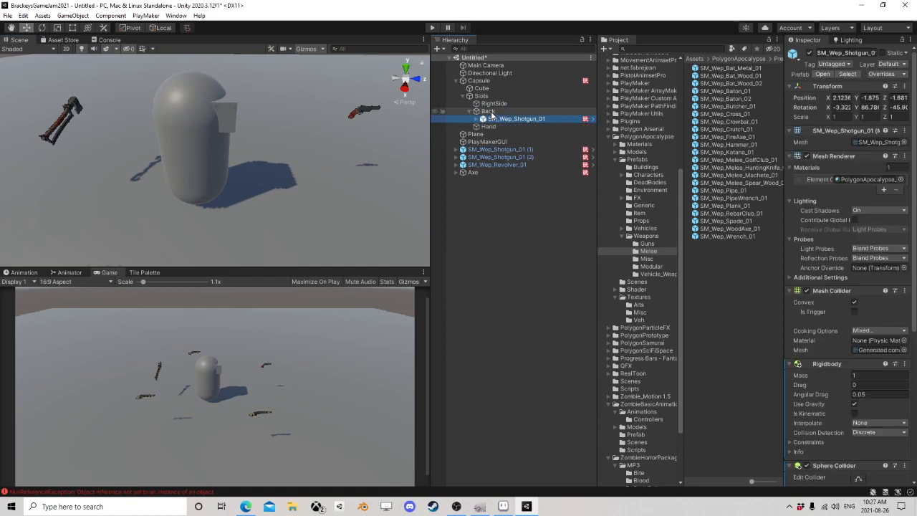
click(841, 107)
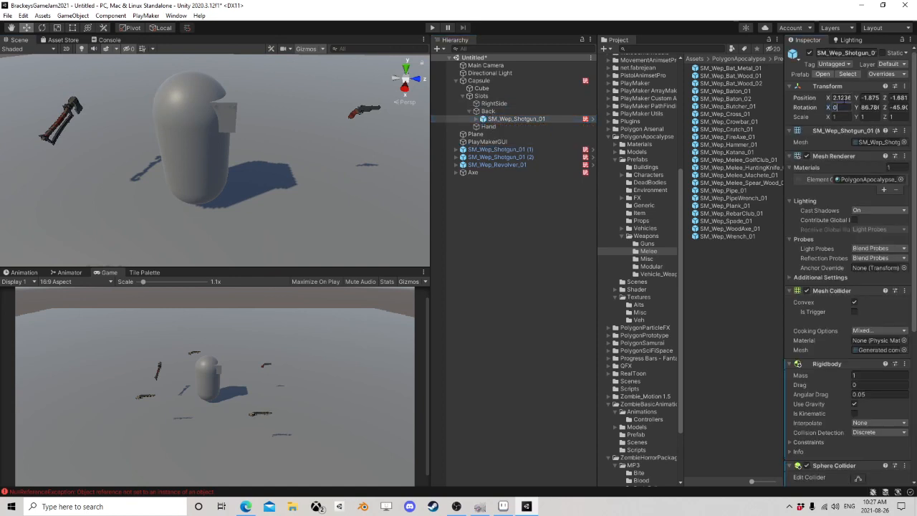
text(0)
click(869, 98)
text(0)
click(869, 107)
text(0)
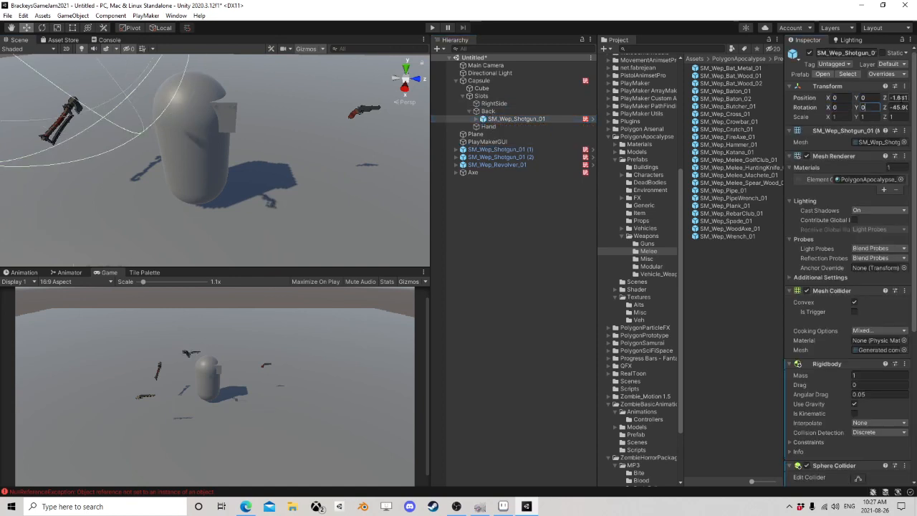
click(898, 98)
text(0.)
text(0)
middle_drag(152, 164, 316, 167)
Step: Move SM_Wep_Shotgun_01 out of the Back slot to the scene root and shift it away from the capsule
click(523, 119)
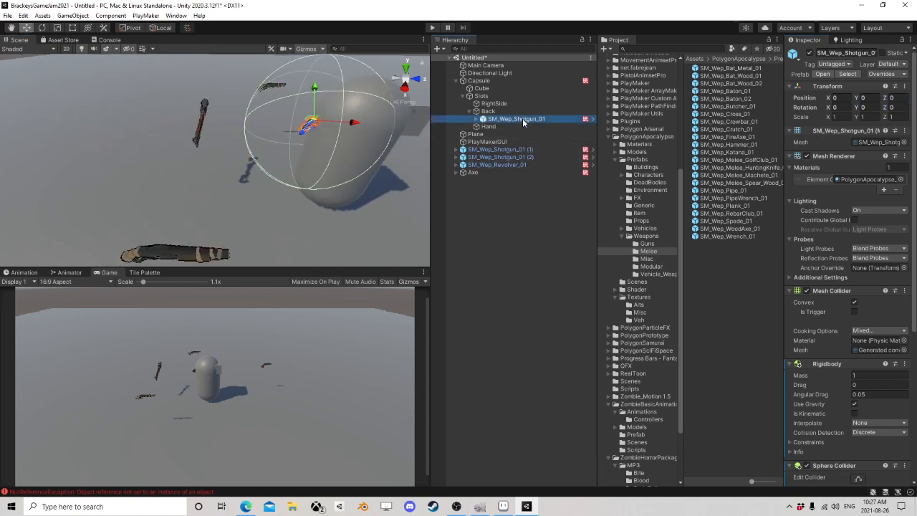
drag(523, 120, 509, 210)
drag(358, 124, 164, 111)
Step: Expand the Axe object to show its wood axe model and parent Axe to the Back slot
click(466, 165)
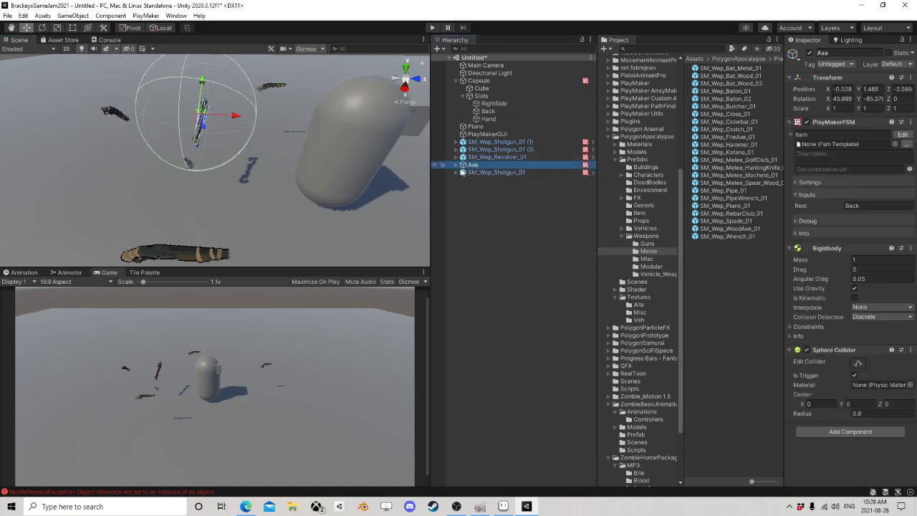
click(456, 166)
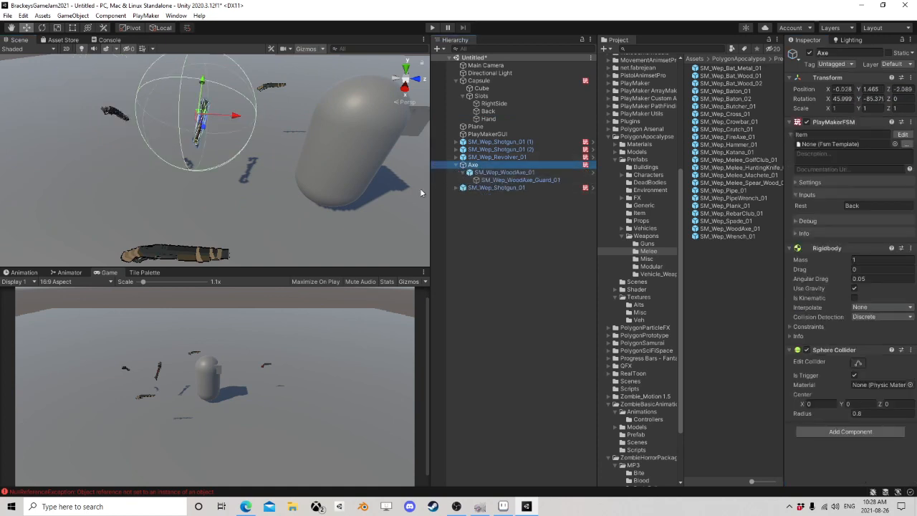
scroll(322, 204, down, 6)
middle_drag(308, 208, 263, 205)
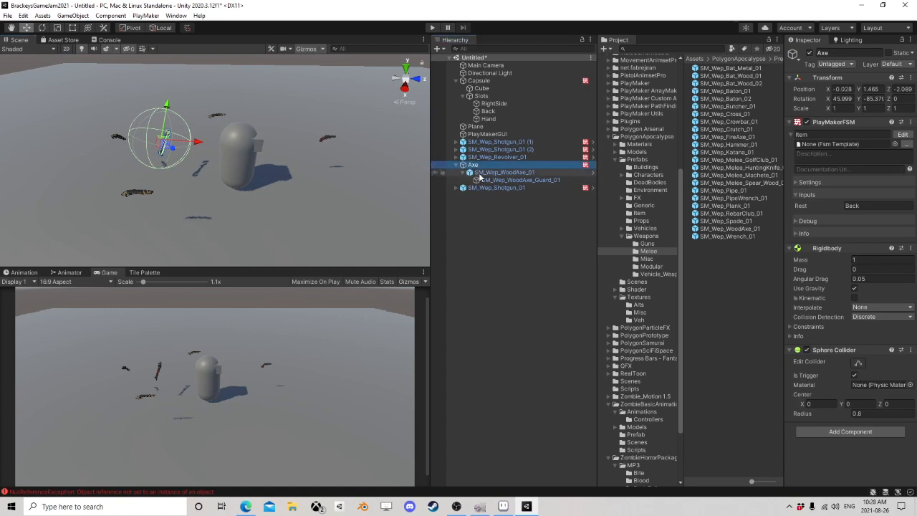
drag(473, 167, 493, 113)
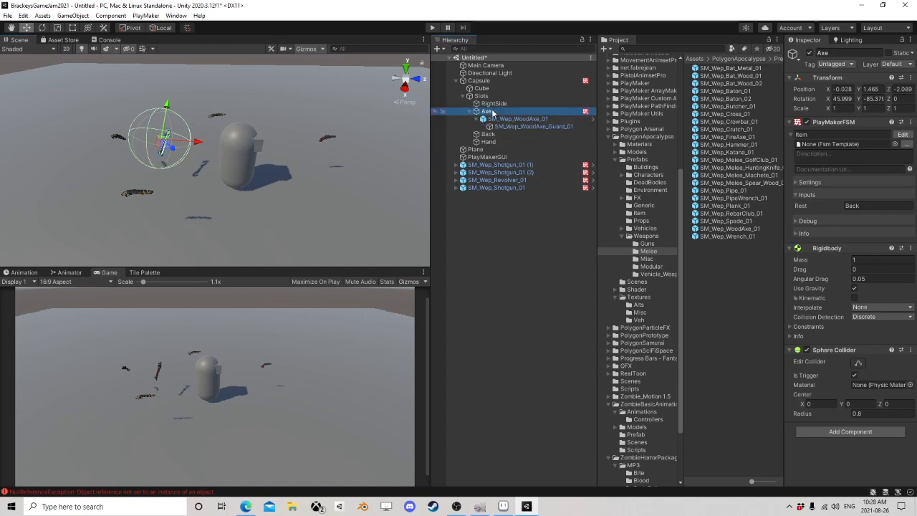
click(487, 118)
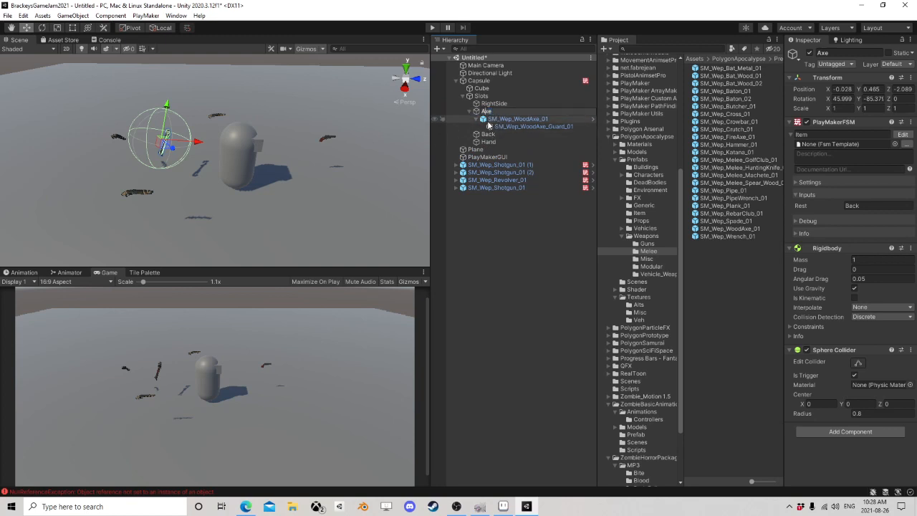
drag(485, 113, 491, 136)
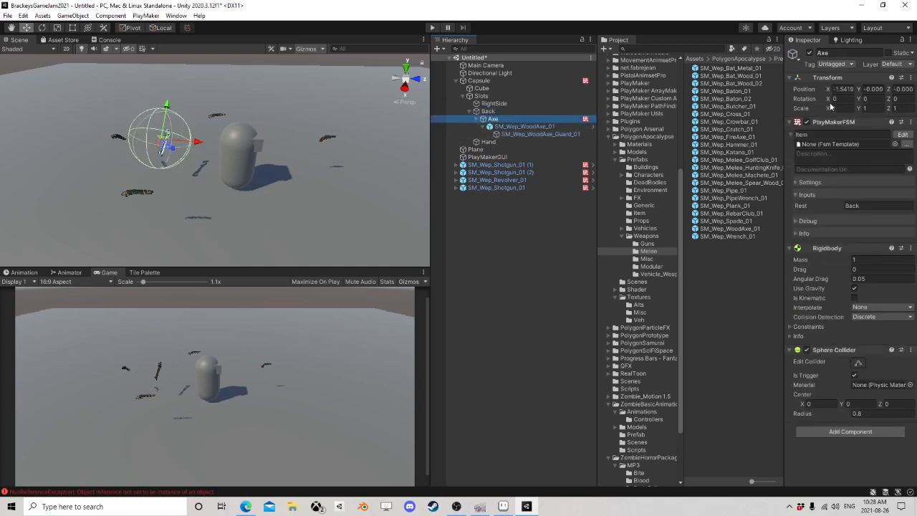
Step: Set the Axe's position in the Back slot to 0 on all axes and check its placement behind the capsule
text(0)
key(Tab)
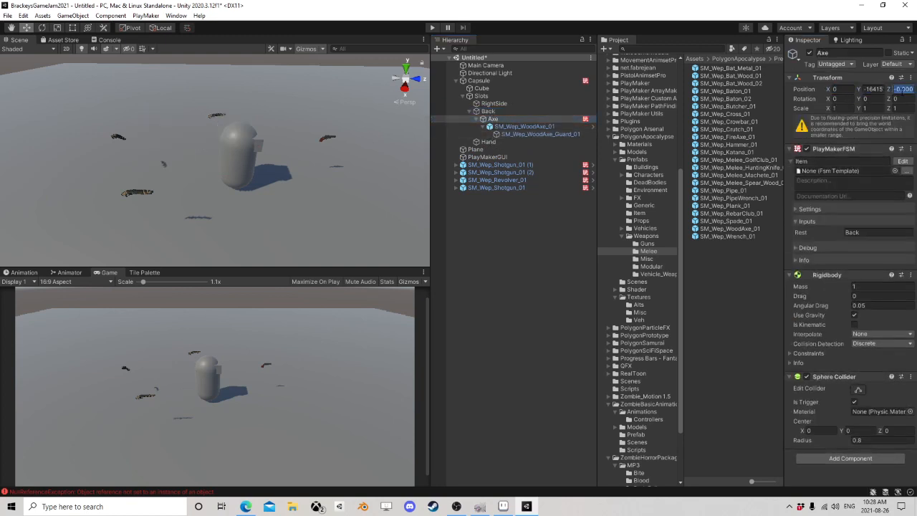
click(879, 89)
text(0)
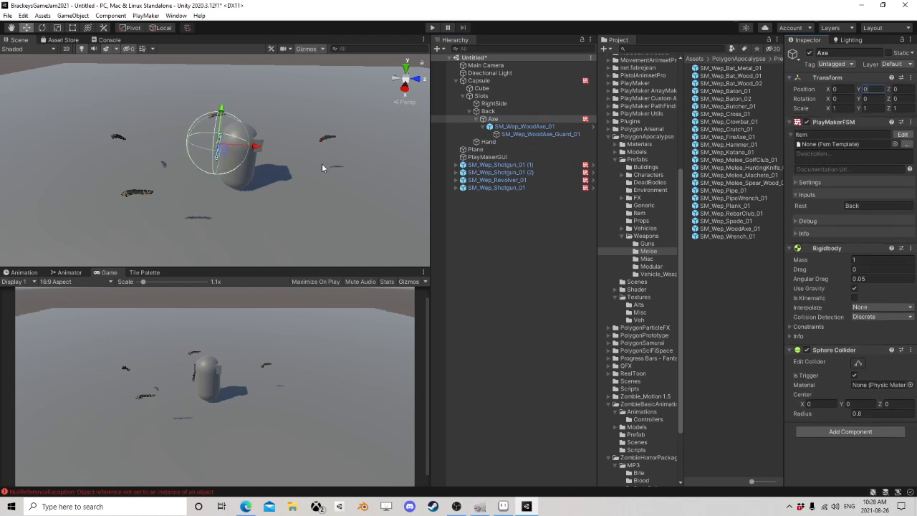
key(w)
right_drag(321, 167, 361, 179)
key(a)
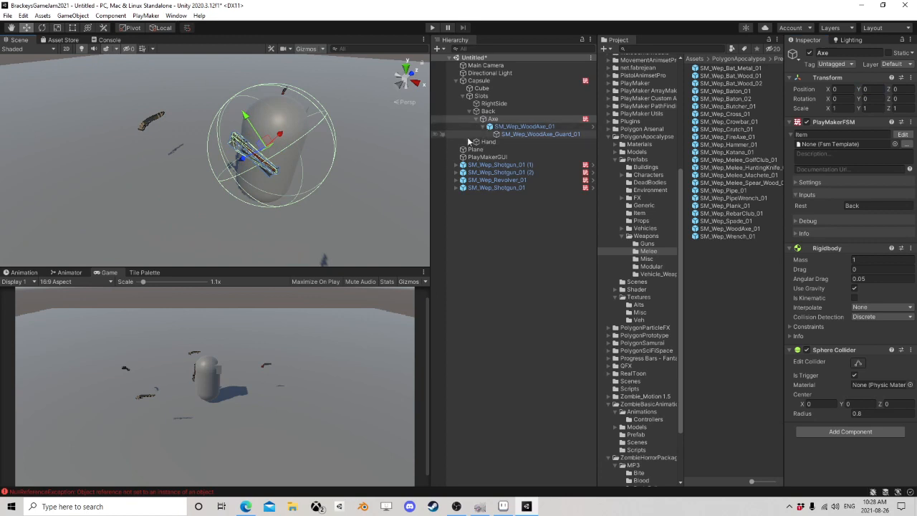
Step: Take SM_Wep_WoodAxe_01 out of its Axe parent and place it directly under the Back slot
click(512, 127)
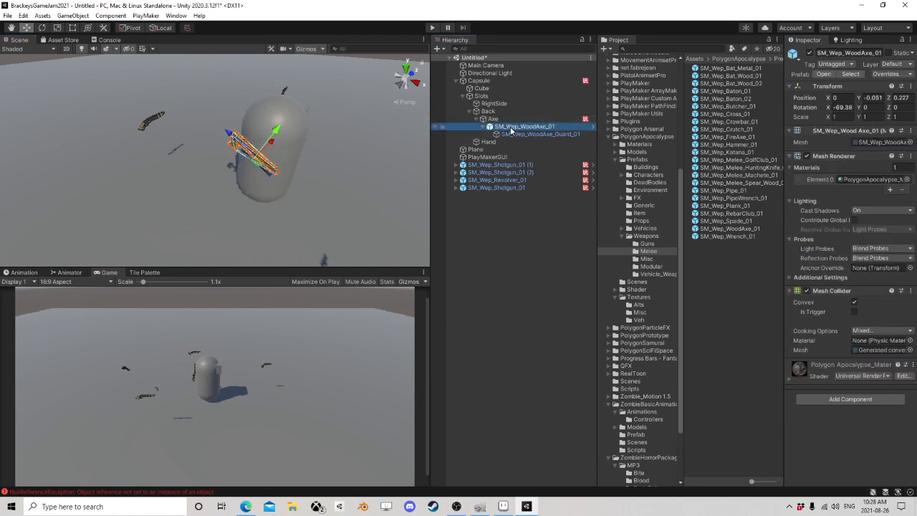
right_click(816, 91)
click(836, 130)
drag(492, 117, 490, 119)
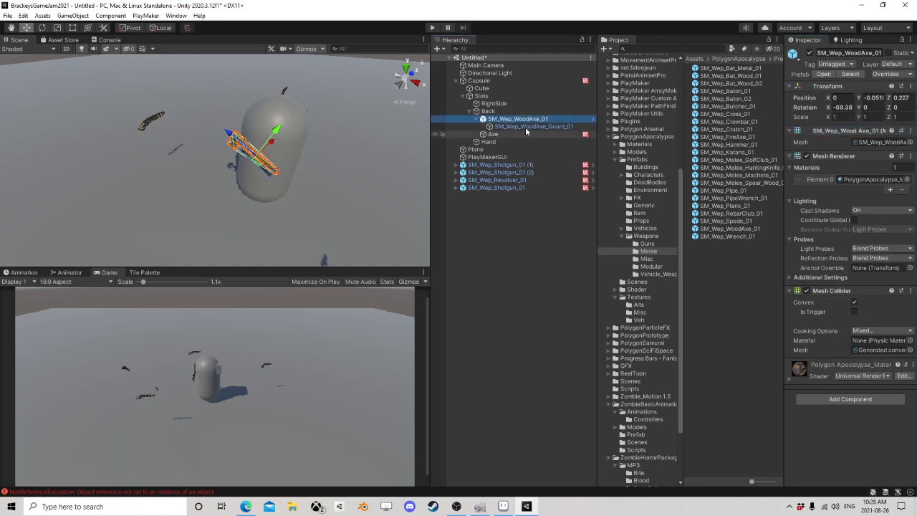
Step: Set SM_Wep_WoodAxe_01's X rotation and Y and Z position to 0 and view its orientation on the capsule
click(845, 107)
text(0)
click(876, 99)
text(0)
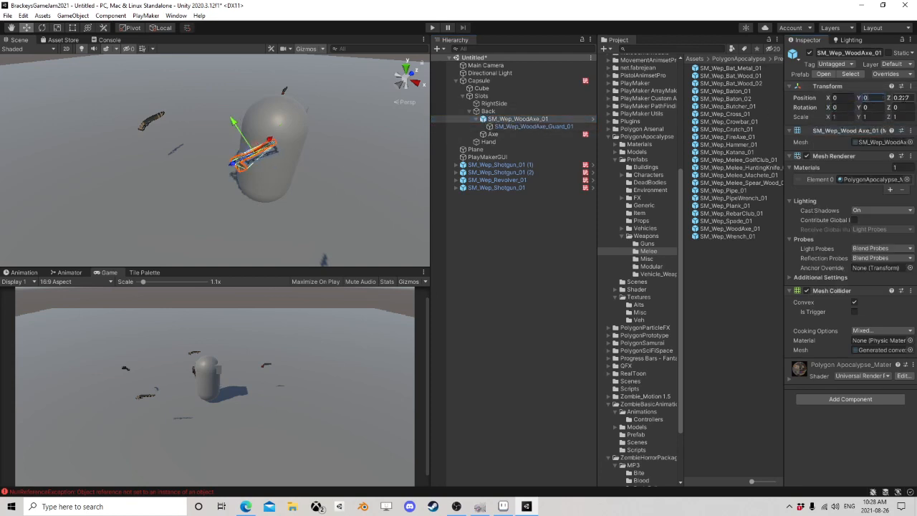
text(0)
right_drag(291, 181, 165, 188)
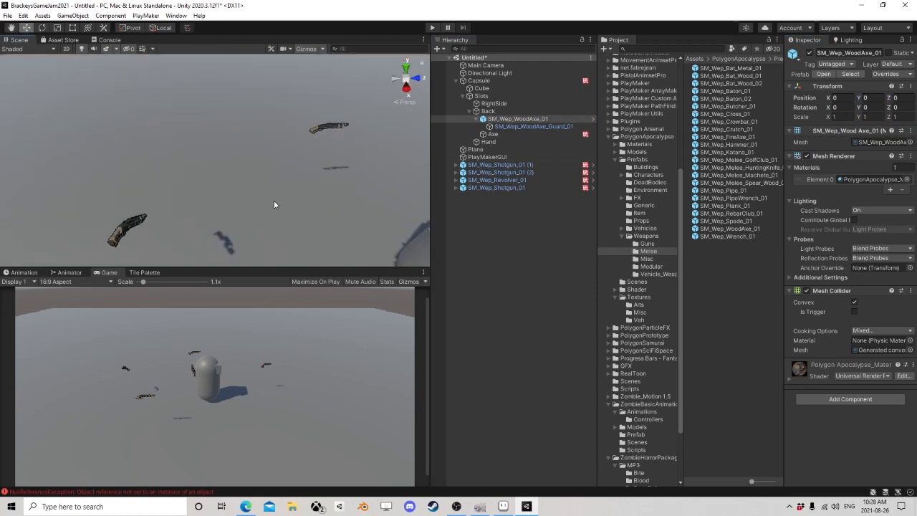
middle_drag(273, 200, 206, 176)
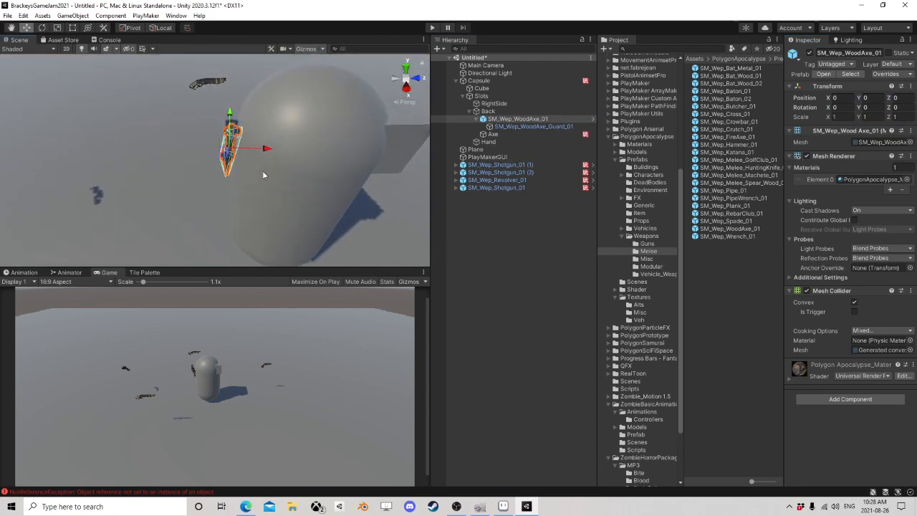
Step: Put SM_Wep_WoodAxe_01 back under its Axe parent and paste the copied Transform component values onto it
right_drag(161, 186, 270, 179)
middle_drag(270, 180, 284, 190)
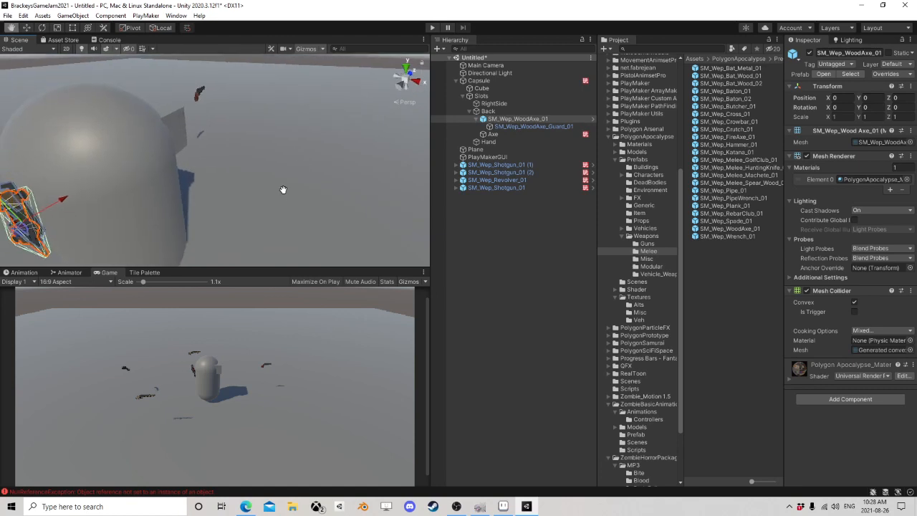
right_drag(283, 189, 322, 177)
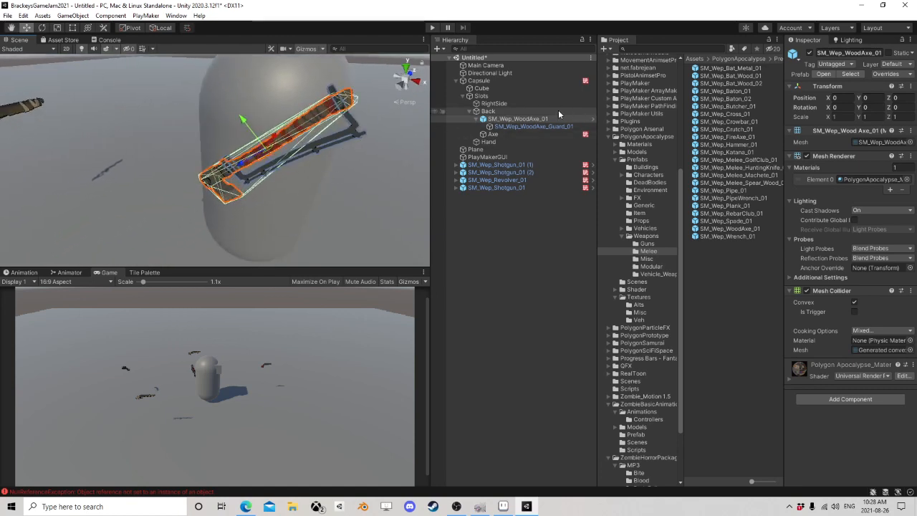
click(526, 126)
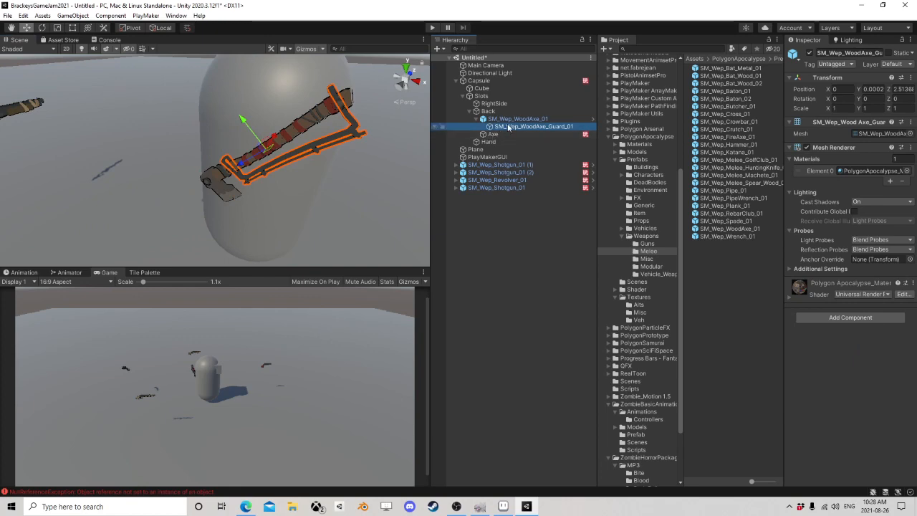
click(511, 119)
click(491, 136)
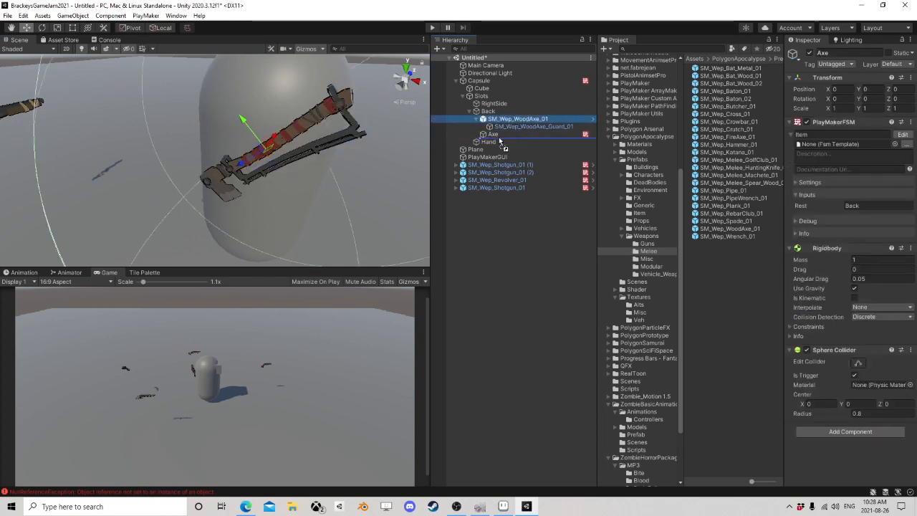
drag(500, 141, 498, 136)
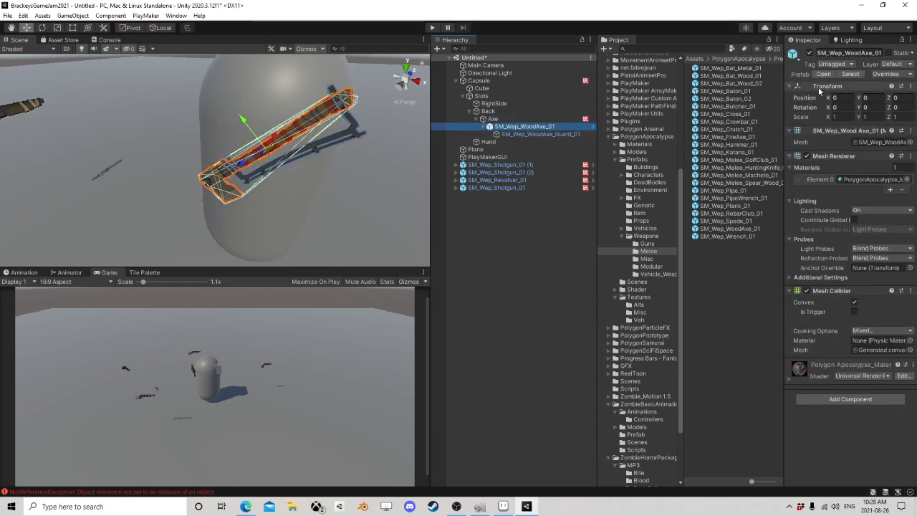
right_click(837, 87)
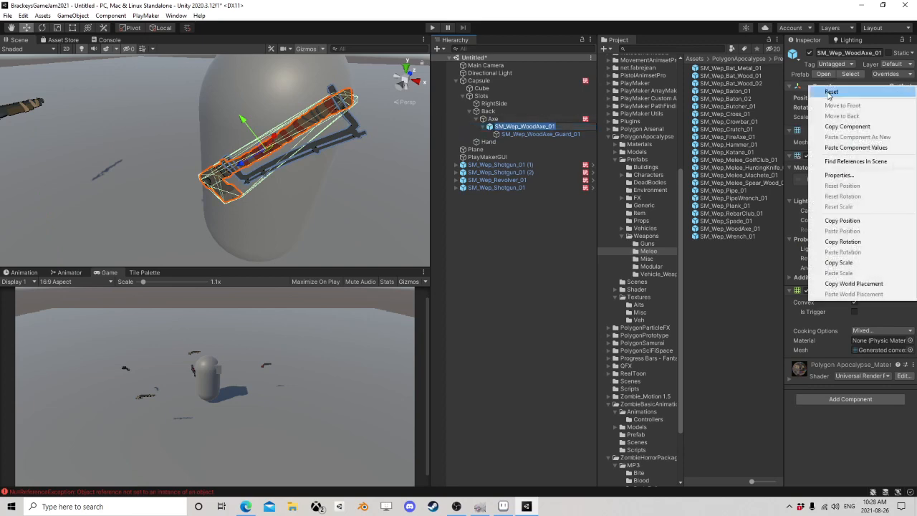
click(841, 151)
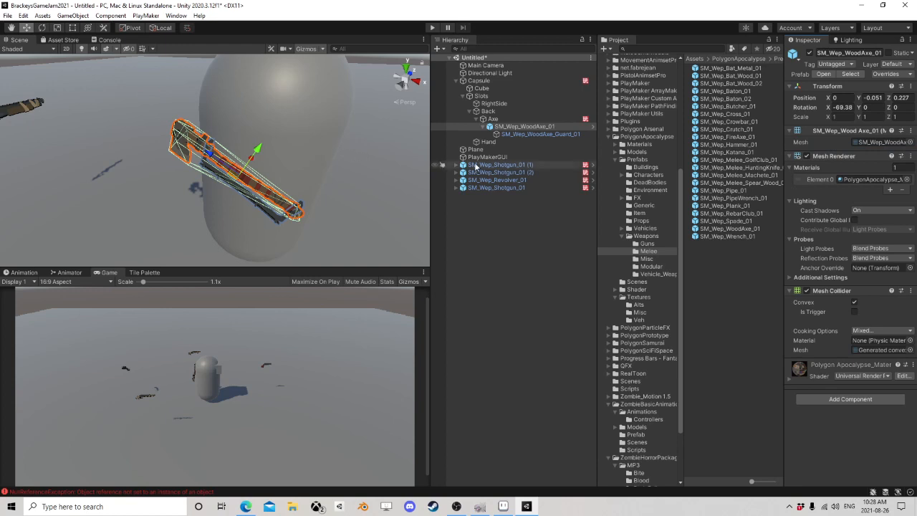
Step: Collapse the Axe object and take it out of the capsule's Back slot to the scene root
click(476, 120)
drag(492, 120, 483, 230)
scroll(319, 179, down, 5)
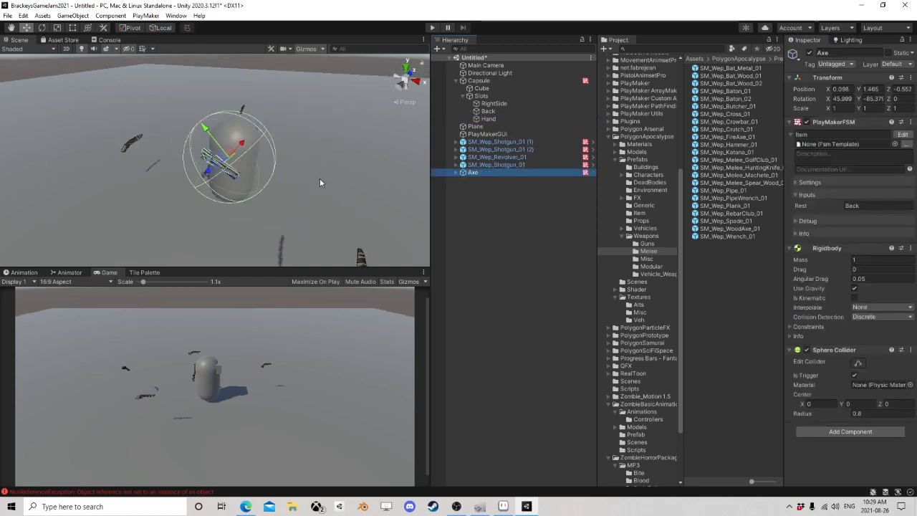
right_drag(321, 182, 234, 198)
middle_drag(234, 199, 182, 184)
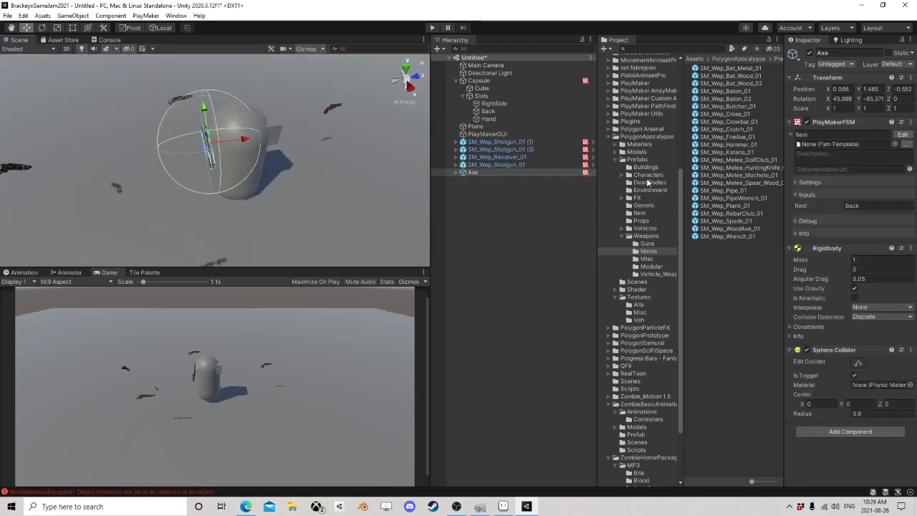
Step: Place the SM_Chr_Nerd_Female_01 prefab from the PolygonApocalypse Characters folder in the scene beside the capsule
click(628, 175)
click(647, 175)
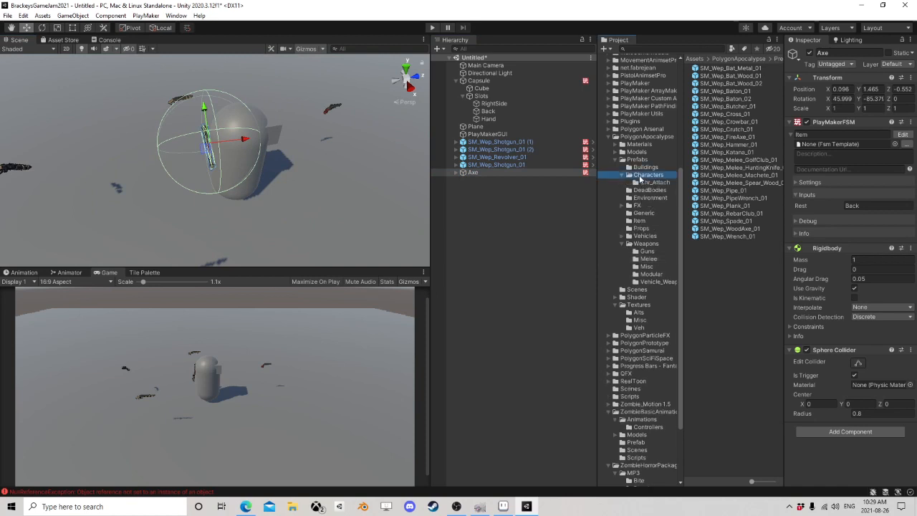
drag(727, 168, 313, 219)
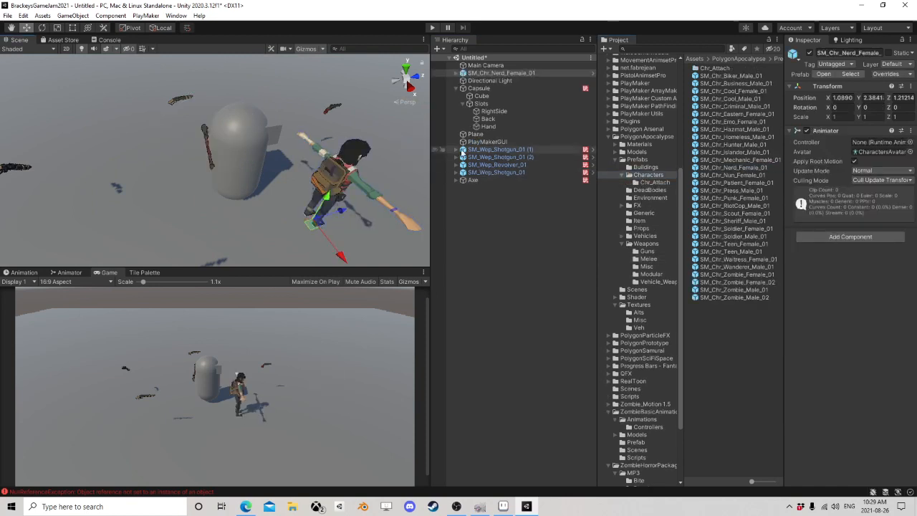
right_drag(315, 195, 279, 154)
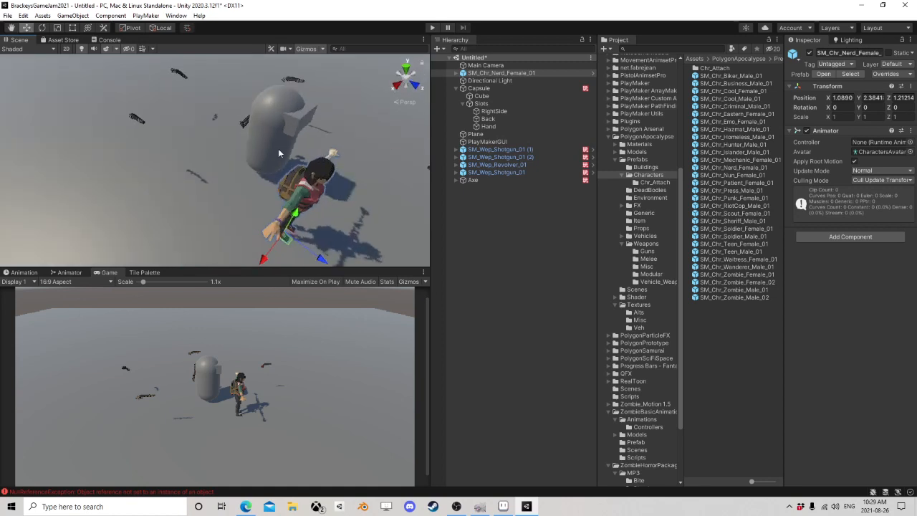
Step: Expand SM_Chr_Nerd_Female_01's full bone hierarchy and add SM_Wep_Nailgun_01 from the Guns folder under its Hand_R bone
alt+click(457, 73)
scroll(520, 208, down, 8)
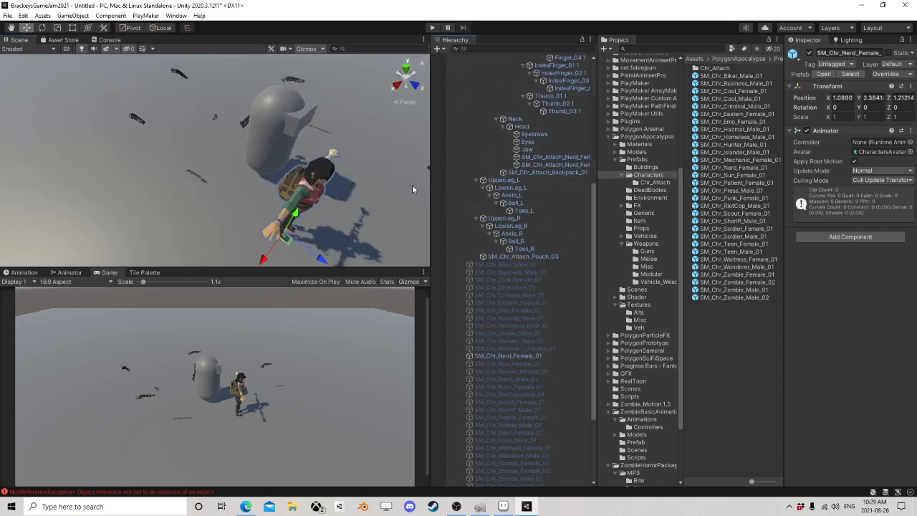
drag(429, 186, 359, 187)
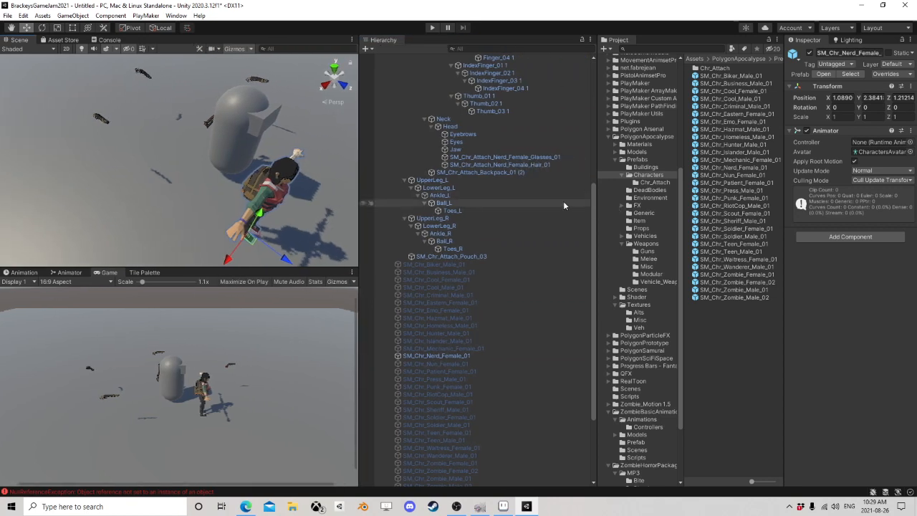
scroll(516, 207, up, 3)
scroll(514, 209, up, 8)
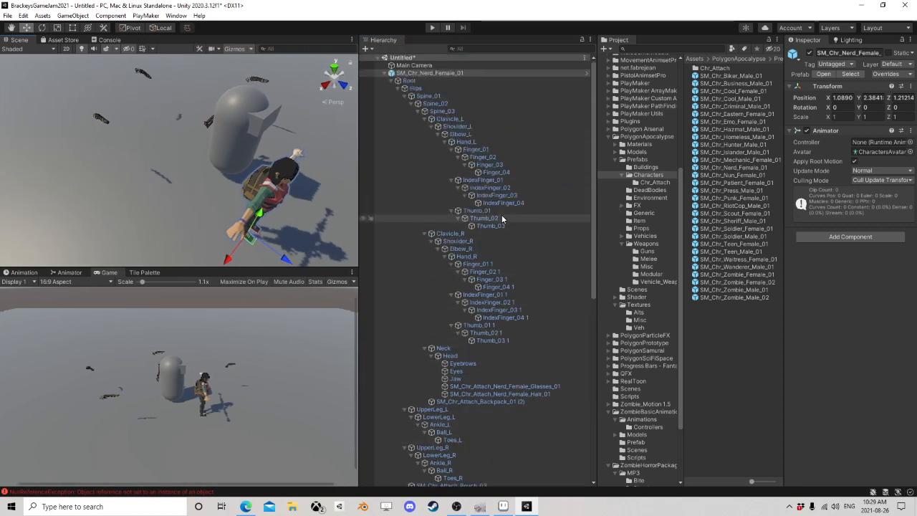
click(644, 251)
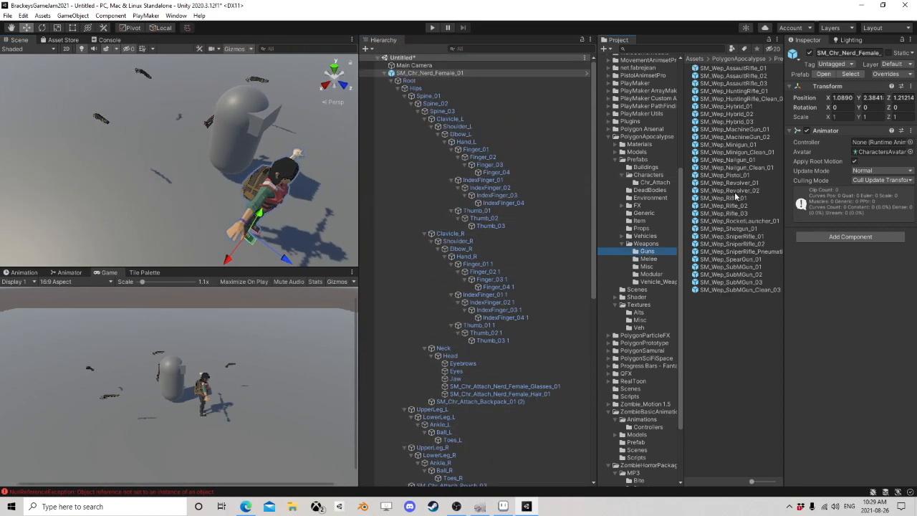
drag(745, 175, 468, 260)
key(f)
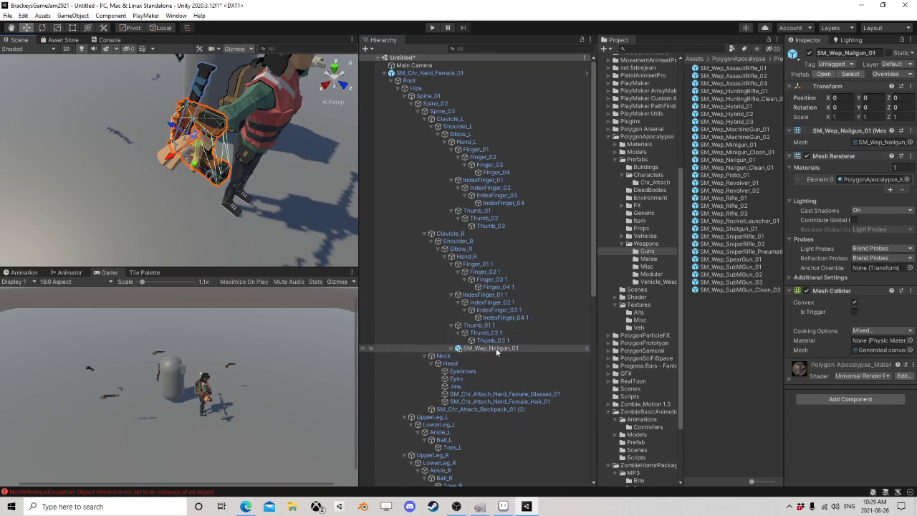
Step: Create an empty GameObject under Hand_R and make it the parent of SM_Wep_Nailgun_01
right_click(469, 257)
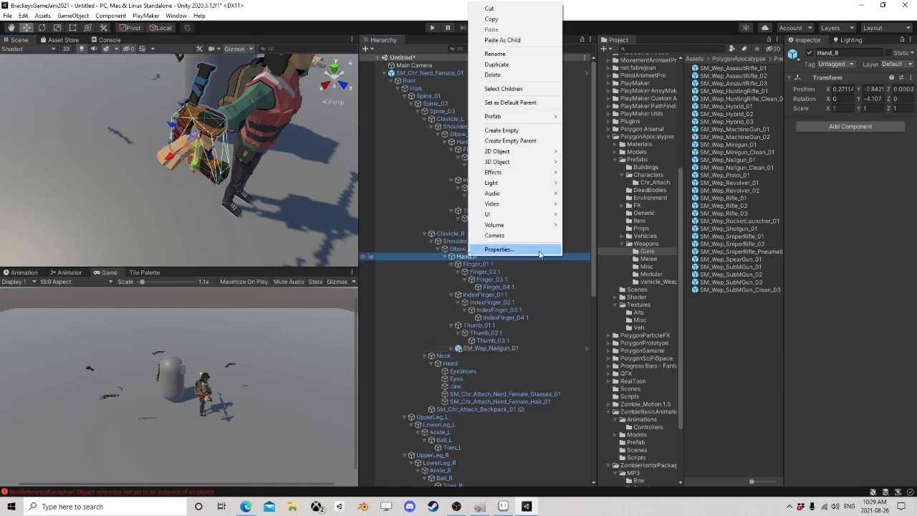
click(493, 347)
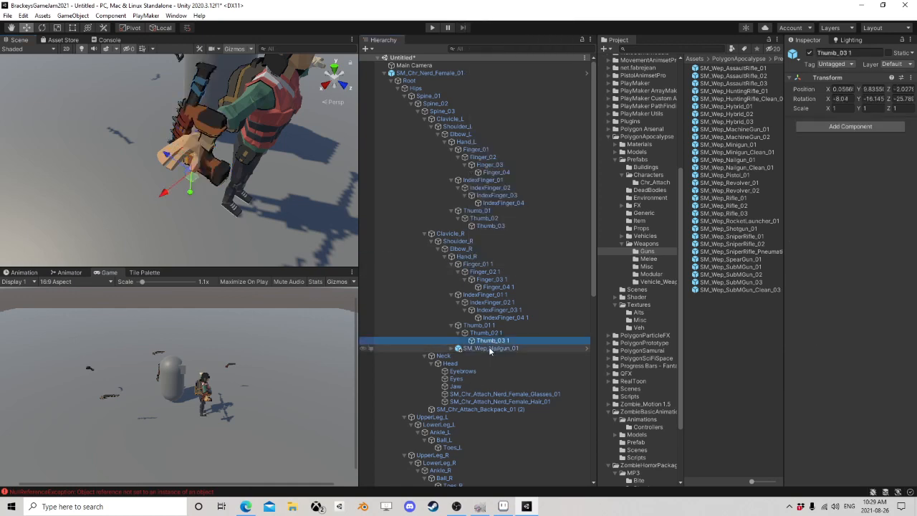
click(493, 347)
right_click(491, 348)
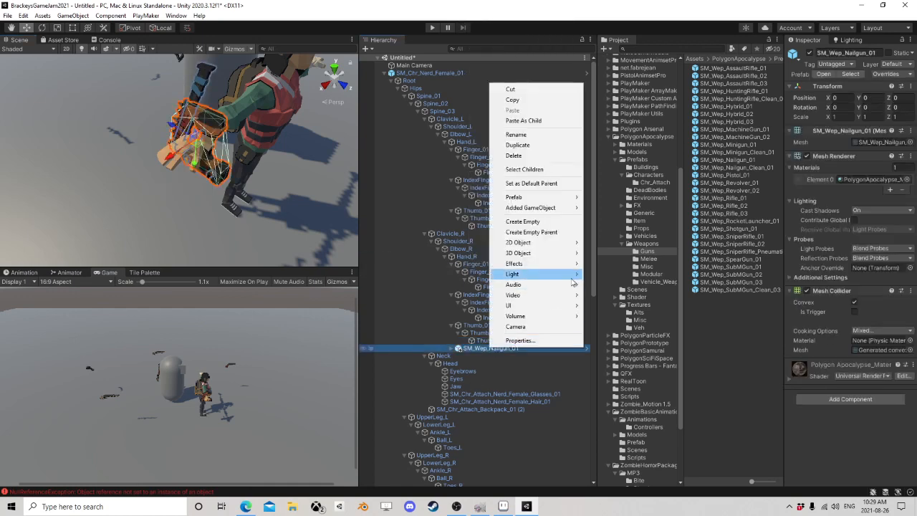
click(537, 224)
mouse_move(494, 387)
mouse_down()
mouse_move(491, 301)
mouse_move(485, 311)
mouse_move(475, 263)
mouse_move(510, 395)
mouse_move(484, 352)
mouse_move(493, 385)
mouse_up()
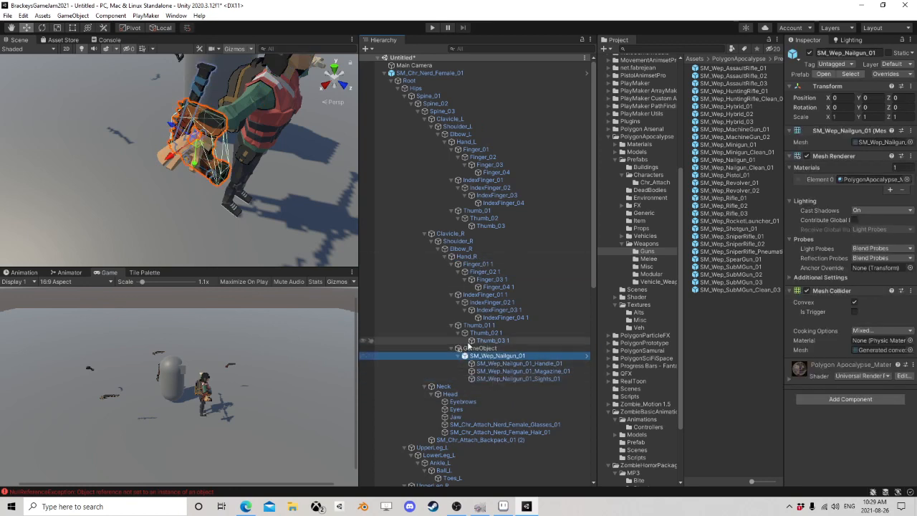
Step: Fit SM_Wep_Nailgun_01 into the character's hand at about position 0.163, 0.023, -0.005 and rotation -1.7, 87.9, -99.6
click(477, 349)
click(491, 355)
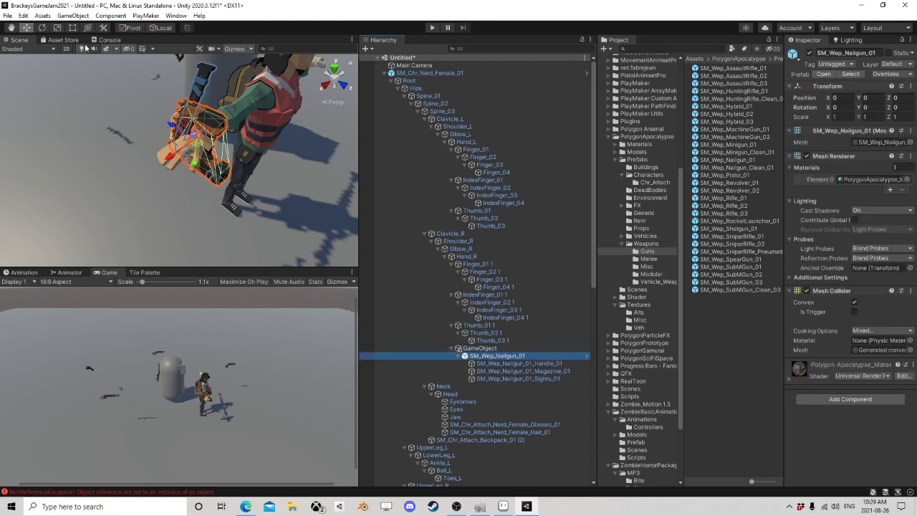
click(43, 28)
drag(177, 136, 320, 180)
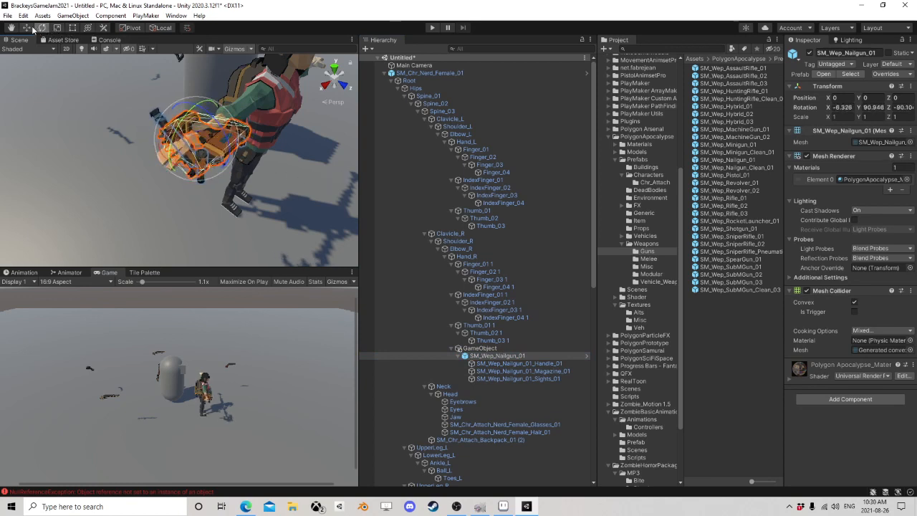
click(27, 28)
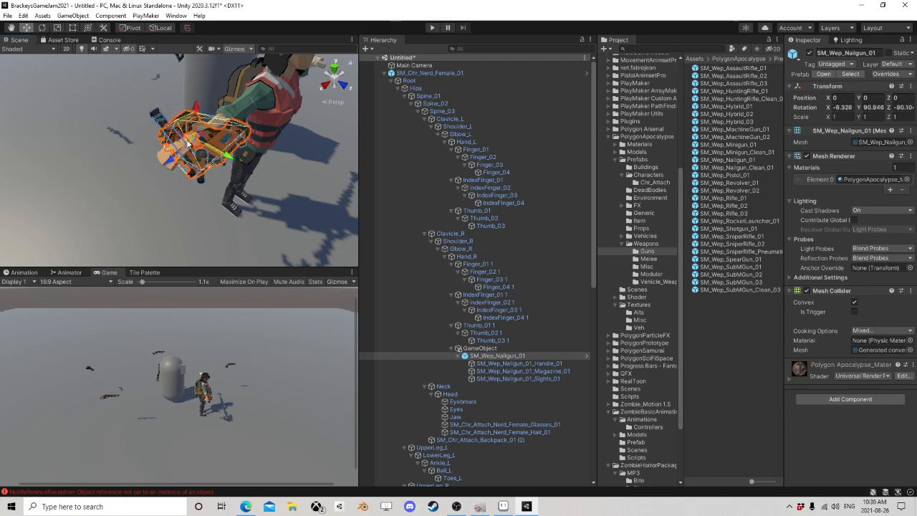
drag(199, 149, 174, 169)
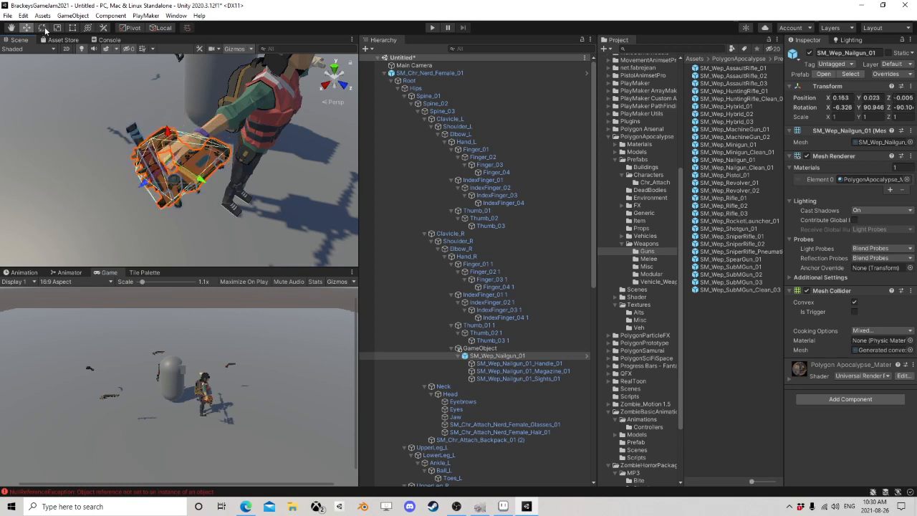
click(43, 28)
drag(183, 157, 187, 154)
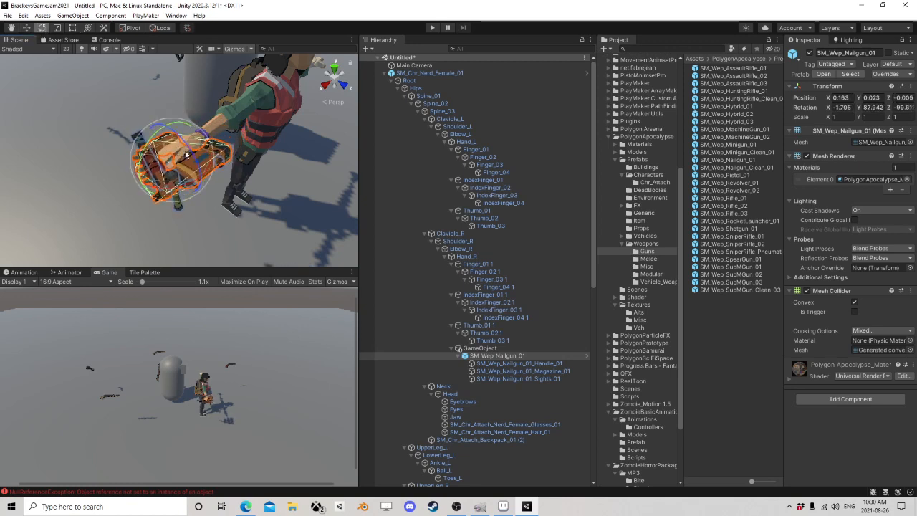
Step: Move the nailgun's parent GameObject out of Hand_R to the scene root and rename it NailGun
click(466, 348)
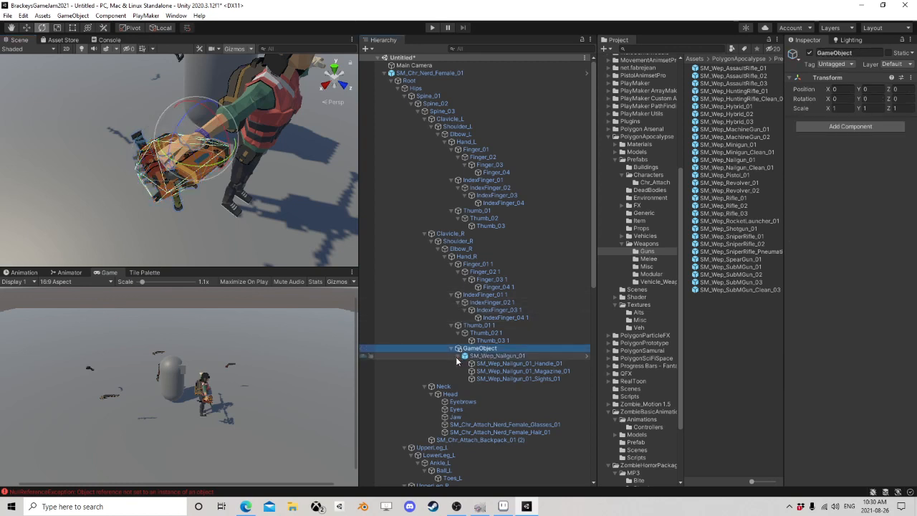
click(458, 356)
drag(488, 349, 431, 73)
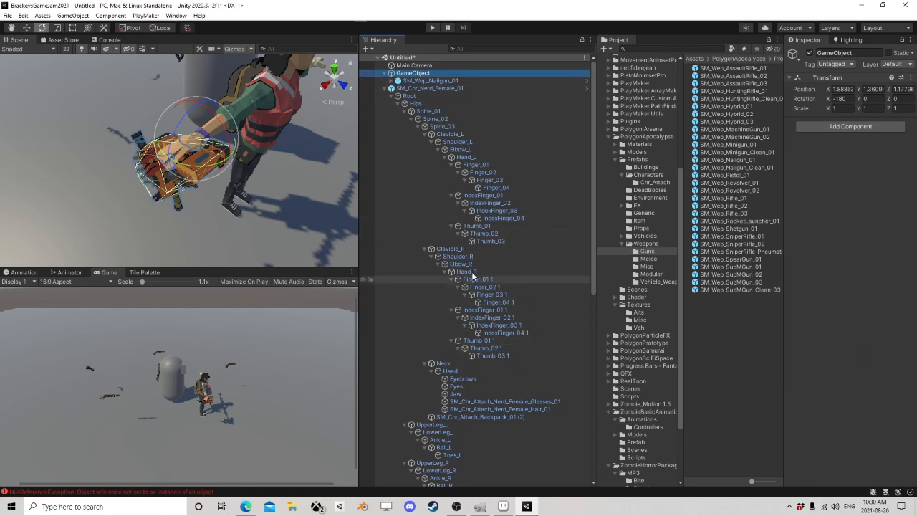
click(385, 89)
click(413, 74)
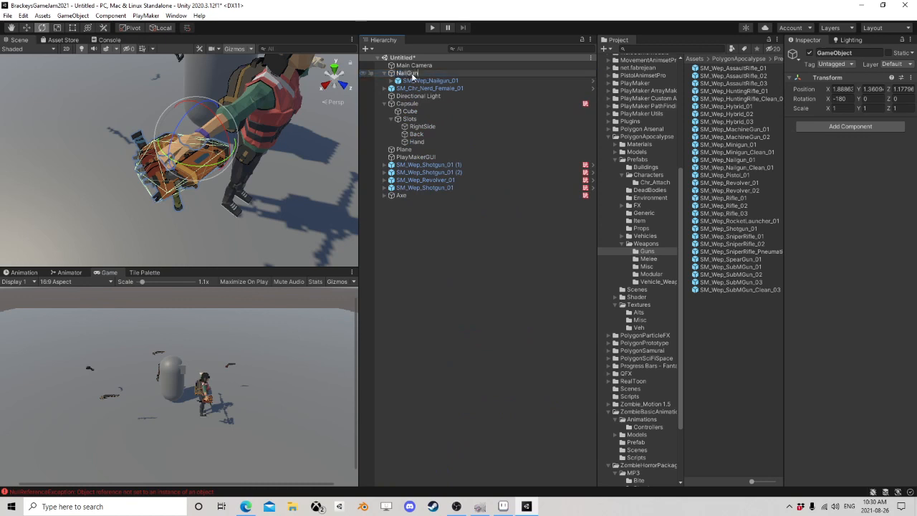
key(Return)
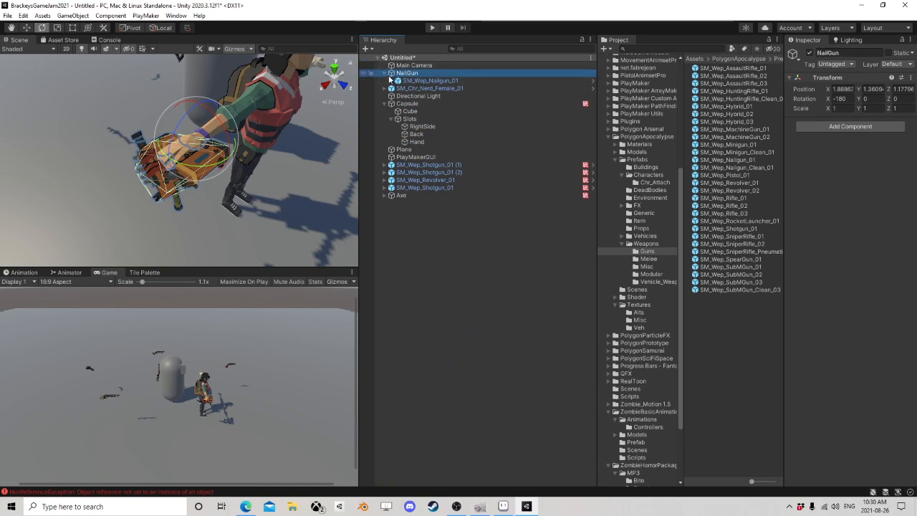
click(384, 73)
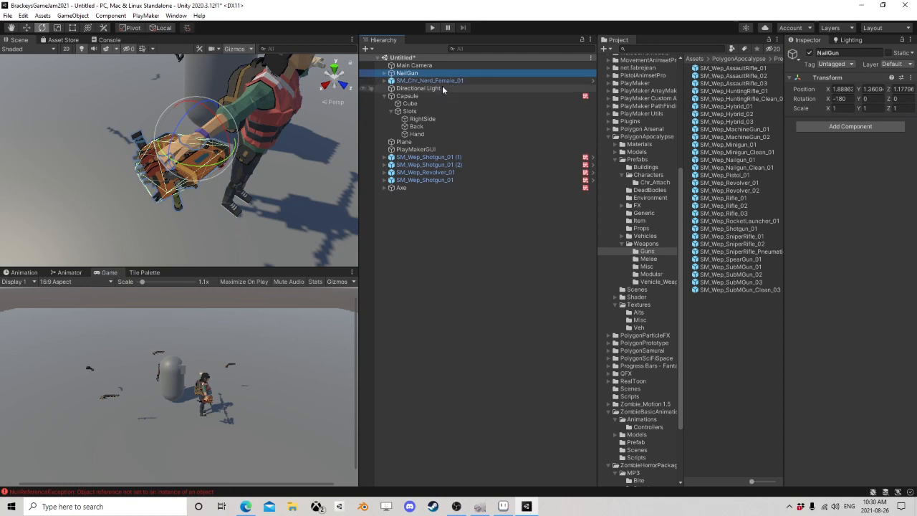
Step: Parent NailGun to the character's Hand_R bone to check its alignment and return it to the scene root
alt+click(385, 81)
alt+click(385, 81)
alt+click(385, 81)
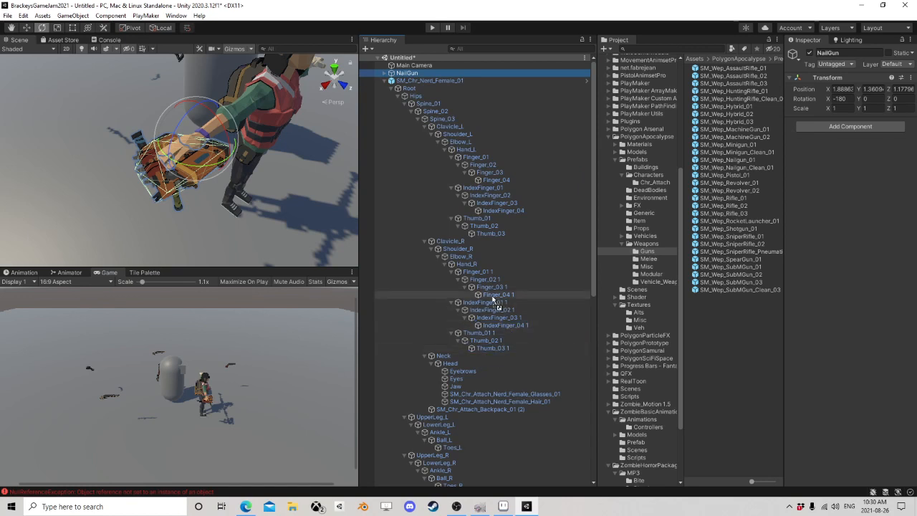
drag(493, 299, 475, 265)
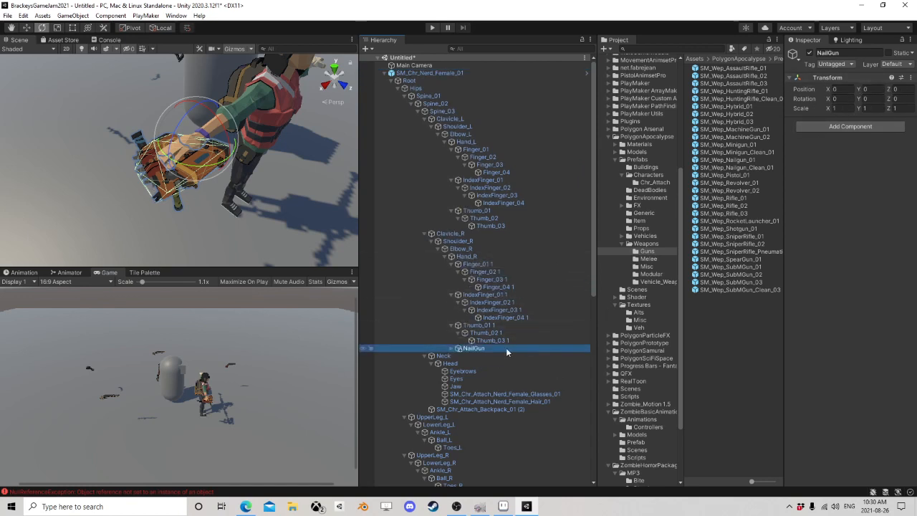
drag(408, 99, 413, 70)
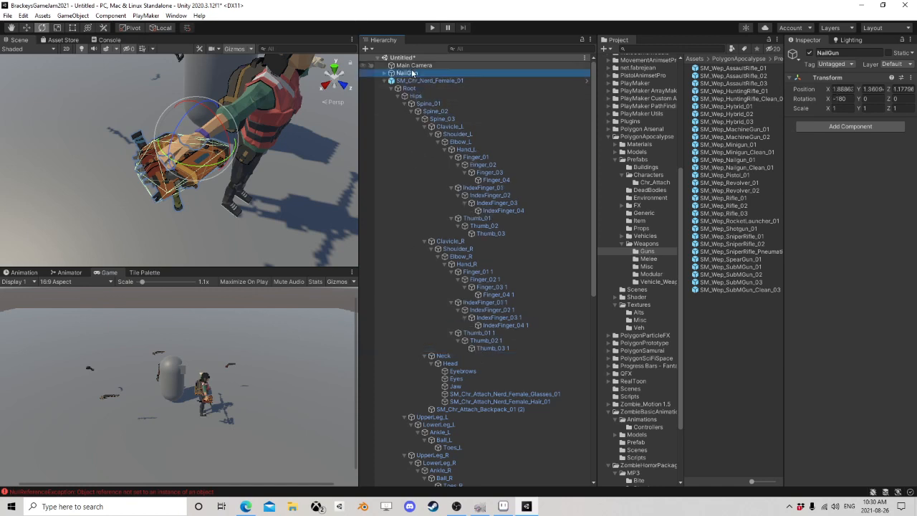
click(384, 81)
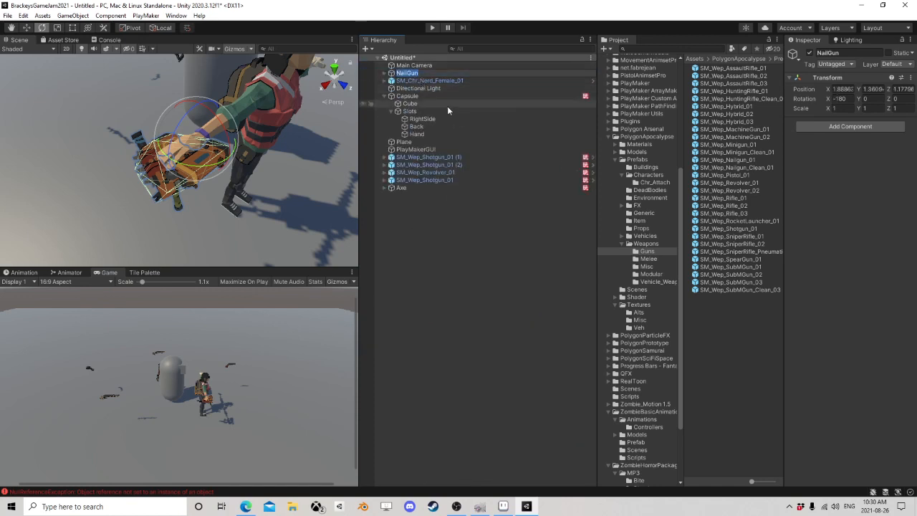
Step: Delete the SM_Chr_Nerd_Female_01 character and the NailGun object from the scene
click(472, 193)
click(419, 80)
key(Delete)
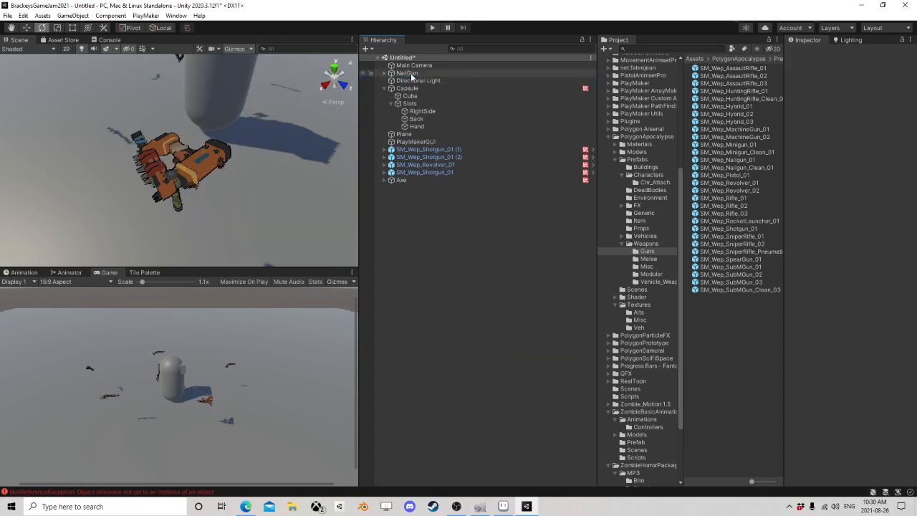
click(409, 73)
key(Delete)
alt+drag(105, 126, 193, 207)
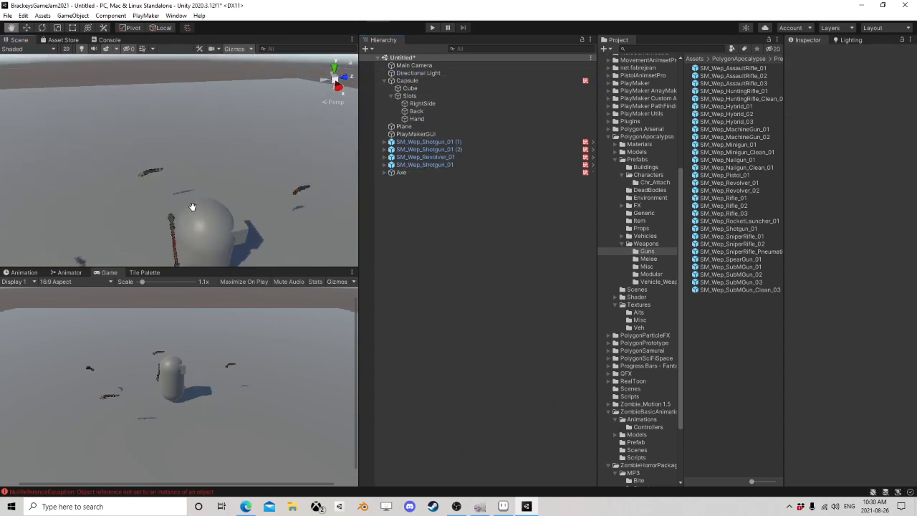
Step: Examine the RightSide slot's placement on the capsule and the child objects nested under Axe
click(428, 104)
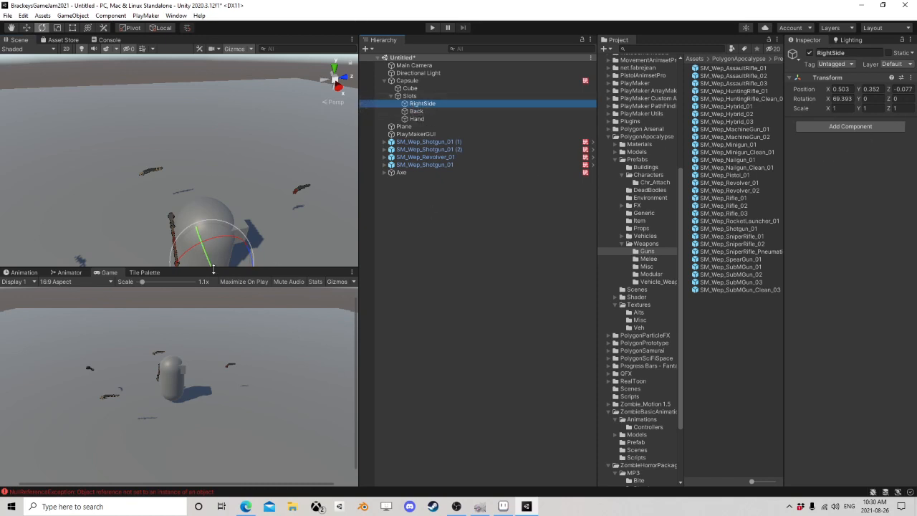
middle_drag(223, 244, 140, 220)
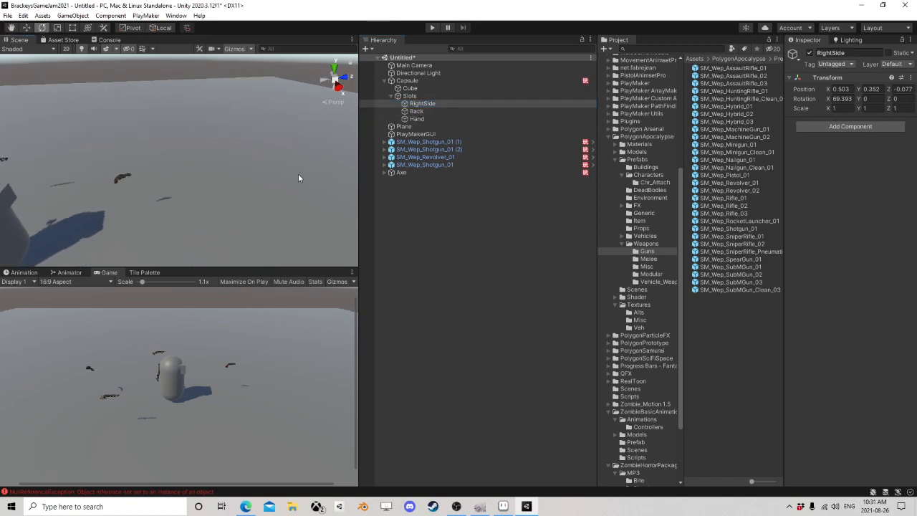
right_drag(299, 175, 71, 180)
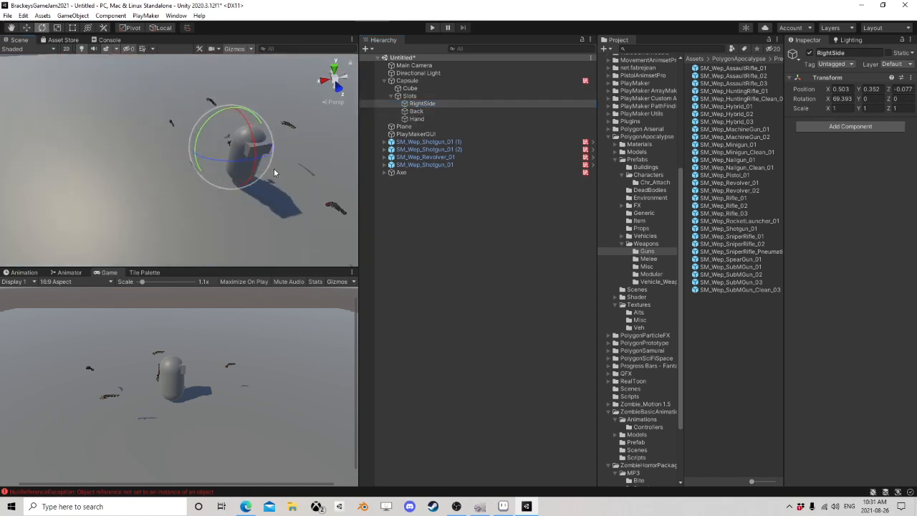
click(403, 173)
click(385, 174)
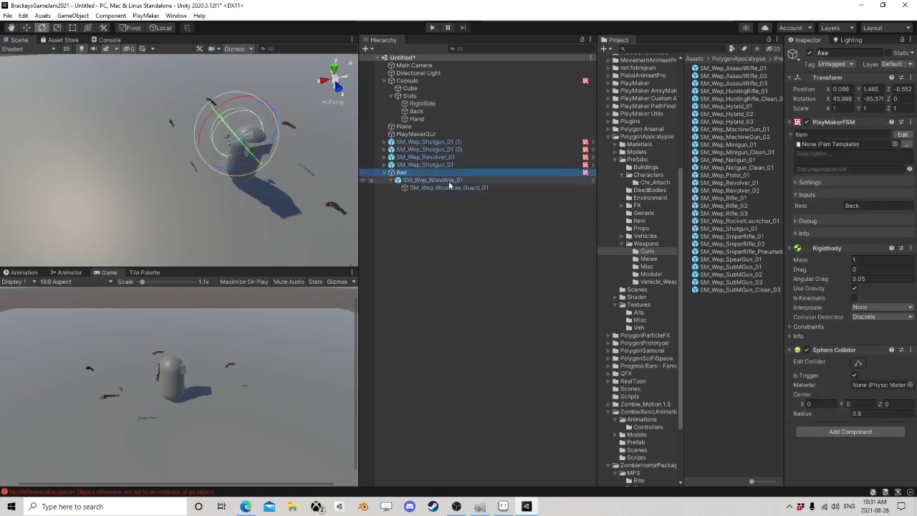
click(440, 180)
click(398, 173)
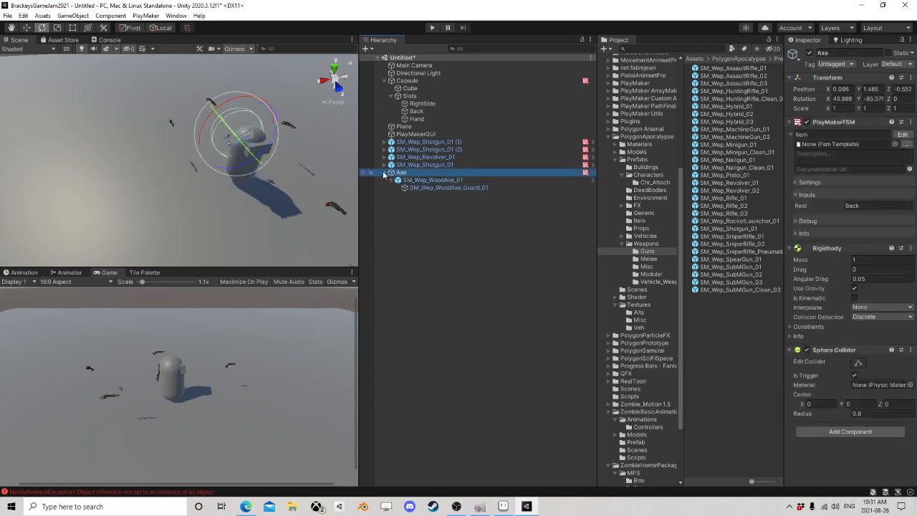
click(384, 173)
Step: Move the Axe away from the capsule to about position -0.21, 1.46, -4.35
right_drag(118, 152, 200, 185)
middle_drag(200, 186, 284, 168)
right_drag(284, 168, 306, 168)
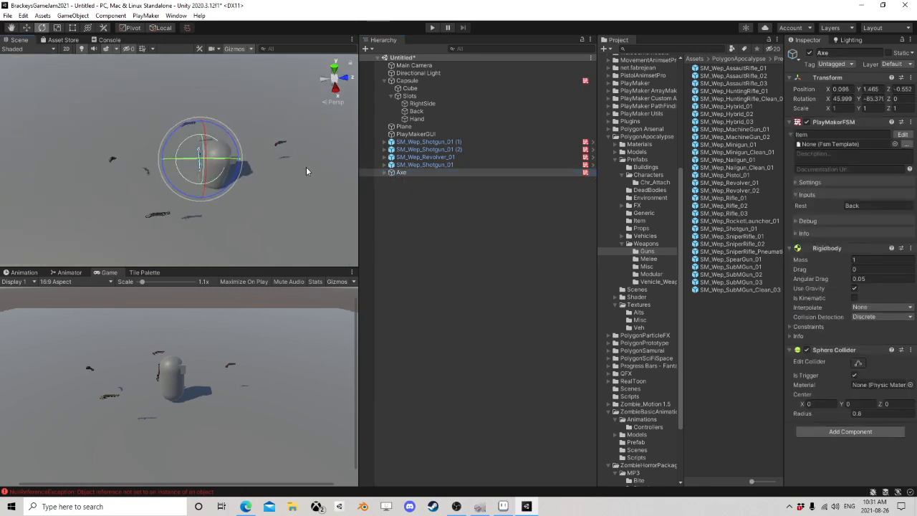
click(26, 28)
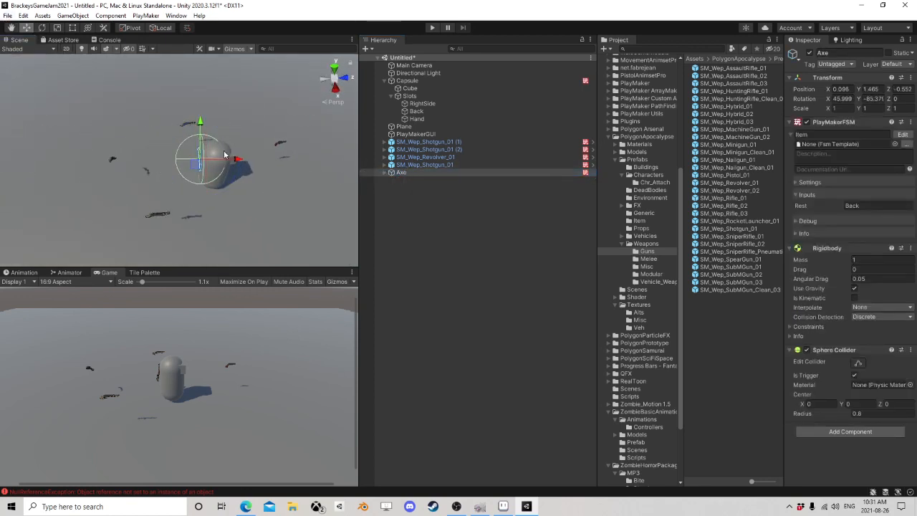
drag(236, 161, 118, 159)
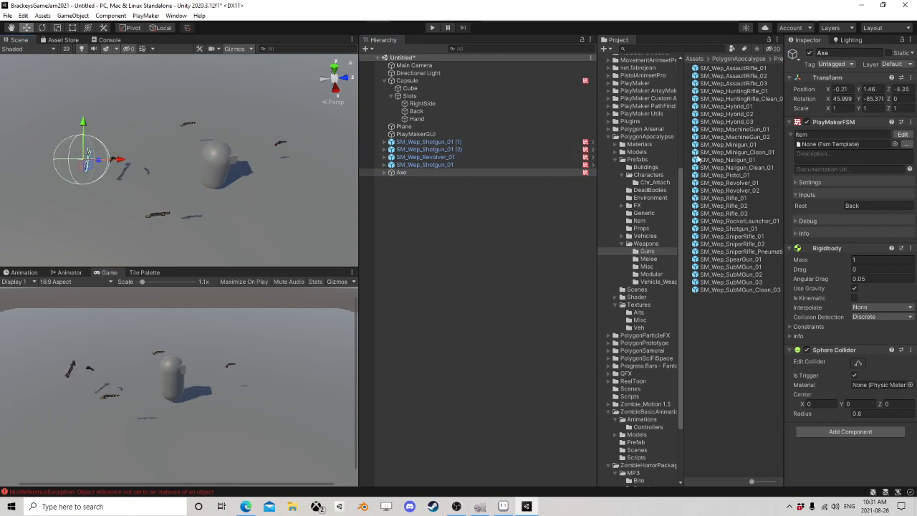
Step: Review the transforms of the Capsule's Slots object and its RightSide, Back and Hand children
click(407, 80)
click(409, 95)
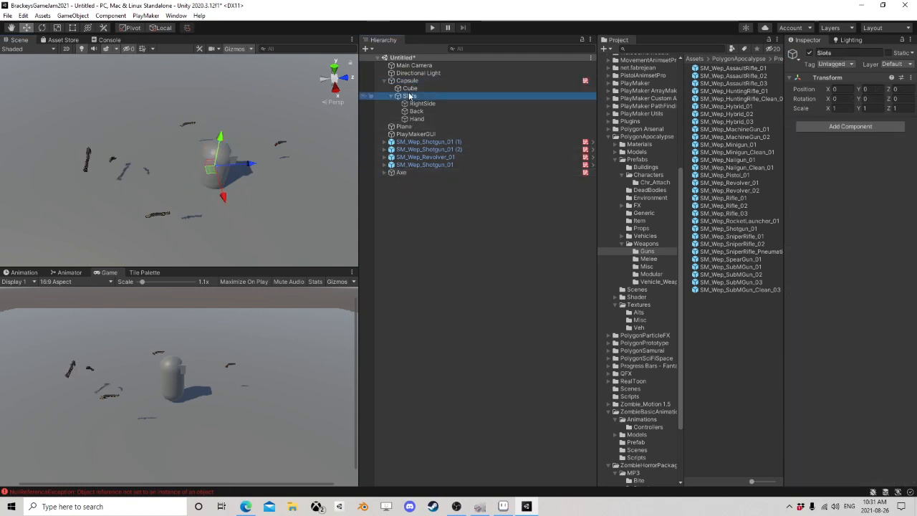
click(421, 103)
click(417, 111)
click(419, 120)
click(417, 111)
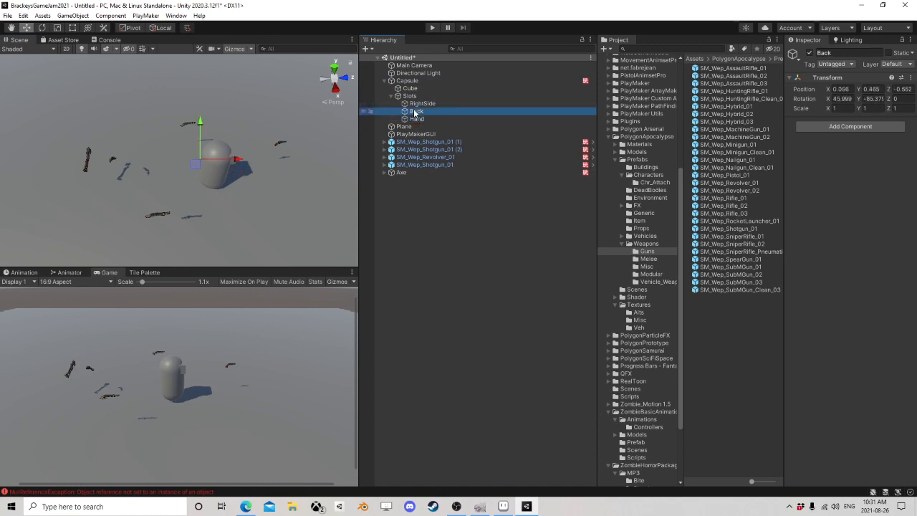
click(420, 103)
Step: Inspect the Item FSM on SM_Wep_Shotgun_01 and the variables it defines, then close the FSM editor
click(444, 166)
right_drag(147, 169, 232, 169)
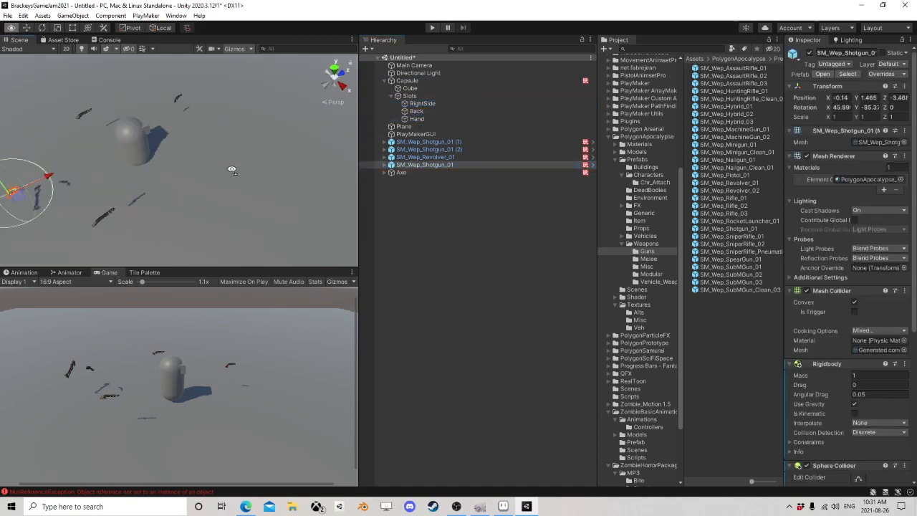
middle_drag(231, 169, 248, 197)
scroll(252, 147, up, 3)
scroll(791, 269, down, 6)
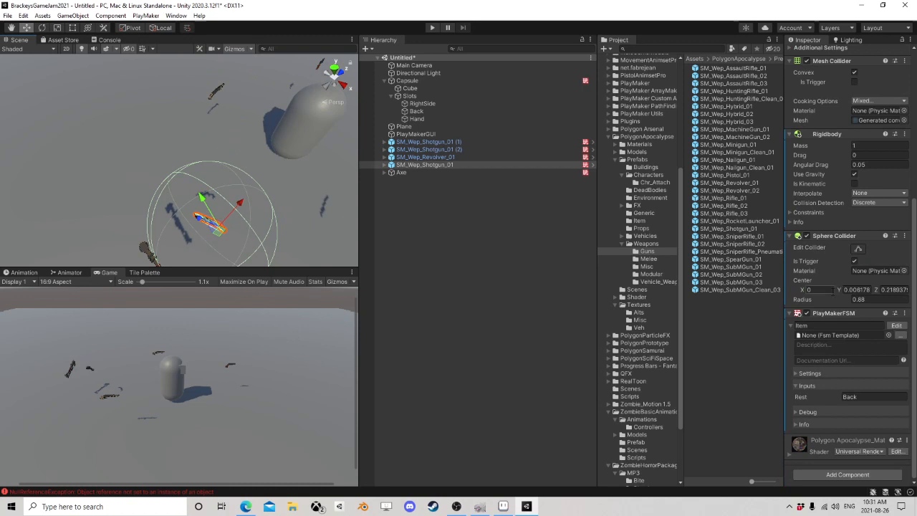
click(897, 326)
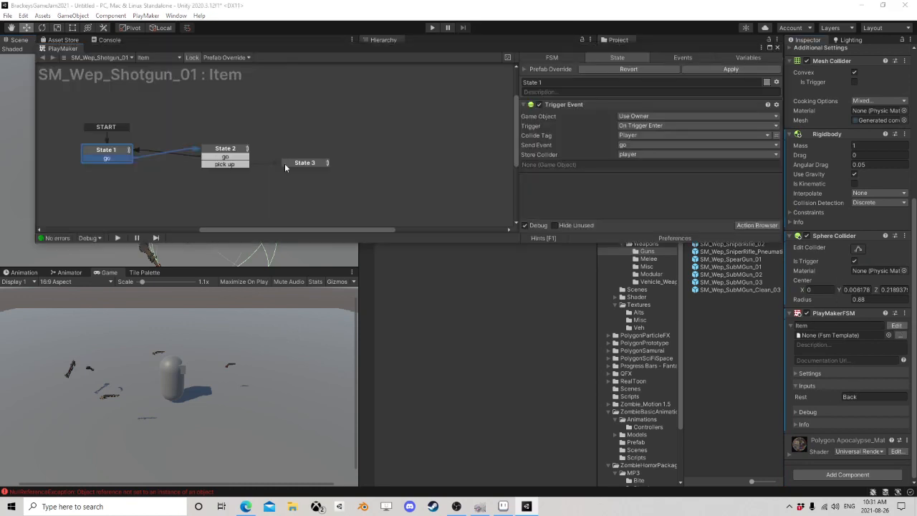
click(765, 60)
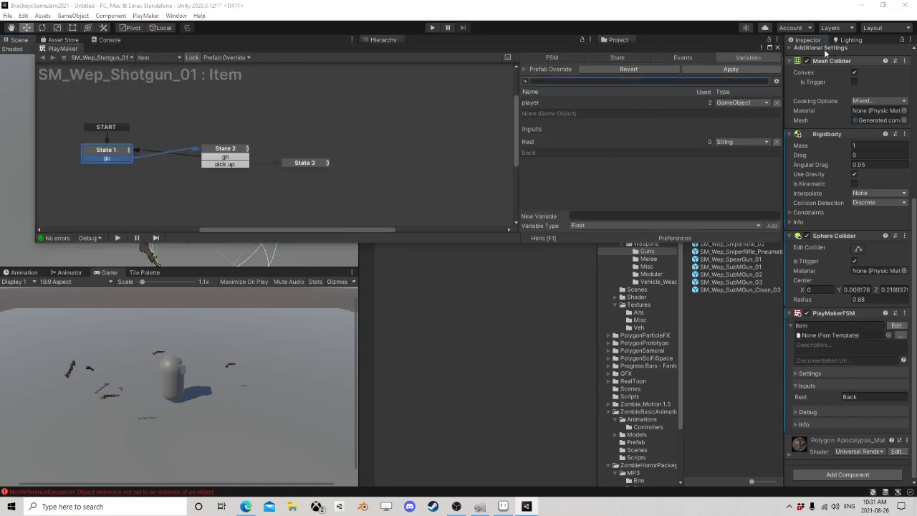
click(778, 48)
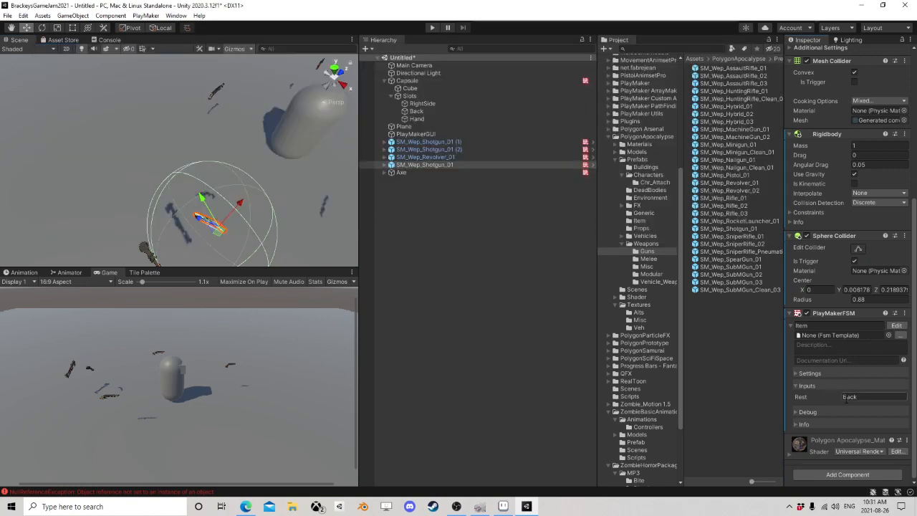
Step: Compare the Rest input of the Item FSM on the revolver, the two numbered shotguns and the Axe
click(419, 157)
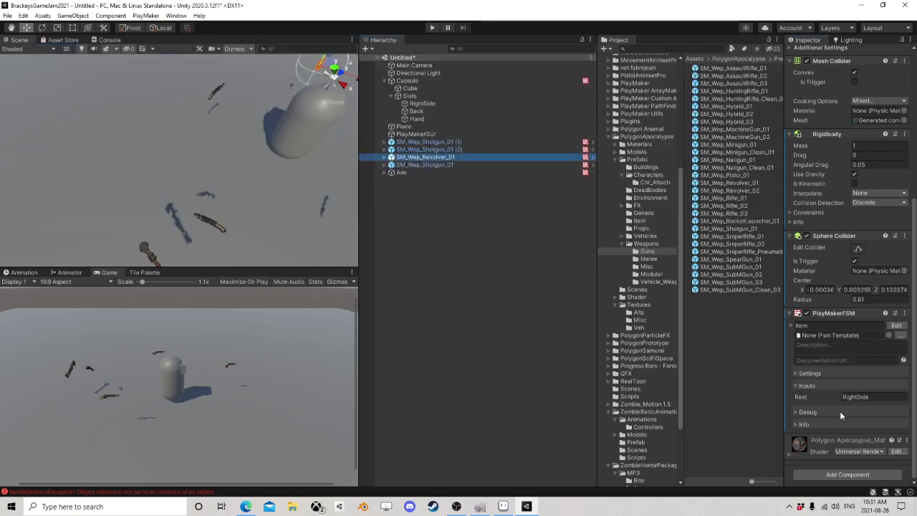
click(436, 150)
click(428, 142)
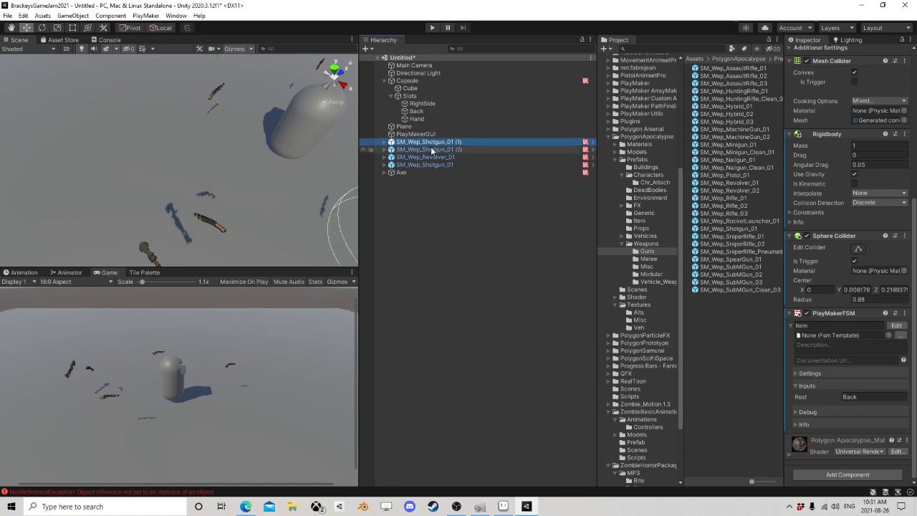
click(413, 172)
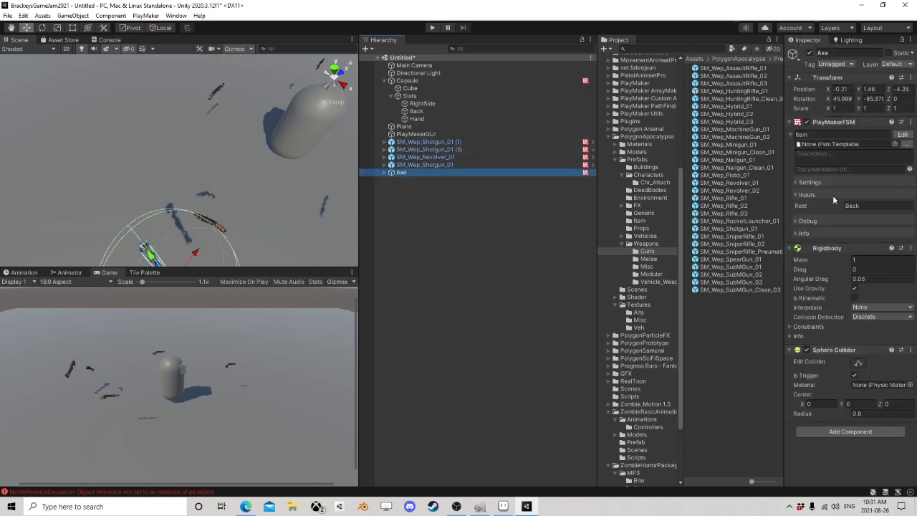
right_drag(234, 207, 80, 231)
scroll(219, 182, down, 3)
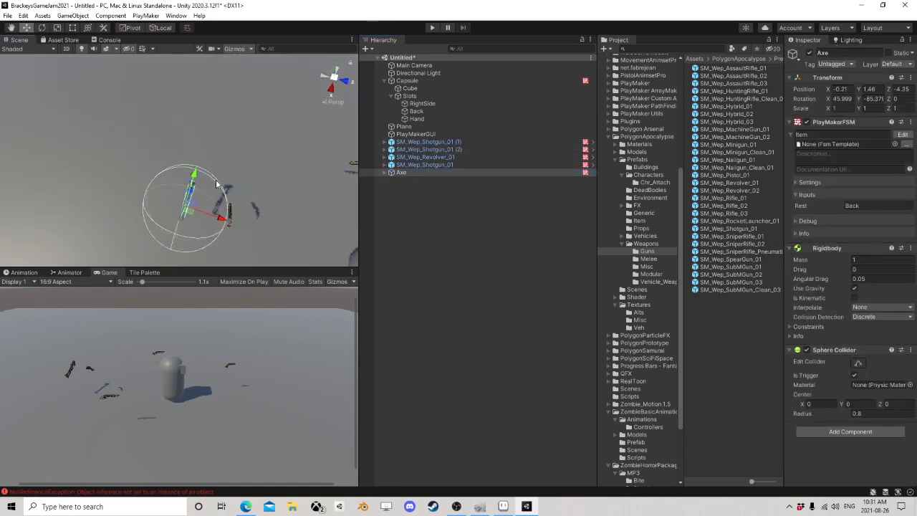
middle_drag(219, 182, 174, 168)
Step: Show the Capsule's Play Maker Hash Table Proxy with its prefilled data and widen the Inspector to read it
drag(417, 118, 423, 108)
click(391, 96)
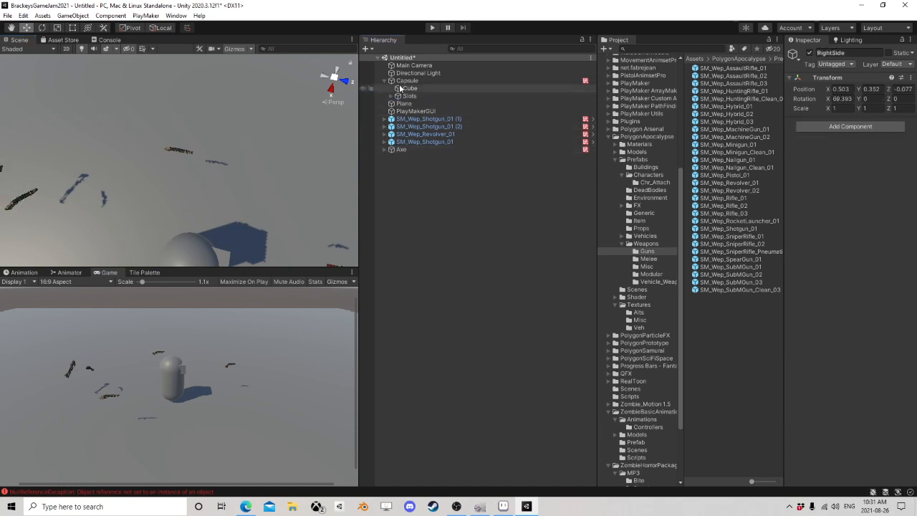
click(417, 82)
scroll(838, 244, down, 5)
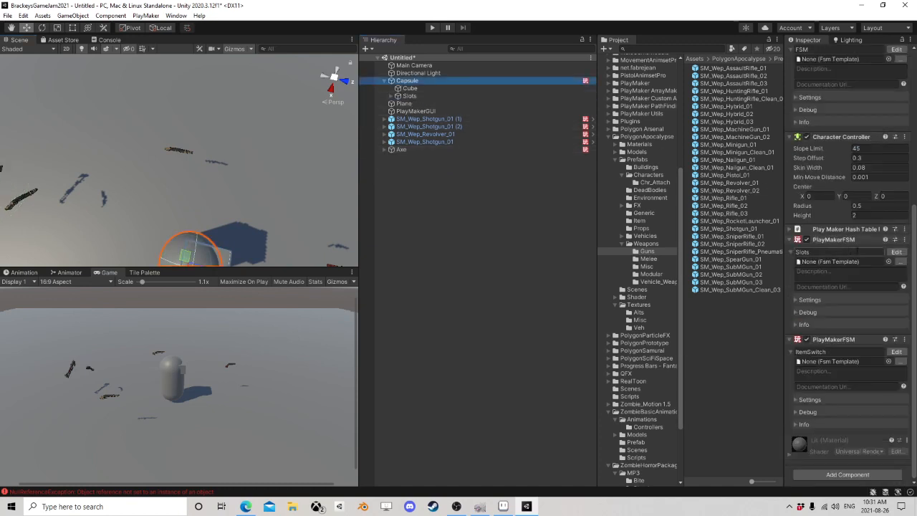
click(791, 231)
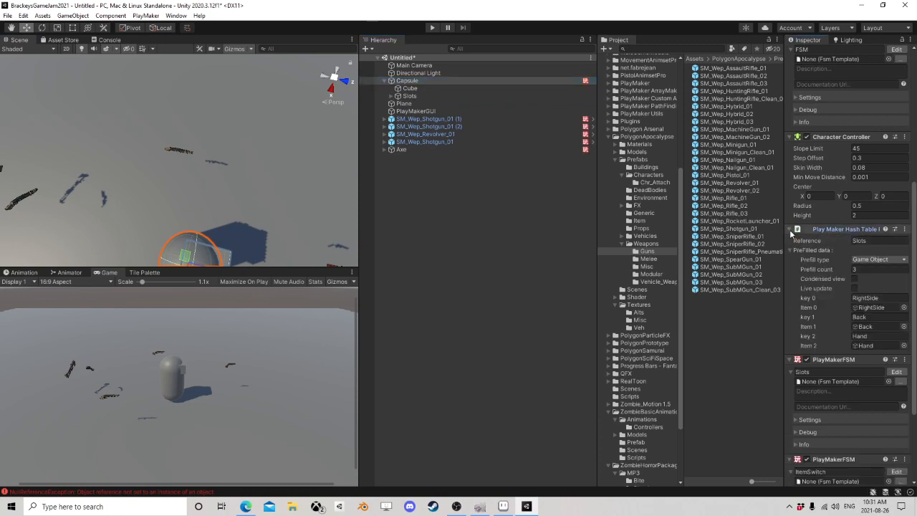
drag(786, 246, 727, 240)
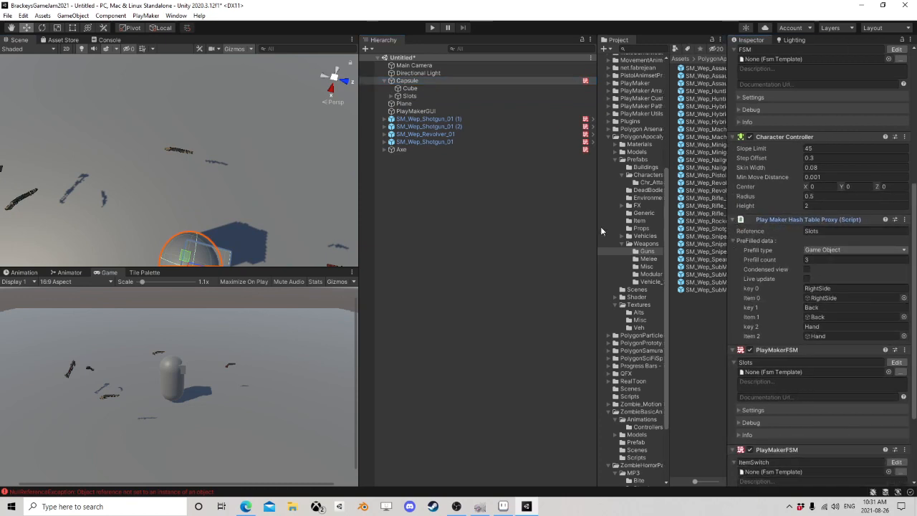
drag(595, 221, 528, 221)
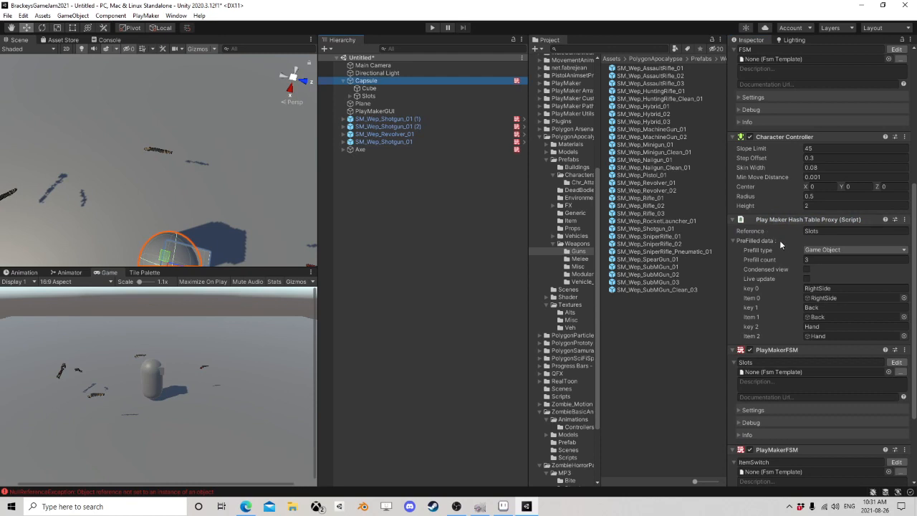
Step: Bring the whole capsule into view and check the Reference name of its hash table proxy
scroll(179, 177, down, 3)
middle_drag(180, 177, 219, 64)
right_drag(208, 160, 213, 140)
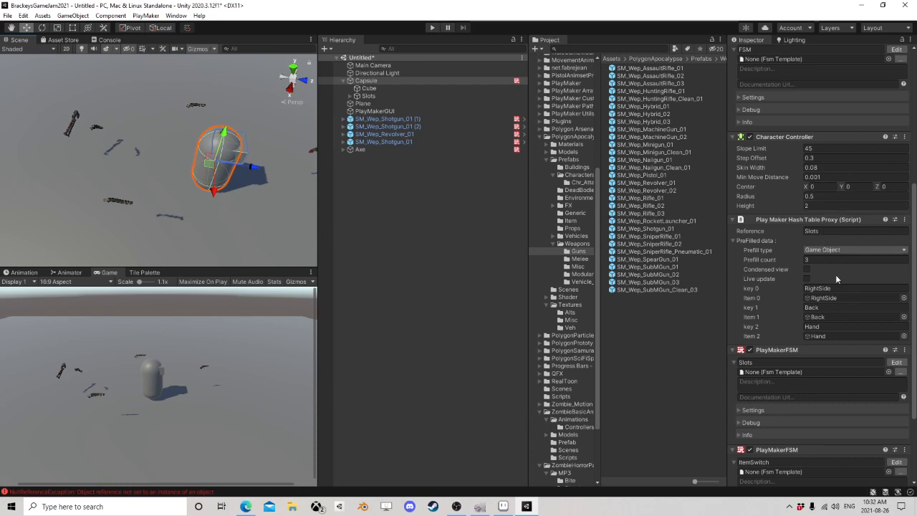
click(829, 231)
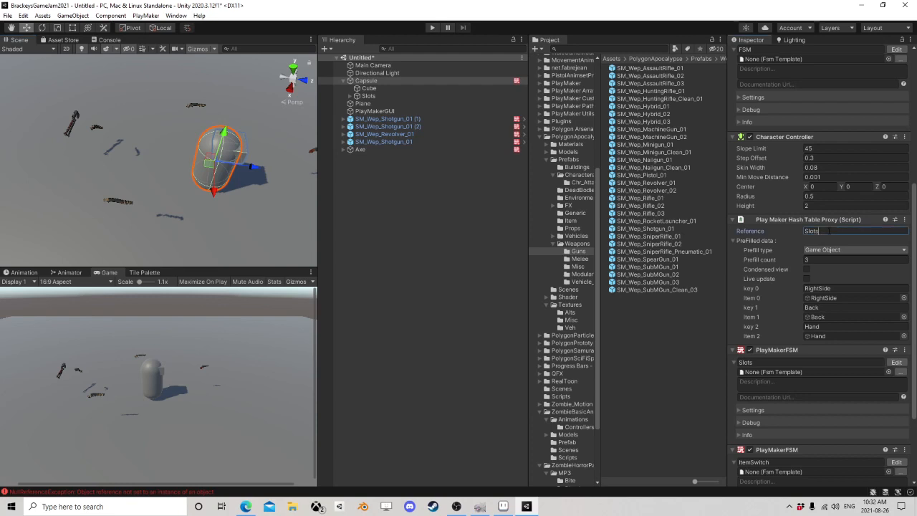
double_click(825, 232)
click(833, 231)
Step: Compare the hash table's Back and Hand keys and items with the objects under Slots, and collapse the prefilled data
click(349, 96)
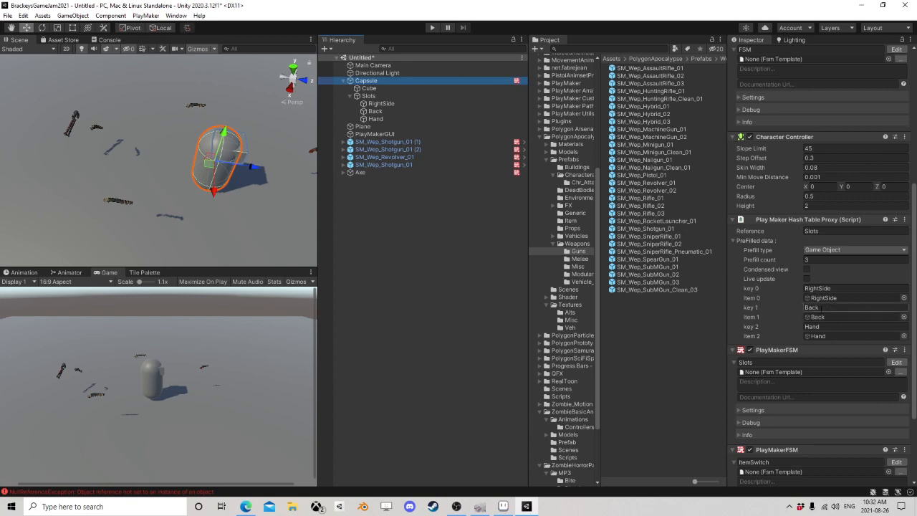
click(812, 308)
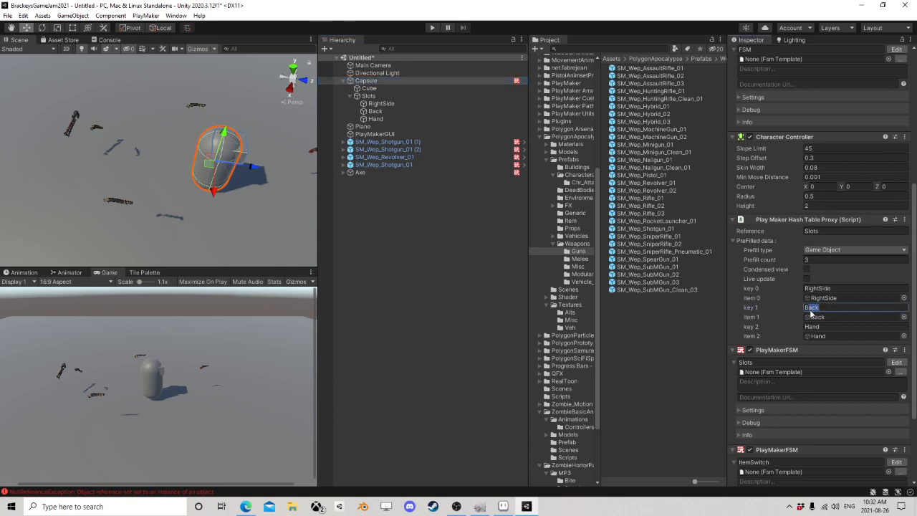
click(817, 318)
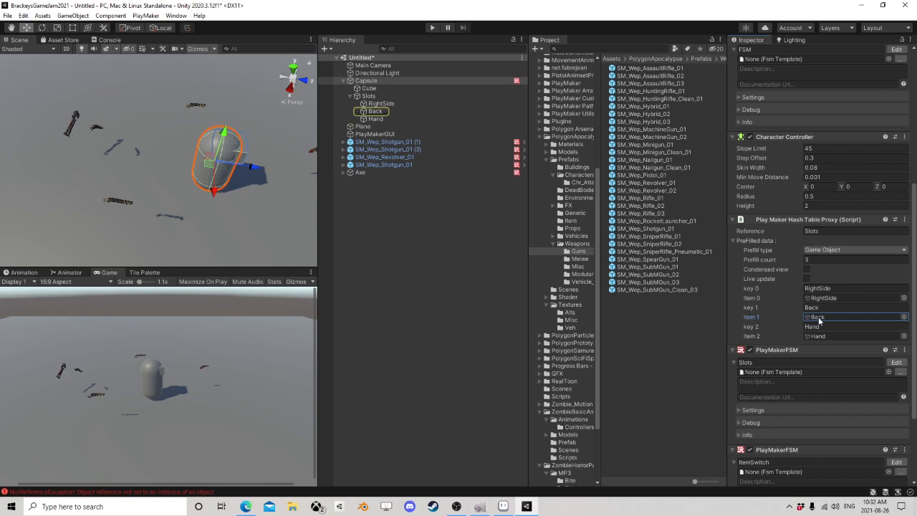
click(821, 326)
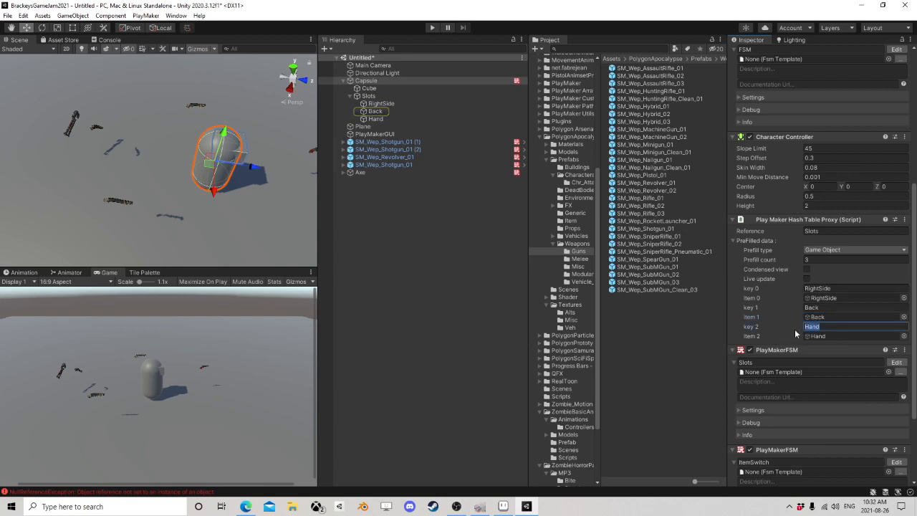
click(821, 336)
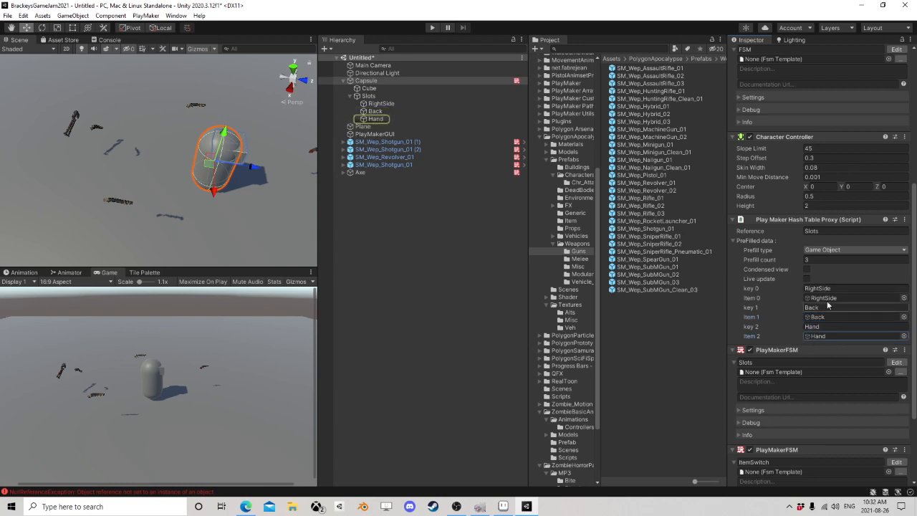
click(736, 242)
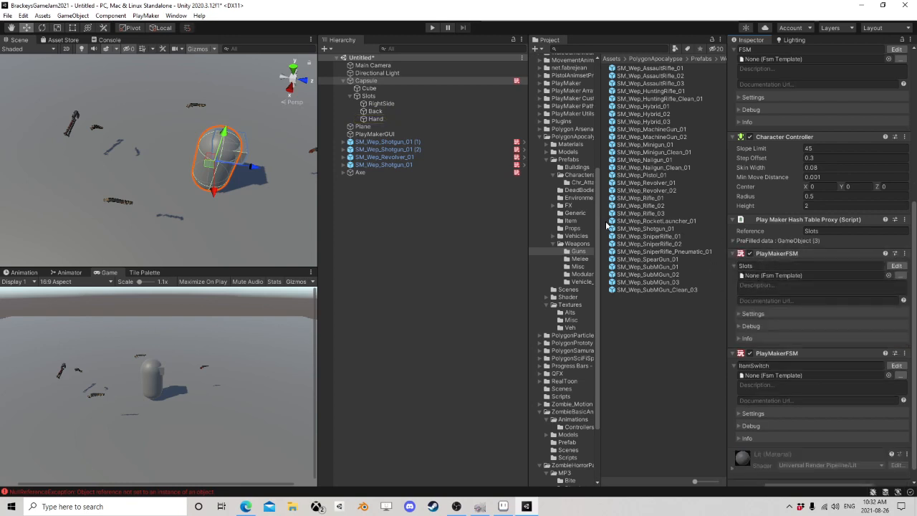
Step: Open the capsule's Slots FSM for editing and bring its whole state graph into view
click(896, 265)
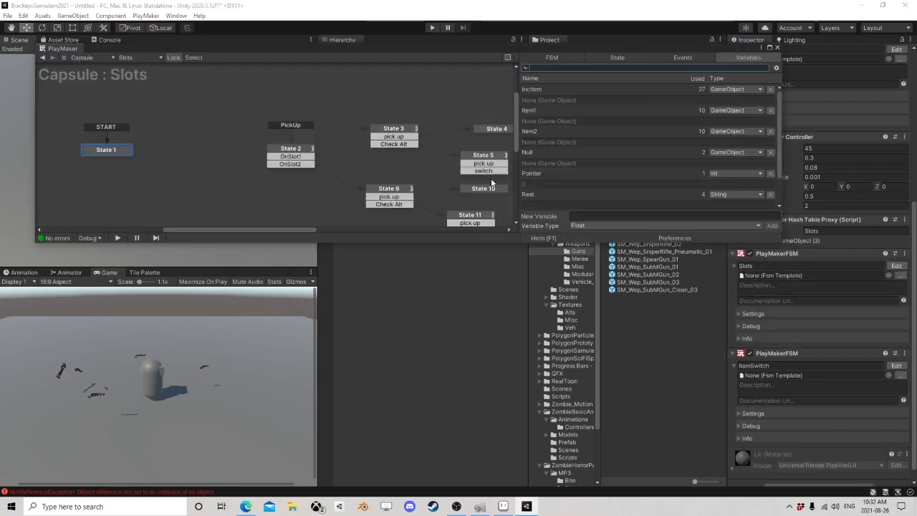
middle_drag(261, 117, 242, 139)
scroll(251, 137, down, 2)
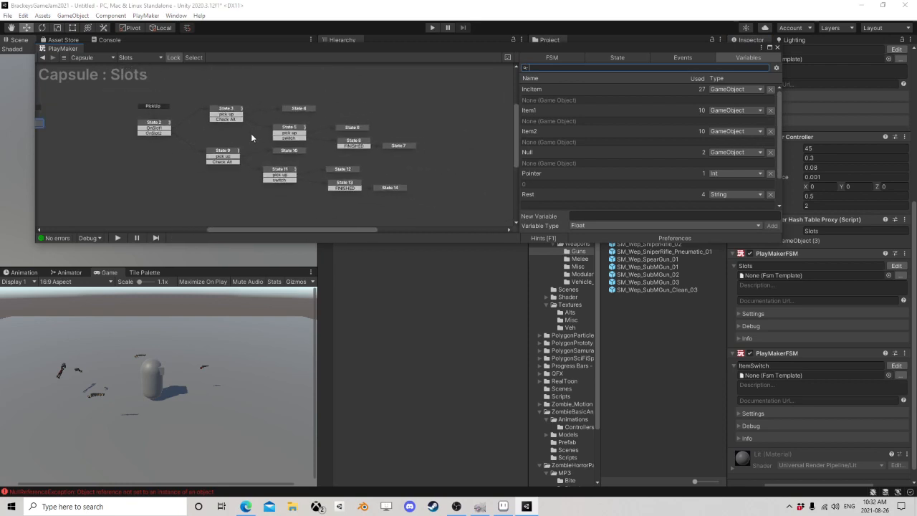
Step: Move the group of State 9 through State 14 lower in the graph and closer to State 2, separating it from the State 3 branch
drag(191, 136, 205, 184)
drag(247, 147, 333, 192)
drag(295, 152, 431, 217)
drag(347, 172, 295, 197)
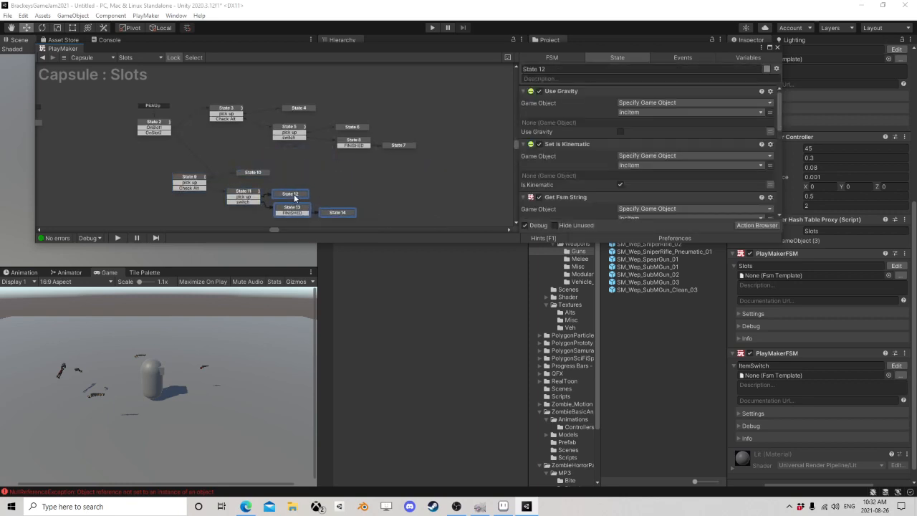
Step: Move the State 3 through State 8 group as a block closer to State 2 and slightly higher
middle_drag(296, 143, 280, 194)
drag(192, 135, 421, 210)
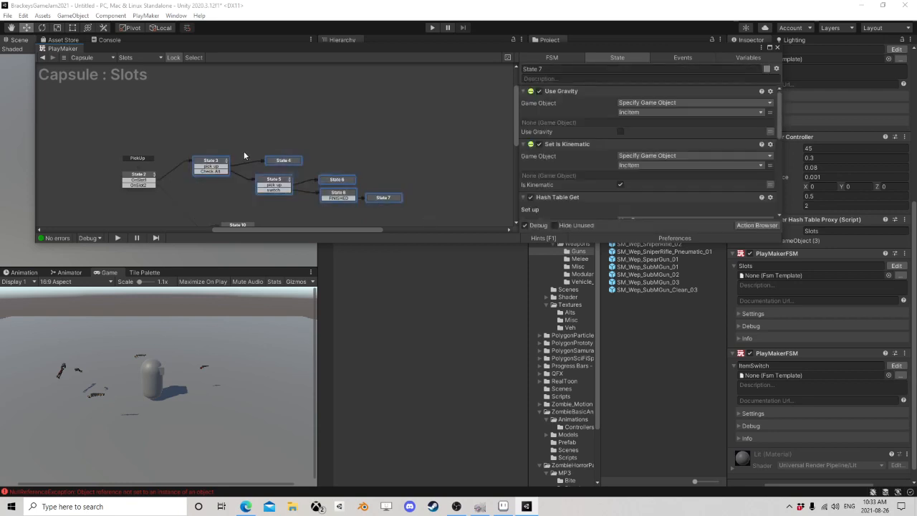
drag(278, 163, 251, 154)
middle_drag(240, 134, 313, 127)
scroll(312, 128, up, 2)
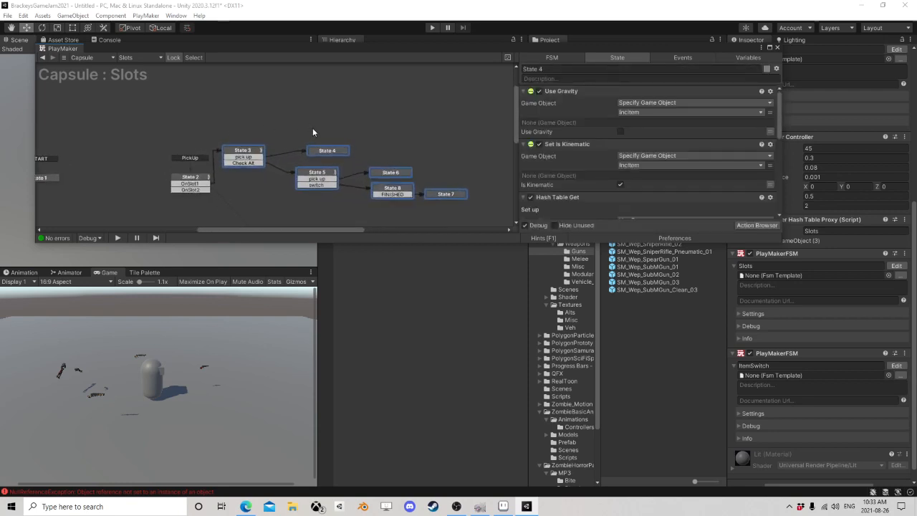
Step: Examine State 2's Get Event Sent By action and how its Int Switch maps the Pointer variable to events
click(221, 163)
scroll(221, 179, up, 2)
middle_drag(227, 189, 309, 190)
click(278, 179)
drag(278, 179, 253, 160)
click(549, 98)
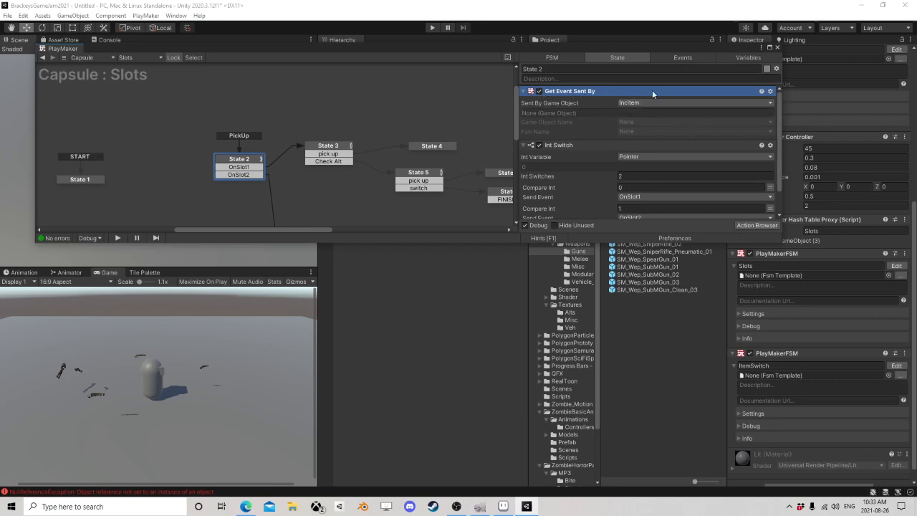
scroll(572, 121, down, 1)
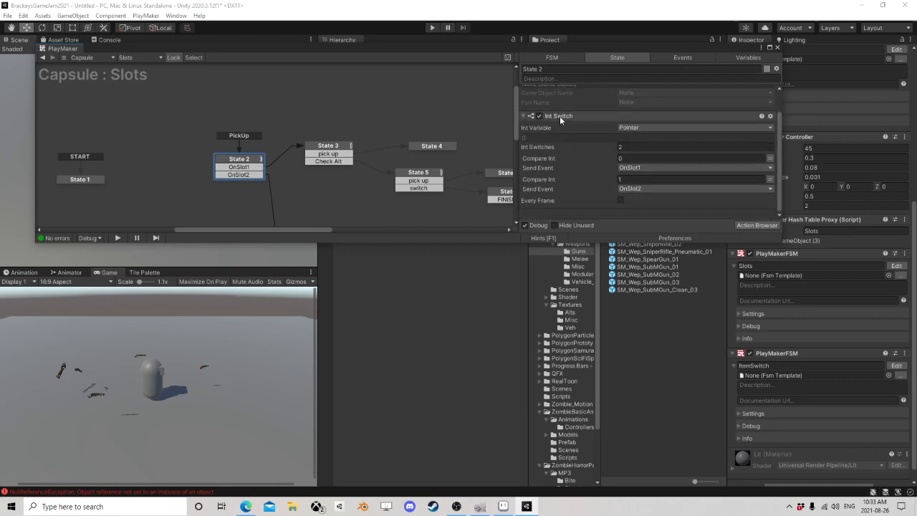
click(559, 116)
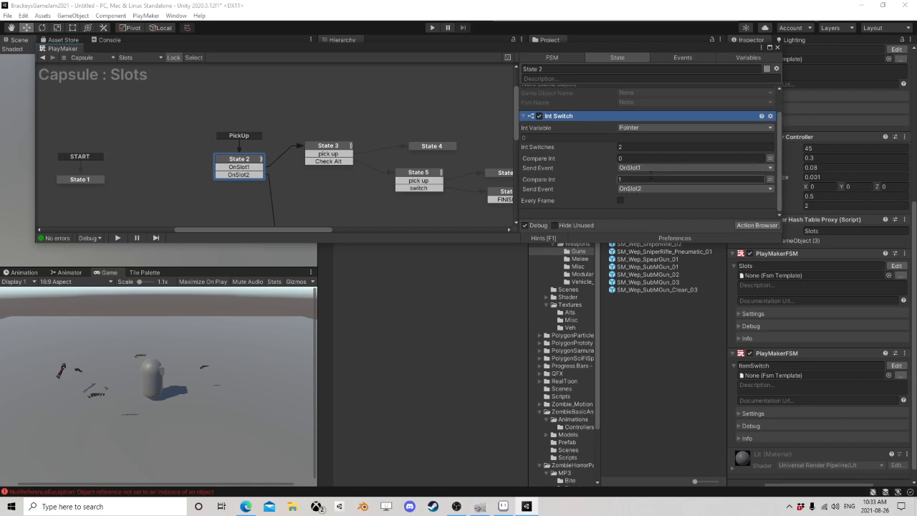
Step: Follow State 2's OnSlot1 transition to State 3 and inspect its Game Object Is Null action
click(253, 167)
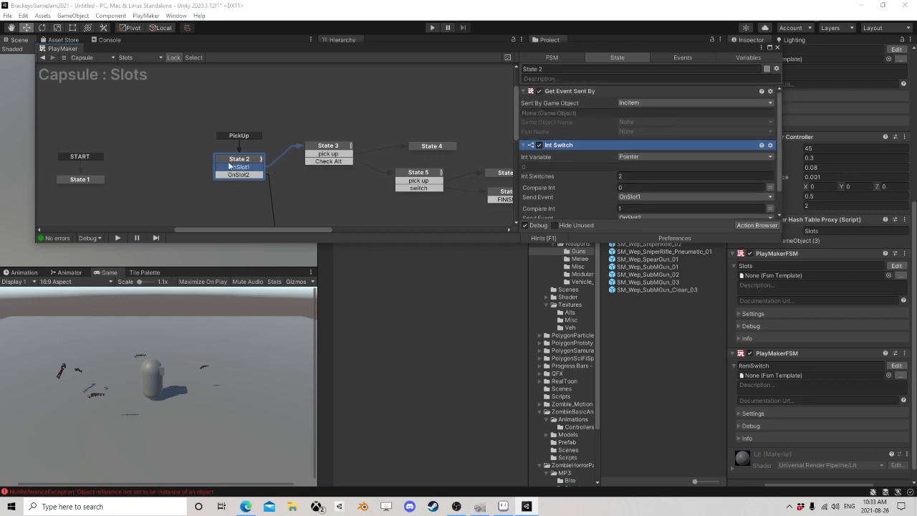
click(321, 148)
middle_drag(374, 159, 330, 154)
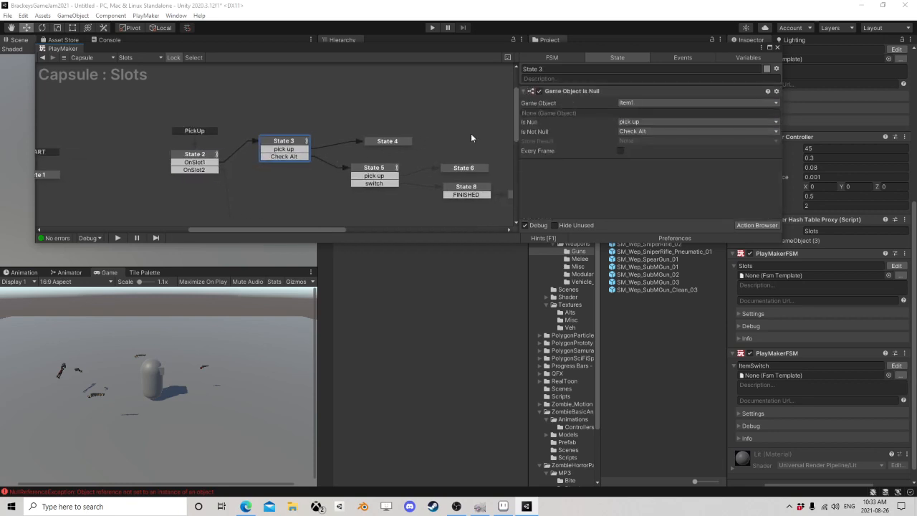
Step: Examine the Item1 and Item2 GameObject variables of the Slots FSM
click(748, 57)
click(538, 110)
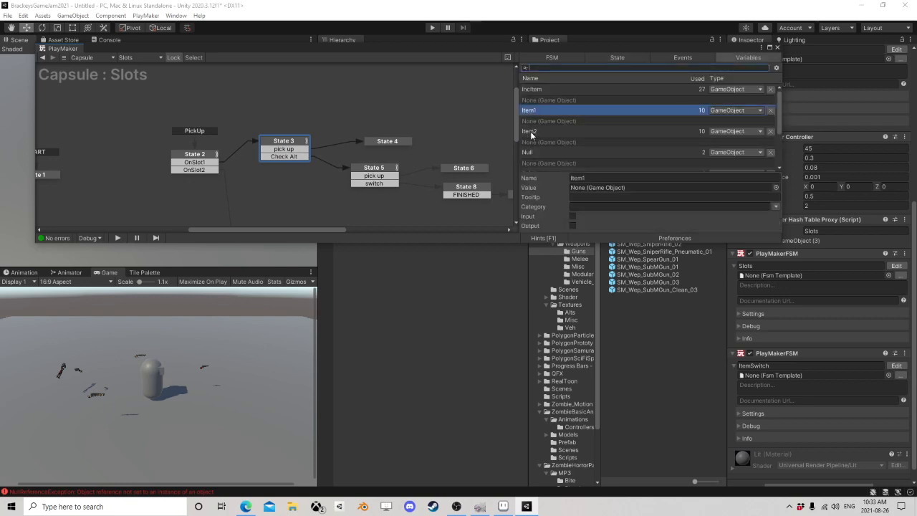
click(533, 132)
click(533, 111)
click(531, 133)
click(533, 115)
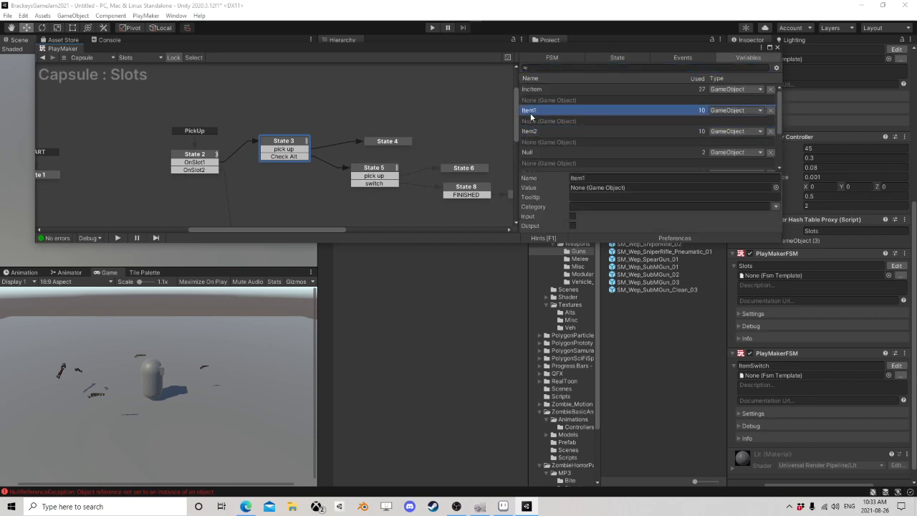
click(532, 132)
click(532, 111)
click(530, 133)
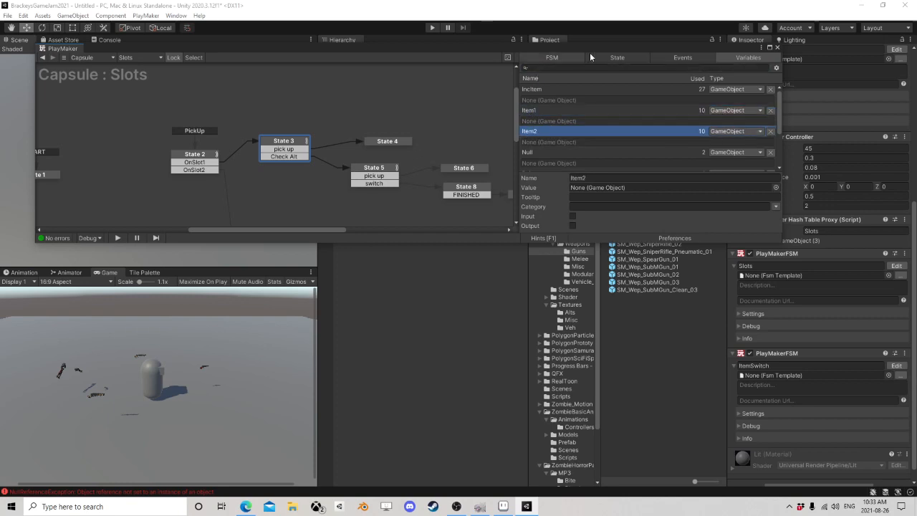
Step: Review State 3's null check on Item1 together with the OnSlot1 transition leading from State 2
click(615, 57)
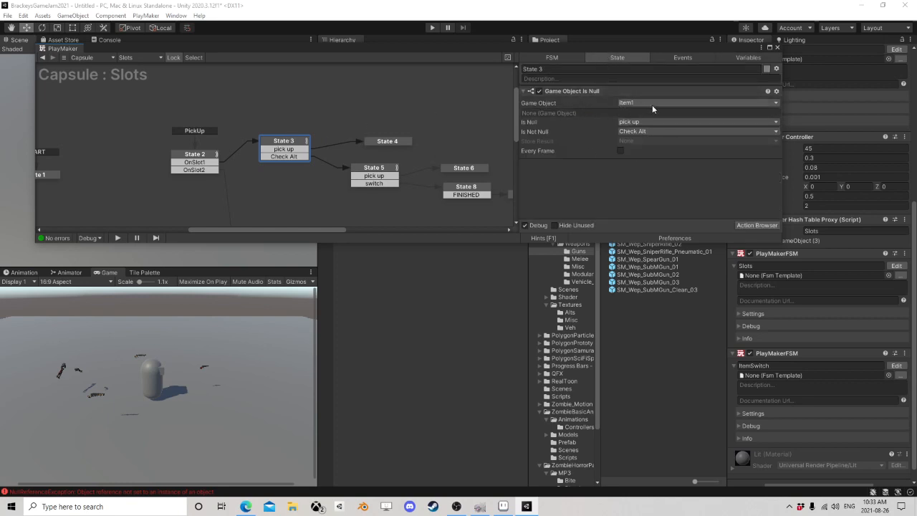
click(202, 156)
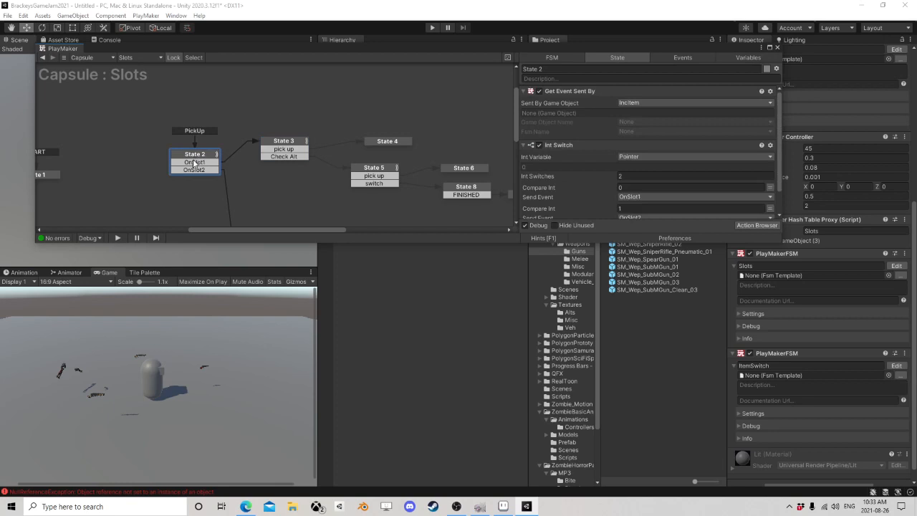
click(193, 163)
click(273, 143)
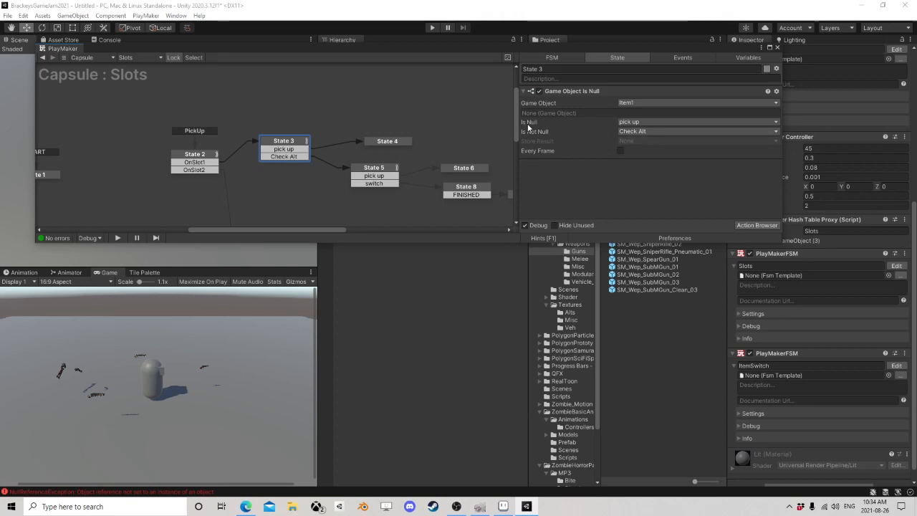
Step: Follow State 3's pick up transition to State 4 and inspect its Use Gravity and Set Is Kinematic actions
click(285, 149)
click(404, 142)
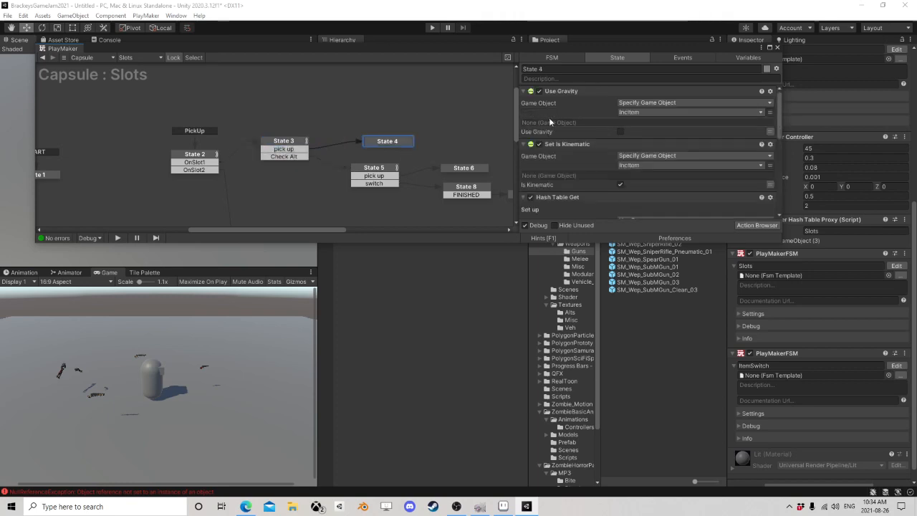
click(561, 92)
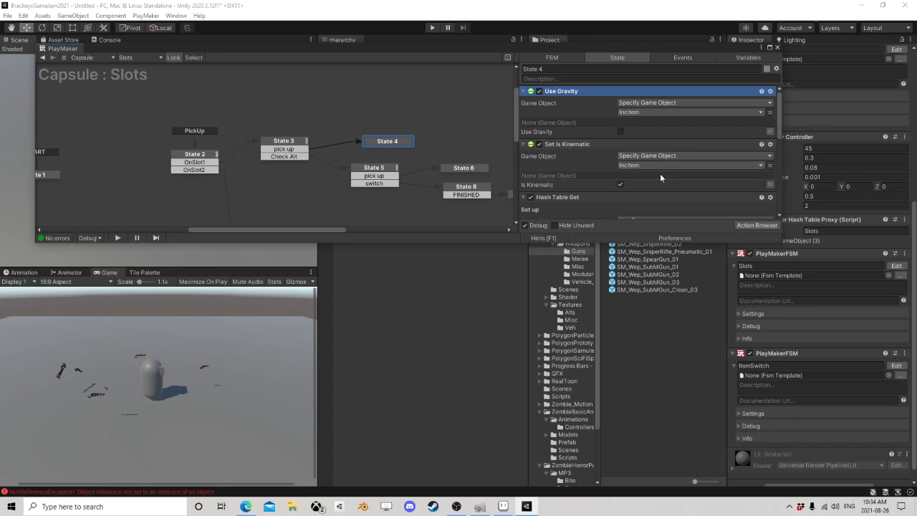
scroll(641, 164, down, 3)
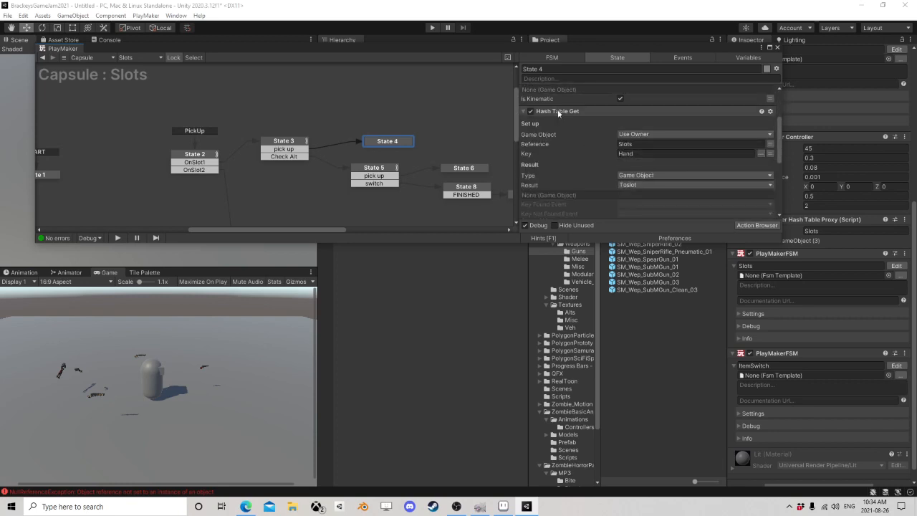
Step: Check the Reference, Key and Result settings of State 4's Hash Table Get action
click(553, 112)
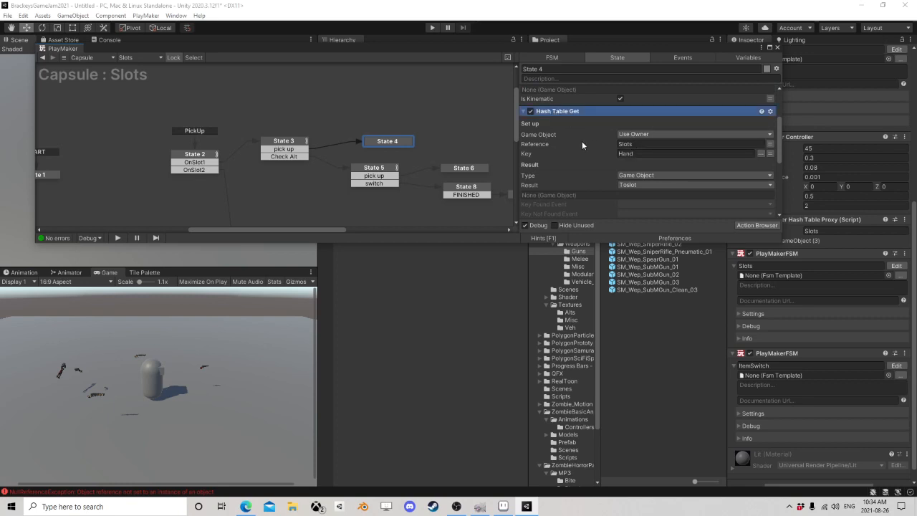
click(638, 144)
click(639, 153)
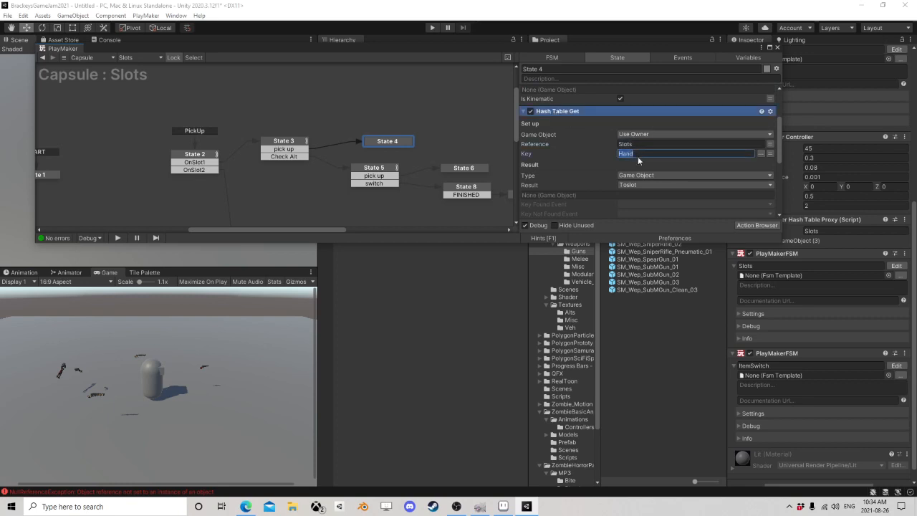
scroll(585, 164, down, 1)
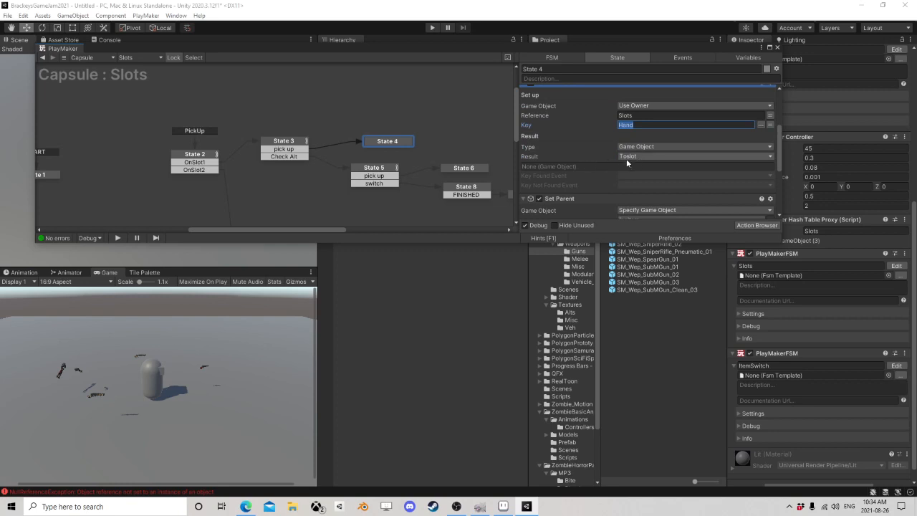
Step: Examine State 4's Set Parent options and the variable assignment in its Set Game Object action
scroll(585, 149, down, 3)
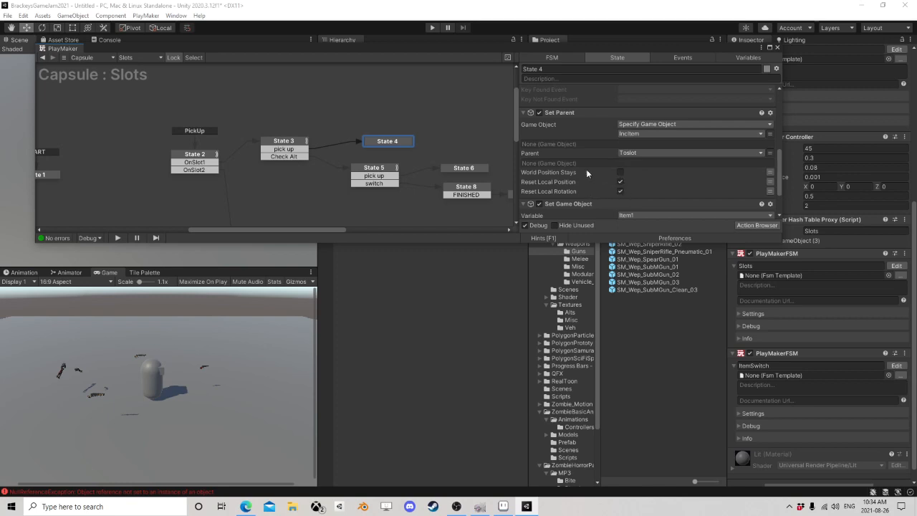
click(551, 114)
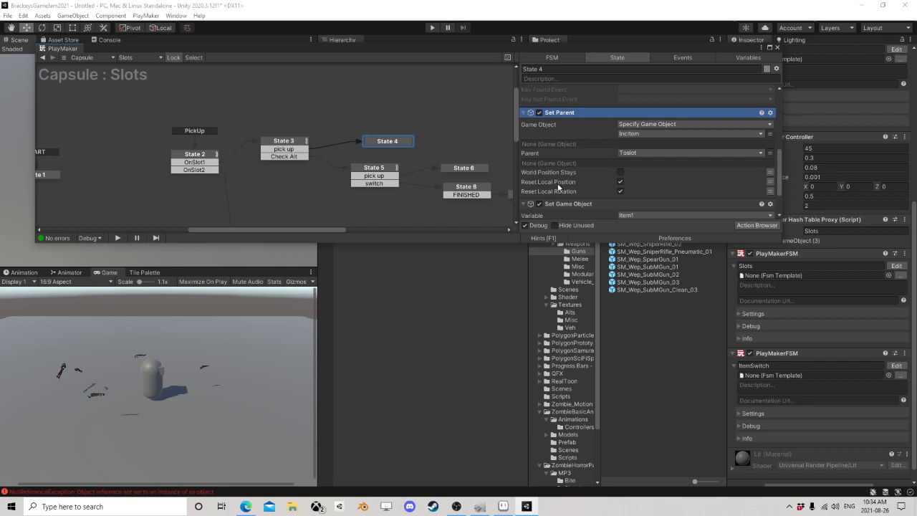
scroll(645, 168, down, 1)
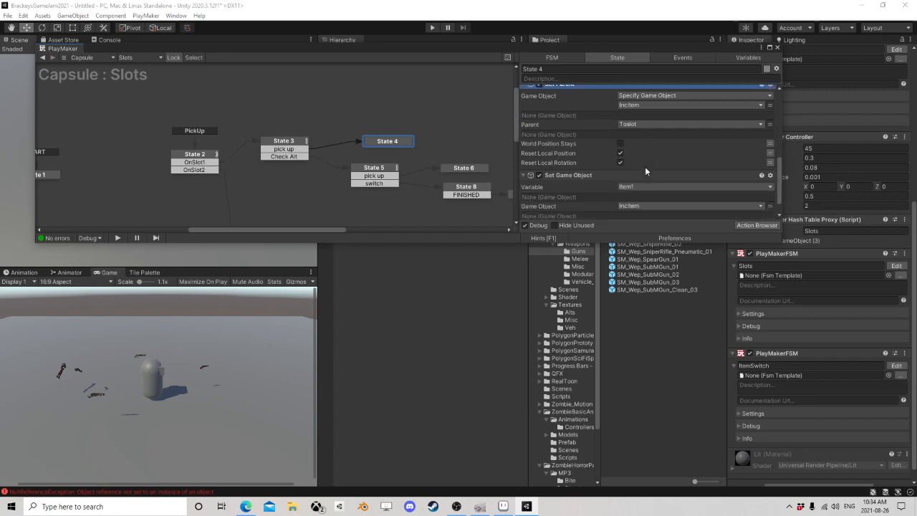
scroll(645, 167, up, 1)
scroll(544, 160, down, 2)
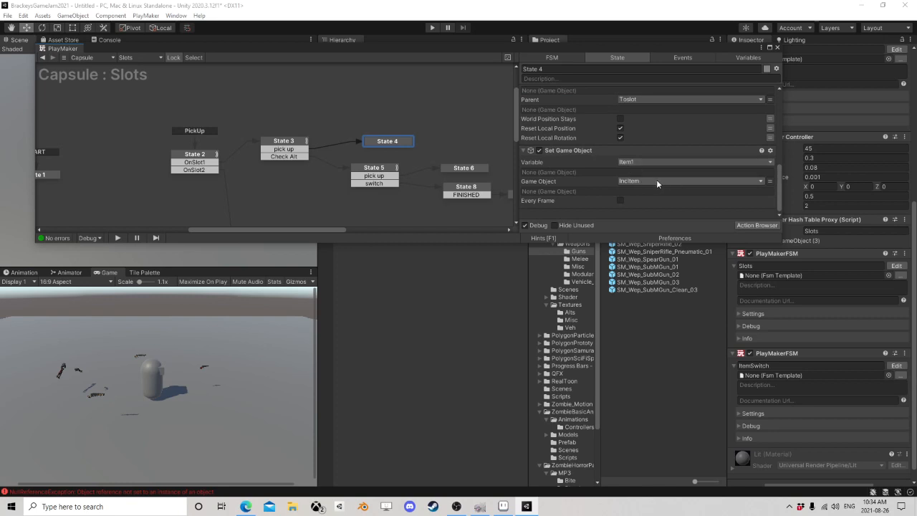
click(568, 152)
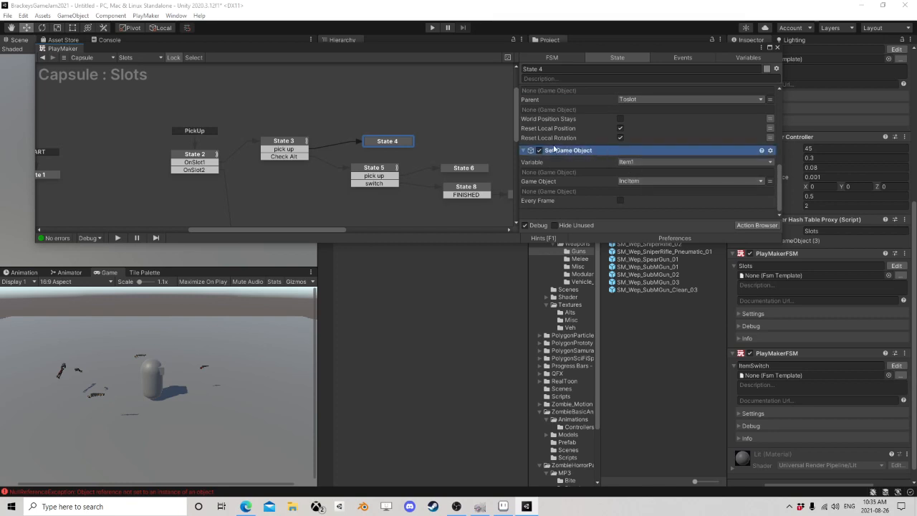
Step: Retrace the empty-slot path from State 2 through State 3 to State 4 and review State 4's action list
click(290, 141)
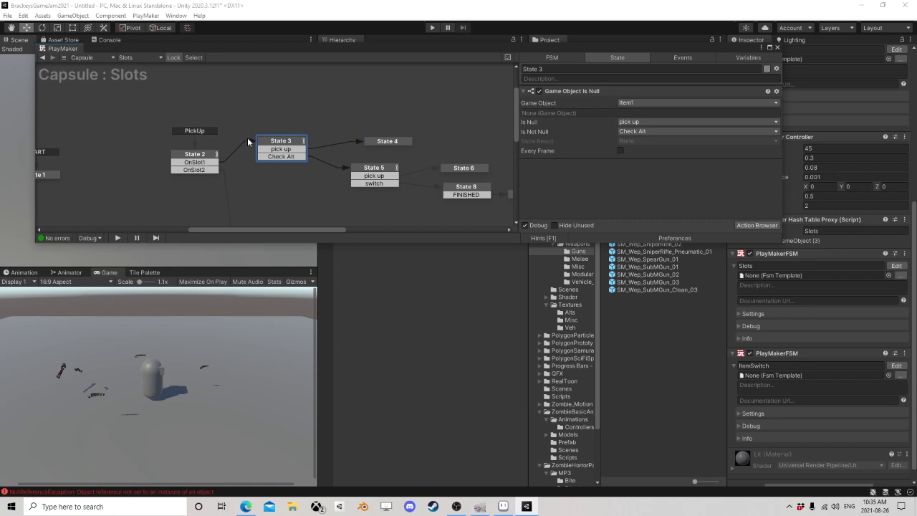
click(187, 156)
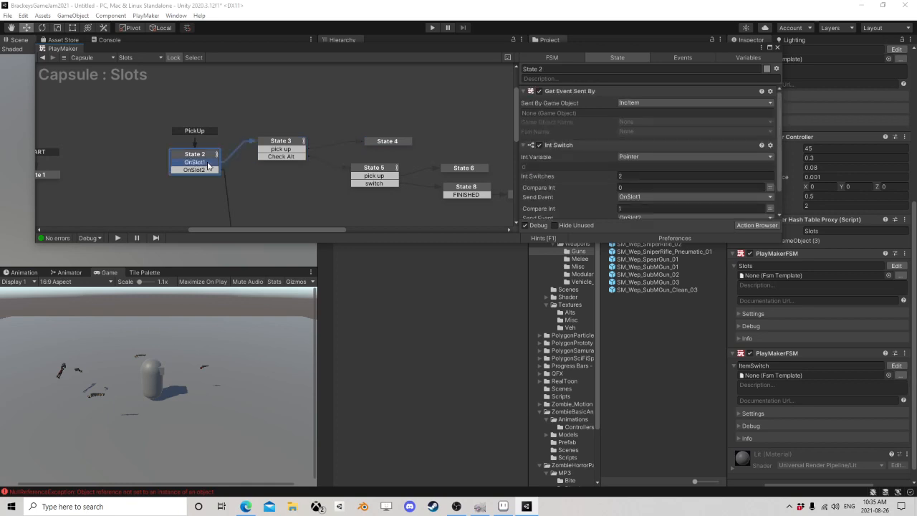
click(284, 144)
click(387, 141)
scroll(590, 155, up, 5)
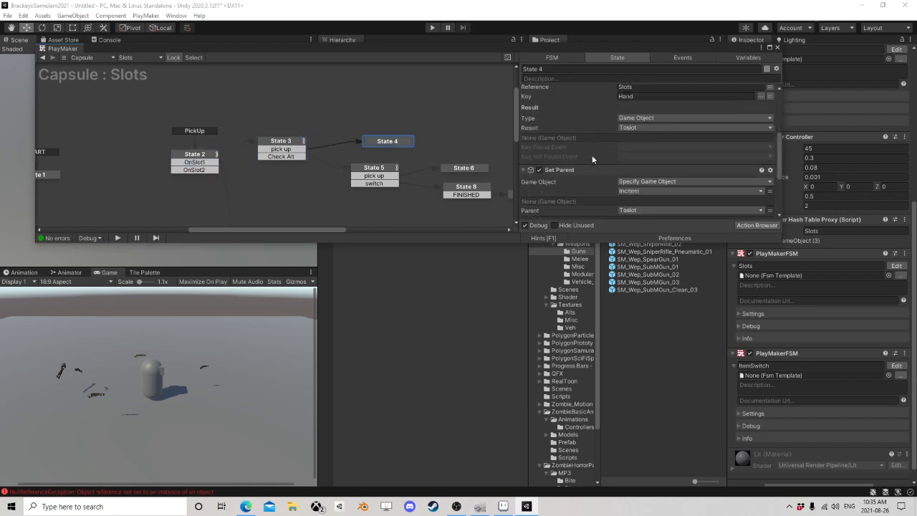
scroll(590, 154, down, 3)
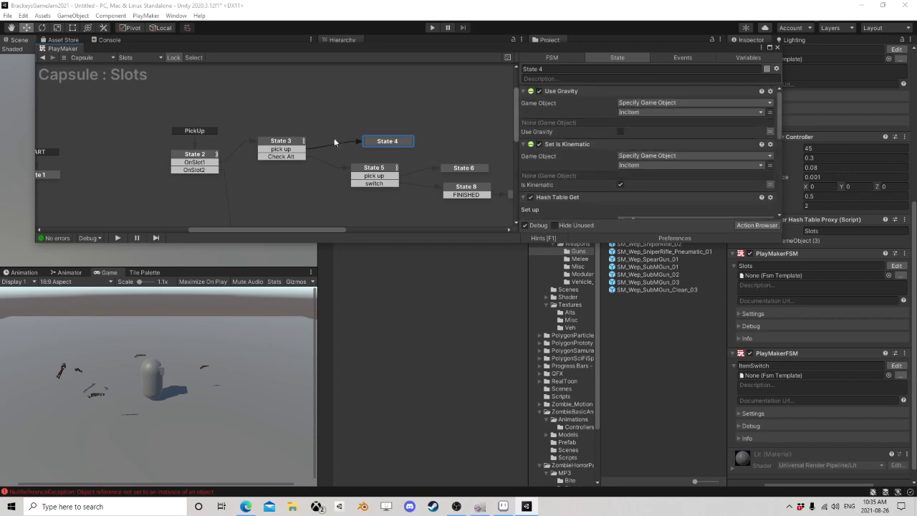
Step: Follow State 3's Check Alt transition to State 5 and inspect its null check on Item2 and its pick up transition
click(267, 156)
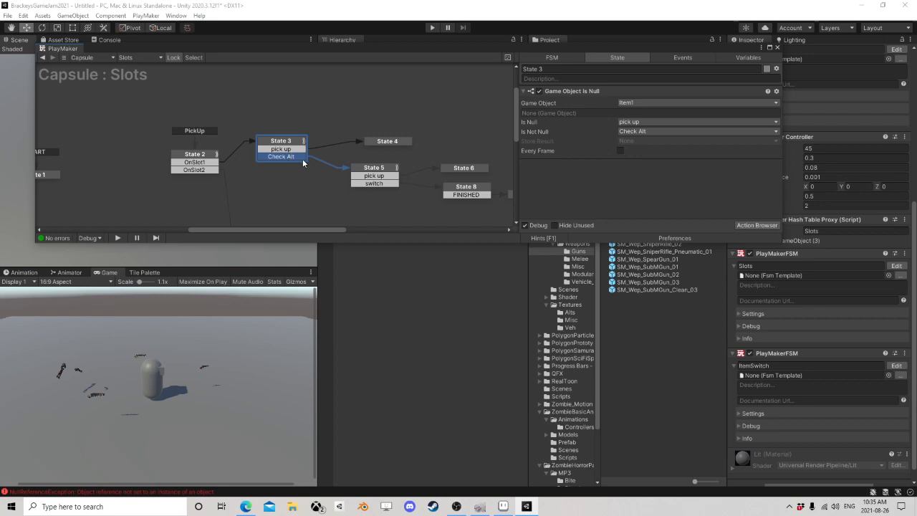
click(382, 174)
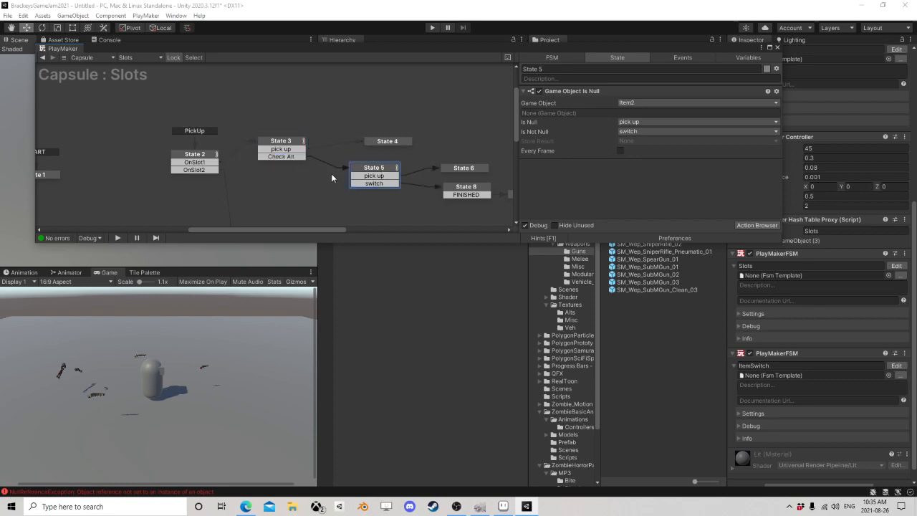
middle_drag(363, 181, 293, 157)
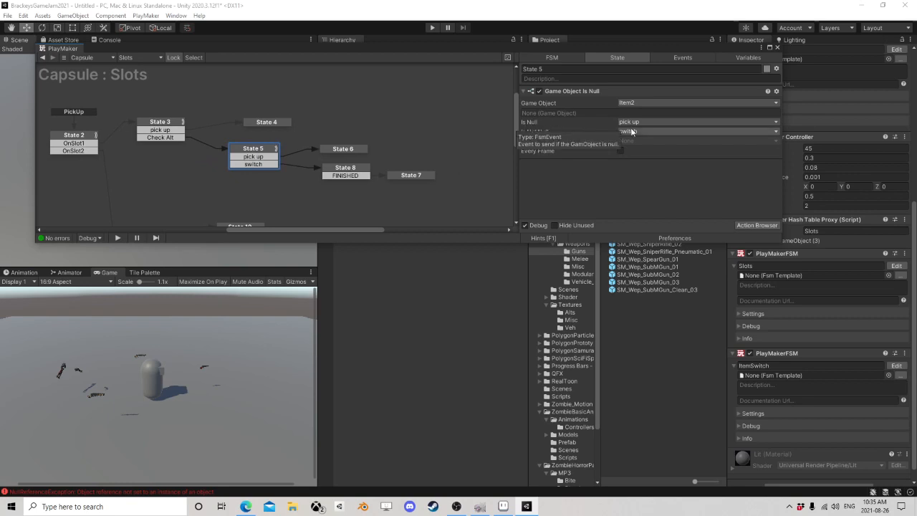
click(254, 157)
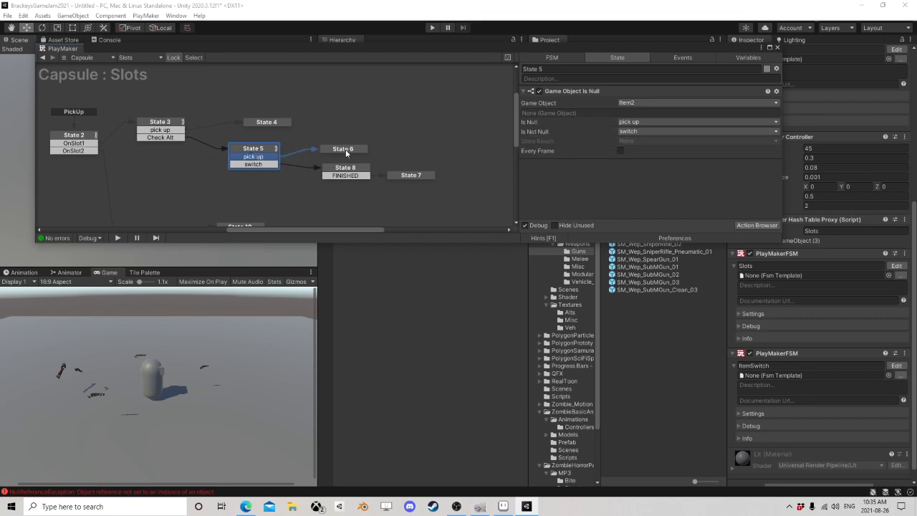
Step: Review State 6's gravity, kinematic and Get Fsm String actions, then check the matching Rest input on SM_Wep_Shotgun_01 (2)
click(347, 150)
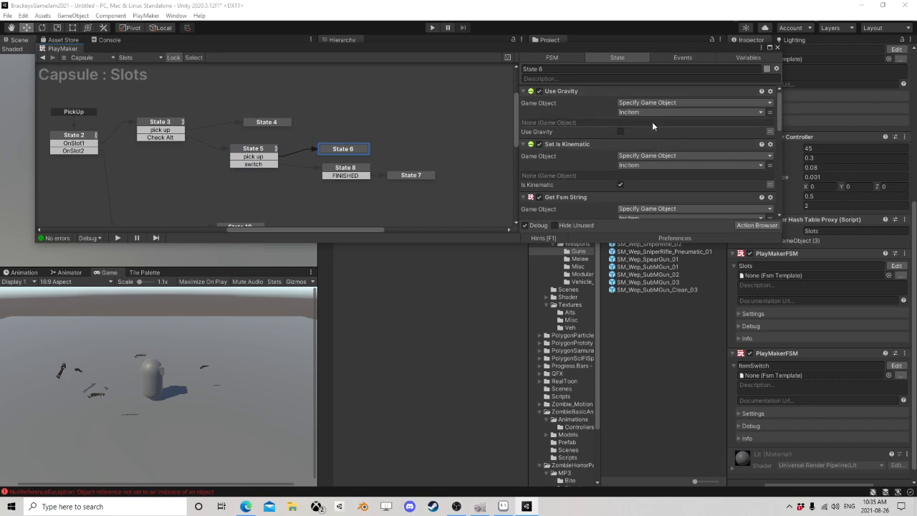
scroll(620, 159, down, 2)
scroll(613, 162, down, 1)
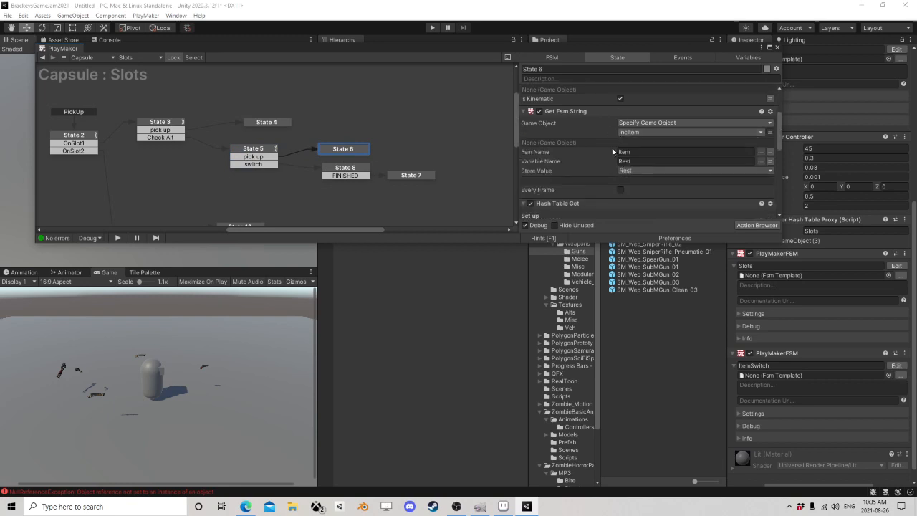
click(569, 113)
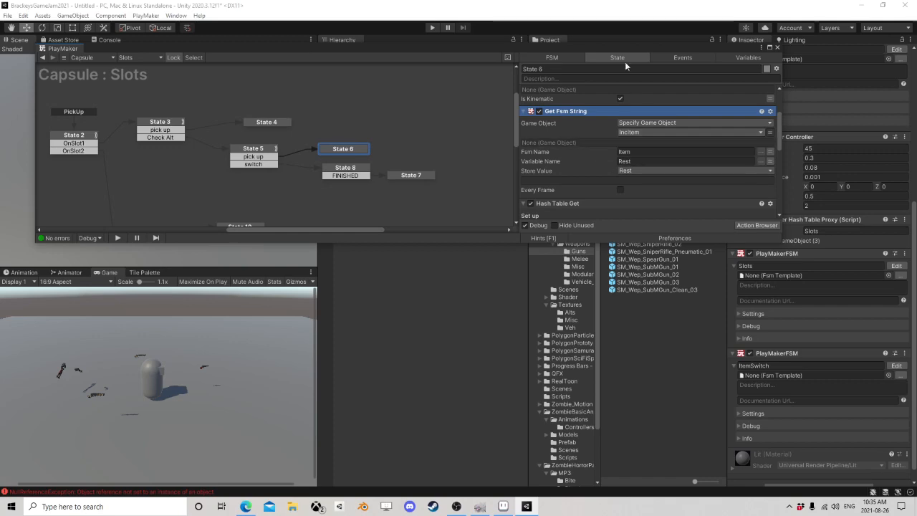
drag(640, 52, 540, 219)
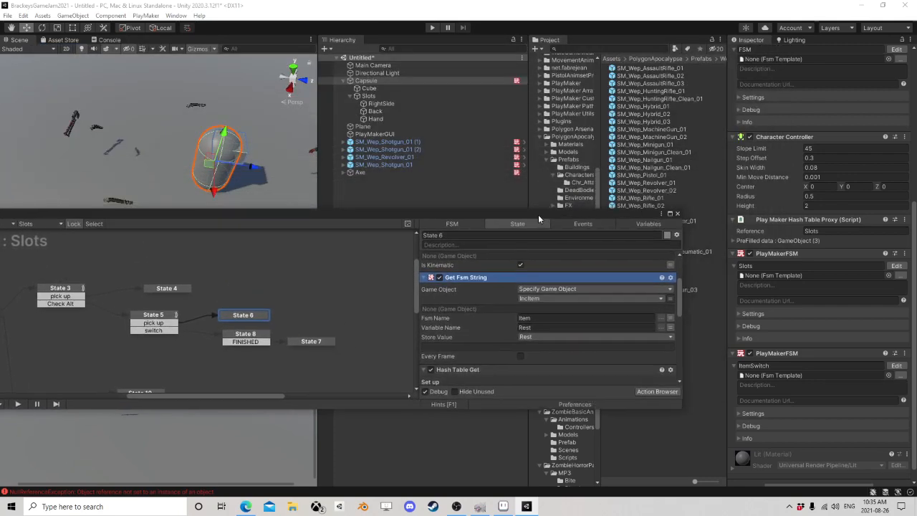
click(386, 149)
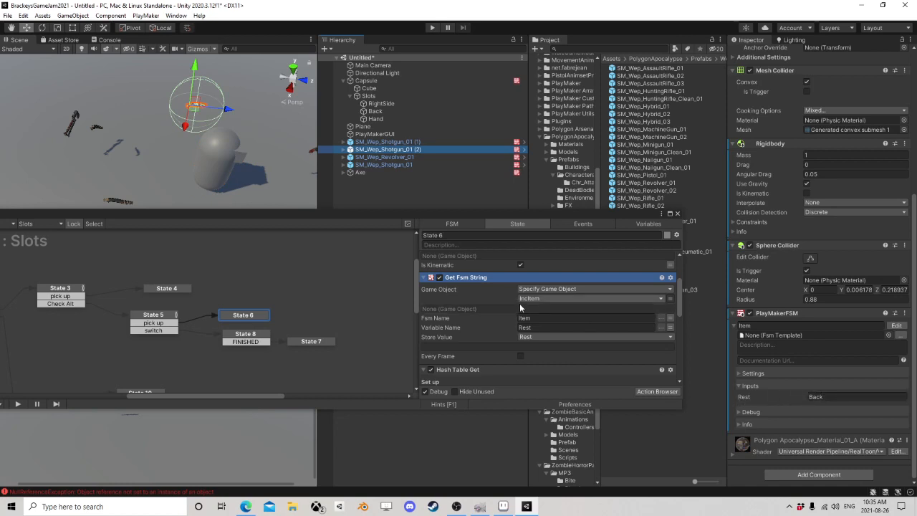
Step: Compare State 6's Hash Table Get settings with the capsule's prefilled Slots hash table and inspect the Back slot object
scroll(520, 308, down, 3)
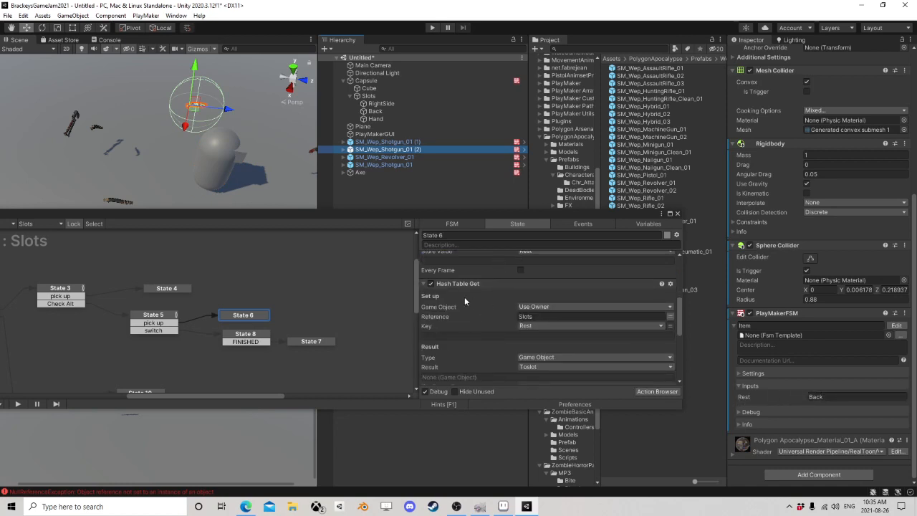
scroll(458, 294, down, 1)
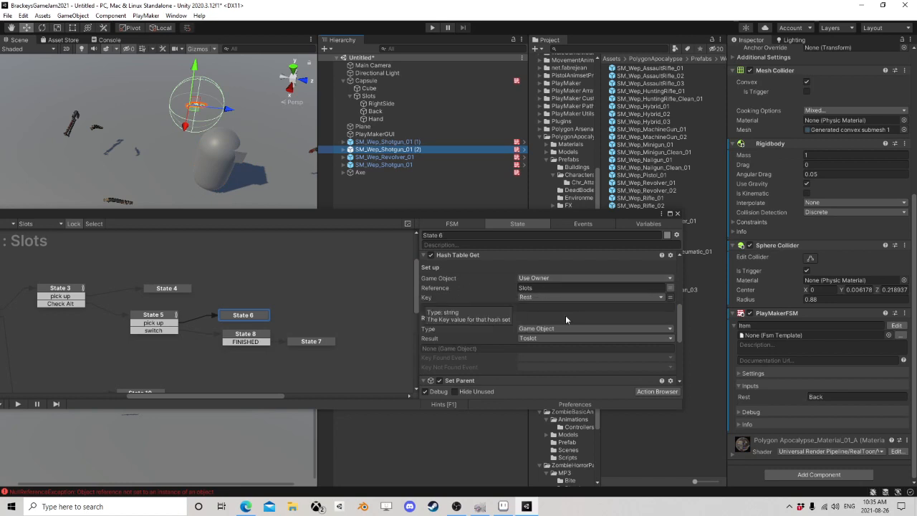
click(377, 79)
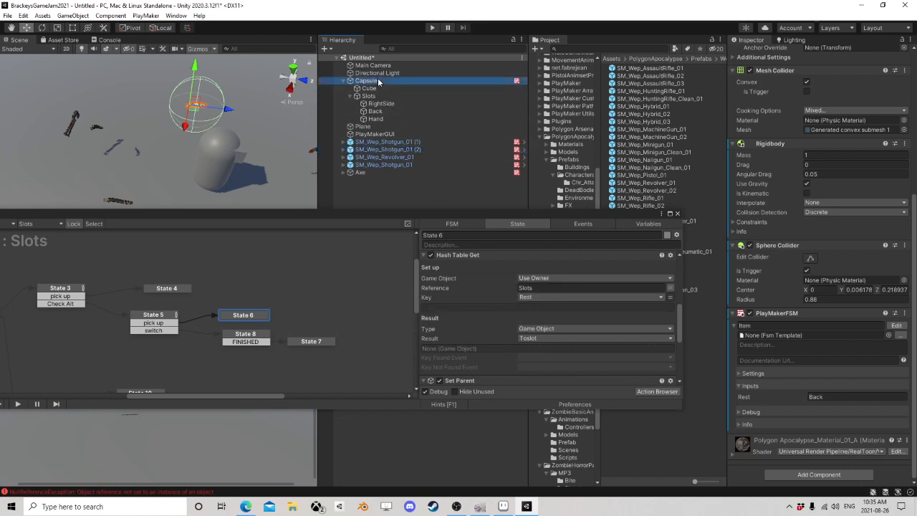
scroll(812, 304, down, 2)
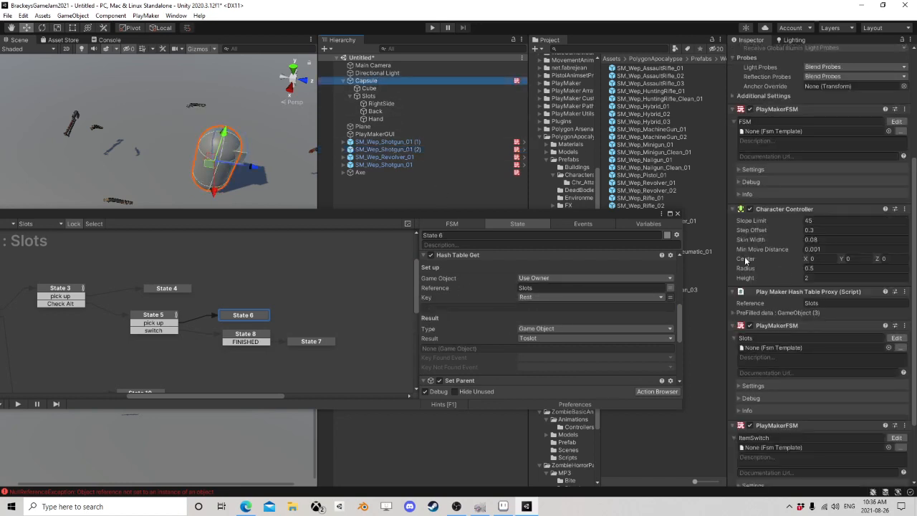
click(736, 313)
scroll(788, 301, down, 5)
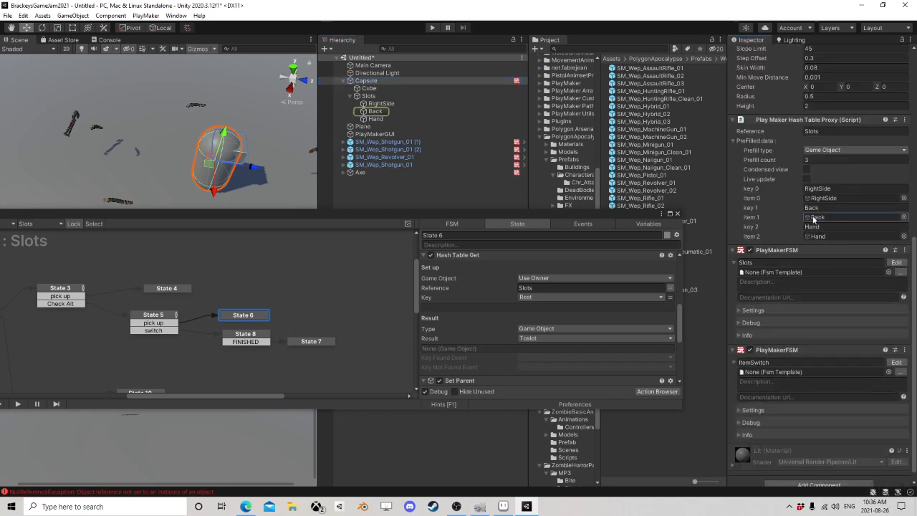
click(374, 112)
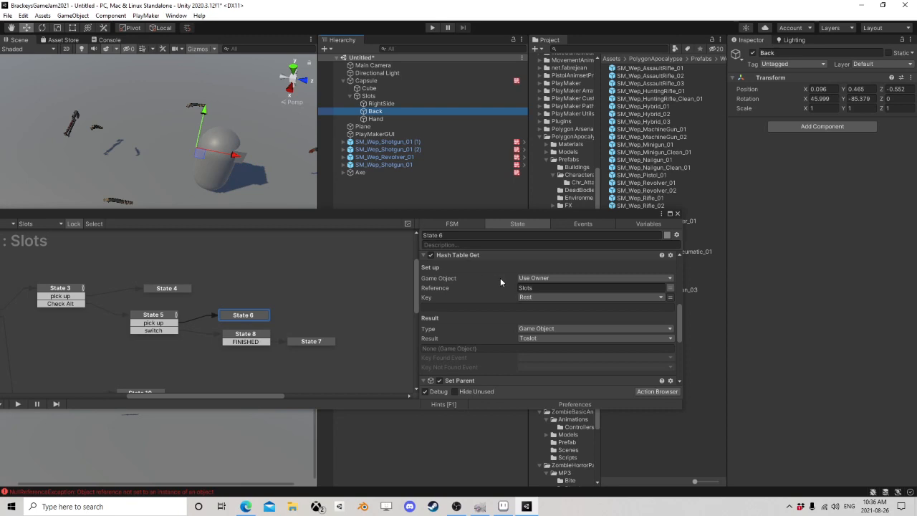
Step: Examine State 6's Set Parent options and the Item2 assignment in its Set Game Object action
scroll(509, 287, down, 5)
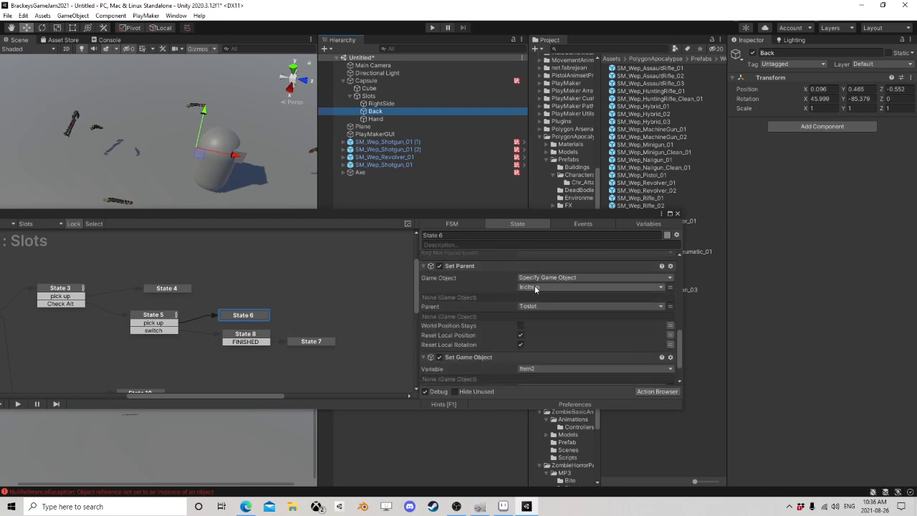
scroll(534, 307, up, 3)
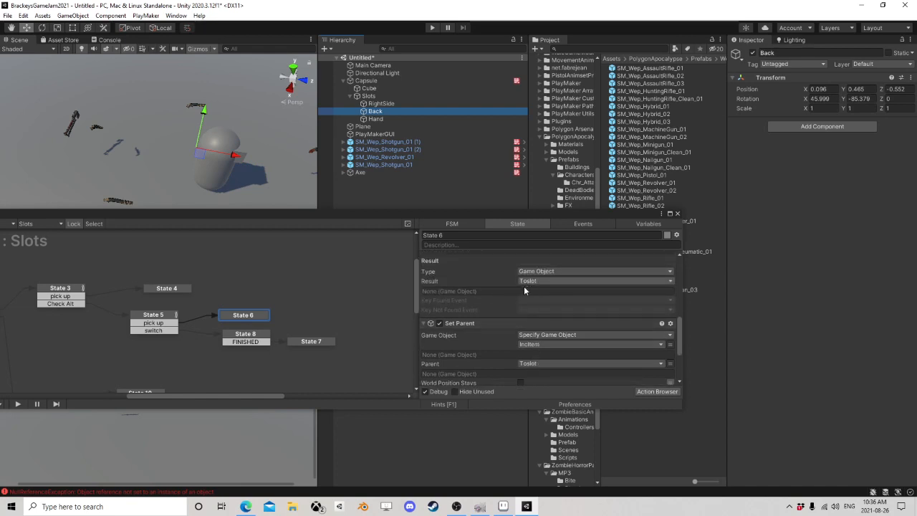
scroll(528, 294, down, 3)
click(521, 335)
scroll(521, 337, down, 2)
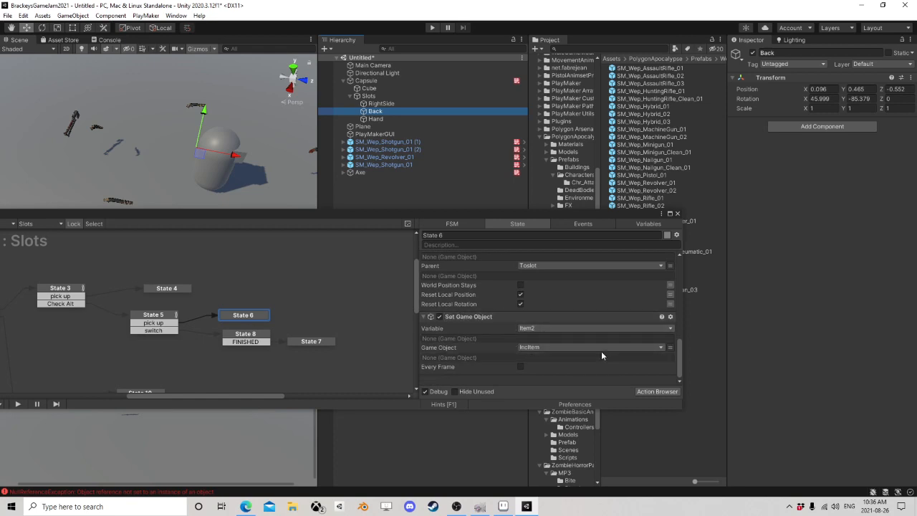
Step: Bring the Slots FSM graph back into view and follow State 5's switch transition to State 8
drag(437, 214, 535, 157)
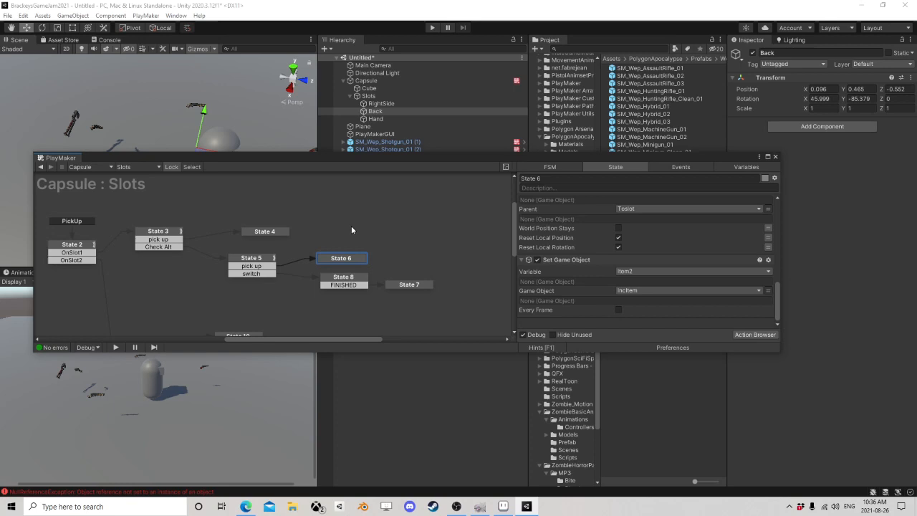
click(265, 274)
middle_drag(178, 263, 245, 233)
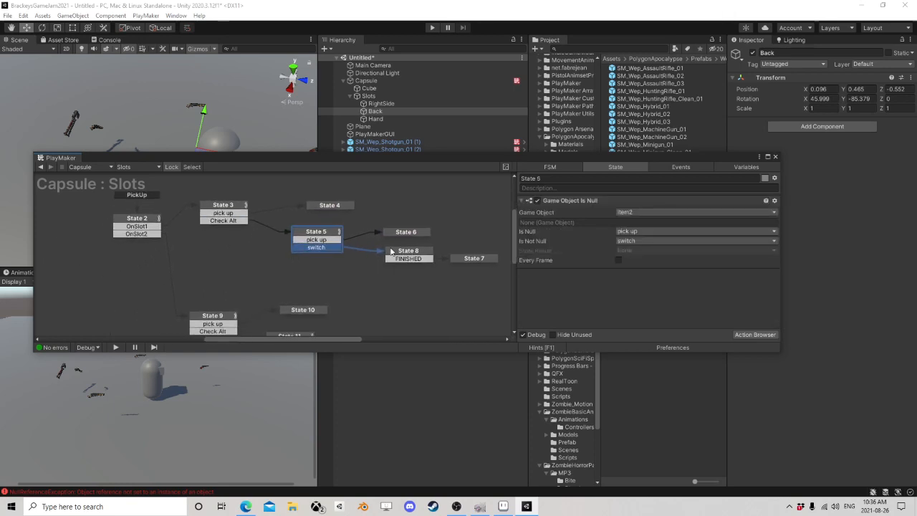
middle_drag(392, 251, 308, 239)
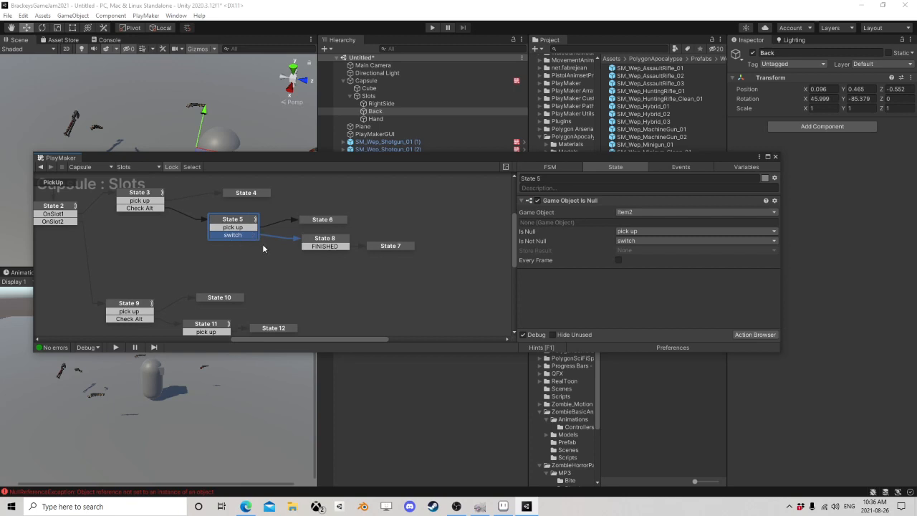
middle_drag(262, 245, 278, 281)
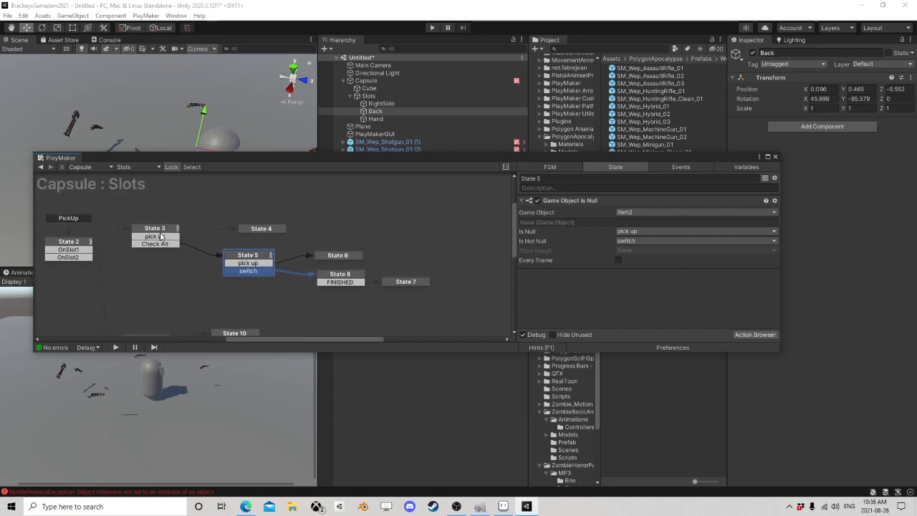
Step: Retrace the both-slots-full path from State 2's OnSlot1 through State 3's Check Alt to State 5's switch transition
click(69, 252)
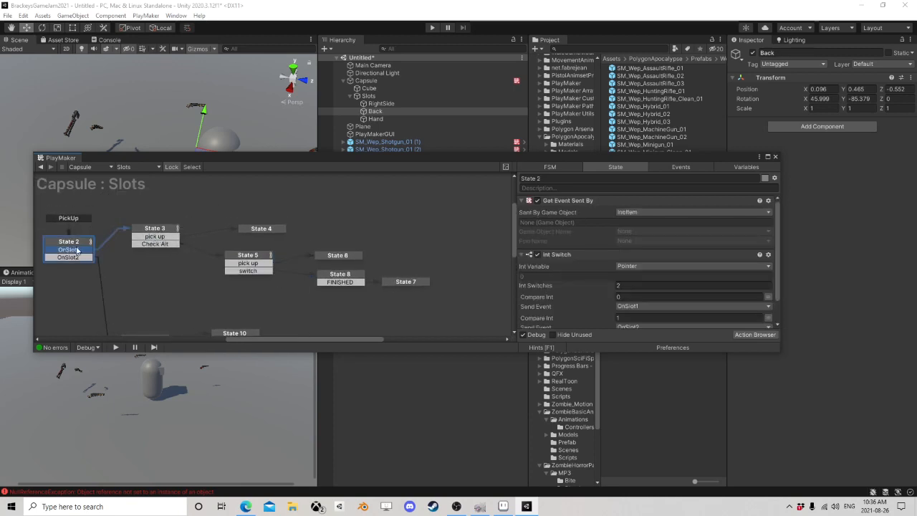
click(143, 231)
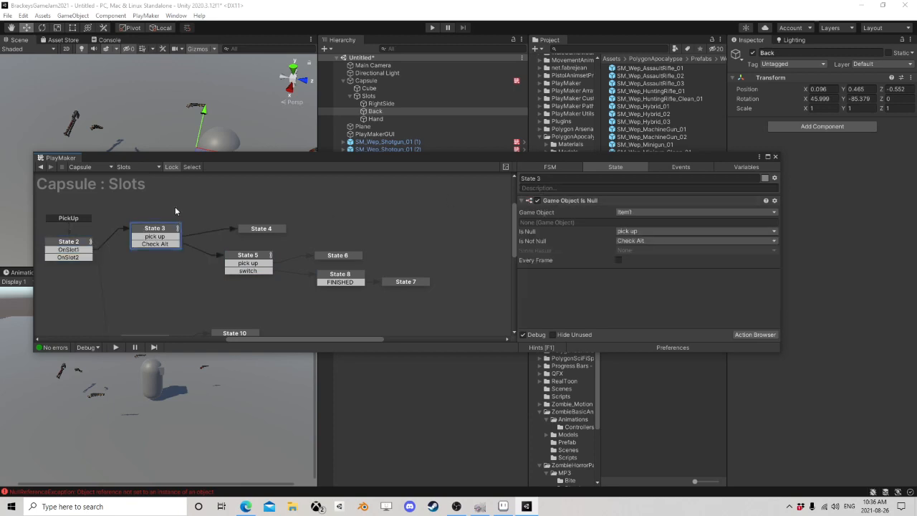
click(157, 237)
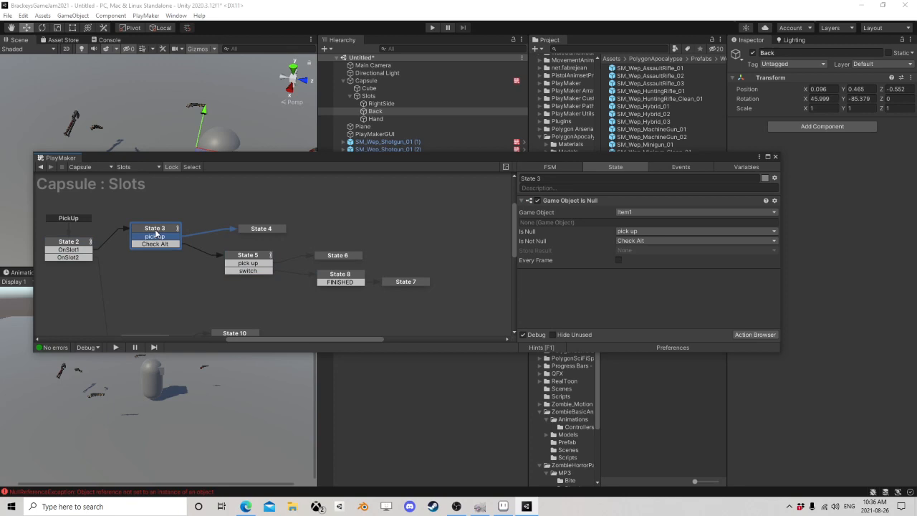
click(166, 245)
click(237, 256)
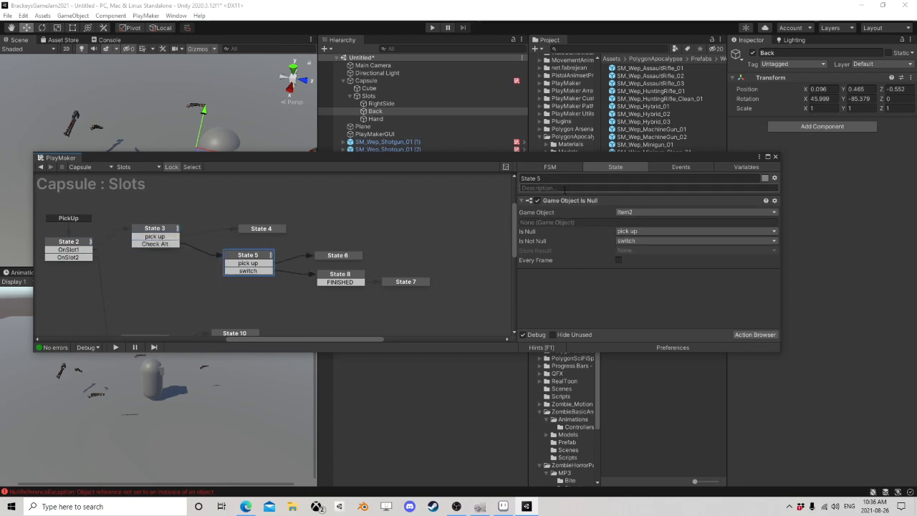
click(257, 271)
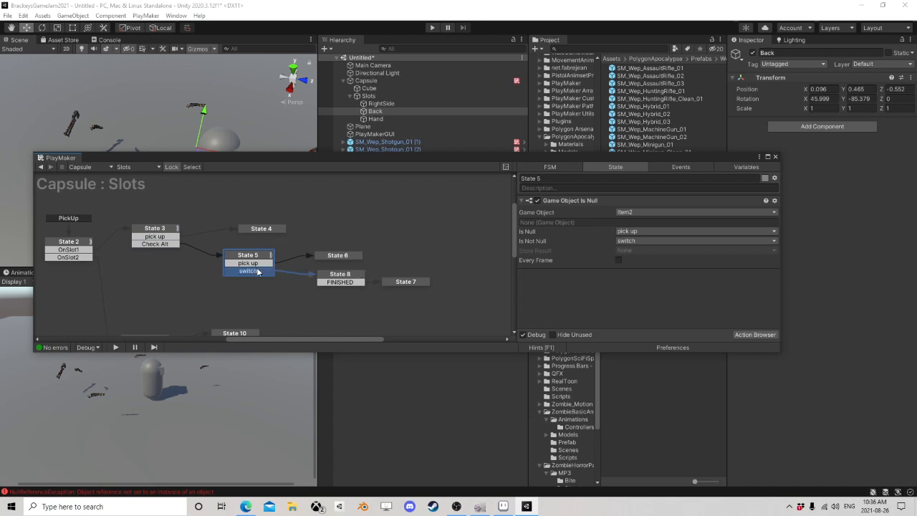
Step: Examine State 8's Use Gravity, Set Is Kinematic and Set Parent actions on Item1
click(344, 274)
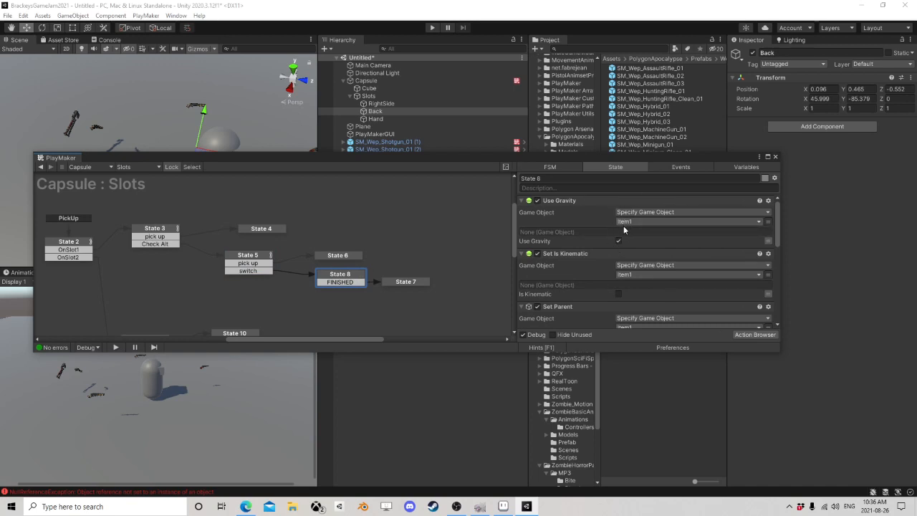
scroll(624, 229, down, 2)
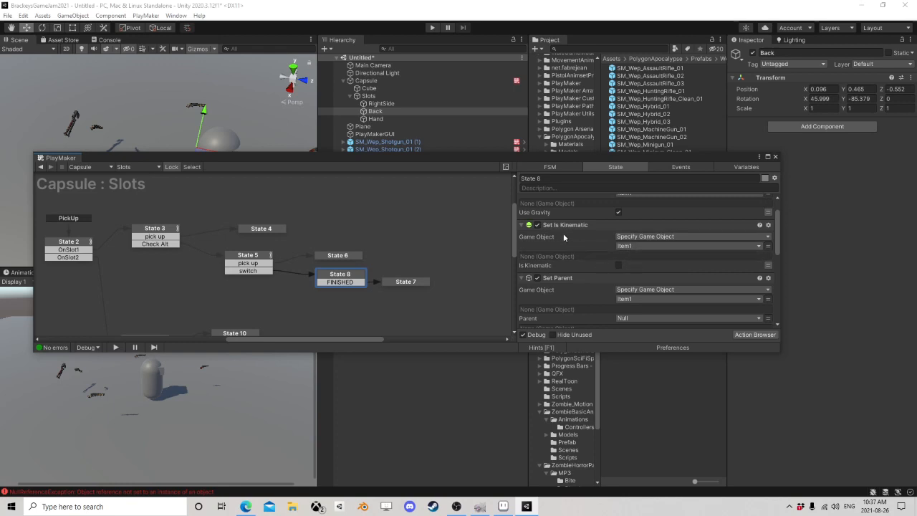
scroll(616, 248, down, 2)
scroll(637, 233, down, 2)
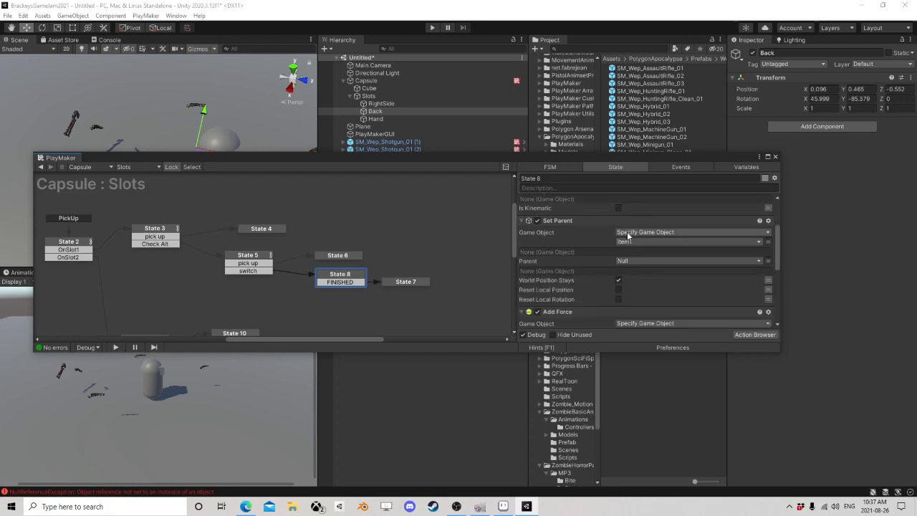
click(559, 222)
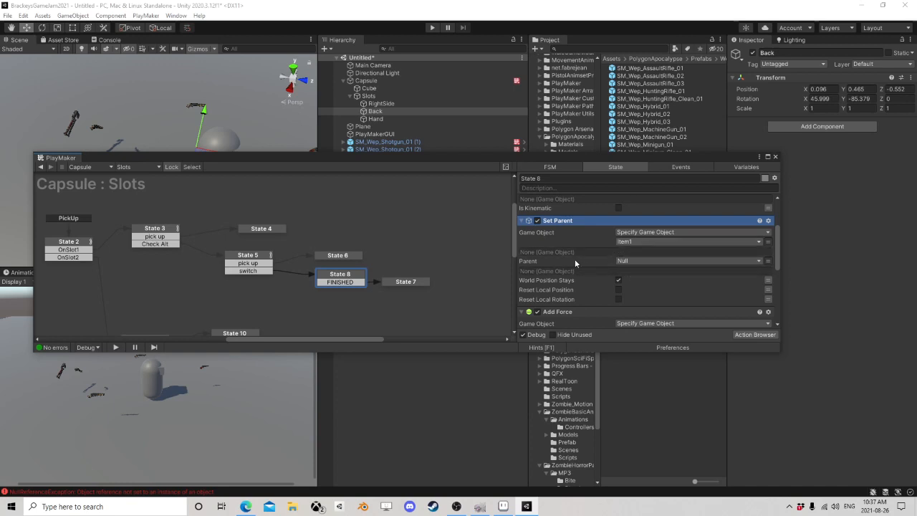
Step: Check the Null variable in the Slots FSM and add a new GameObject variable named AlsoNull
click(738, 166)
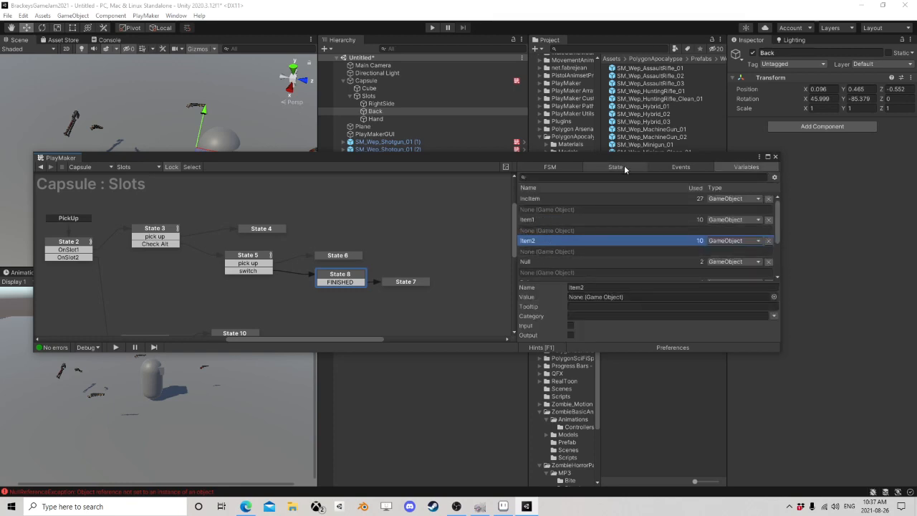
click(545, 262)
scroll(611, 245, down, 3)
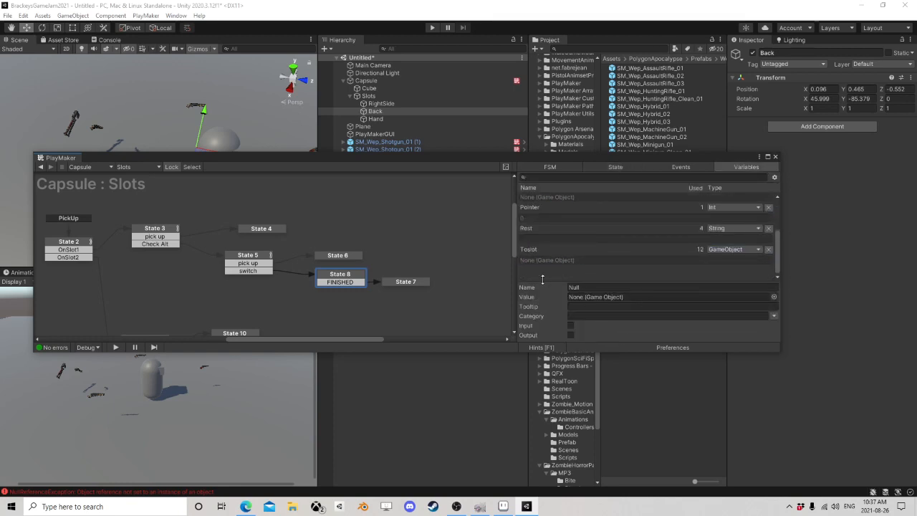
click(542, 270)
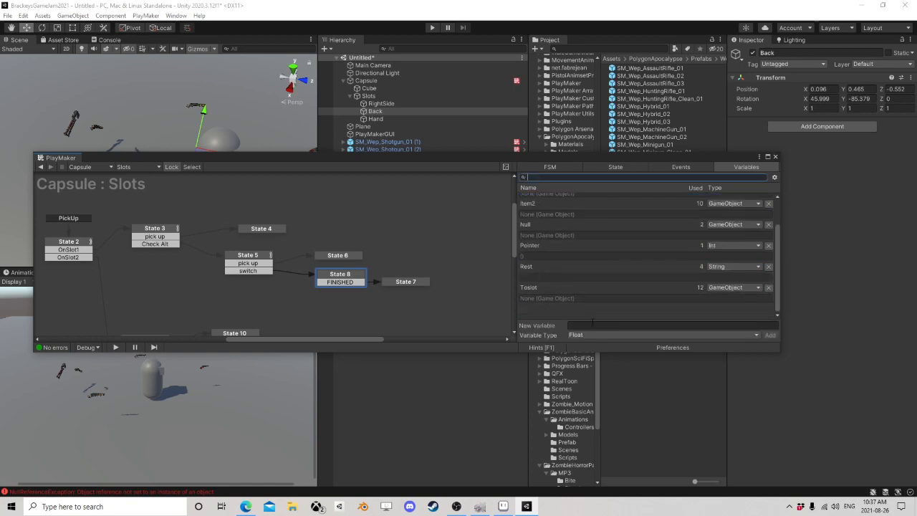
click(604, 333)
click(606, 196)
click(597, 326)
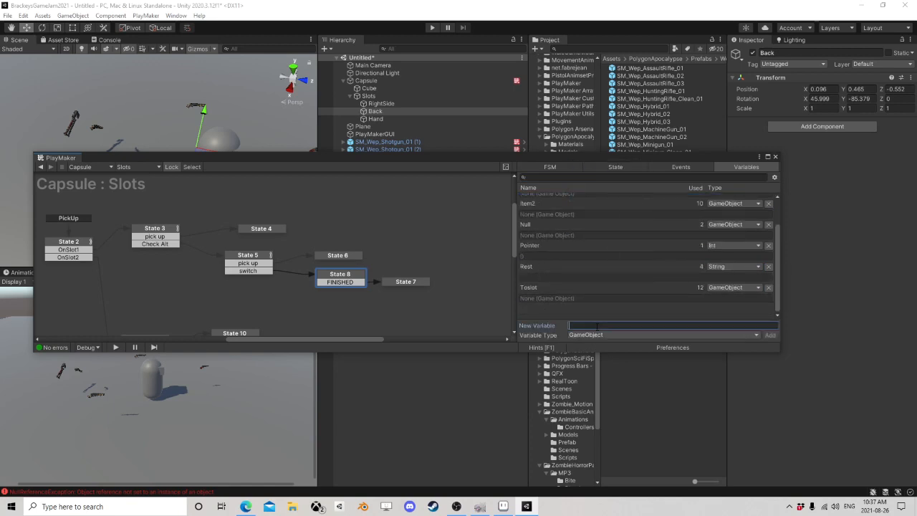
text(AlsoNull)
key(Return)
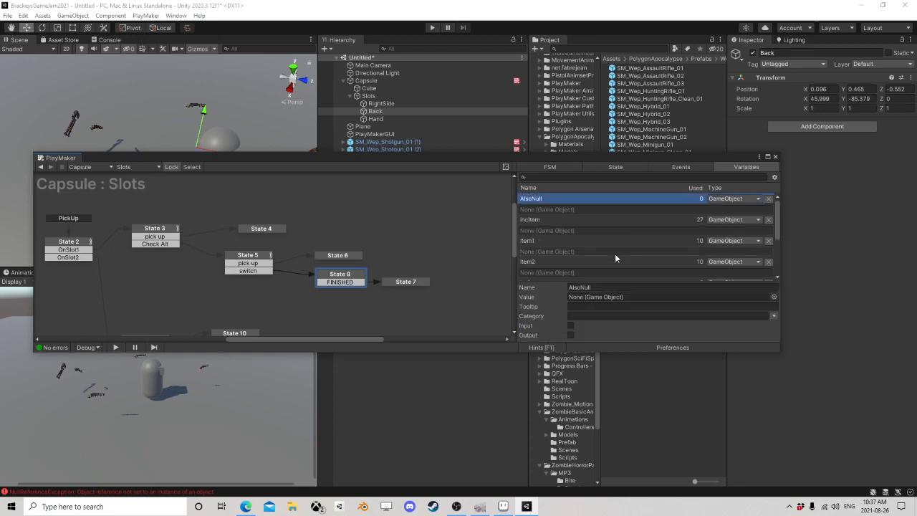
Step: Set the Parent in State 8's Set Parent action to the AlsoNull variable
click(618, 168)
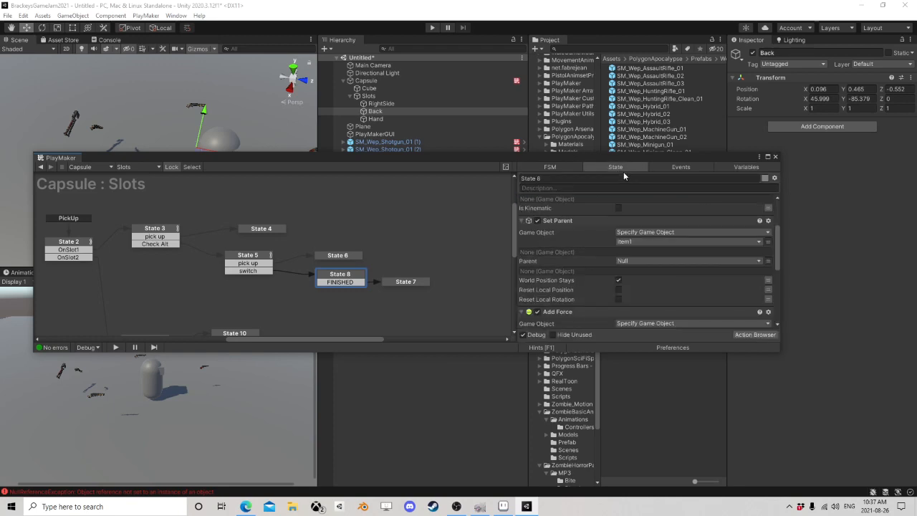
click(634, 261)
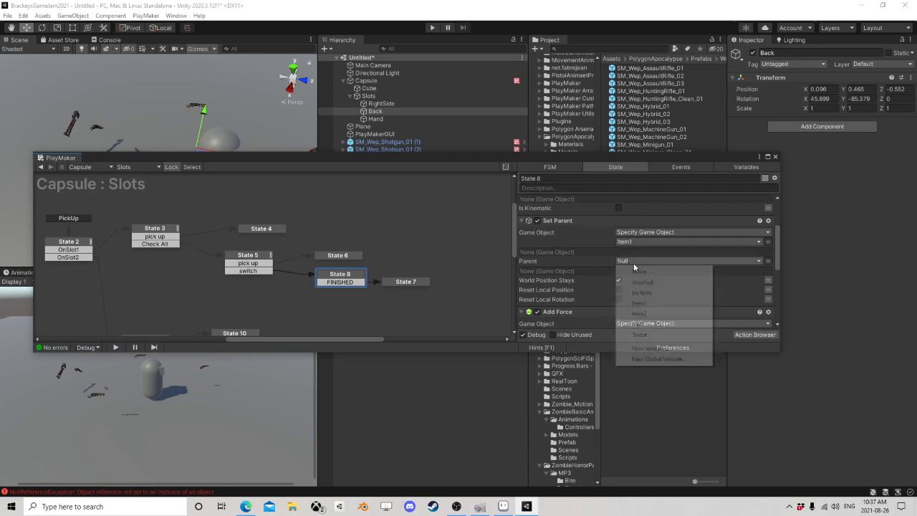
click(642, 281)
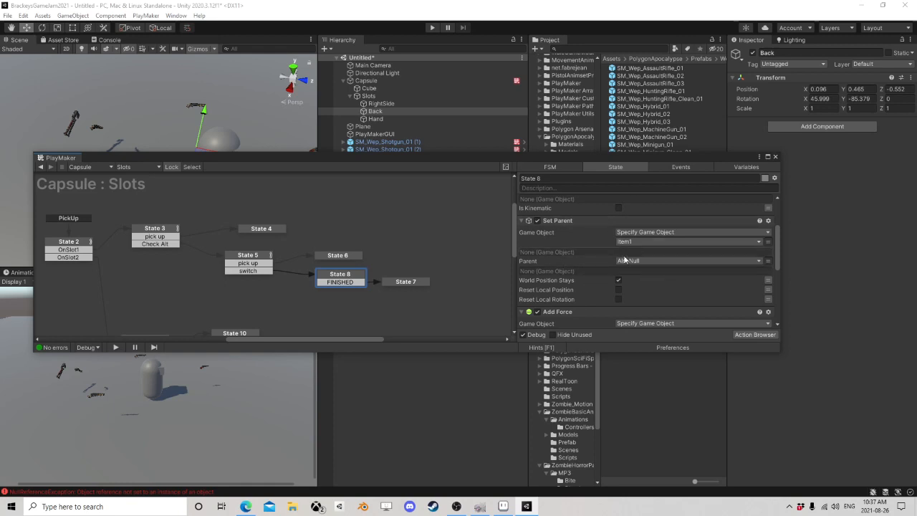
Step: Examine State 8's Add Force action on Item1 and its Enable FSM action for the Item FSM
scroll(635, 240, down, 4)
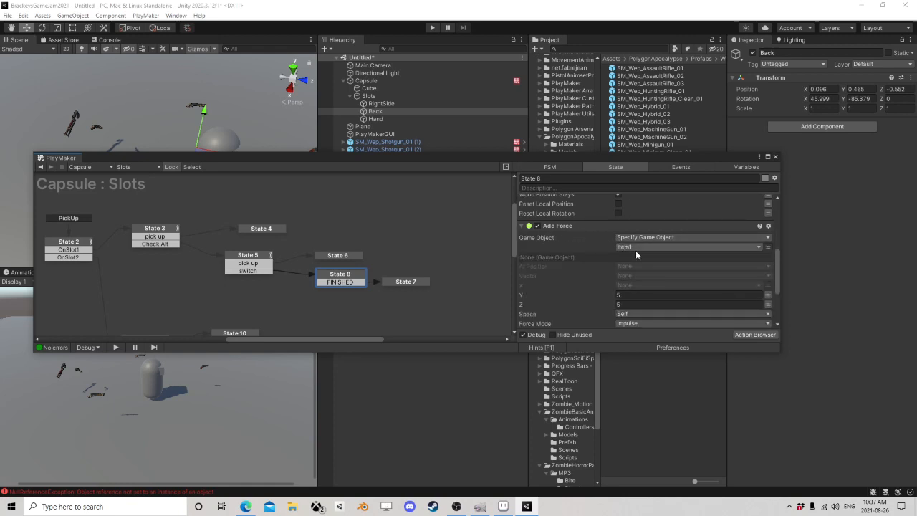
scroll(633, 251, up, 3)
scroll(594, 220, down, 3)
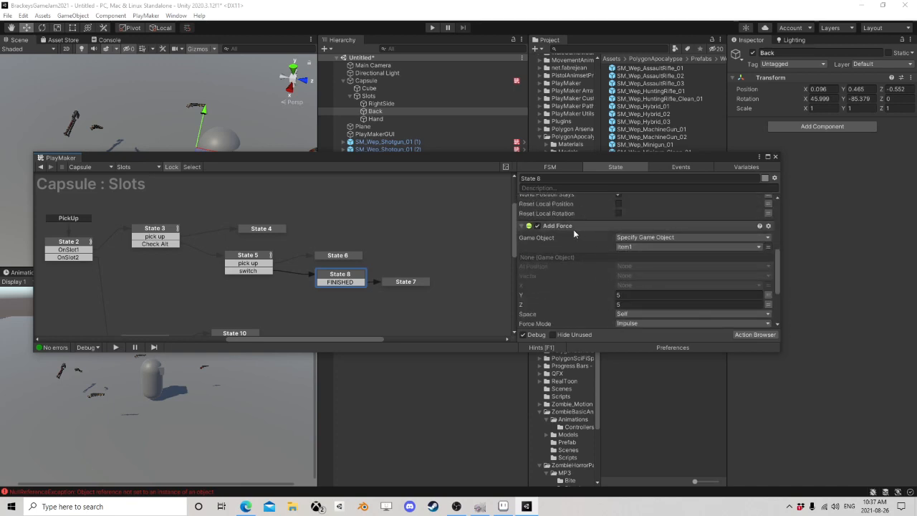
scroll(573, 229, down, 1)
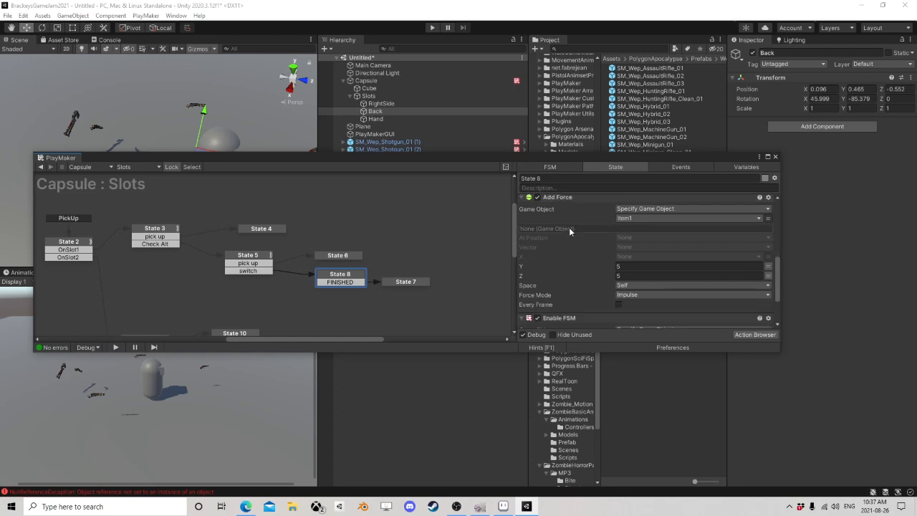
scroll(577, 228, up, 1)
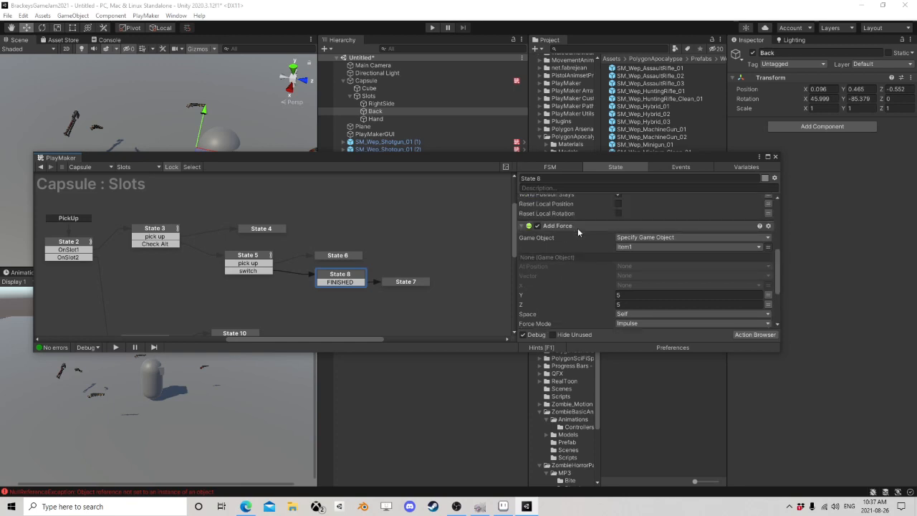
scroll(578, 227, down, 1)
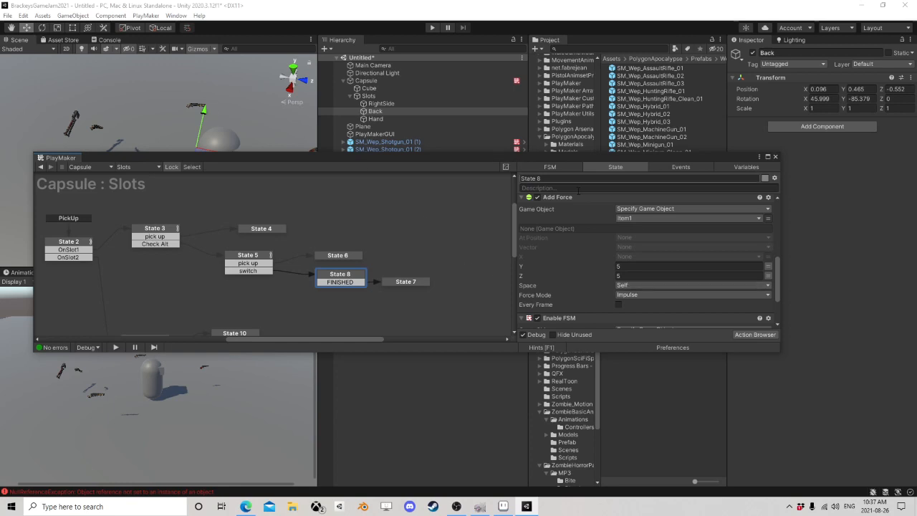
scroll(631, 280, down, 1)
scroll(630, 269, down, 2)
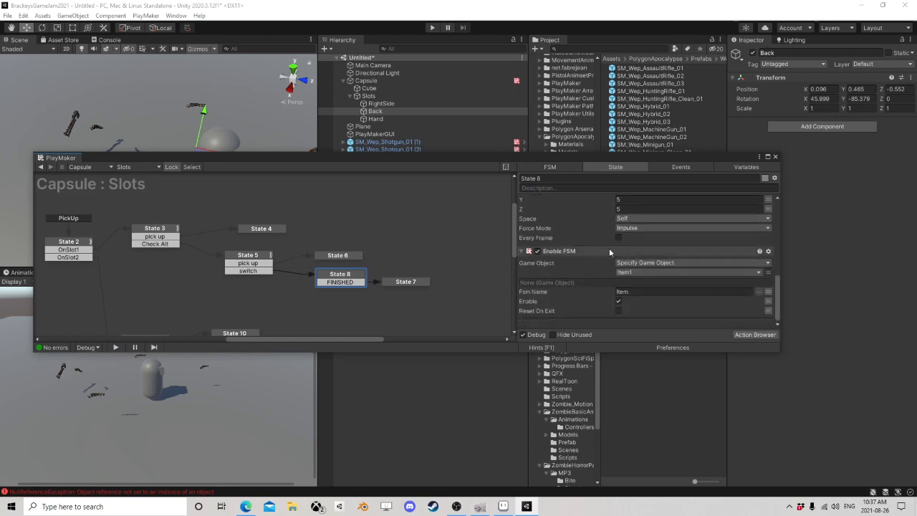
click(568, 253)
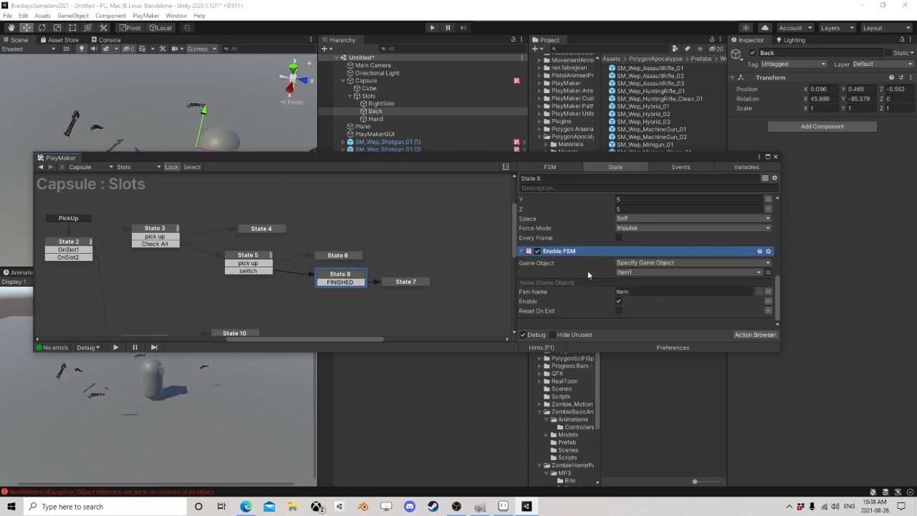
Step: Check the Item FSM component on SM_Wep_Shotgun_01 alongside State 8's Enable FSM action
drag(422, 156, 402, 207)
click(384, 164)
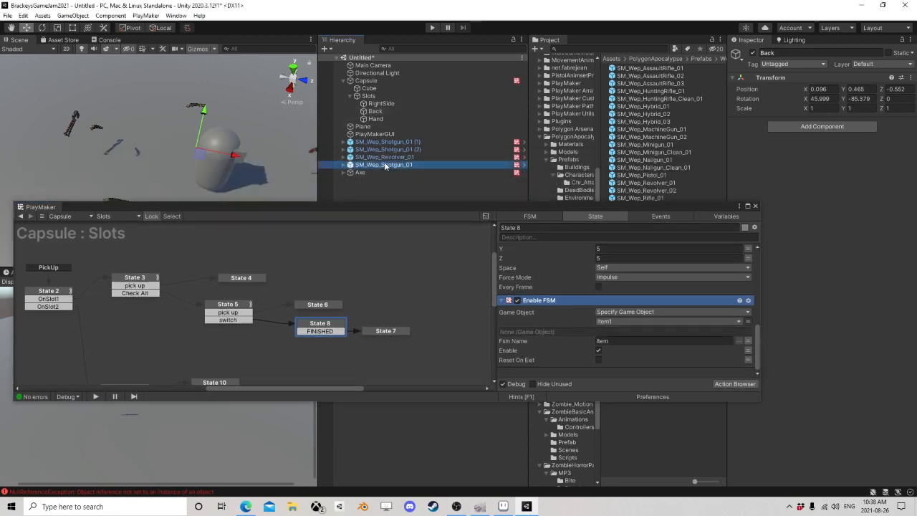
scroll(824, 422, down, 5)
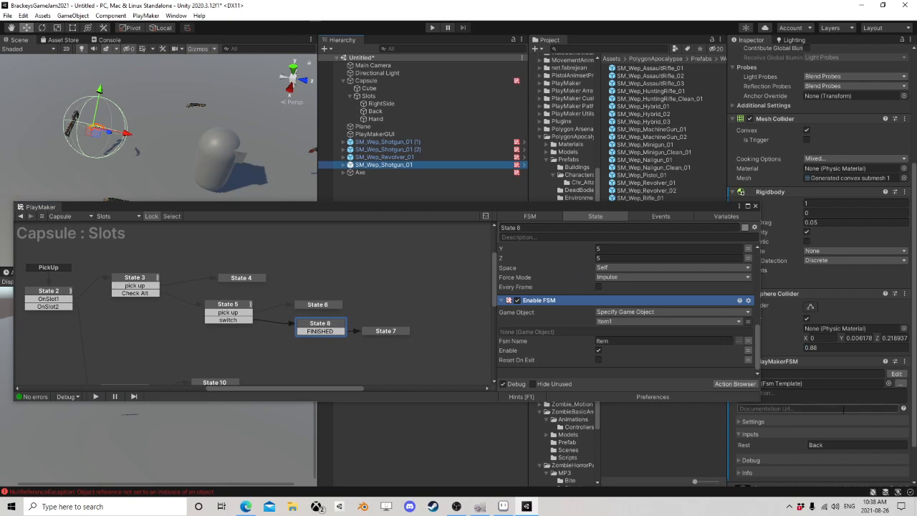
scroll(845, 387, down, 2)
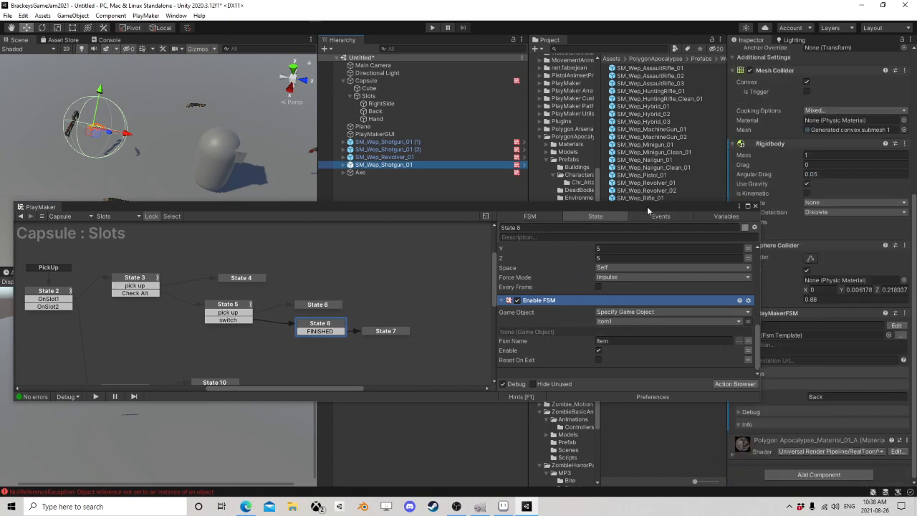
drag(647, 207, 617, 196)
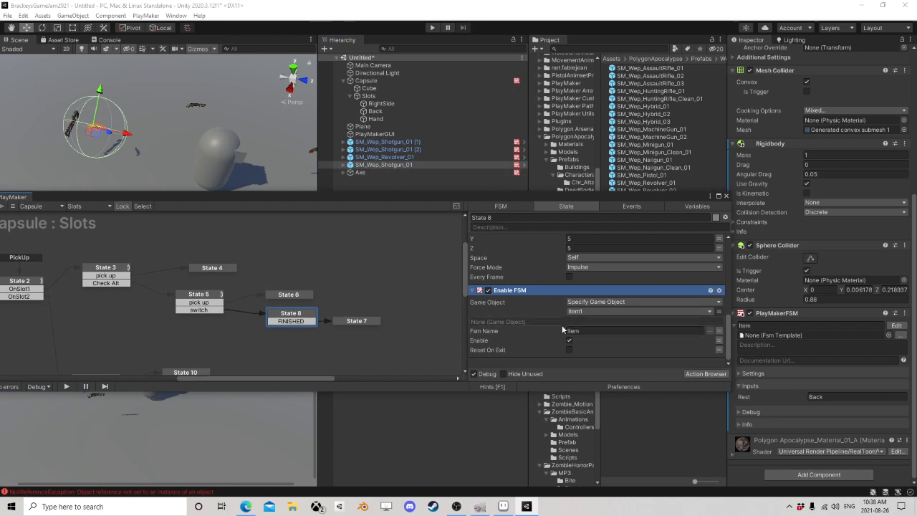
Step: Examine State 7's actions that disable IncItem's physics, look up the Hand slot, parent IncItem to it and store IncItem in Item1
middle_drag(401, 309, 360, 281)
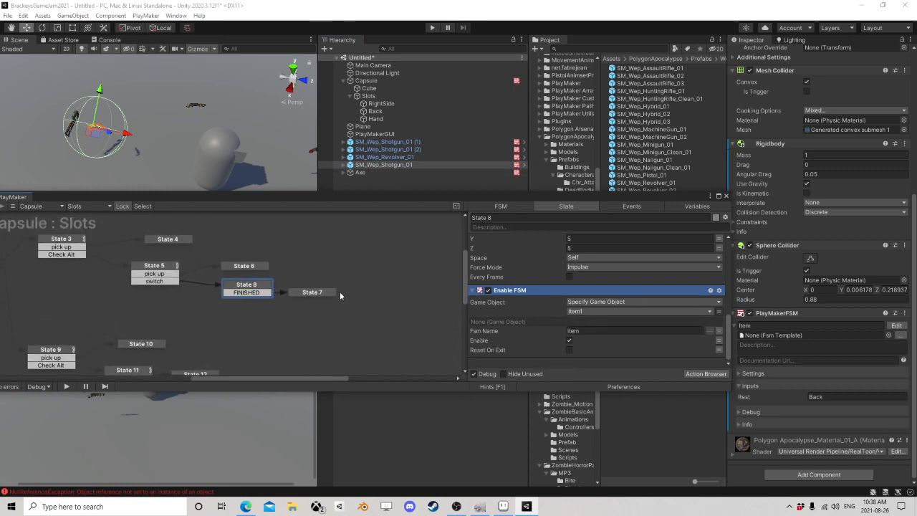
click(302, 292)
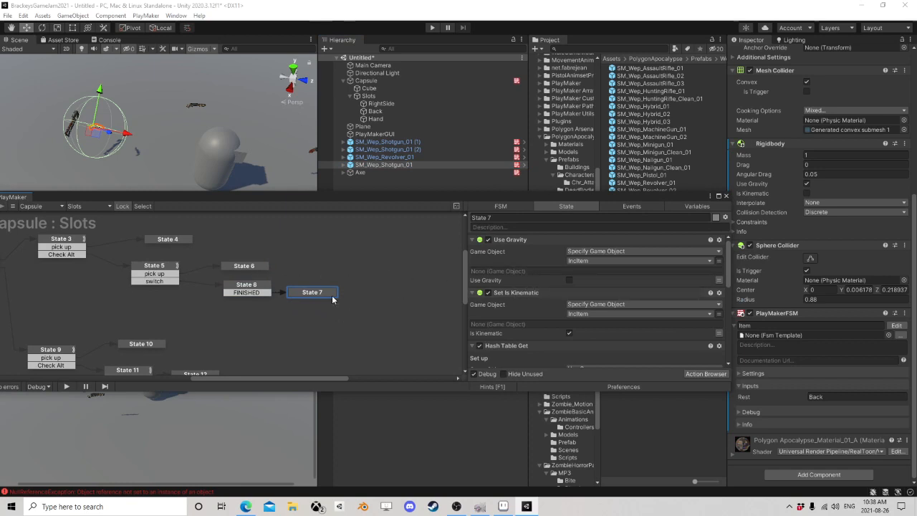
click(246, 285)
scroll(565, 310, down, 3)
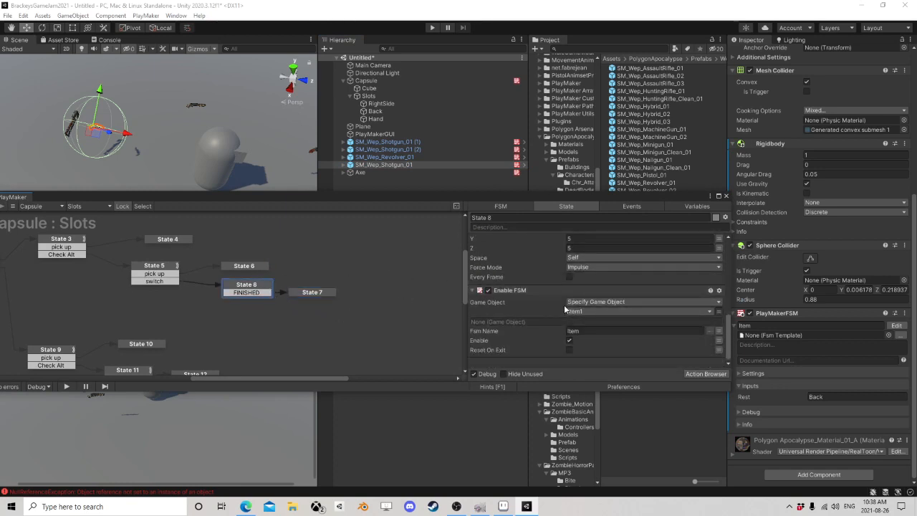
click(315, 292)
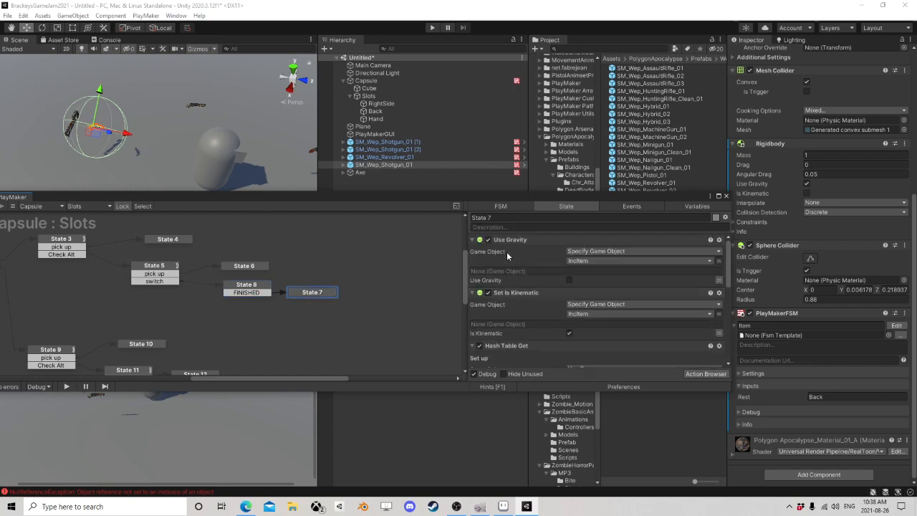
scroll(597, 261, down, 1)
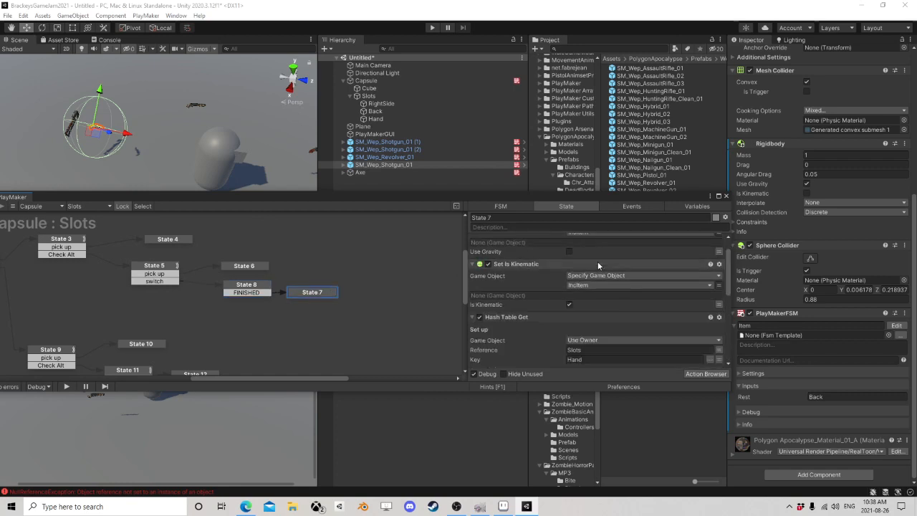
scroll(598, 262, up, 1)
scroll(615, 280, down, 1)
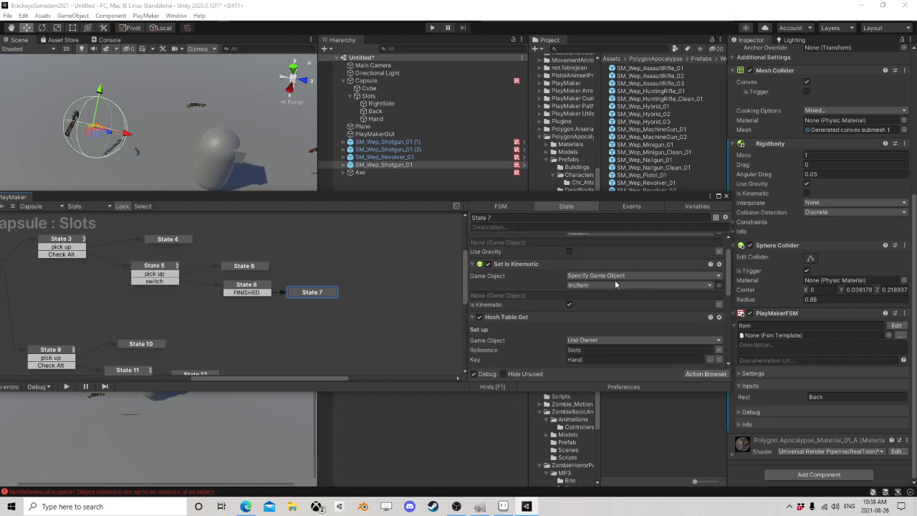
scroll(615, 280, down, 1)
scroll(617, 265, down, 1)
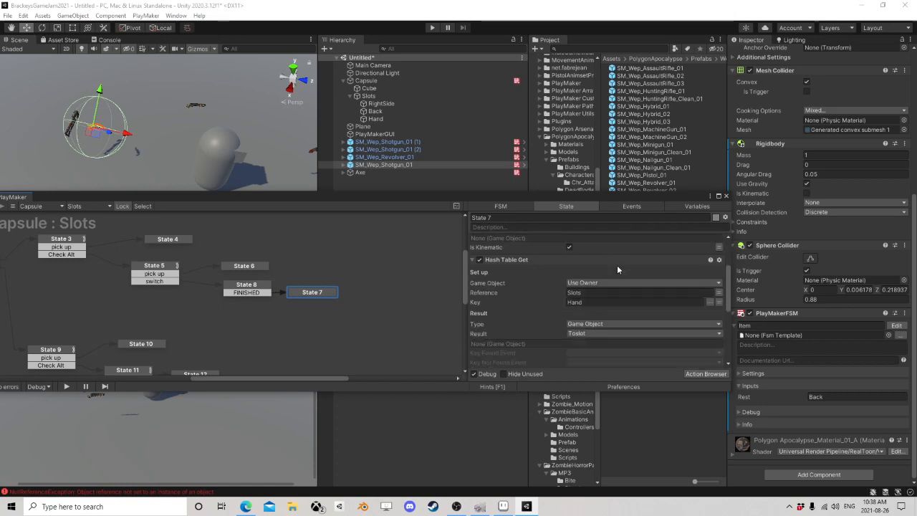
scroll(552, 307, down, 1)
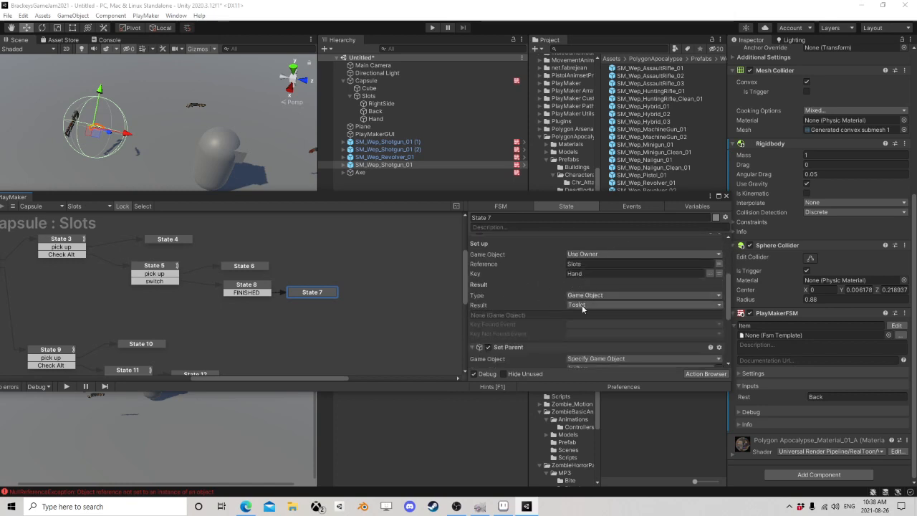
scroll(580, 301, down, 2)
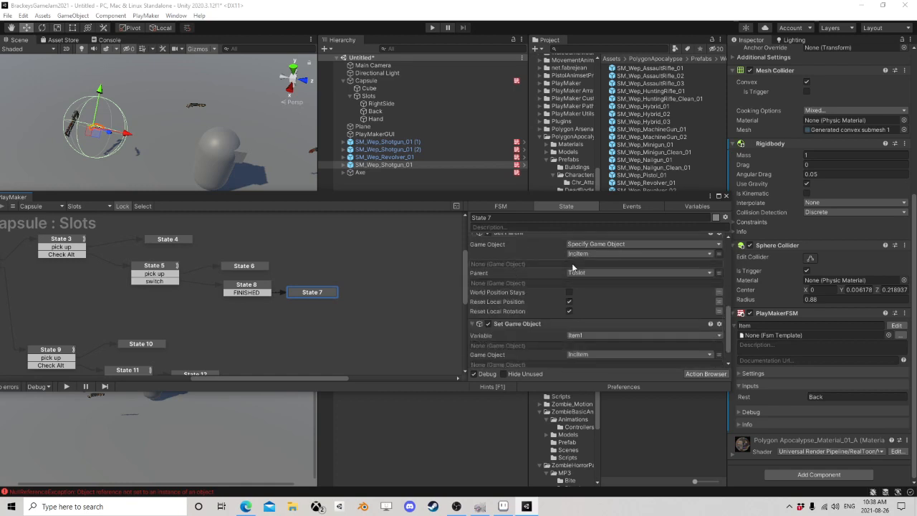
scroll(521, 301, down, 1)
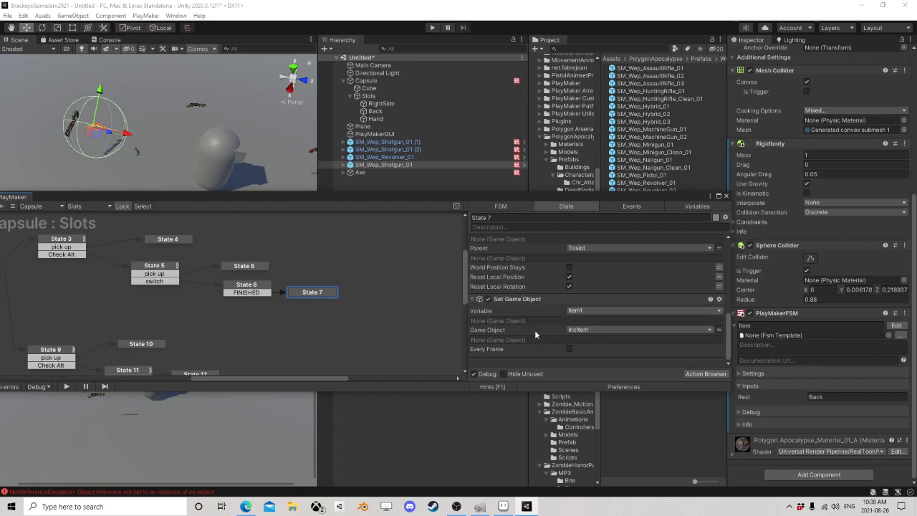
Step: Move State 7 slightly farther from State 8 and recheck both states' actions
drag(313, 295, 326, 293)
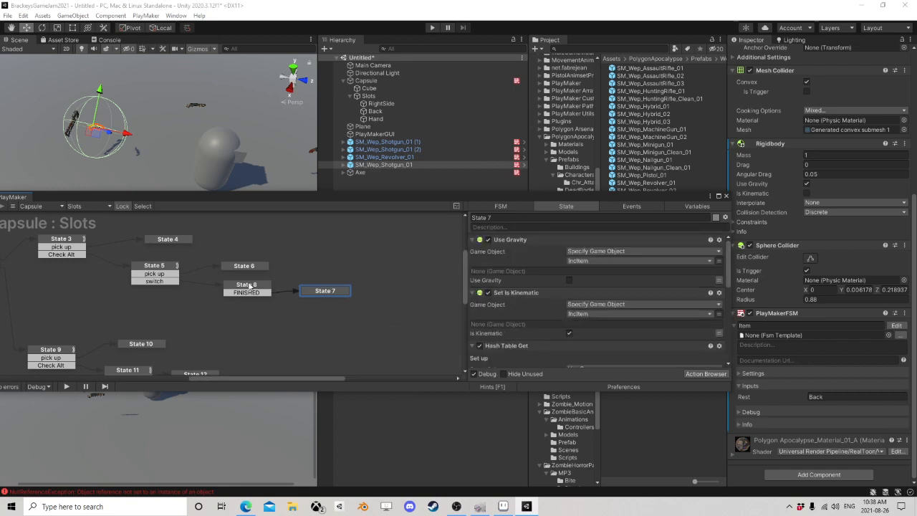
click(247, 286)
scroll(593, 292, down, 2)
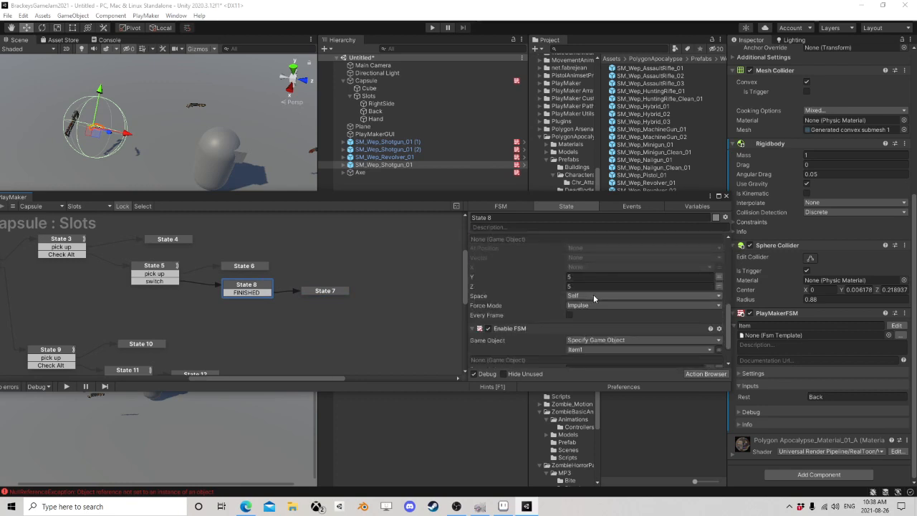
scroll(593, 295, up, 2)
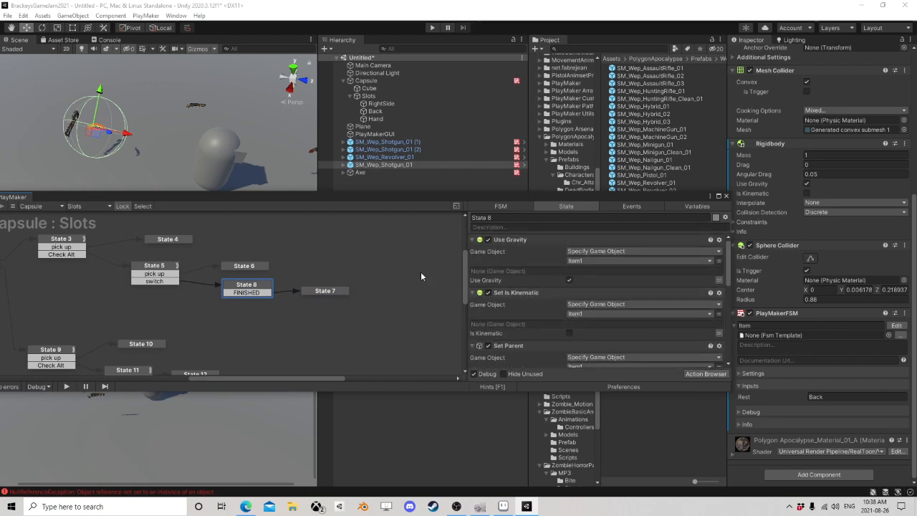
click(324, 291)
Step: Examine State 9's null check on Item2 and State 10's pickup actions in the OnSlot2 branch
middle_drag(242, 315, 318, 330)
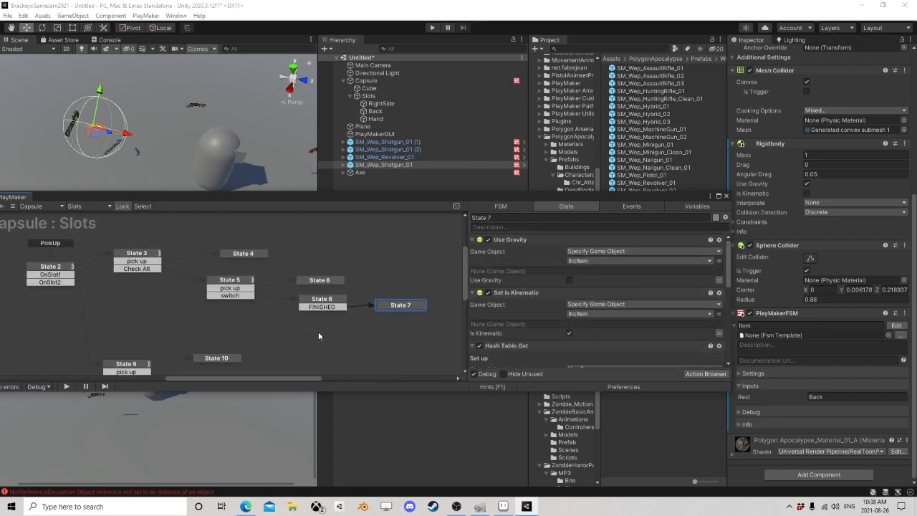
scroll(314, 328, down, 3)
click(174, 291)
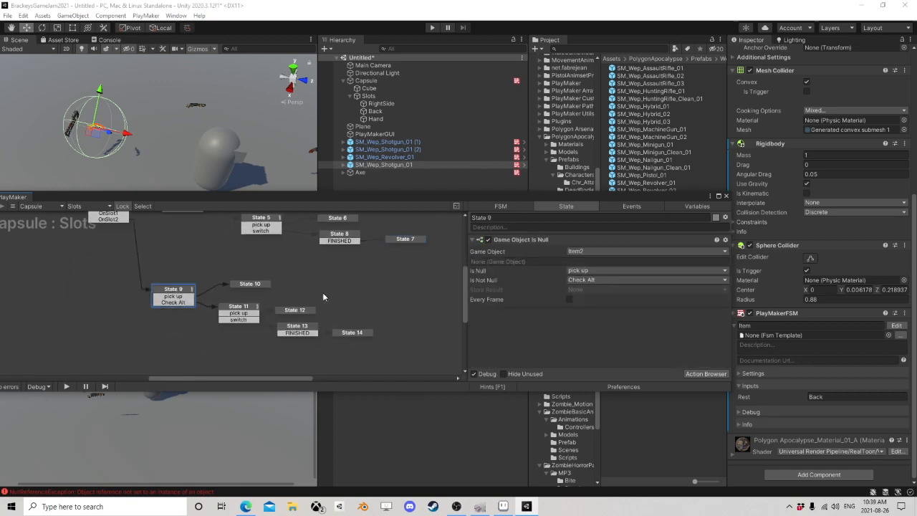
click(250, 285)
scroll(573, 301, down, 1)
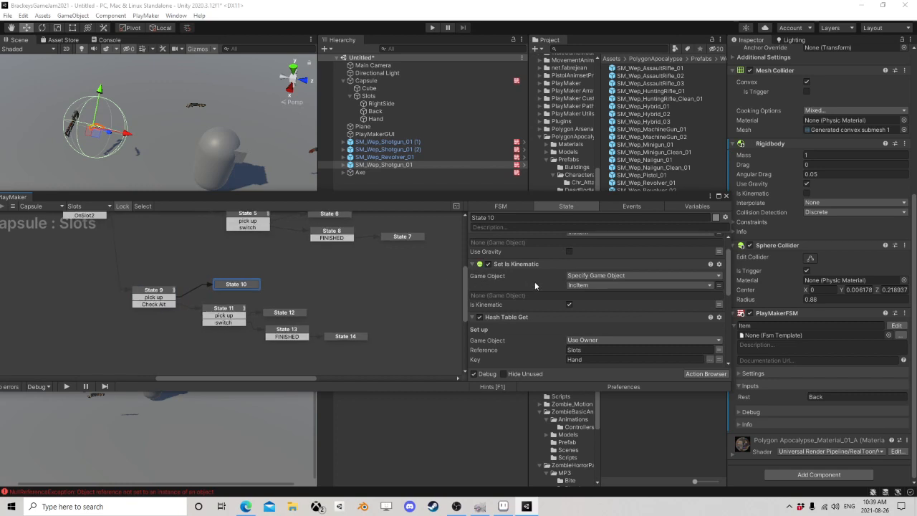
scroll(535, 281, down, 2)
scroll(537, 302, down, 3)
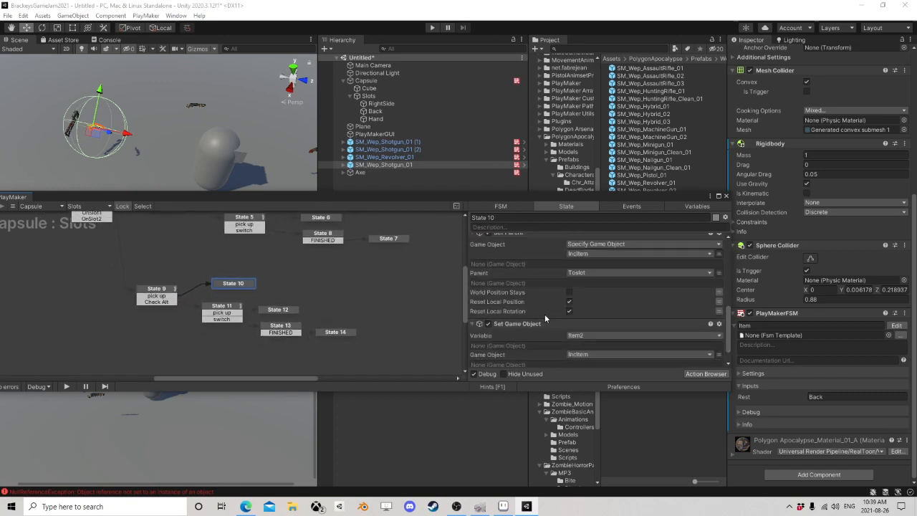
Step: Review State 11's null check on Item1 and State 12's pickup actions
click(229, 311)
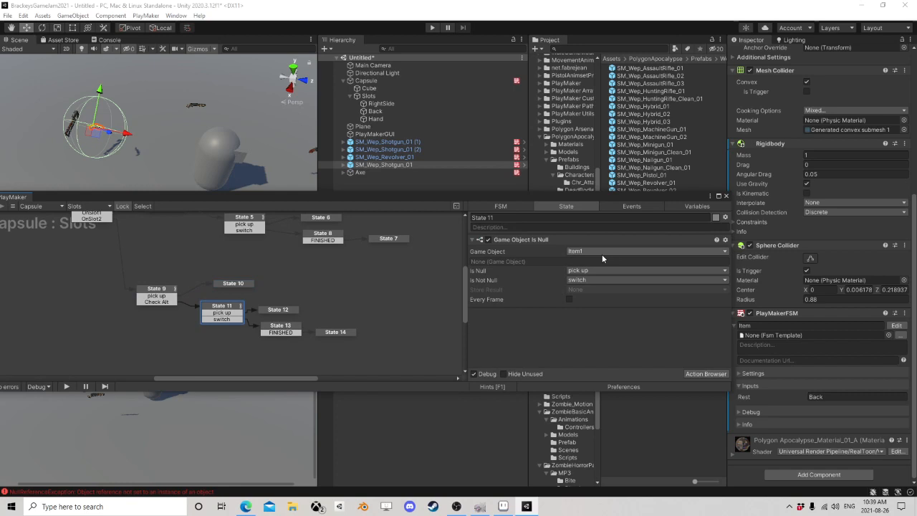
click(279, 309)
scroll(557, 291, down, 5)
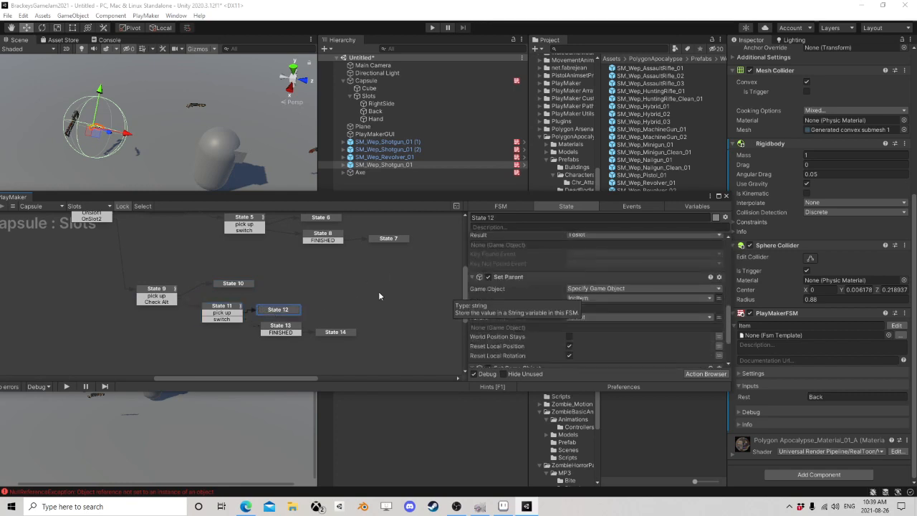
scroll(298, 329, up, 3)
Step: Compare the null checks in State 3 and State 9, and review State 2's Int Switch on Pointer
click(155, 274)
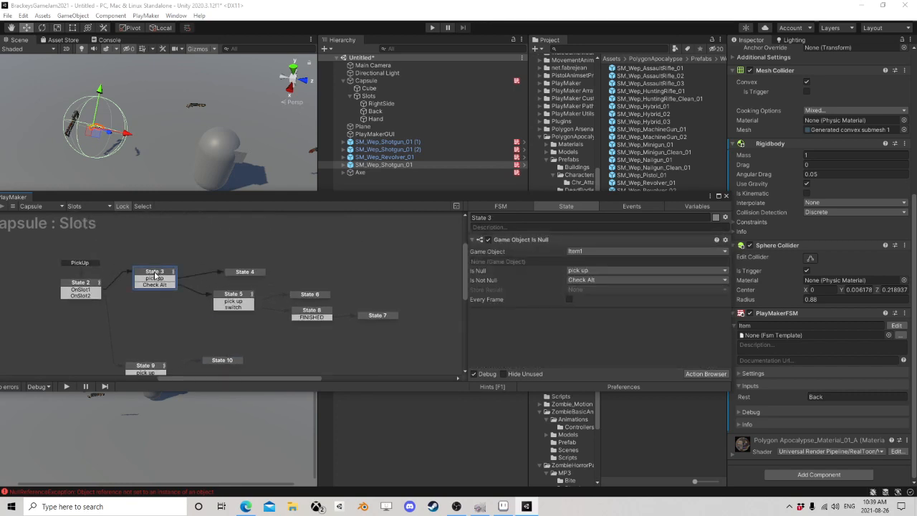
click(138, 368)
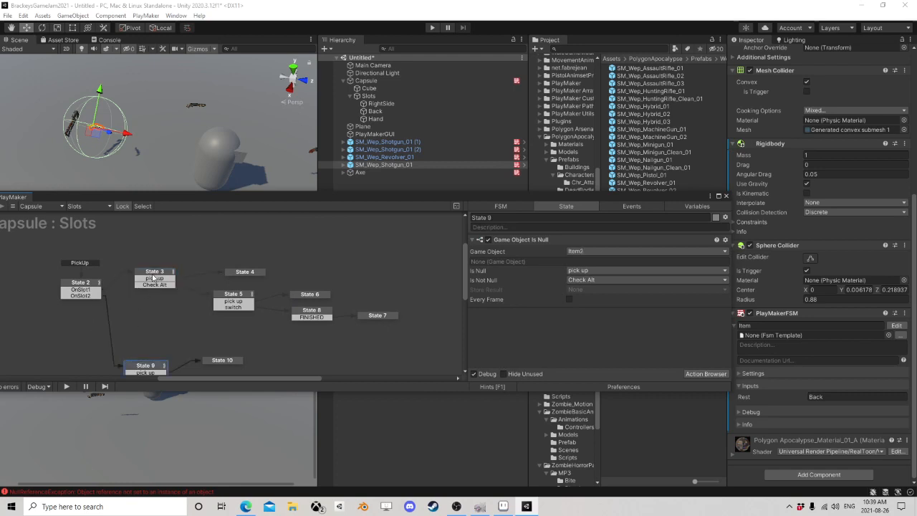
click(153, 278)
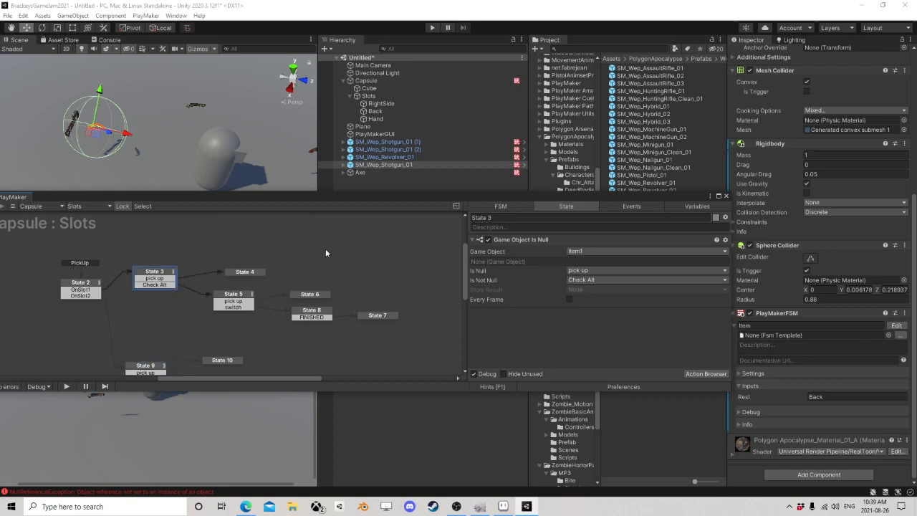
click(96, 289)
scroll(586, 311, down, 1)
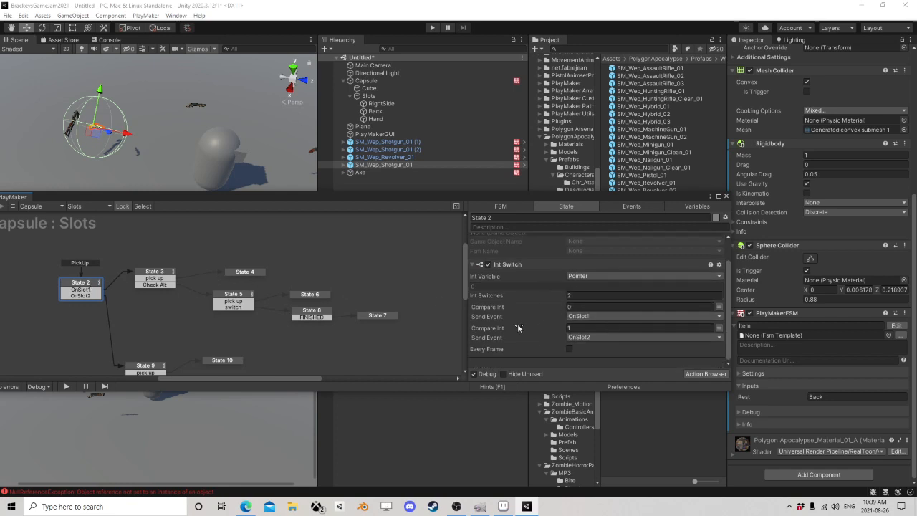
Step: Move State 4 and State 5 closer to State 3 in the Slots FSM graph
click(165, 277)
click(252, 273)
drag(252, 274, 224, 279)
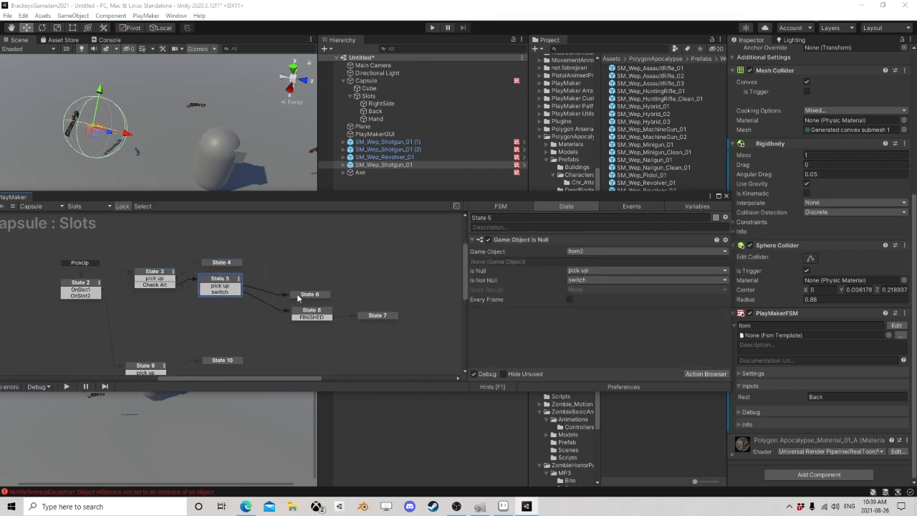
Step: Move State 6, State 8 and State 7 closer to State 5 to compact the Slots FSM graph
drag(306, 296, 289, 281)
drag(311, 313, 286, 294)
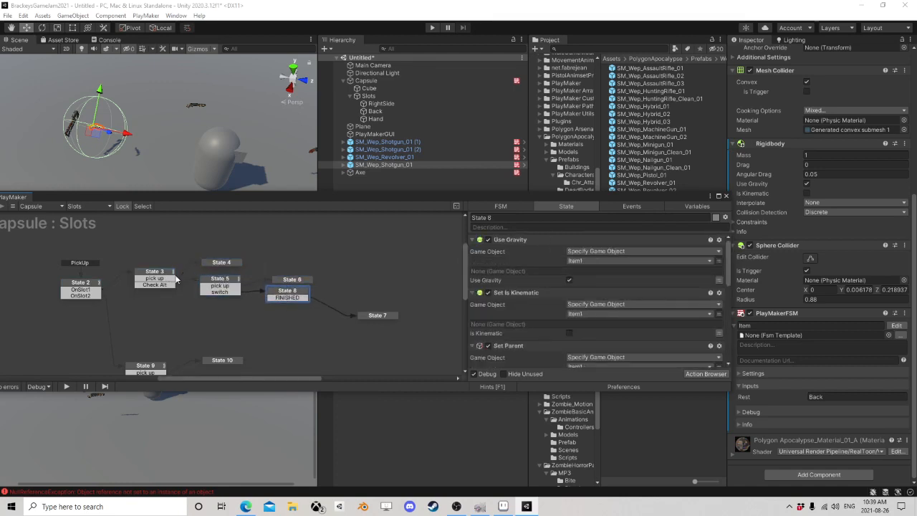
click(160, 278)
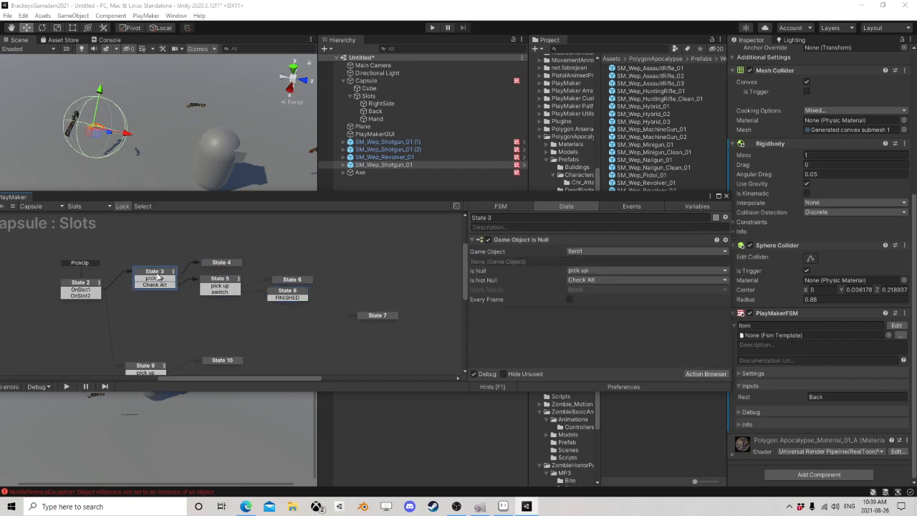
click(226, 288)
drag(375, 316, 339, 297)
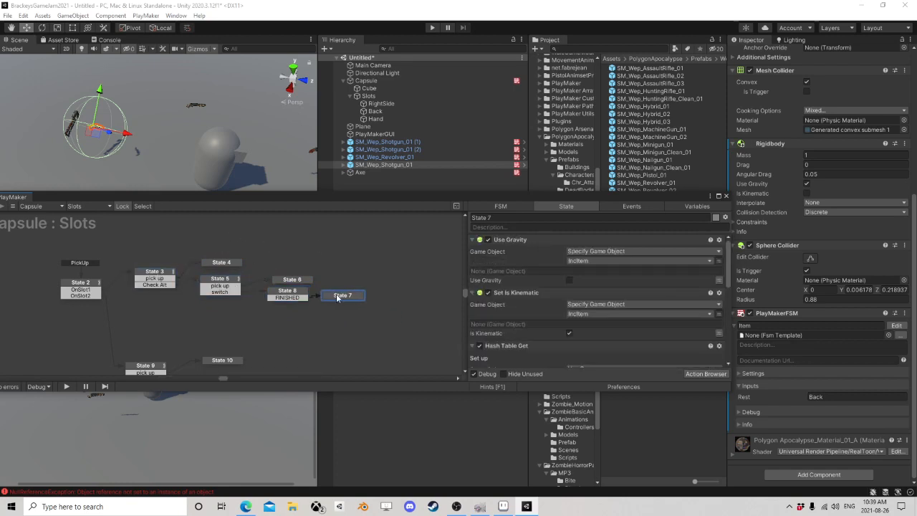
Step: Close the Slots FSM graph and open the Capsule's ItemSwitch FSM for editing
click(726, 197)
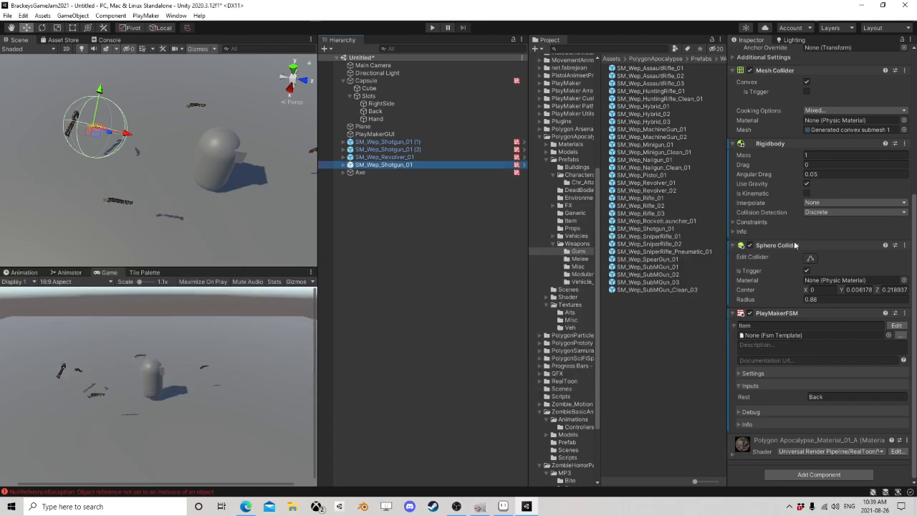
scroll(816, 304, up, 5)
click(394, 82)
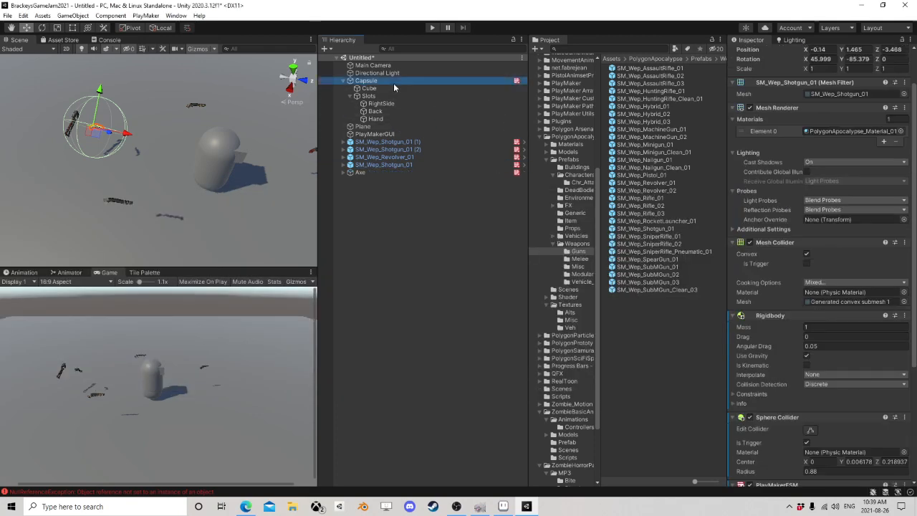
scroll(833, 296, down, 5)
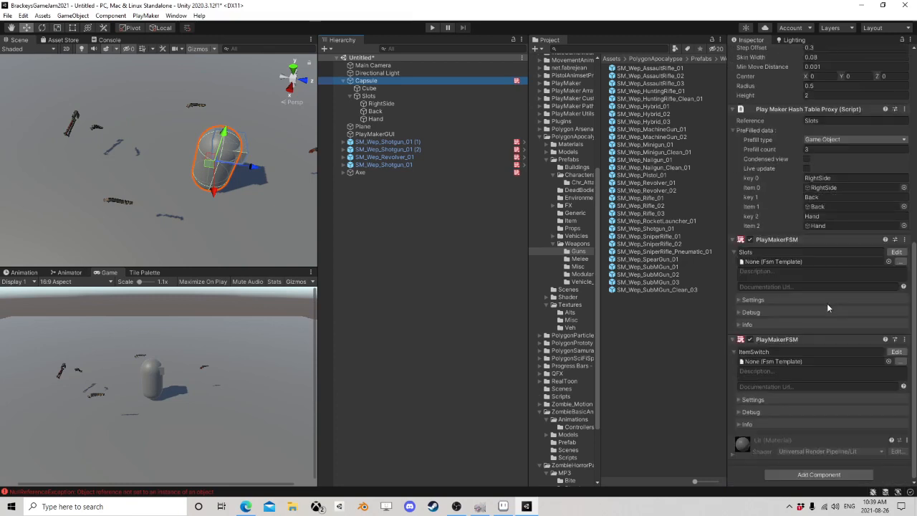
click(897, 352)
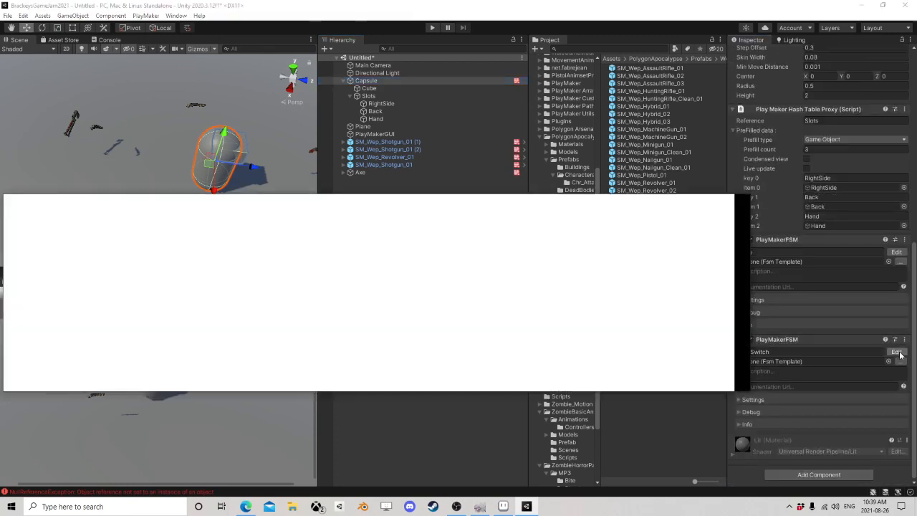
scroll(343, 287, down, 1)
middle_drag(258, 294, 342, 309)
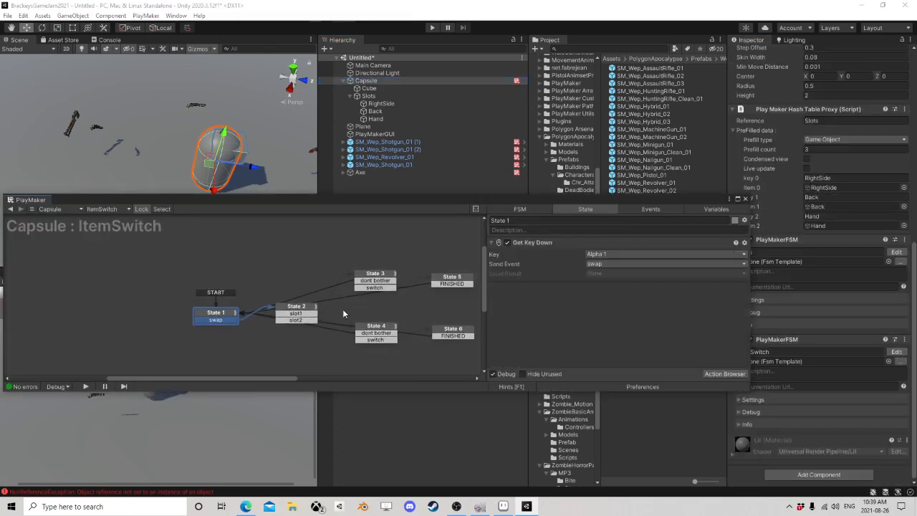
Step: Move State 1 higher in the ItemSwitch graph and review State 2's Get Fsm Int and Int Switch actions on Pointer
drag(230, 313, 226, 281)
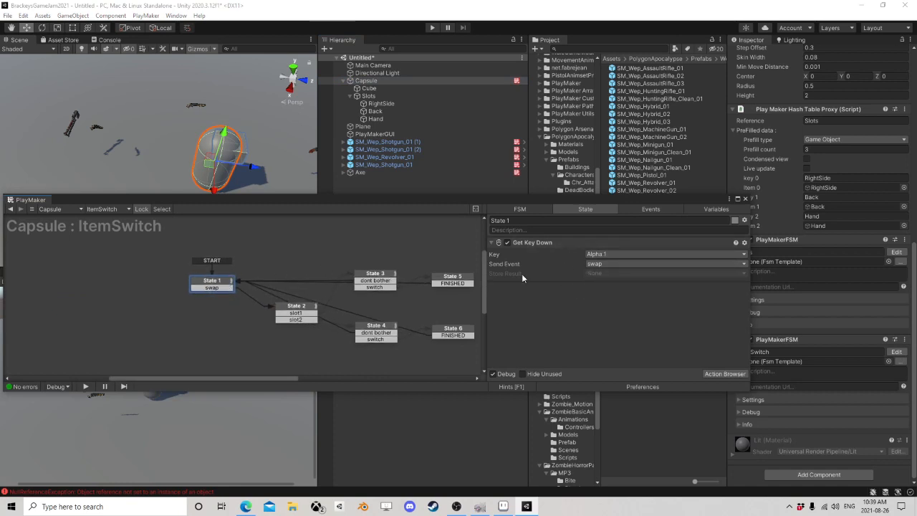
drag(224, 283, 231, 275)
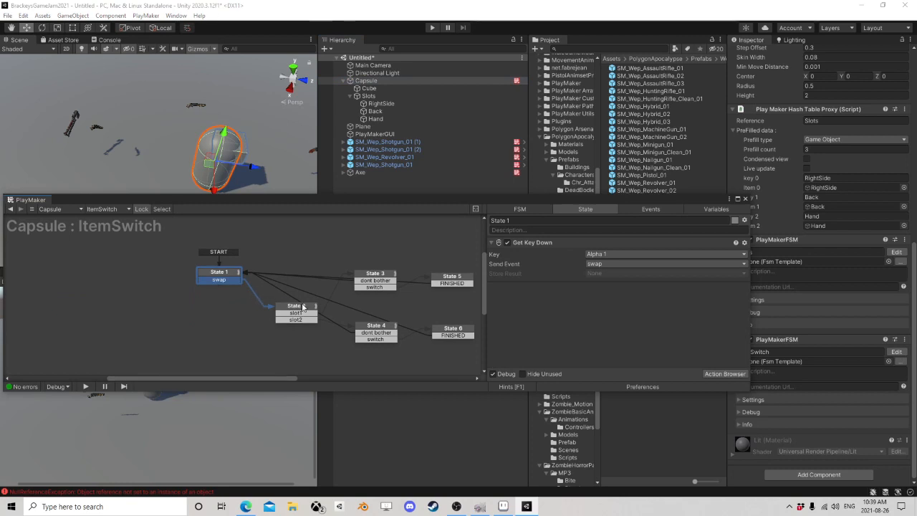
click(303, 310)
click(527, 244)
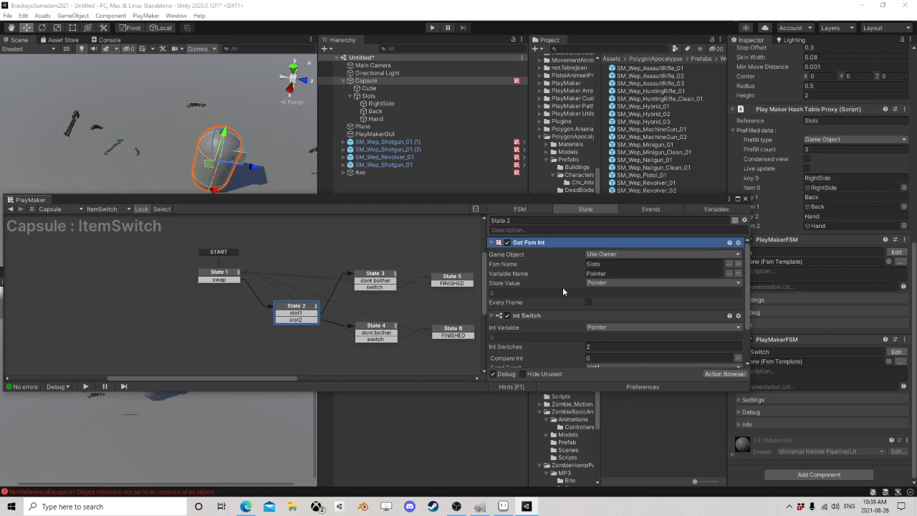
scroll(562, 287, down, 3)
click(541, 266)
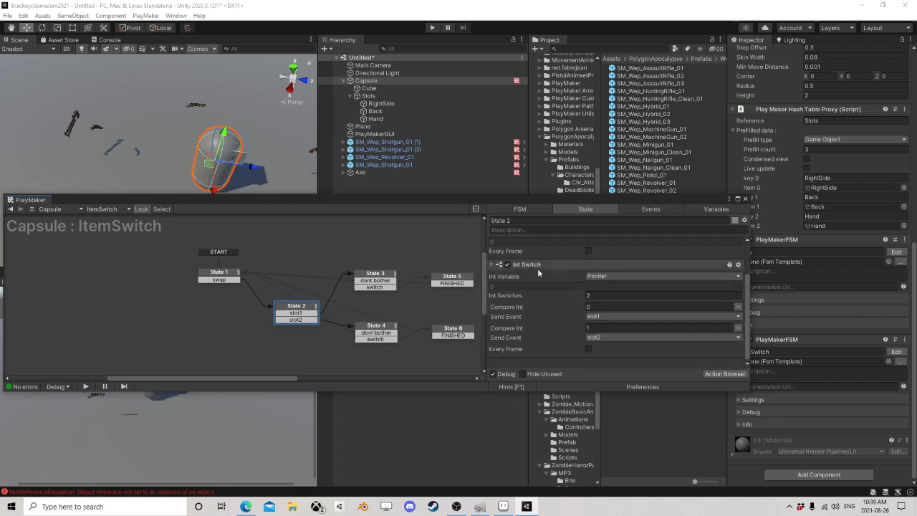
Step: Place State 2 directly beneath State 1 and highlight its slot1 transition
drag(297, 306, 228, 299)
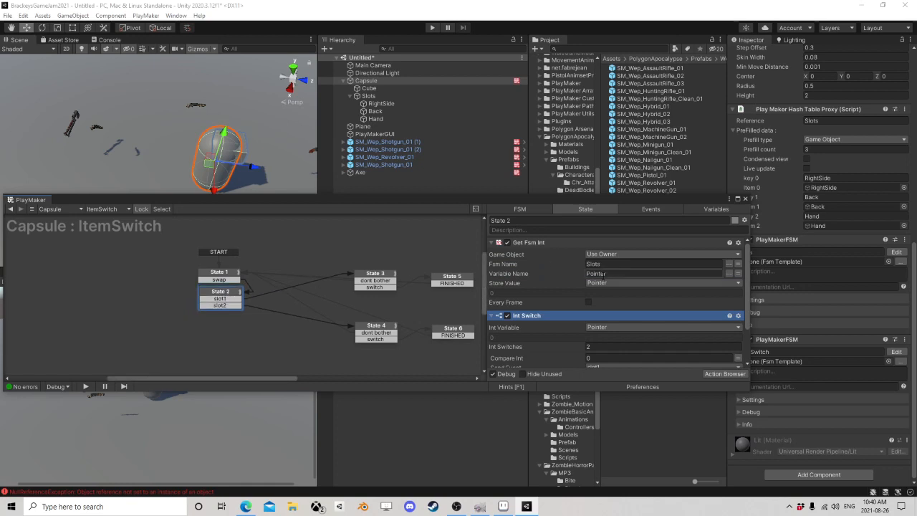
scroll(574, 319, down, 2)
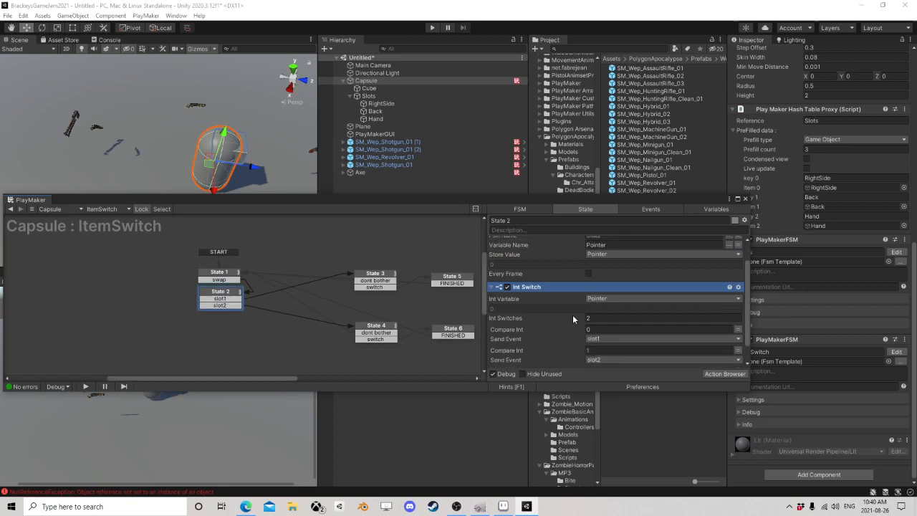
click(216, 299)
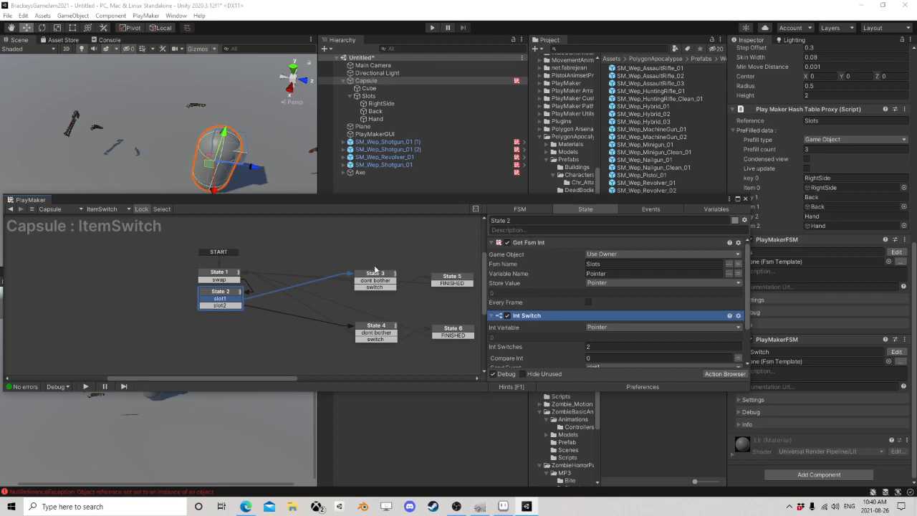
Step: Move State 3 beside State 1 and examine its NextSlot null check and dont bother transition
drag(374, 274, 310, 278)
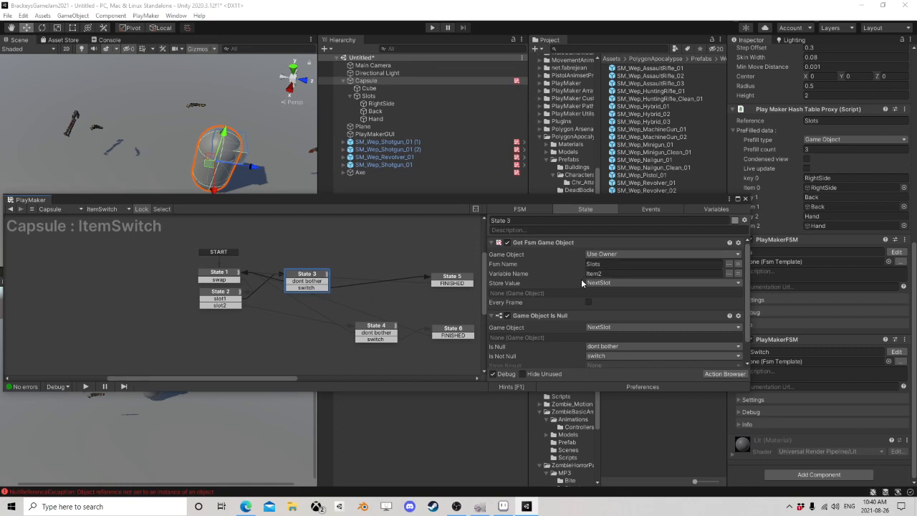
scroll(568, 263, down, 2)
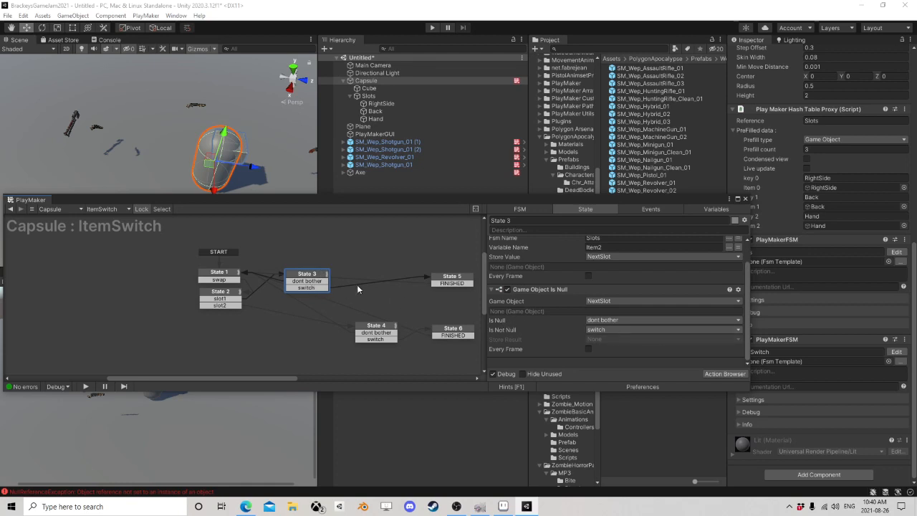
click(314, 283)
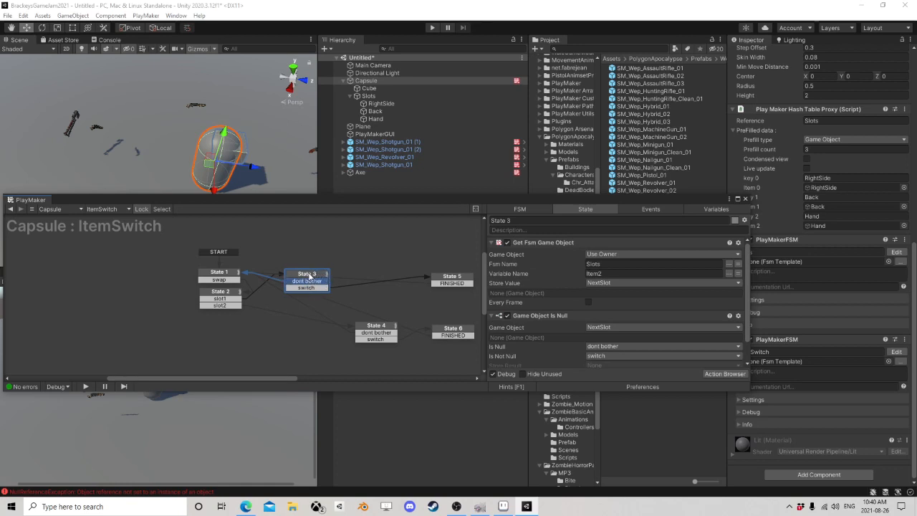
click(234, 279)
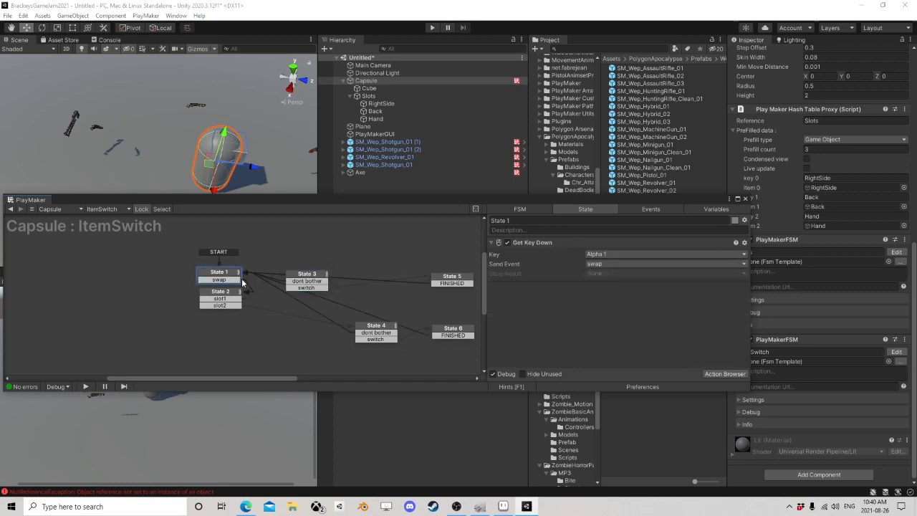
click(305, 286)
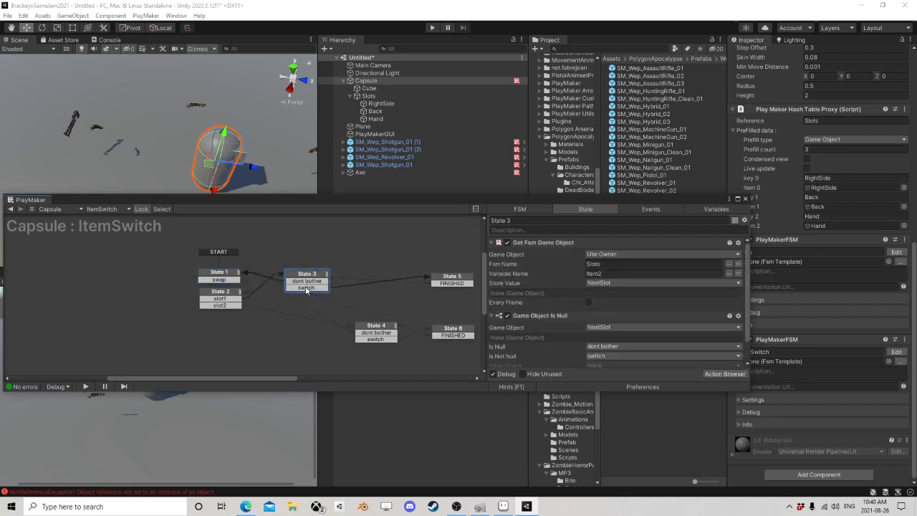
Step: Highlight State 3's switch transition and move State 5 next to State 3 in the ItemSwitch graph
click(306, 288)
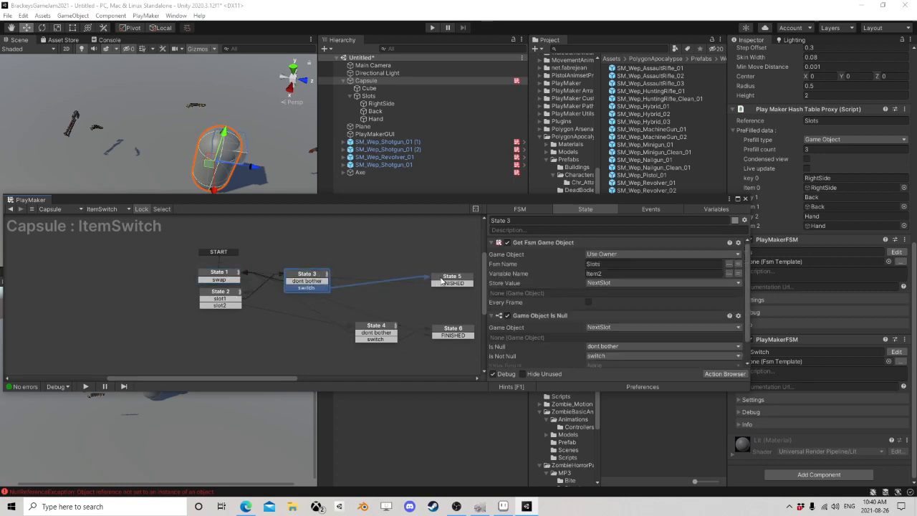
drag(443, 281, 366, 281)
mouse_move(425, 291)
middle_down()
mouse_move(301, 280)
mouse_move(419, 291)
middle_up()
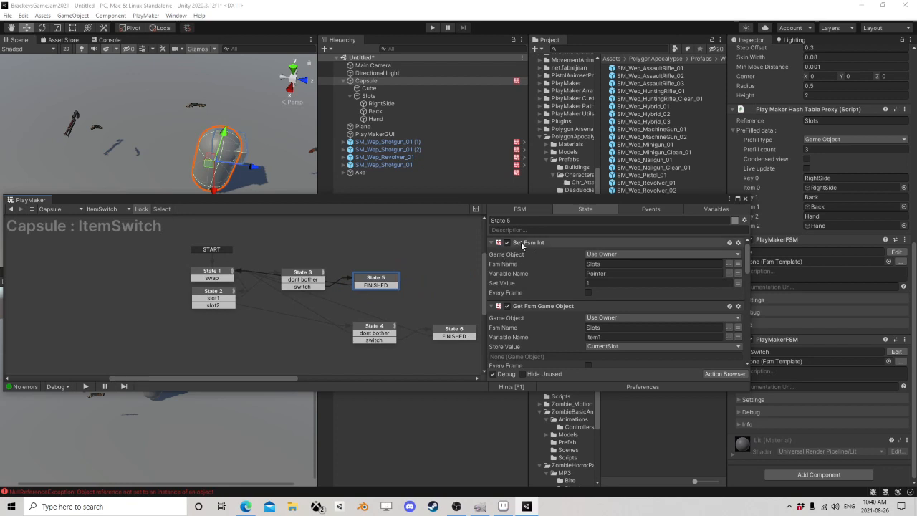
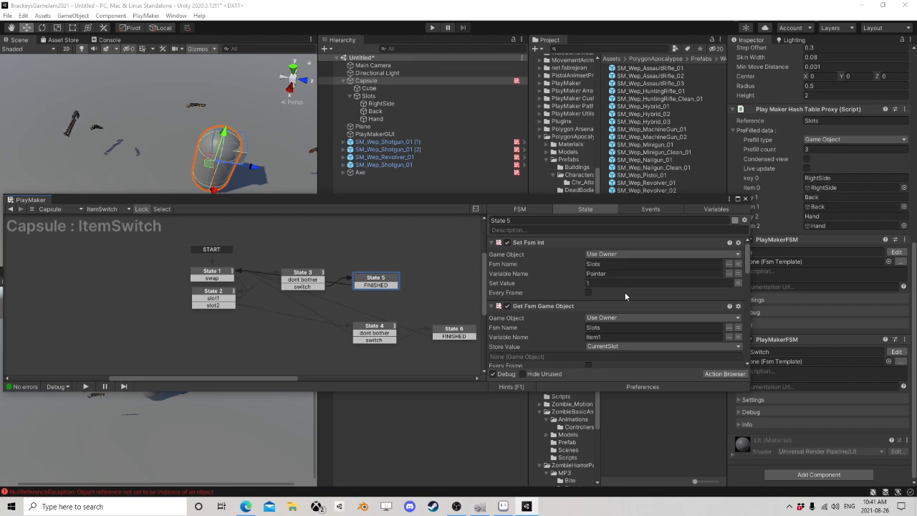
Step: Examine State 5's Set Fsm Int, Get Fsm Game Object and Get Fsm String actions, highlighting the Rest variable name
scroll(625, 285, down, 1)
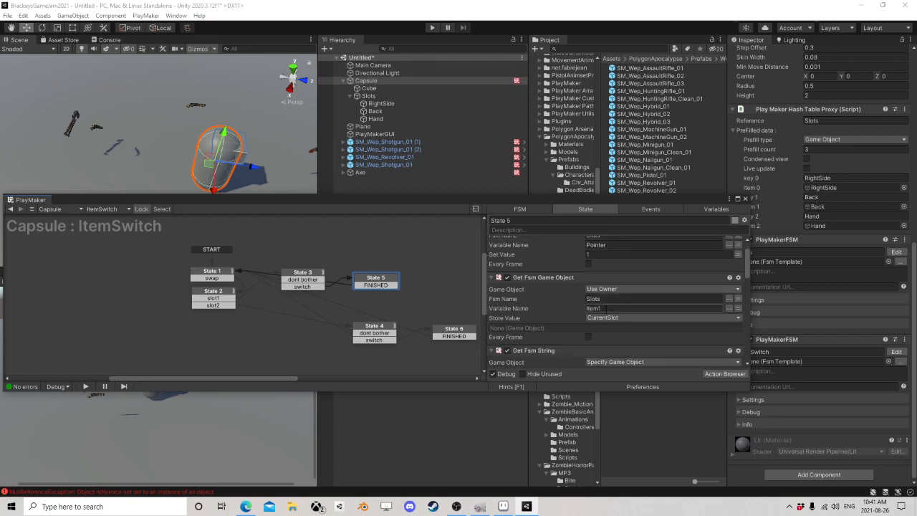
click(594, 309)
scroll(619, 305, down, 3)
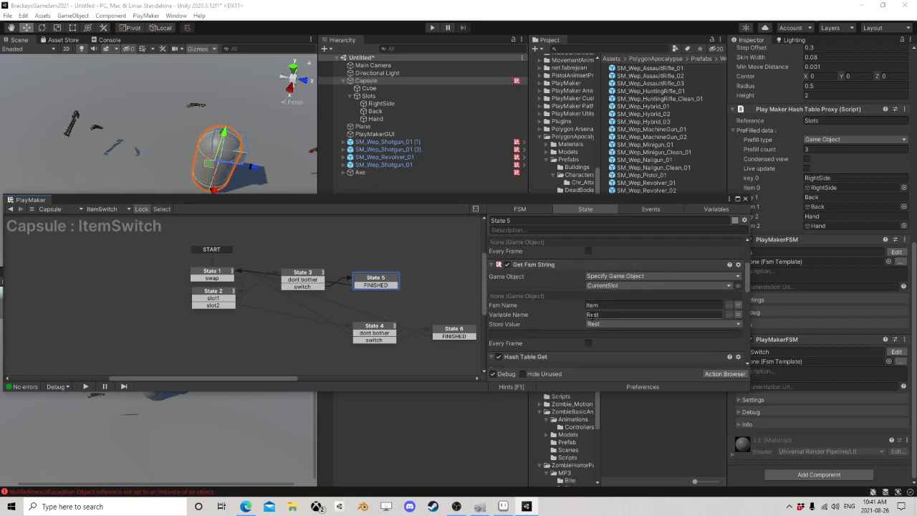
click(615, 315)
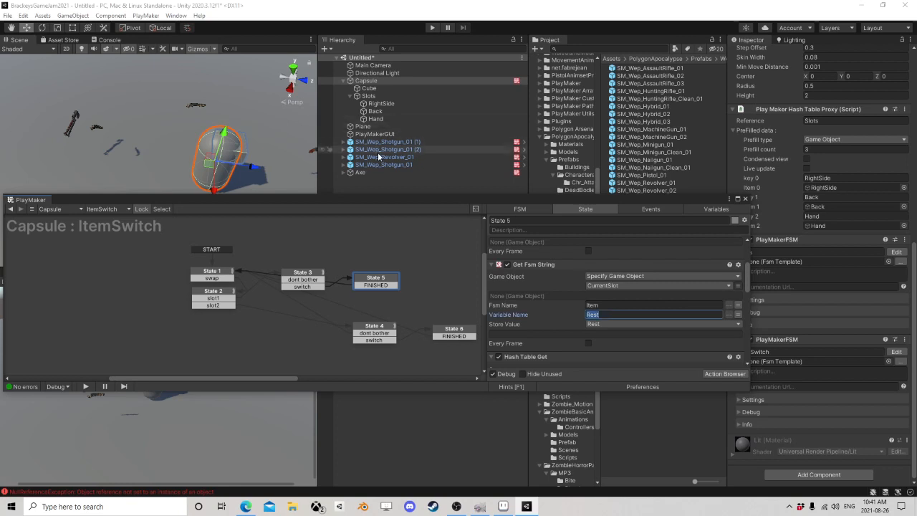
scroll(595, 294, down, 4)
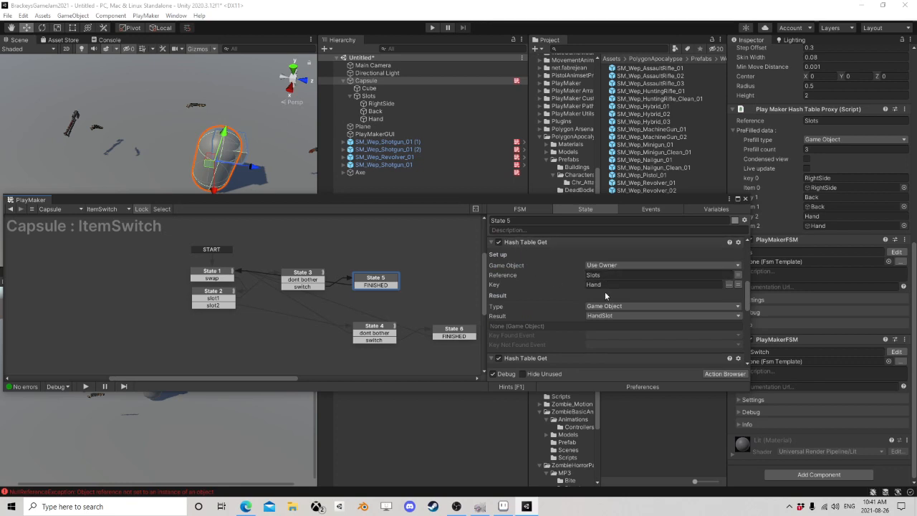
Step: Collapse both Hash Table Get actions in State 5 and recheck the Get Fsm String action above them
click(492, 243)
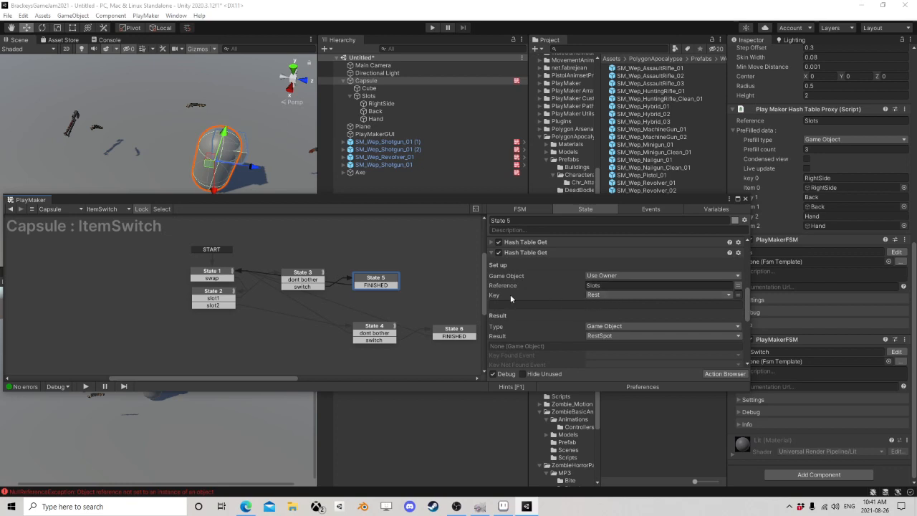
click(493, 252)
scroll(565, 275, up, 3)
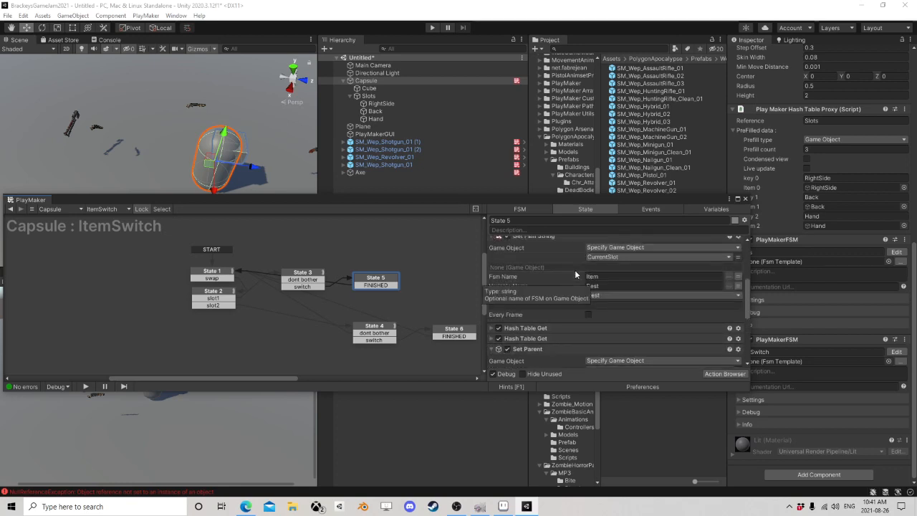
scroll(574, 274, down, 3)
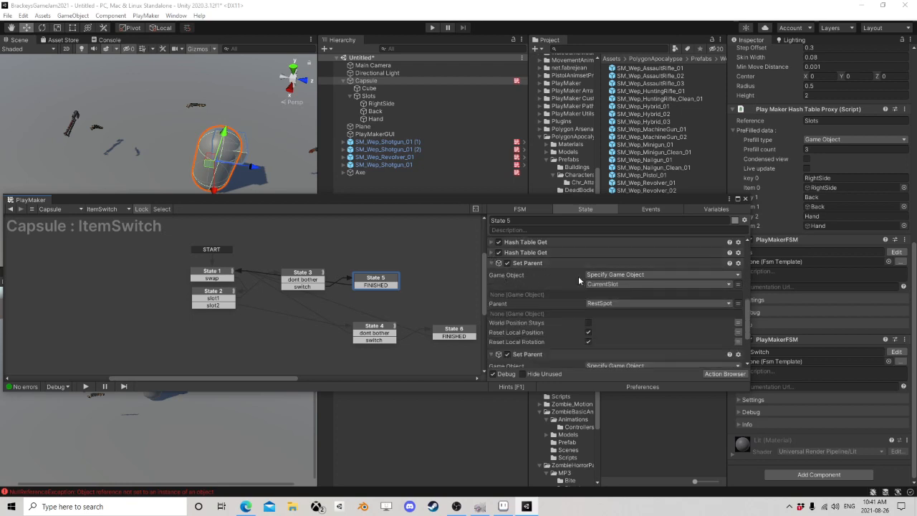
Step: Review State 5's two Set Parent actions for CurrentSlot and NextSlot and collapse both
scroll(577, 269, down, 1)
scroll(576, 257, up, 1)
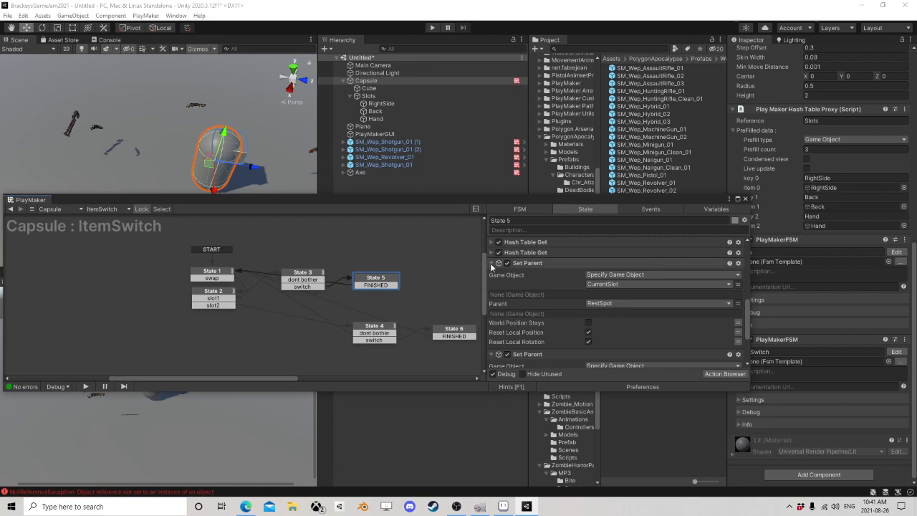
click(559, 263)
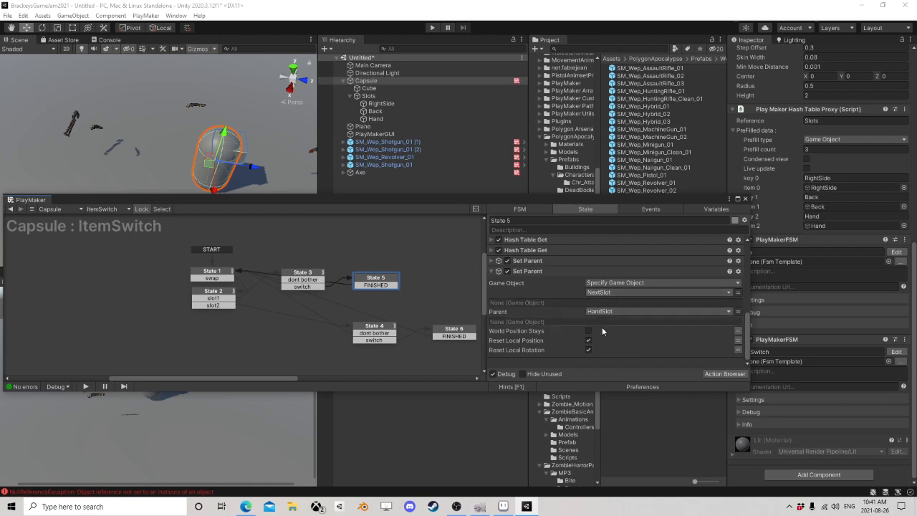
click(491, 271)
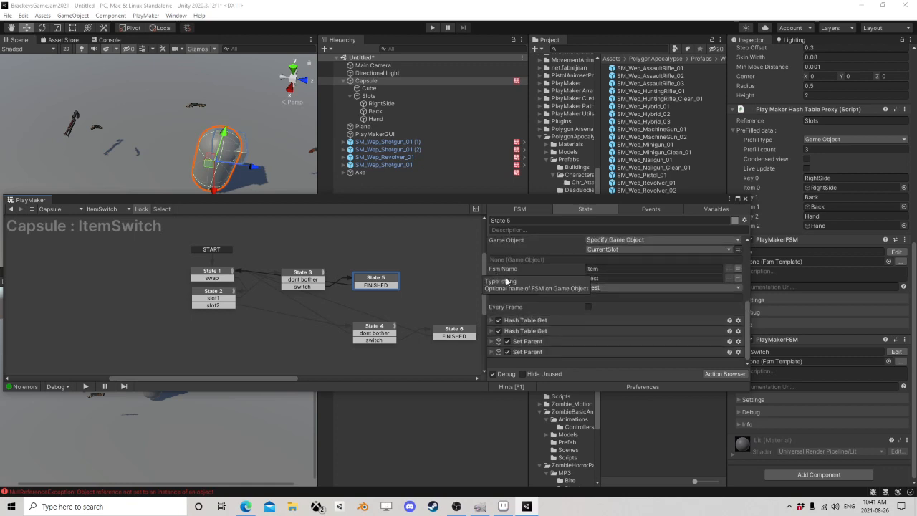
Step: Move State 5 slightly higher in the ItemSwitch graph and close the PlayMaker editor
drag(385, 278, 400, 263)
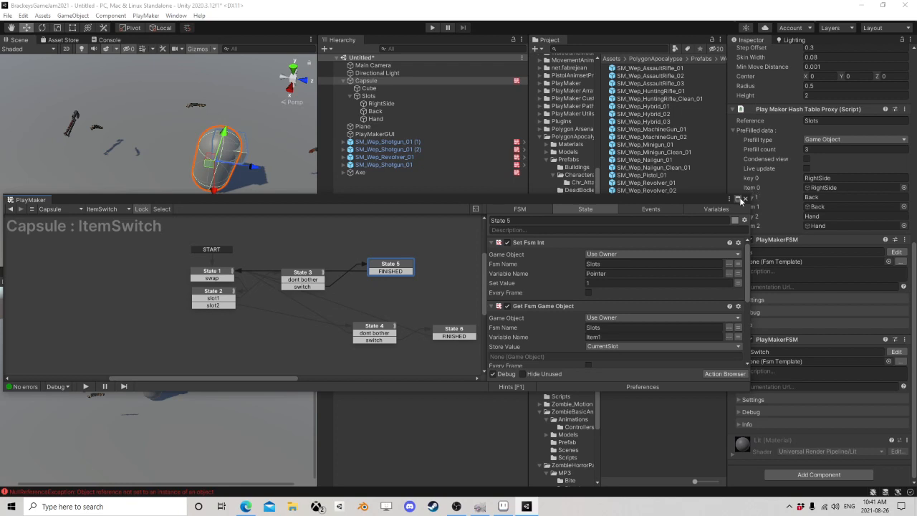
click(745, 200)
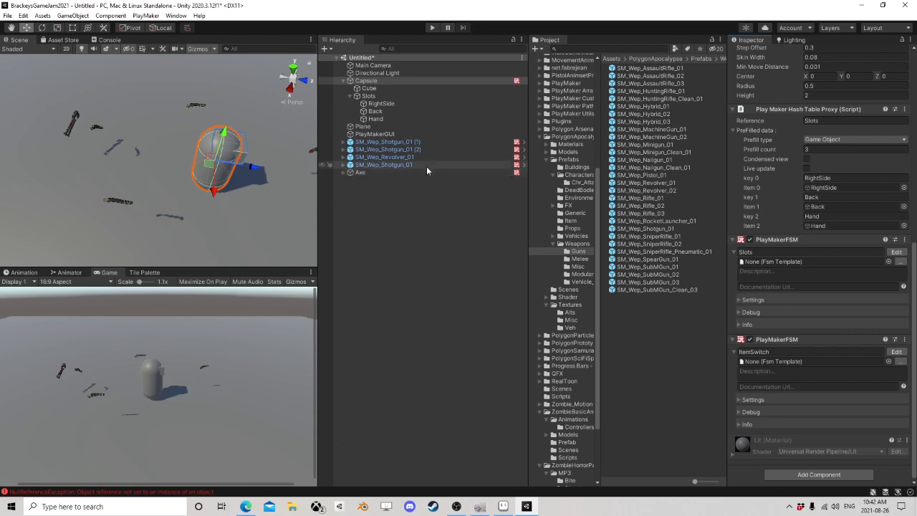
Step: Inspect the revolver, shotguns and wood axe in the scene, comparing the guns' Rest inputs
double_click(398, 157)
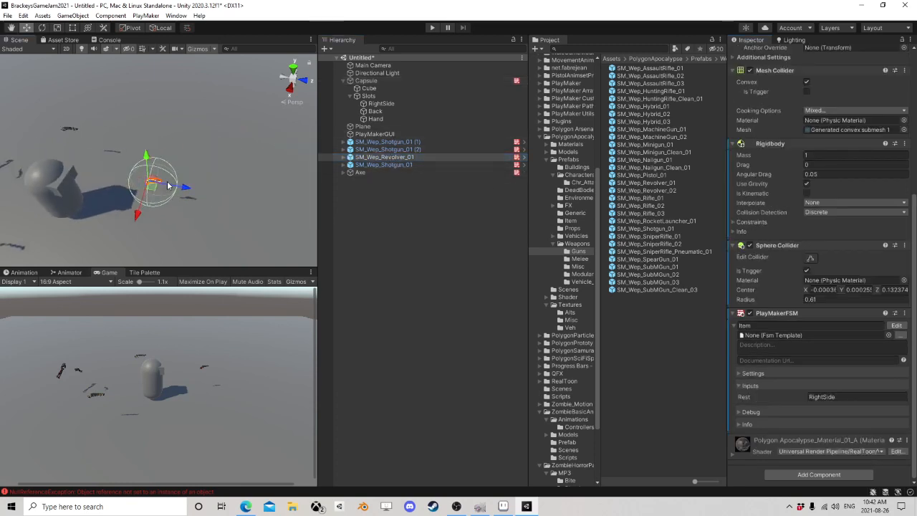
double_click(383, 149)
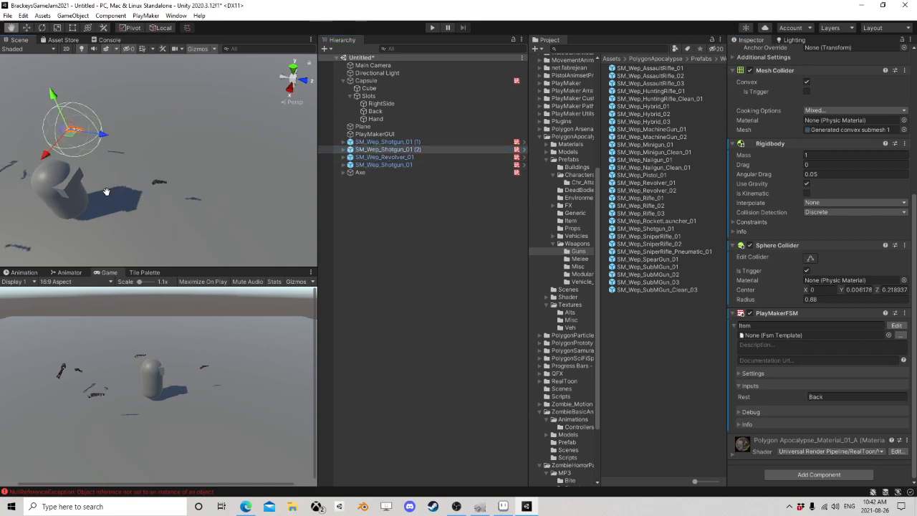
middle_drag(106, 192, 184, 190)
middle_drag(281, 198, 122, 164)
click(50, 126)
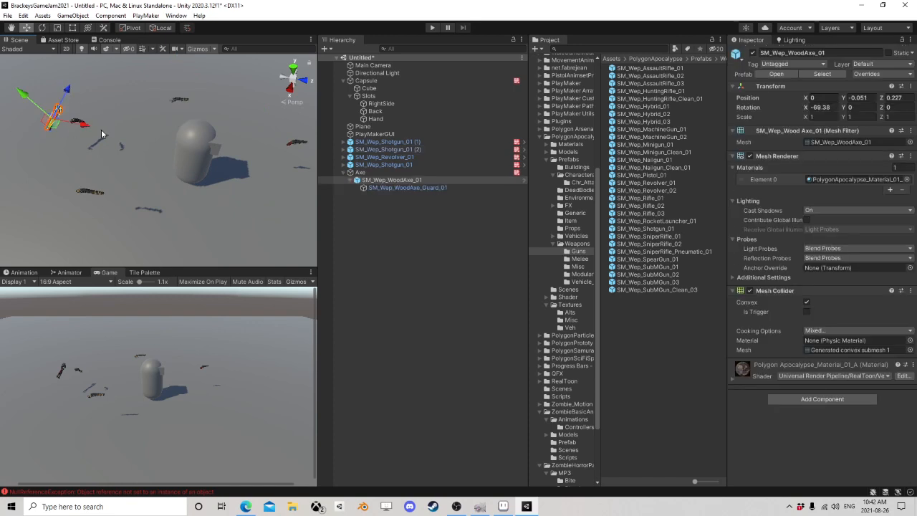
click(390, 187)
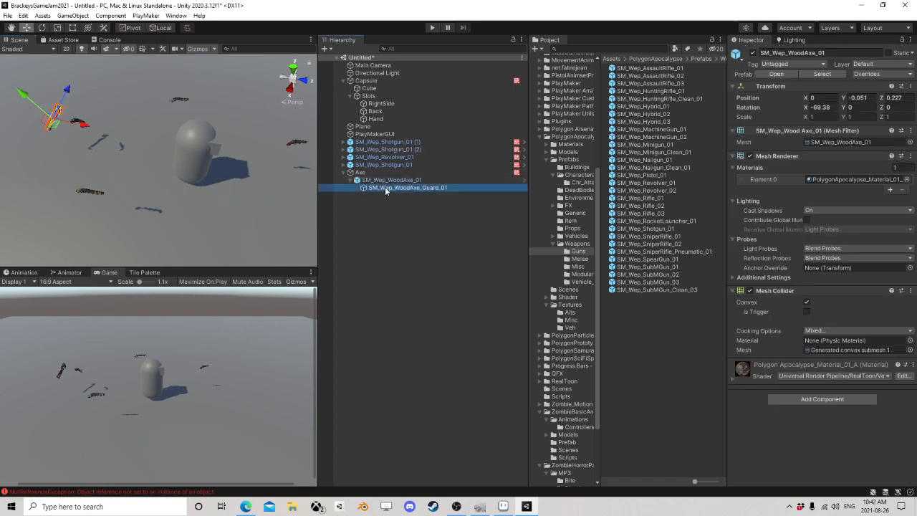
click(390, 165)
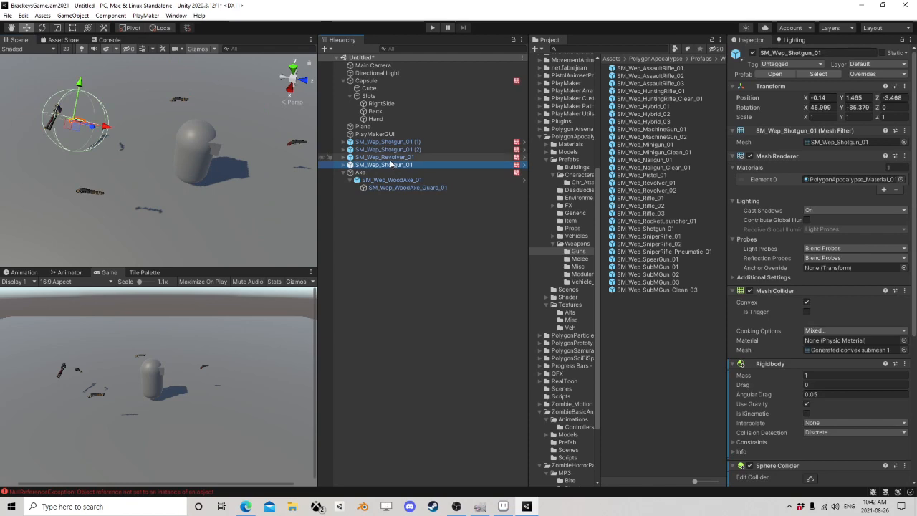
Step: Open the Item FSM of SM_Wep_Shotgun_01 (1) and add a Float variable named Damage
click(387, 142)
scroll(802, 323, down, 3)
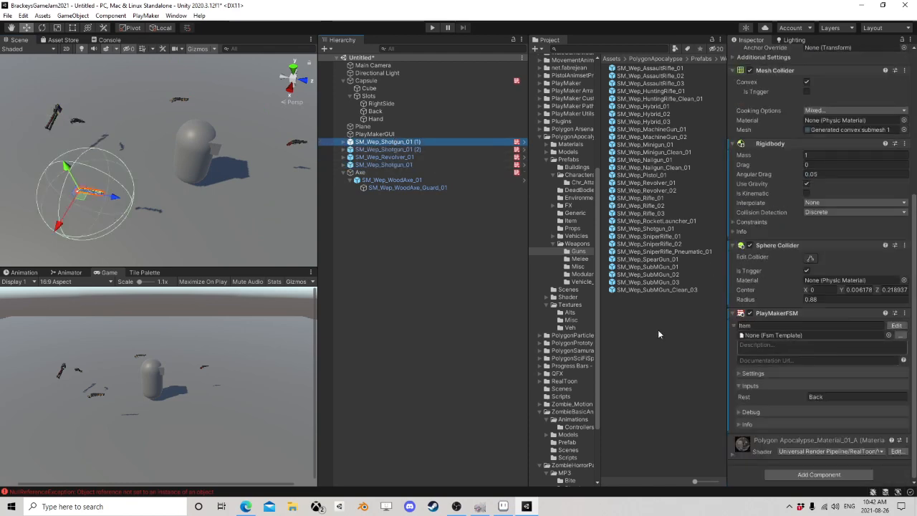
click(896, 325)
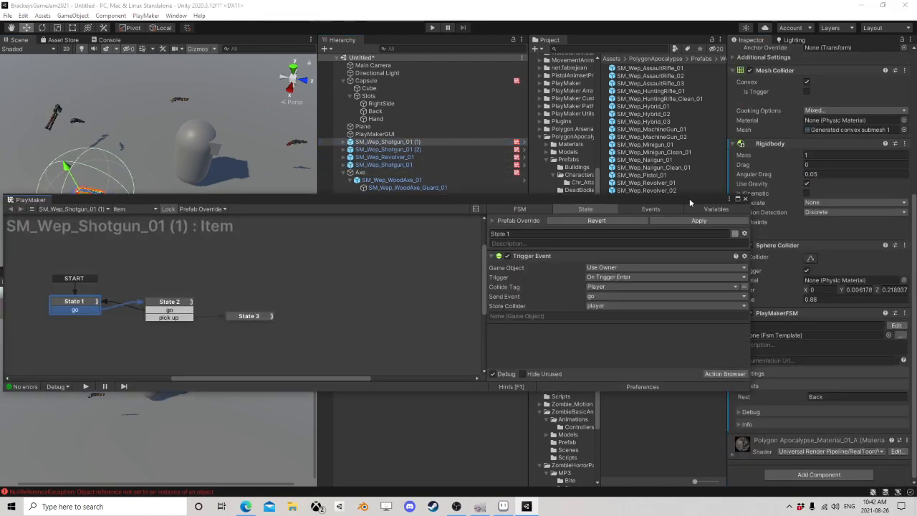
click(717, 210)
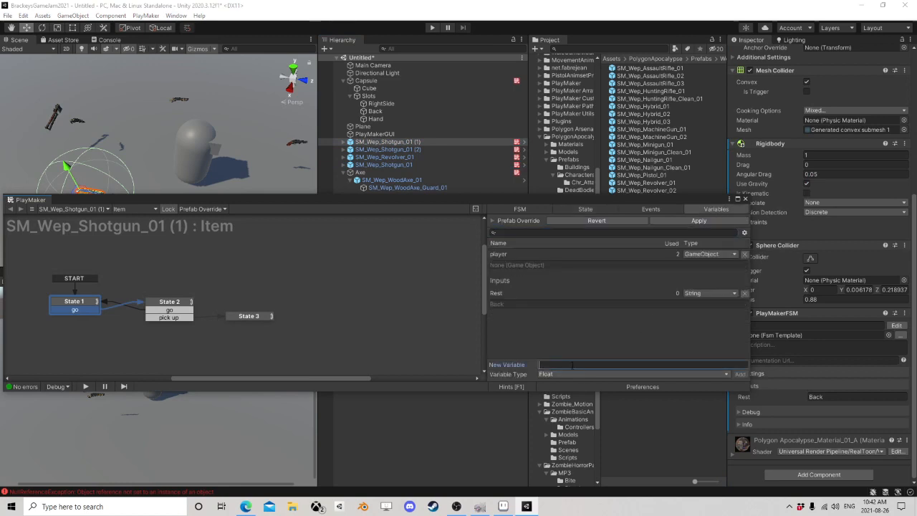
click(581, 364)
text(Damage)
key(Return)
scroll(526, 286, down, 1)
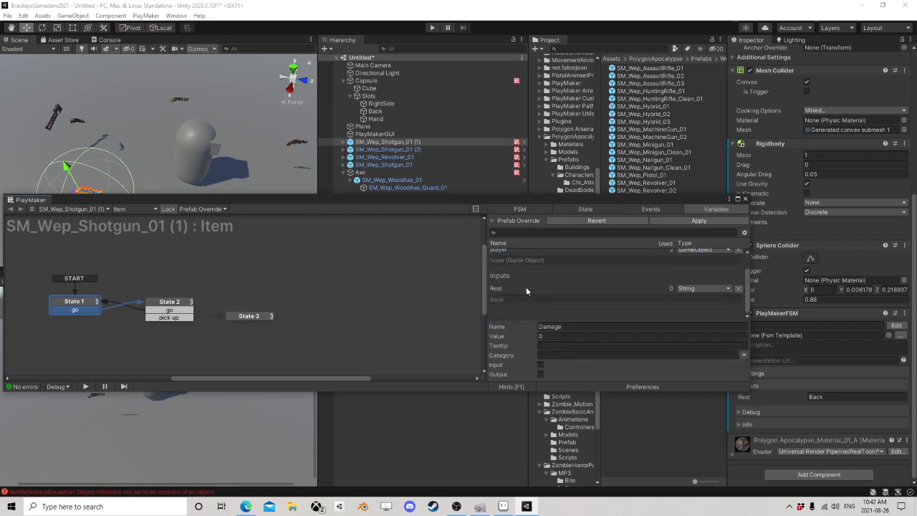
Step: Add an Int variable named Animator to the shotgun's Item FSM and set its value to 1
click(533, 318)
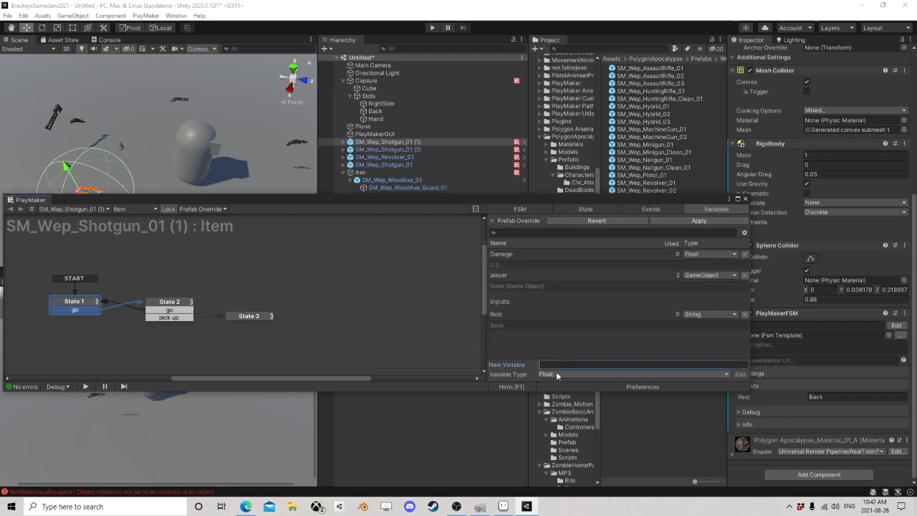
click(556, 374)
click(558, 213)
text(Animator)
key(Return)
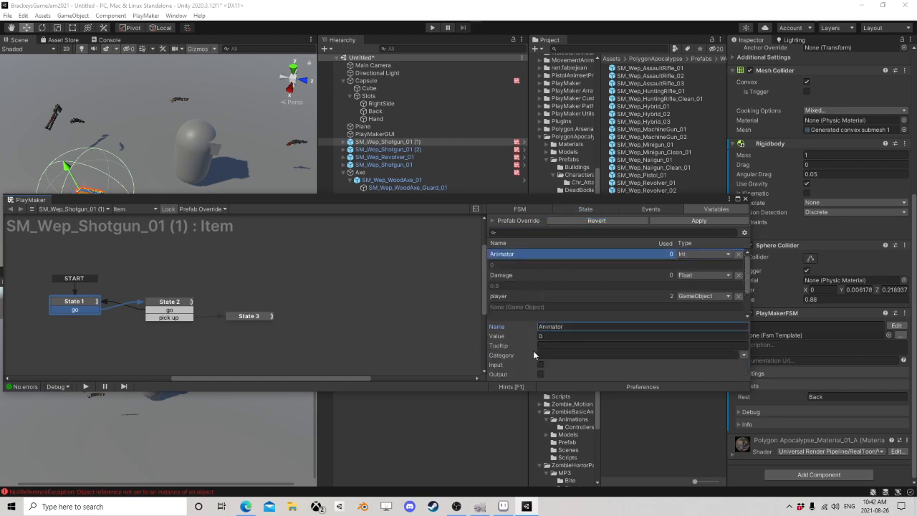
click(549, 336)
text(1)
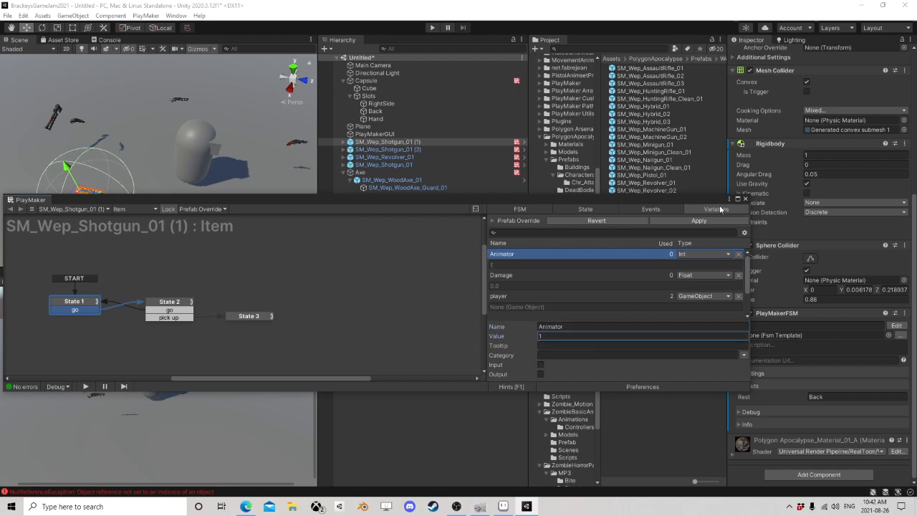
Step: Look through the revolver, axe guard, first shotgun and Axe objects in the Inspector
click(459, 158)
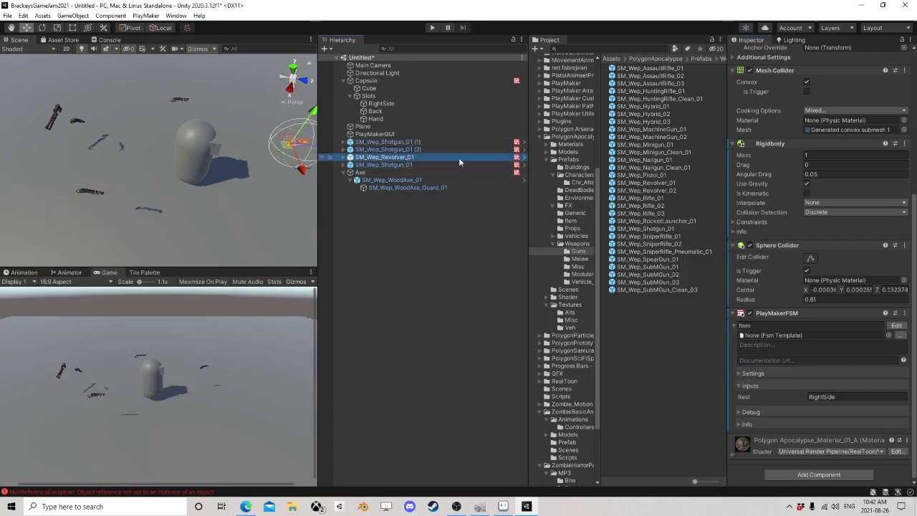
click(411, 187)
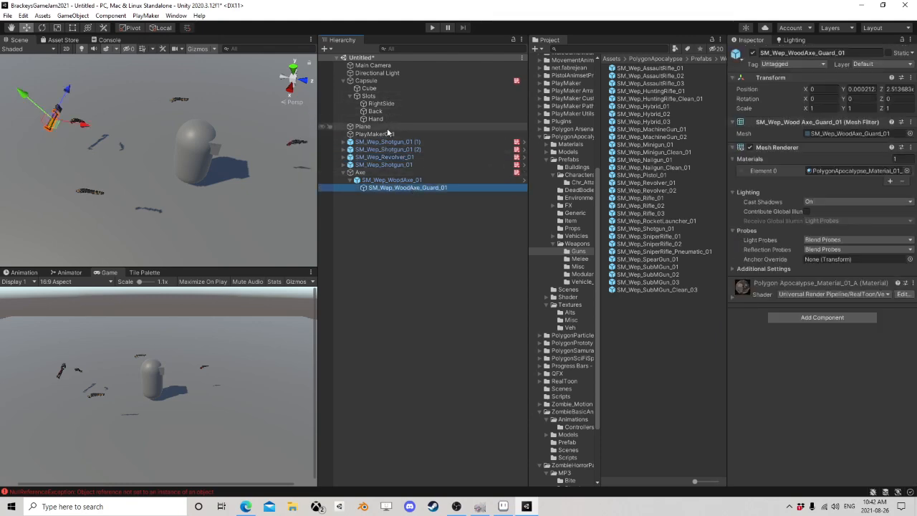
click(389, 143)
click(362, 173)
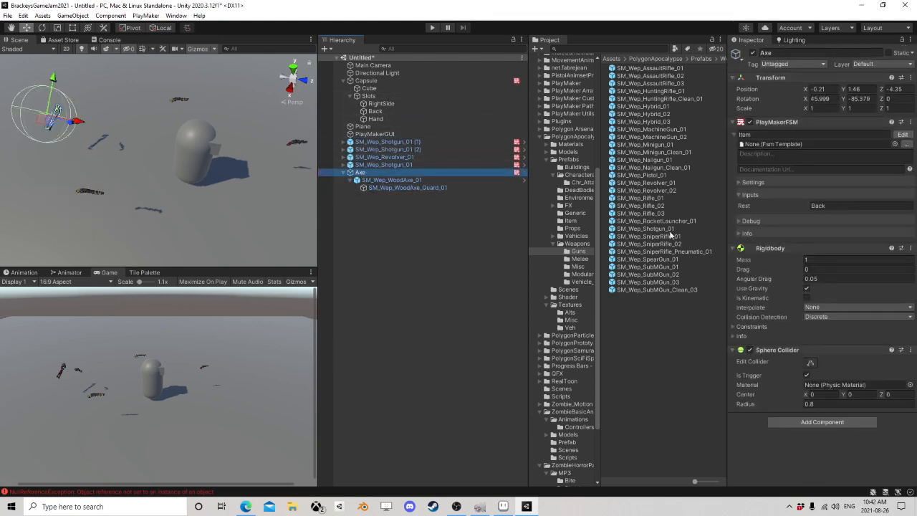
Step: Open the Capsule's ItemSwitch FSM in the PlayMaker editor
click(387, 81)
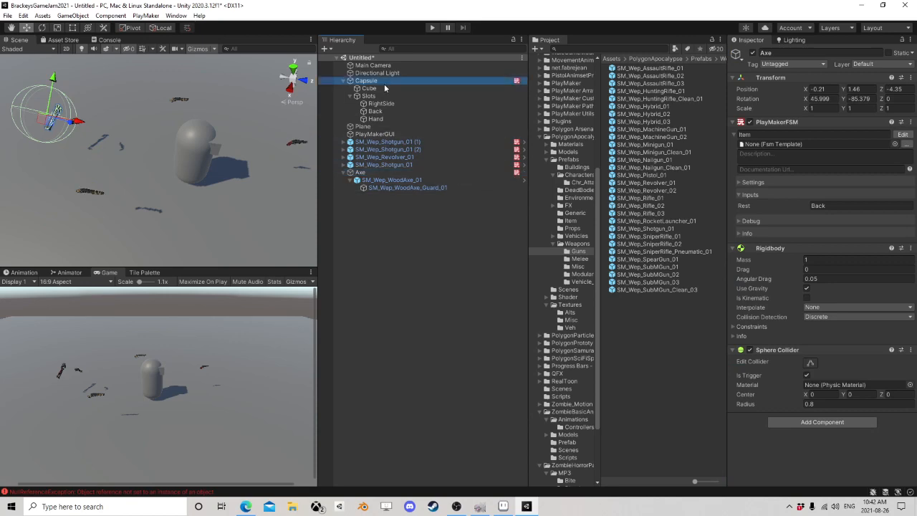
scroll(885, 188, down, 5)
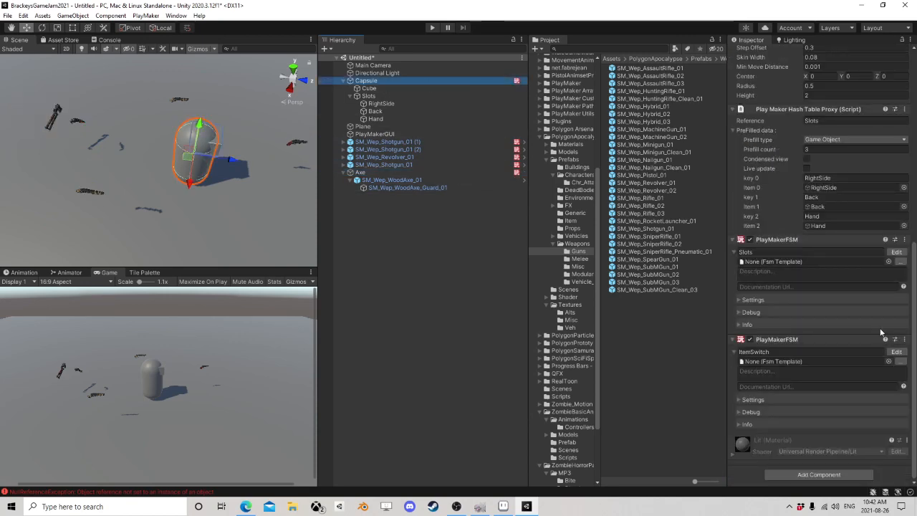
click(896, 352)
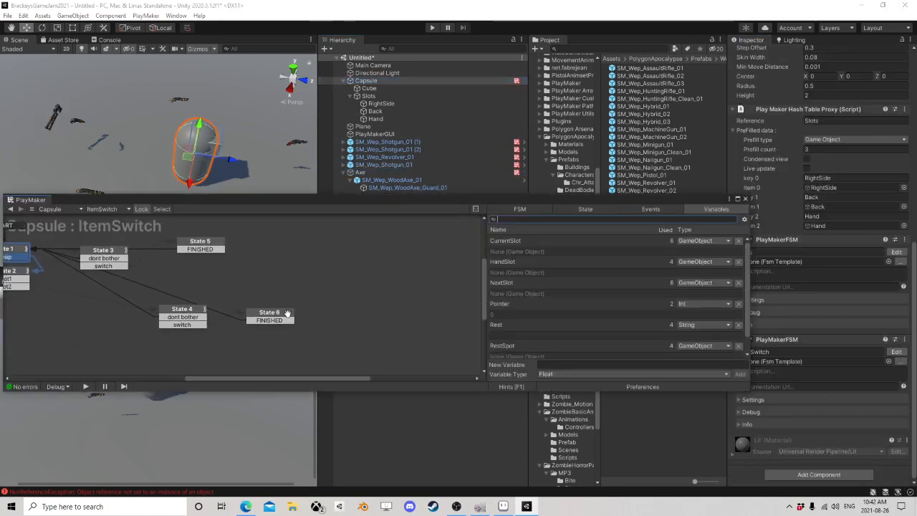
Step: Examine State 6's actions in the ItemSwitch FSM, from Set Fsm Int and the slot lookups to the two Set Parent actions
click(305, 294)
scroll(587, 322, down, 8)
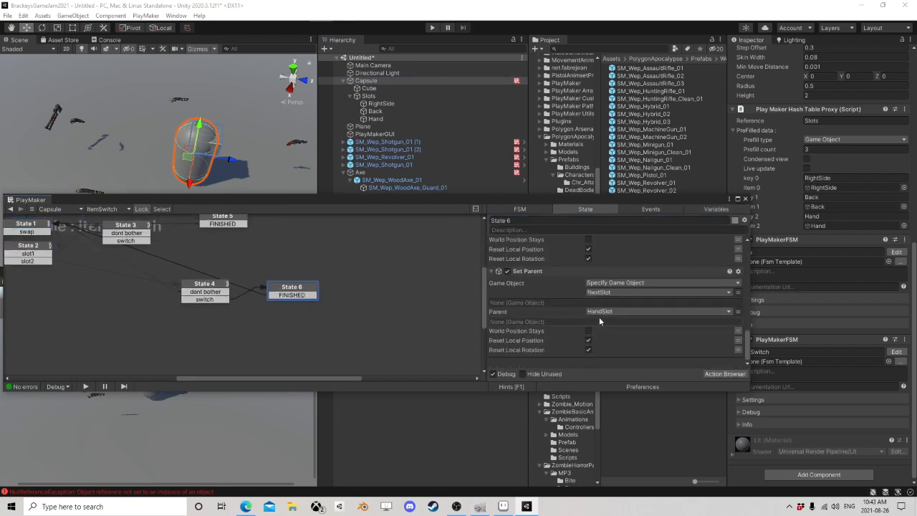
click(528, 271)
scroll(555, 301, up, 3)
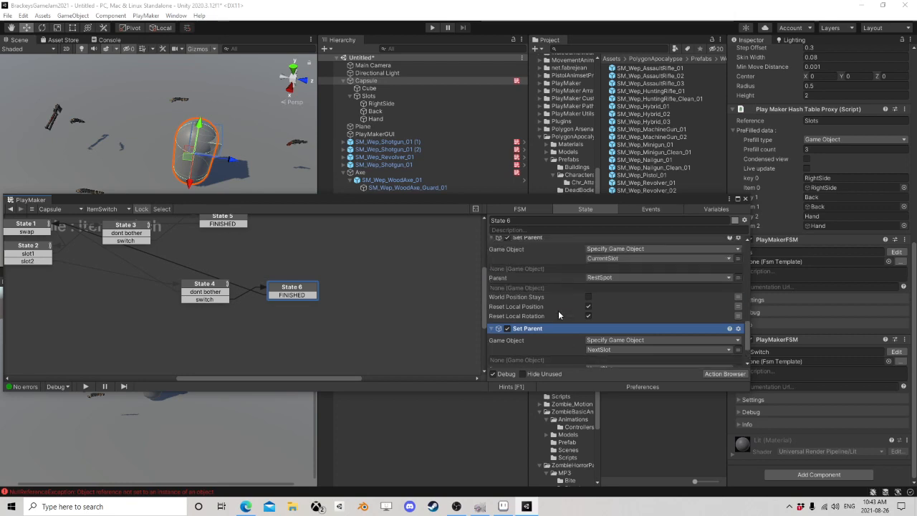
scroll(558, 320, up, 5)
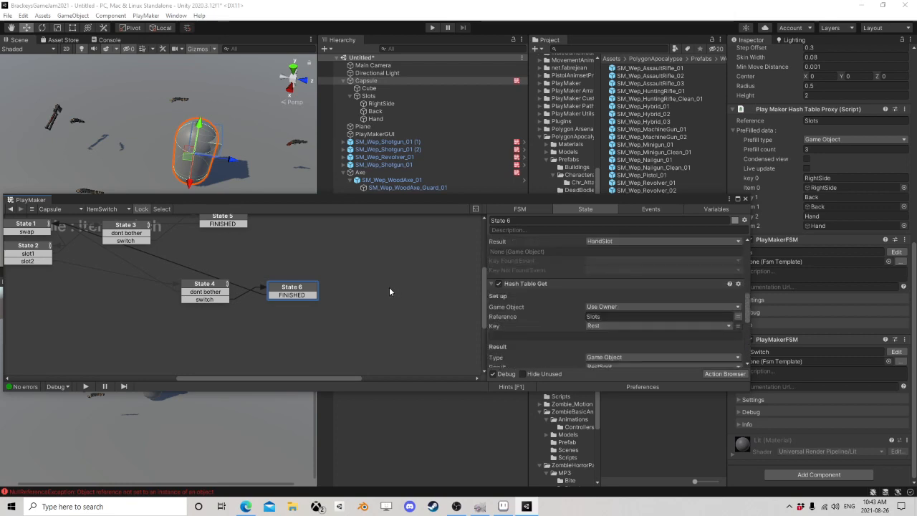
scroll(543, 307, down, 5)
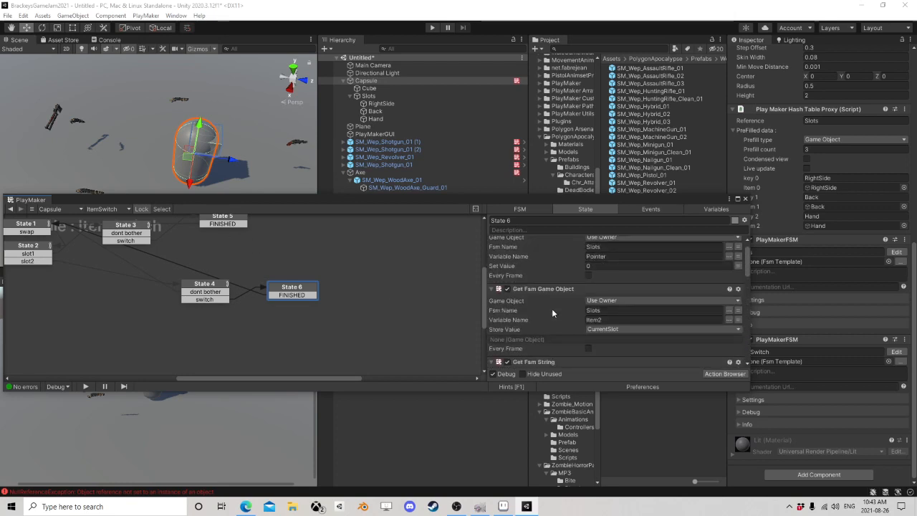
scroll(551, 300, down, 2)
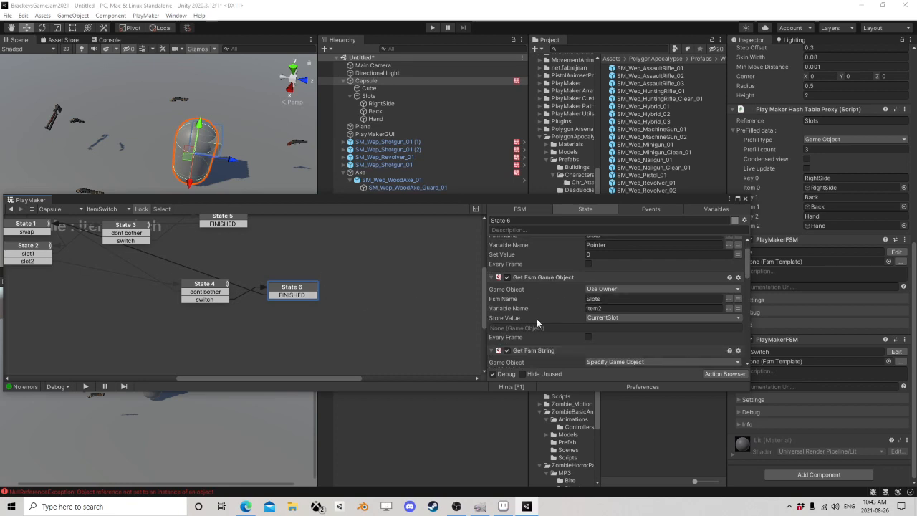
scroll(608, 320, down, 6)
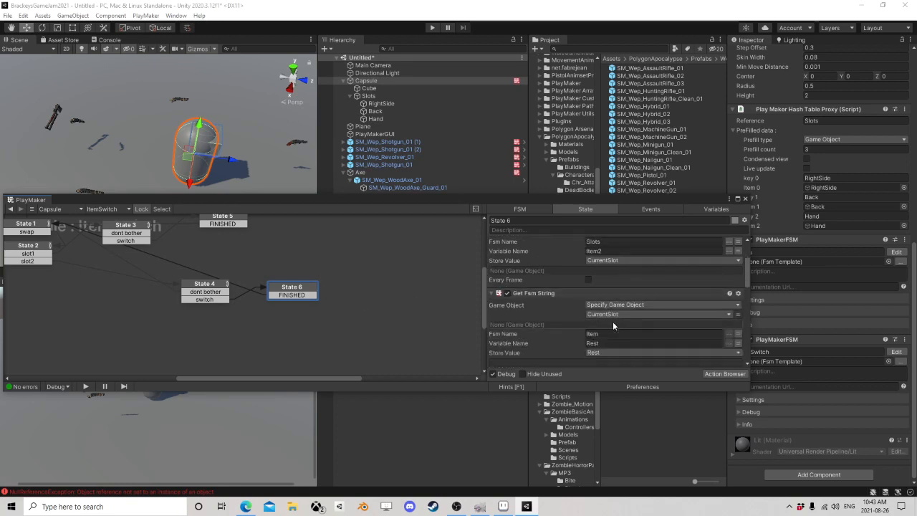
scroll(613, 323, down, 5)
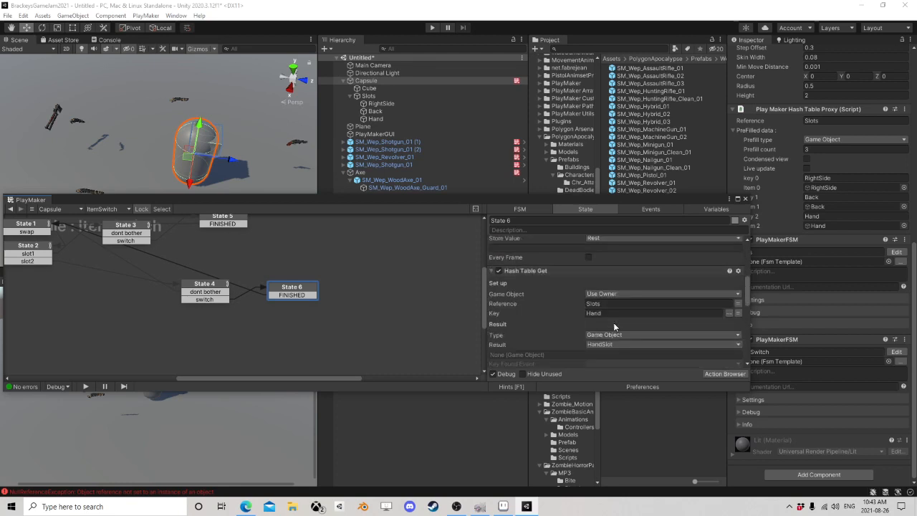
scroll(613, 322, down, 7)
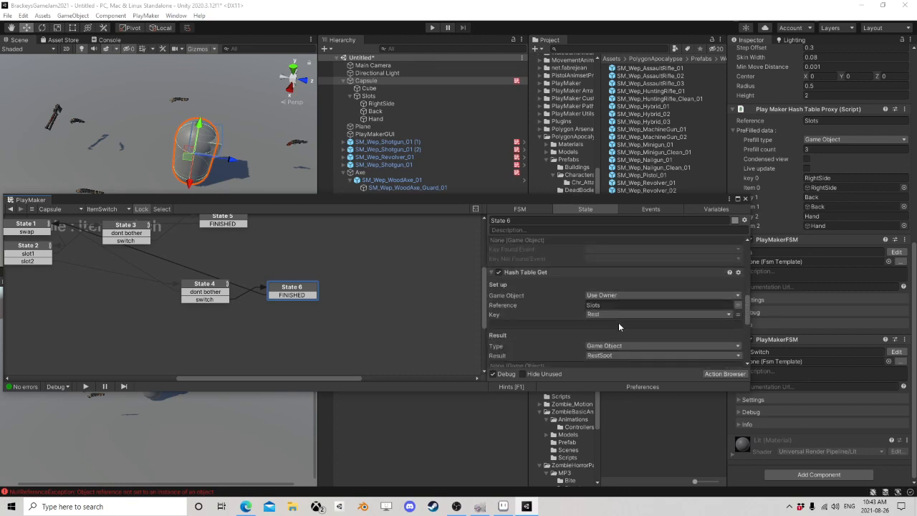
scroll(619, 322, down, 5)
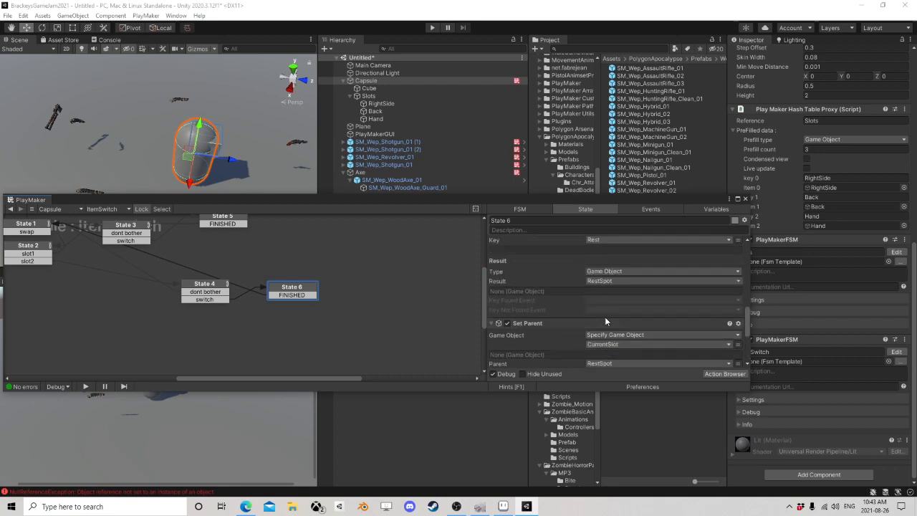
scroll(605, 317, up, 8)
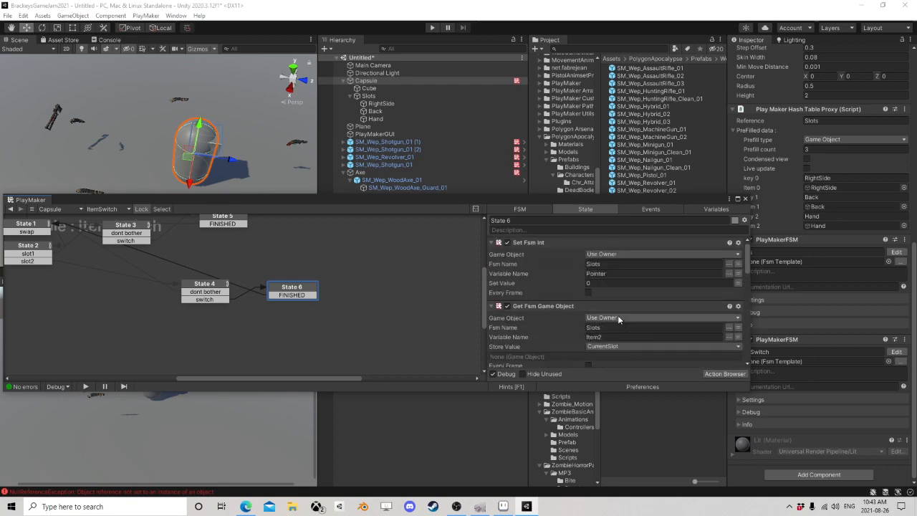
Step: Compare State 4's null check with State 6's Set Parent actions, and view the revolver's Item FSM in the Inspector
click(211, 288)
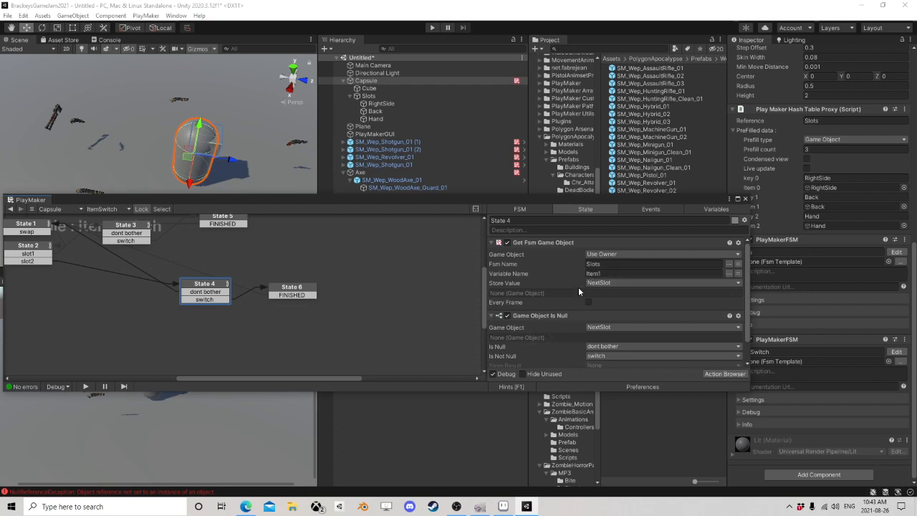
click(291, 290)
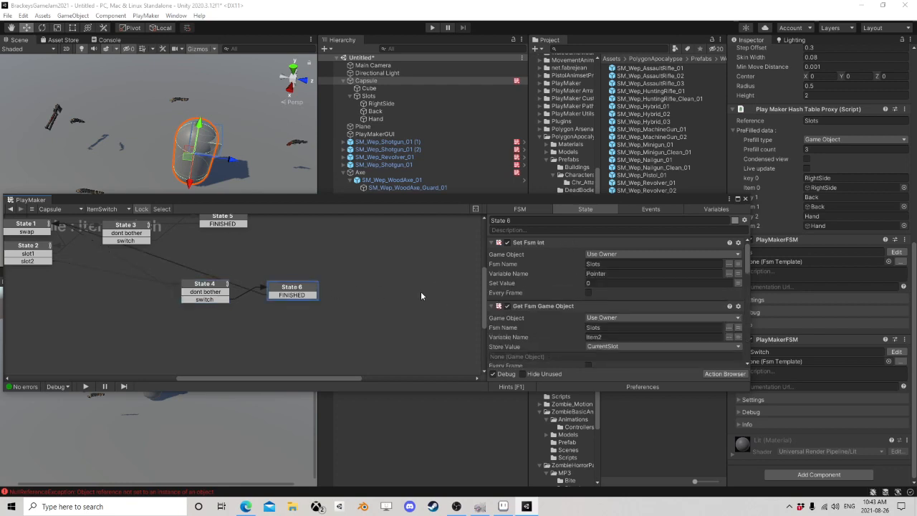
scroll(613, 318, down, 5)
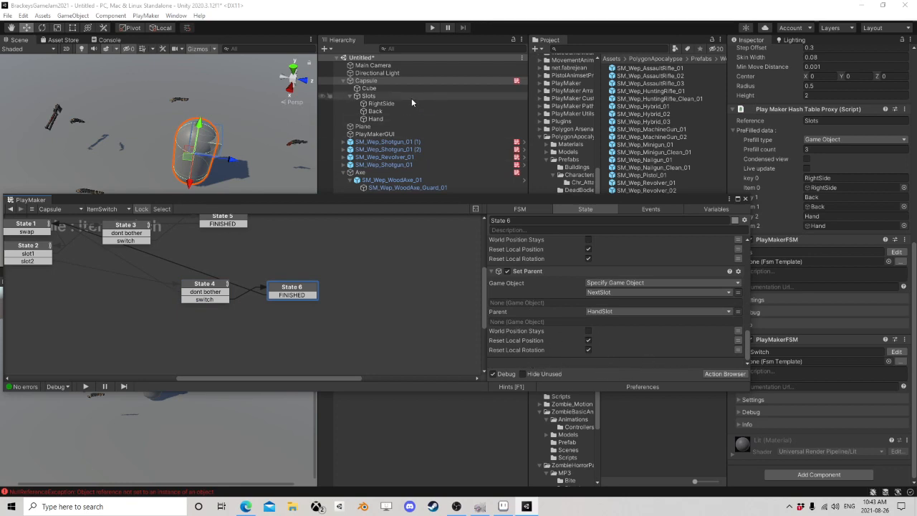
click(373, 82)
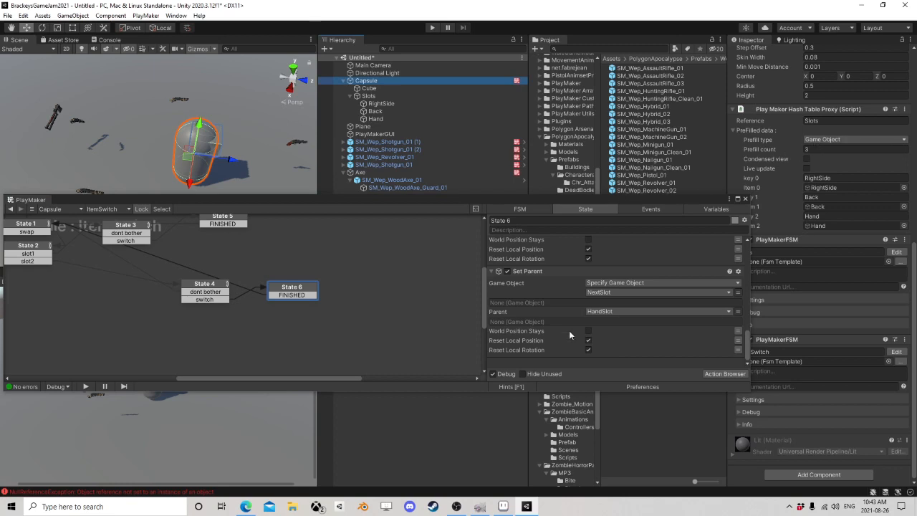
click(552, 367)
middle_drag(281, 263, 316, 319)
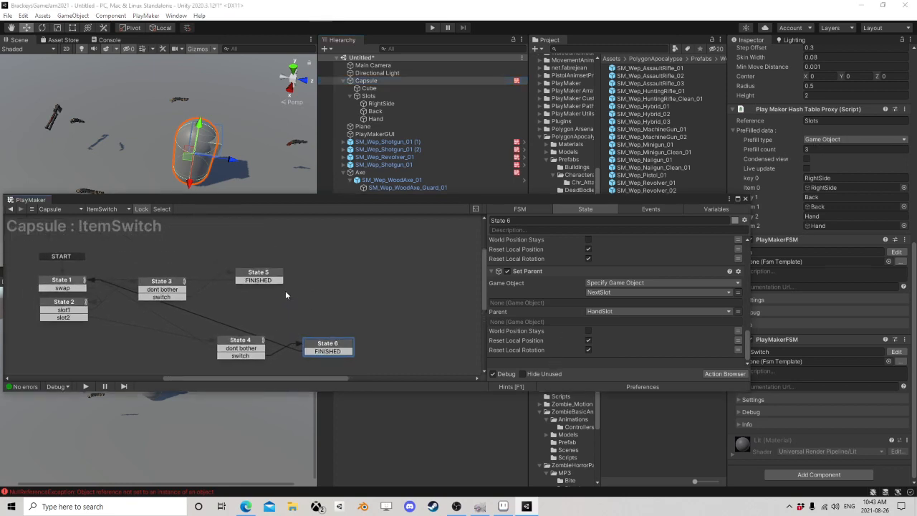
click(389, 149)
click(388, 157)
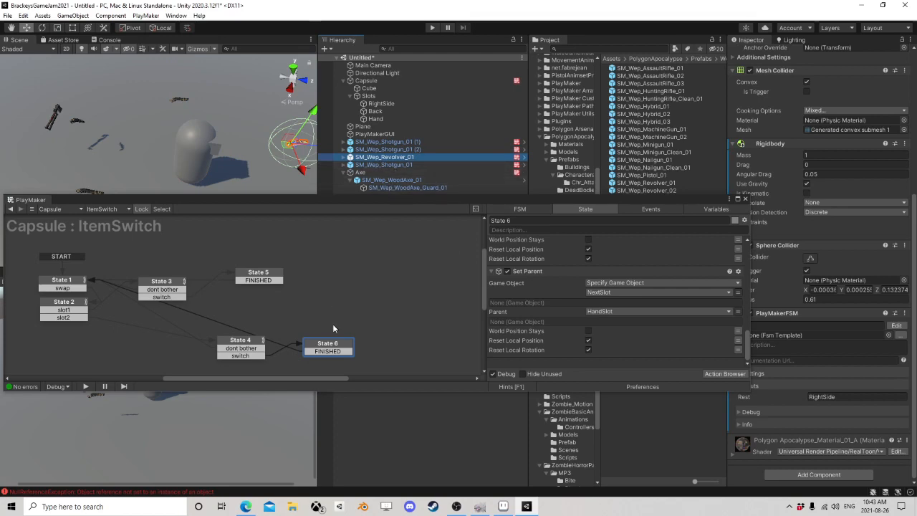
Step: Close the PlayMaker editor, bring up the Animator window and enlarge it over most of the Scene view's height
click(746, 198)
click(62, 40)
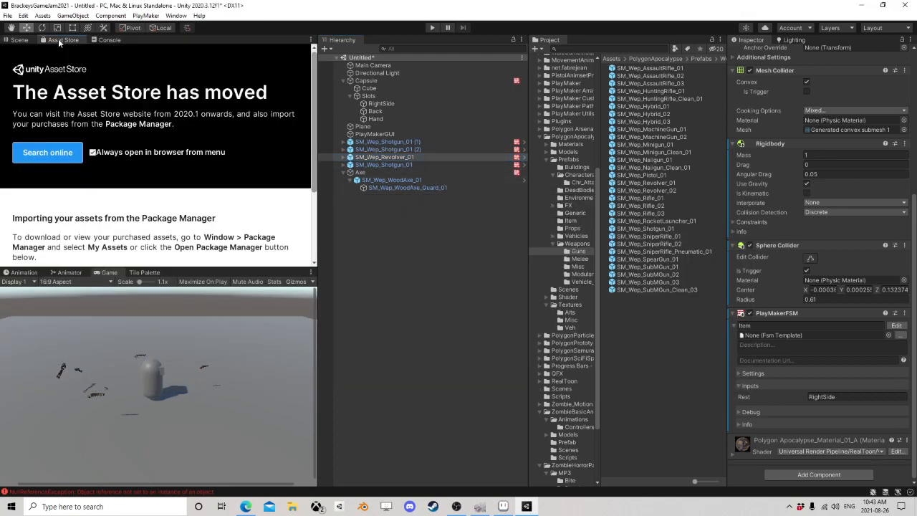
click(19, 40)
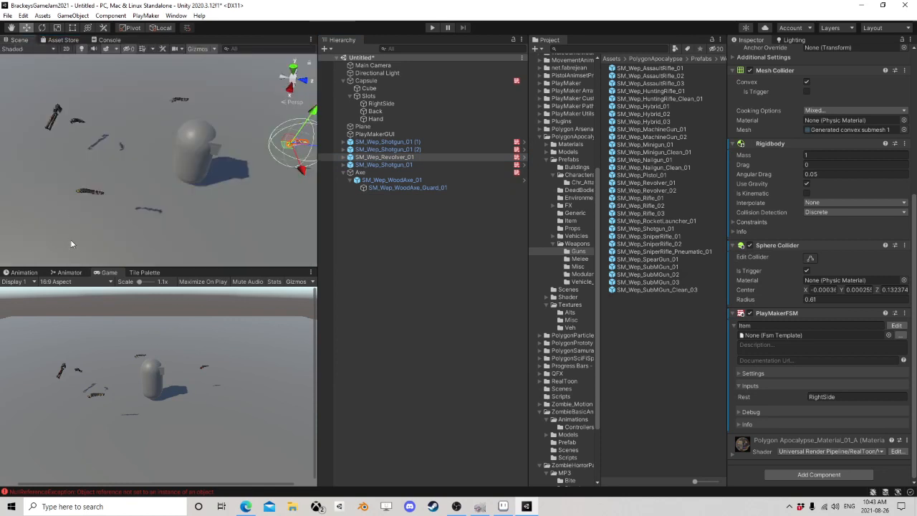
click(70, 272)
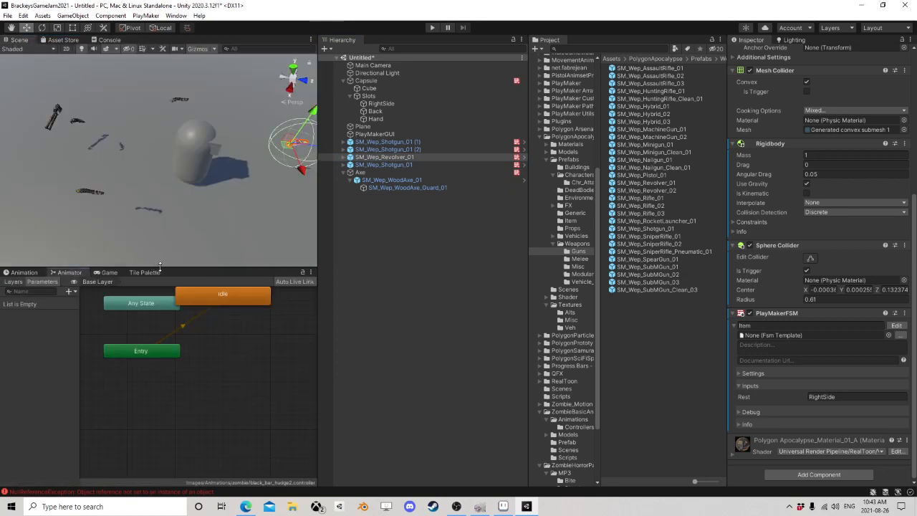
drag(153, 266, 151, 114)
middle_click(349, 210)
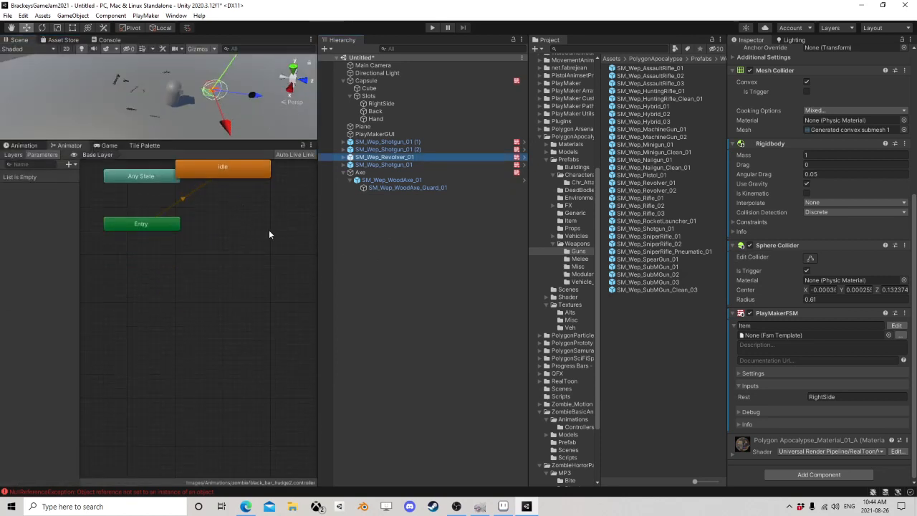
middle_drag(254, 208, 228, 292)
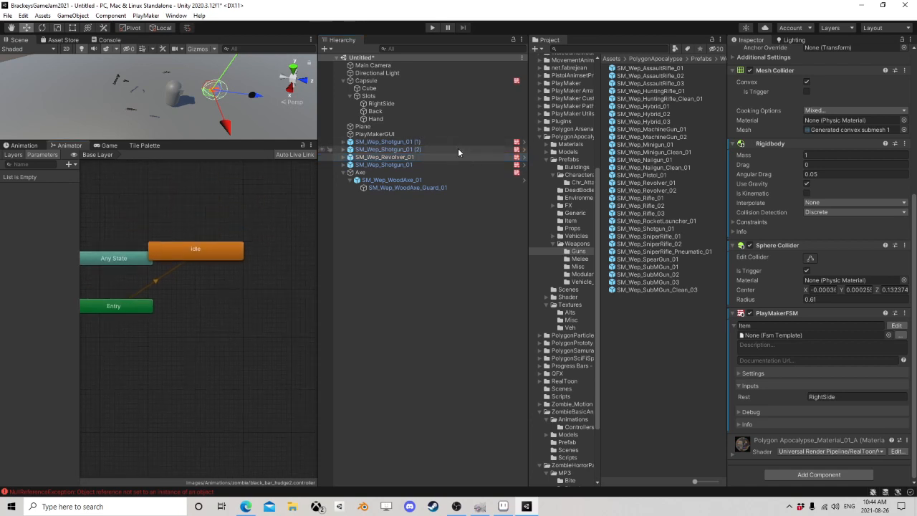
Step: Create a new Animator Controller in the Weapons/Guns prefab folder, keeping its default name
click(365, 80)
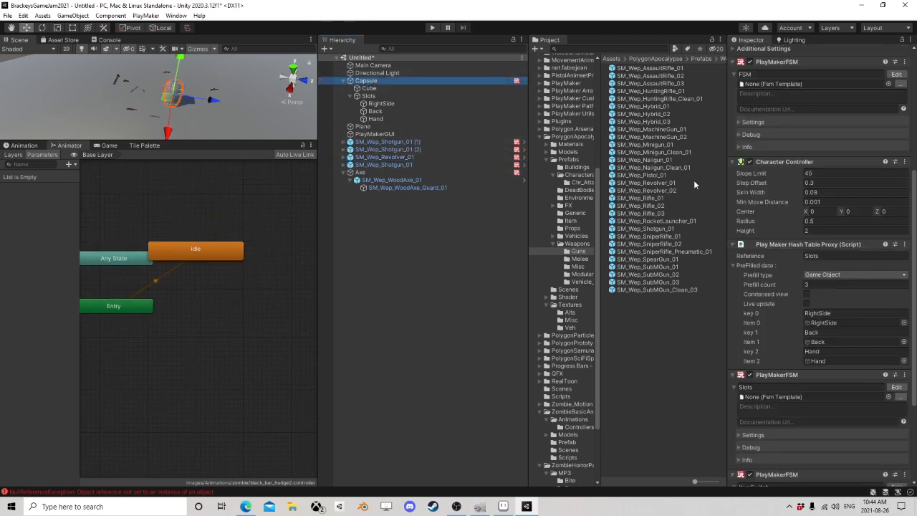
right_click(646, 305)
mouse_move(717, 62)
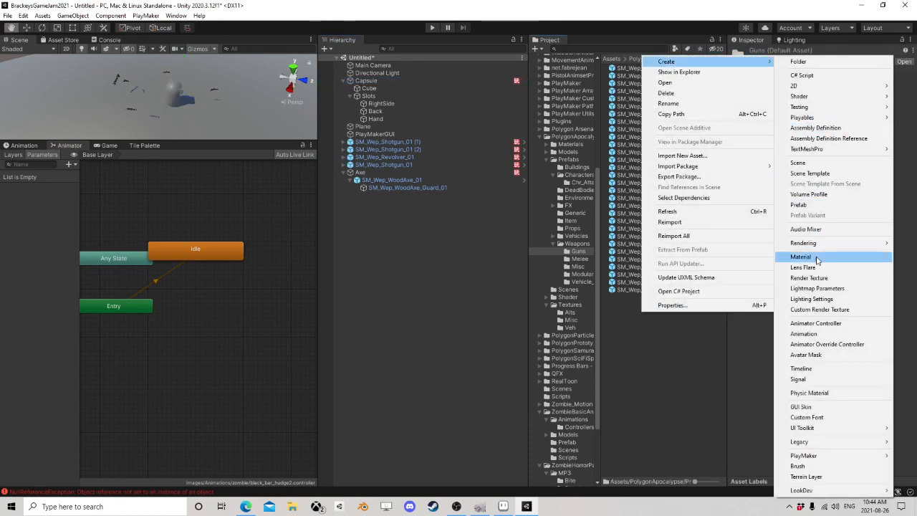
click(815, 323)
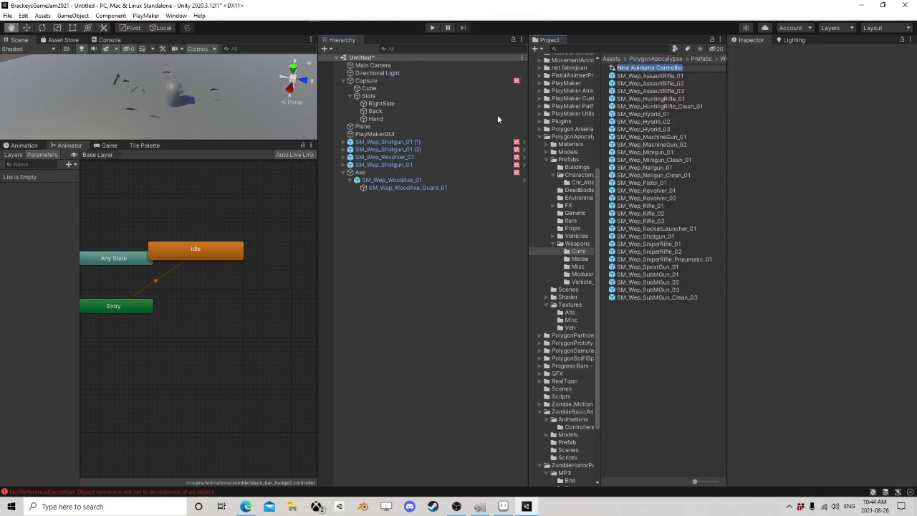
Step: Collapse the Capsule's FSM, Character Controller and hash table components and attach the new Animator Controller to the Capsule
click(382, 80)
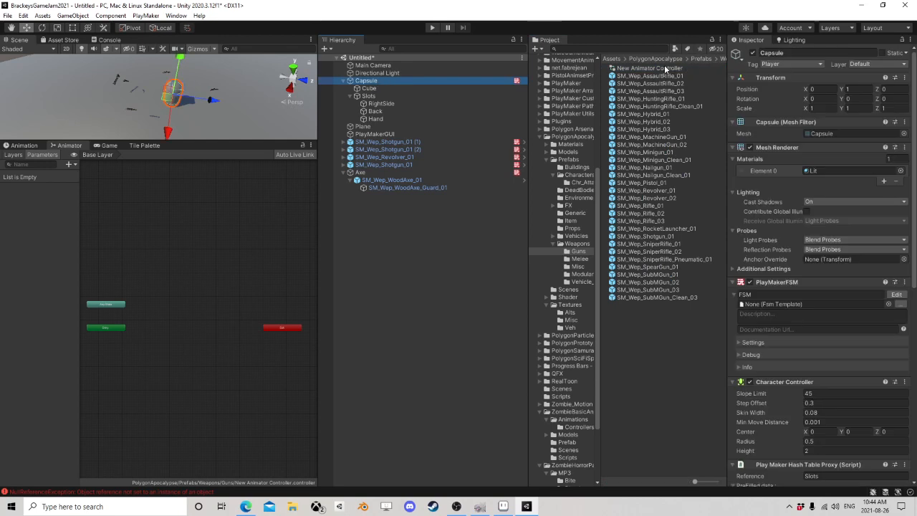
click(733, 283)
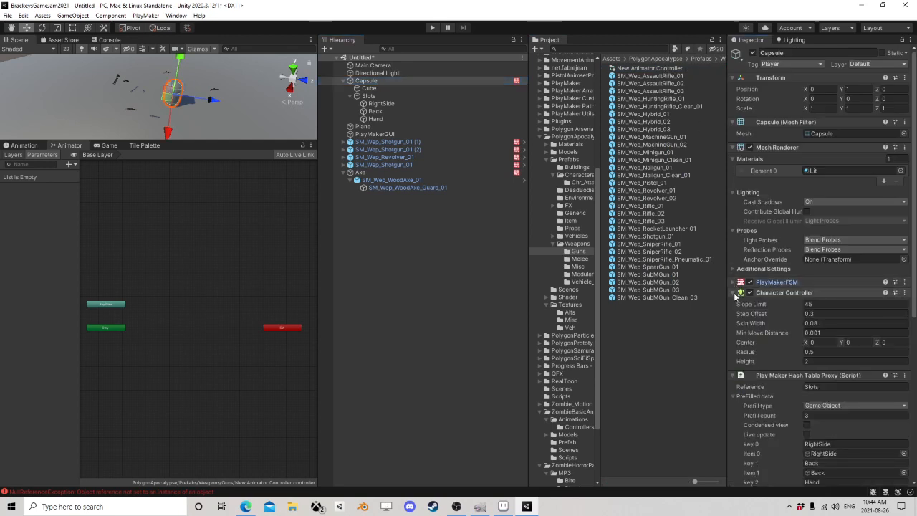
click(734, 292)
click(733, 304)
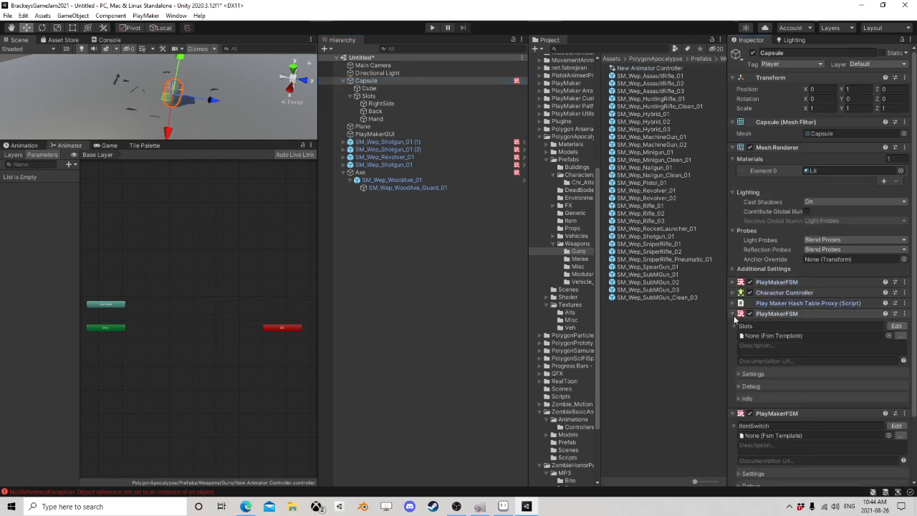
click(734, 314)
click(733, 324)
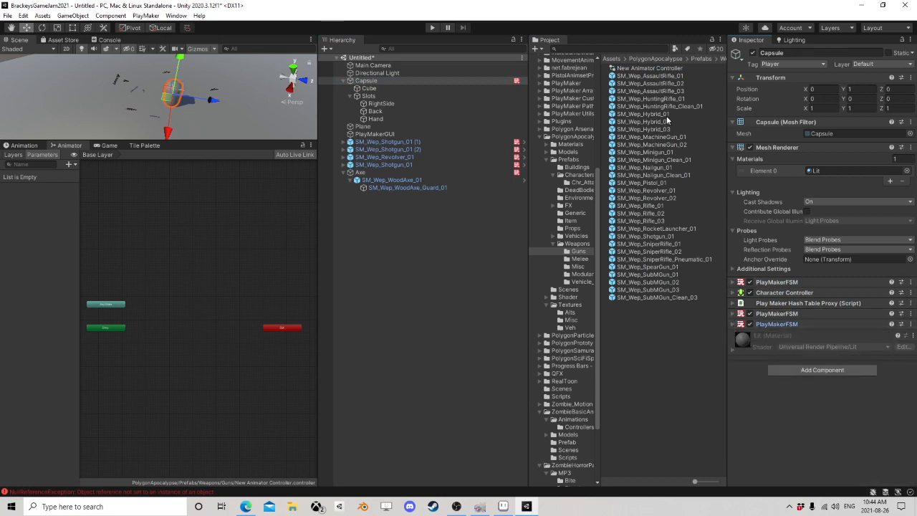
drag(647, 72, 773, 427)
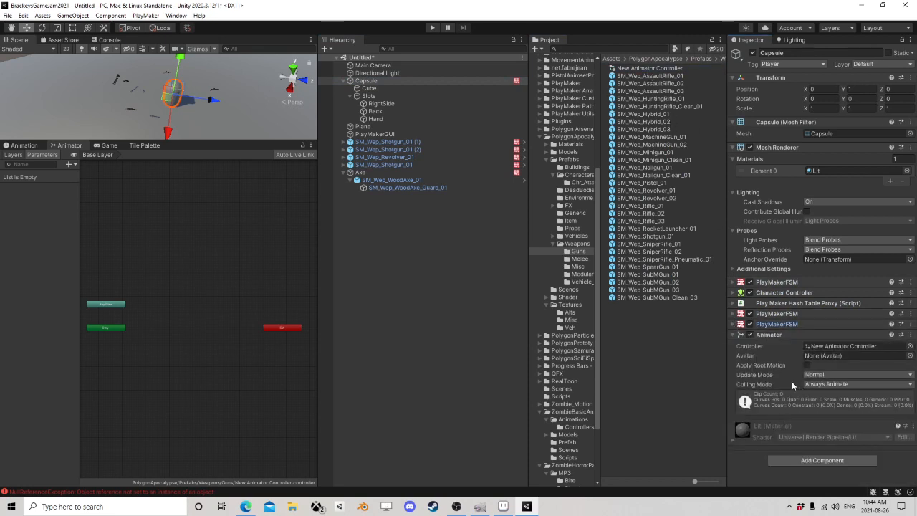
Step: Create three empty states in the new Animator Controller and arrange them in a rough column beside Any State and Entry
middle_drag(184, 270, 204, 220)
scroll(205, 222, up, 5)
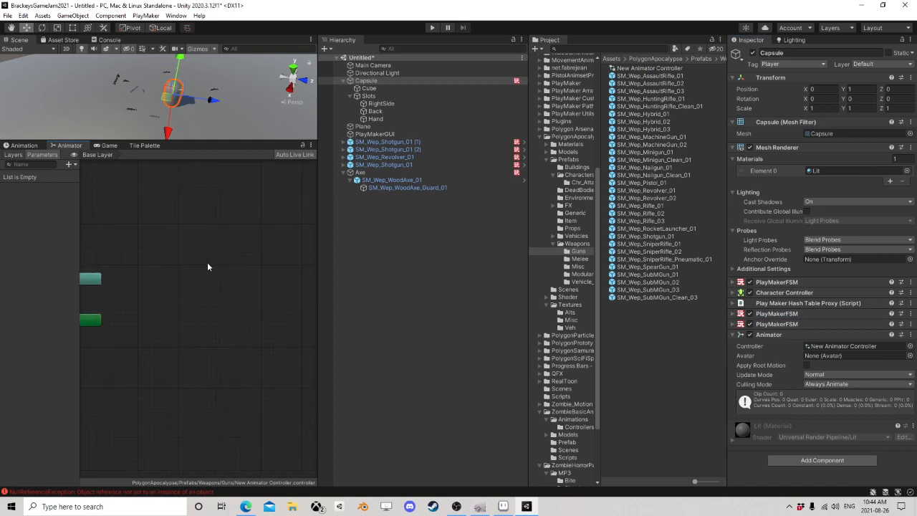
scroll(207, 277, down, 2)
right_click(205, 257)
mouse_move(236, 261)
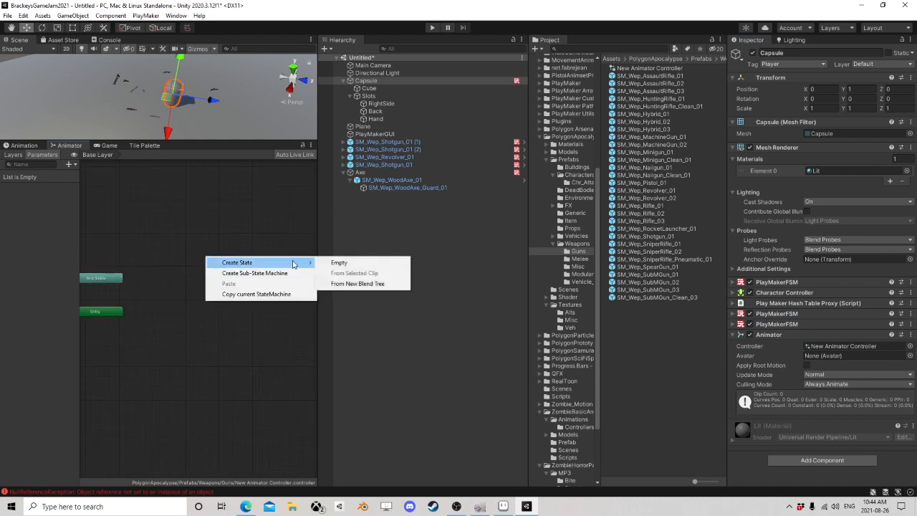
click(331, 262)
right_click(220, 301)
mouse_move(240, 306)
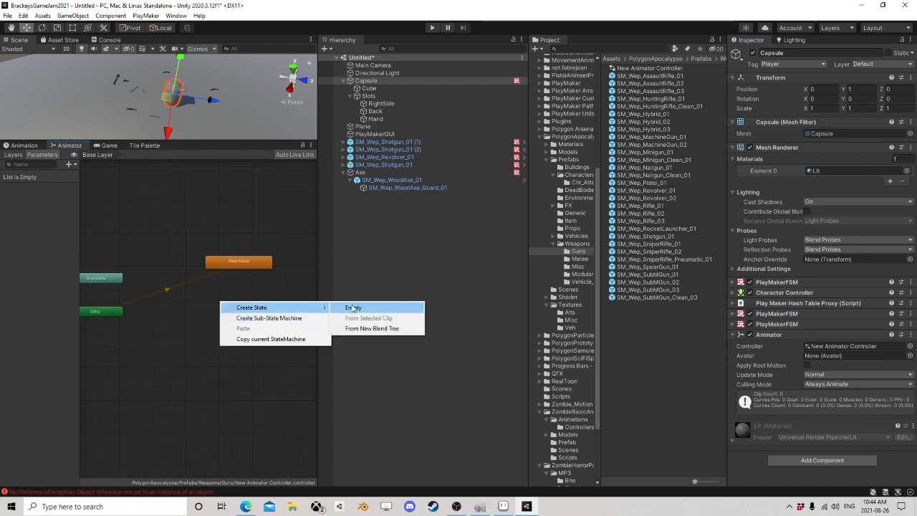
click(359, 306)
right_click(227, 331)
mouse_move(240, 337)
click(358, 337)
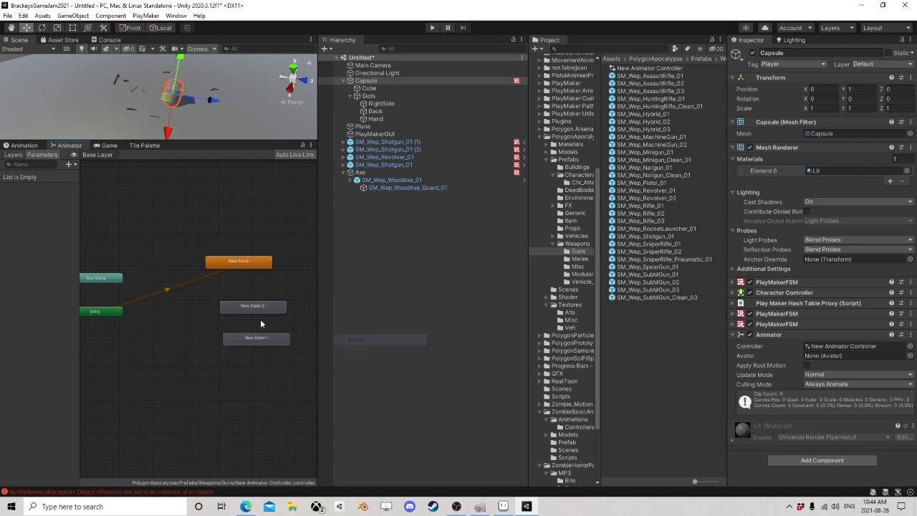
mouse_move(268, 309)
mouse_down()
mouse_move(245, 303)
mouse_move(255, 303)
mouse_up()
drag(263, 338, 239, 343)
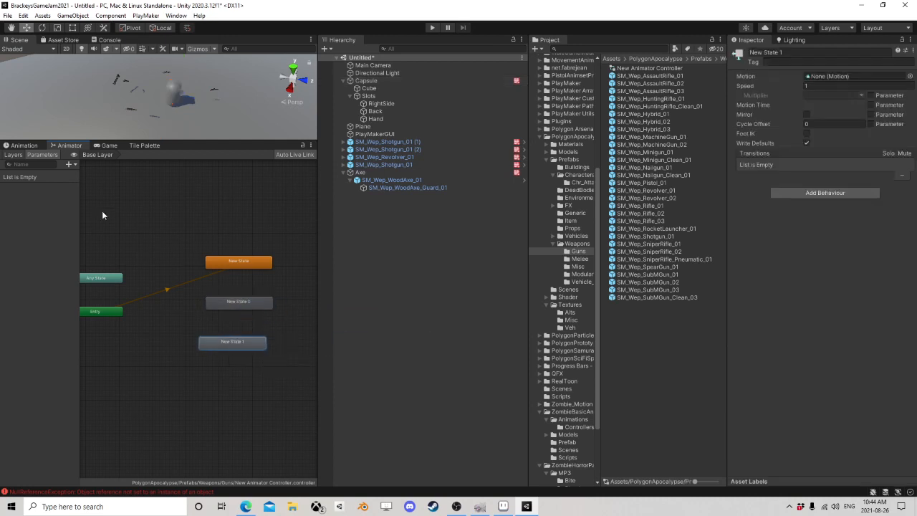
Step: Add an integer parameter named WeaponStle to the Animator Controller
click(70, 165)
click(90, 185)
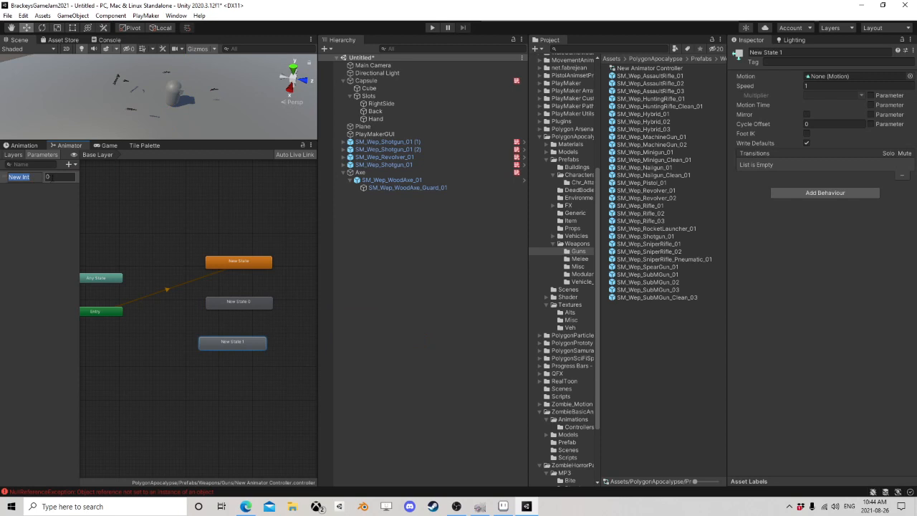
text(WeaponState)
key(Return)
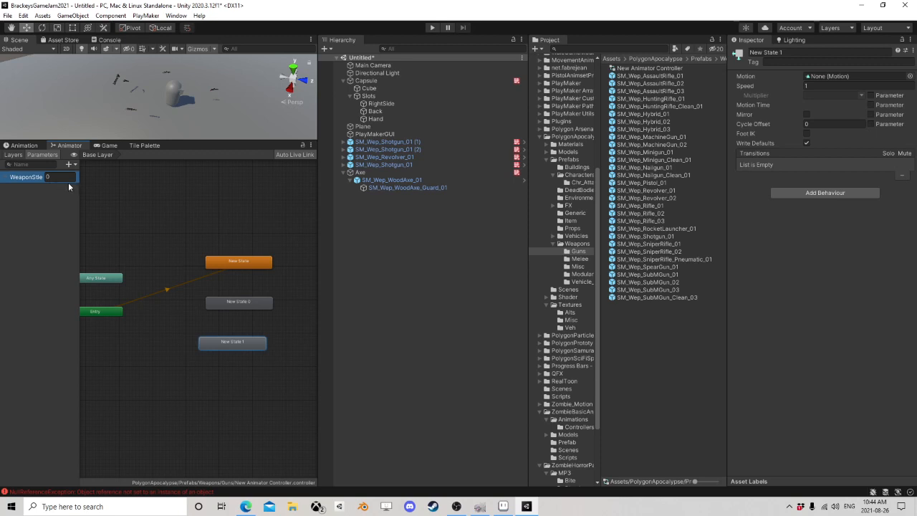
Step: Move New State and New State 0 closer to Any State and Entry, keeping them stacked
drag(257, 266, 216, 258)
drag(240, 304, 200, 295)
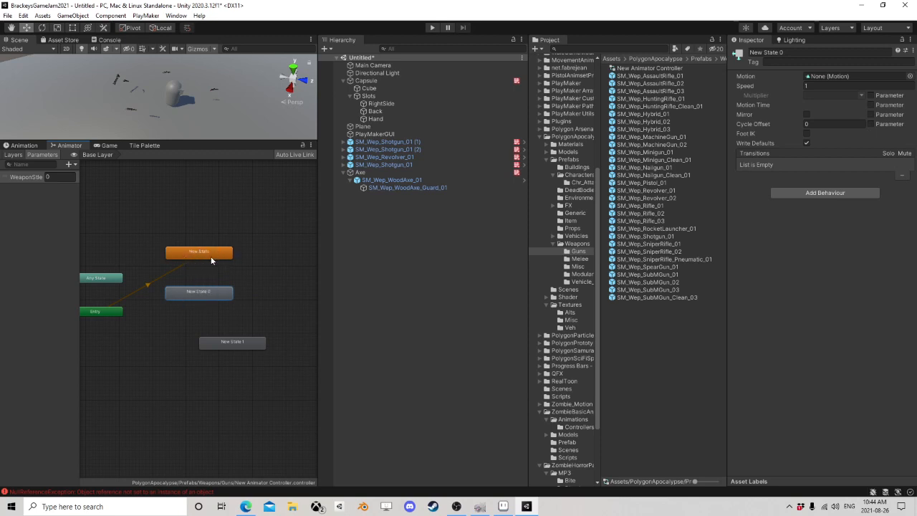
scroll(205, 262, up, 2)
scroll(209, 267, up, 2)
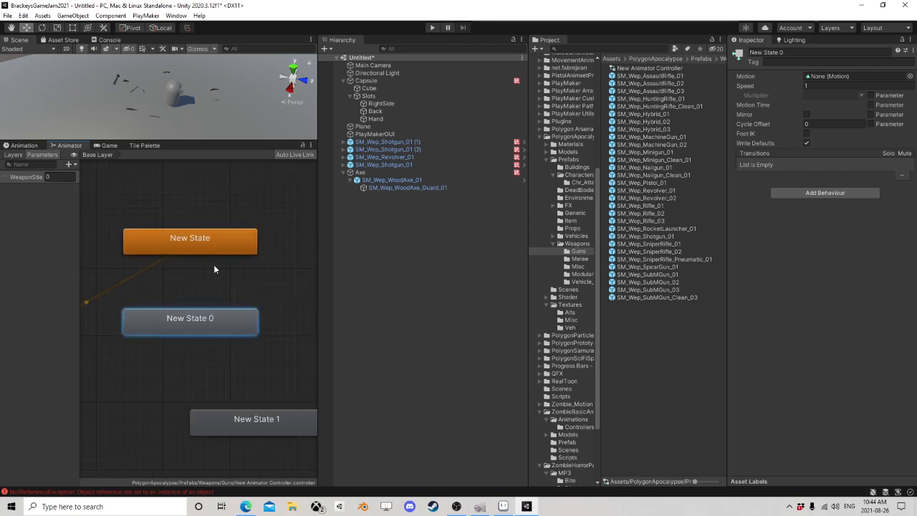
Step: Link New State and New State 0 with transitions in both directions
right_click(195, 246)
click(216, 253)
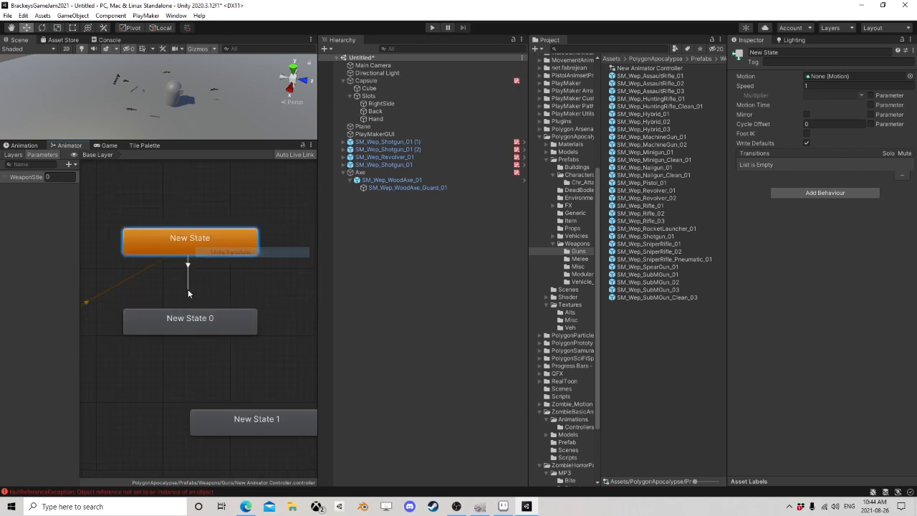
click(188, 294)
right_click(192, 249)
click(213, 257)
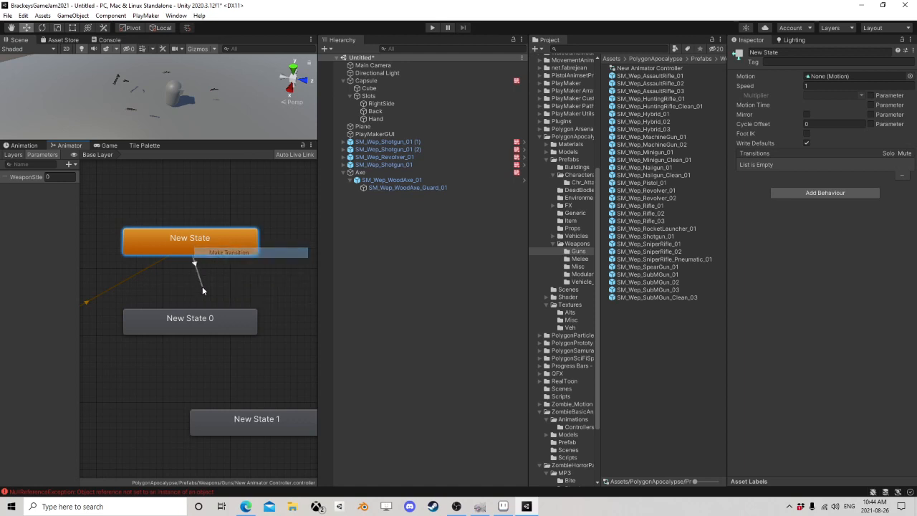
click(188, 322)
right_click(220, 327)
click(237, 329)
click(221, 246)
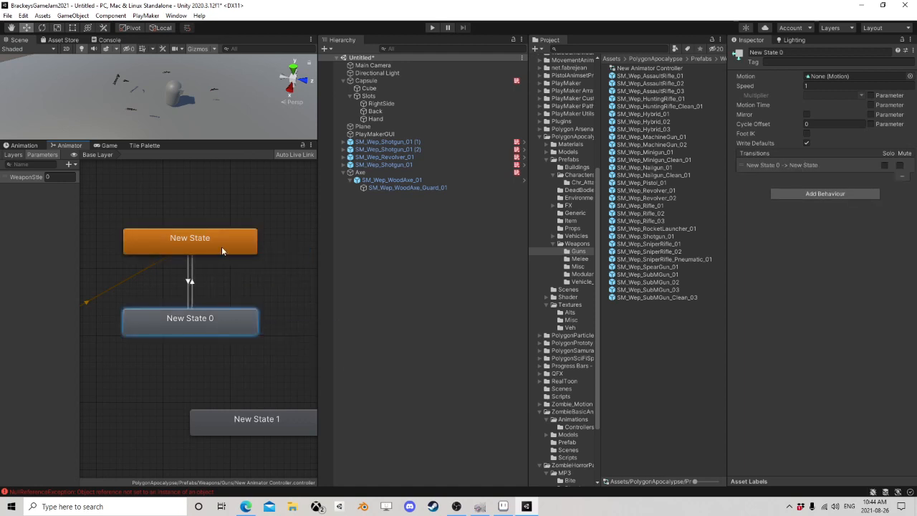
Step: Give the New State to New State 0 transition the condition WeaponStle NotEqual 0
click(189, 281)
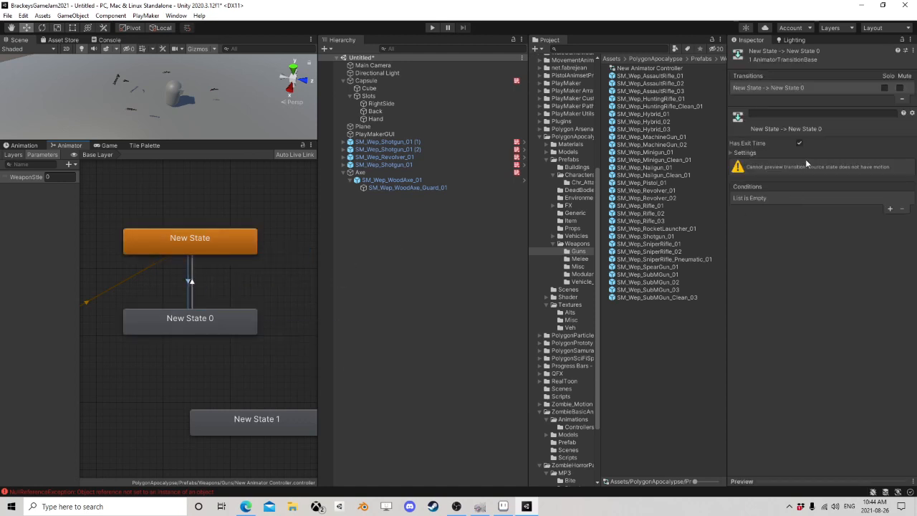
click(890, 209)
click(771, 200)
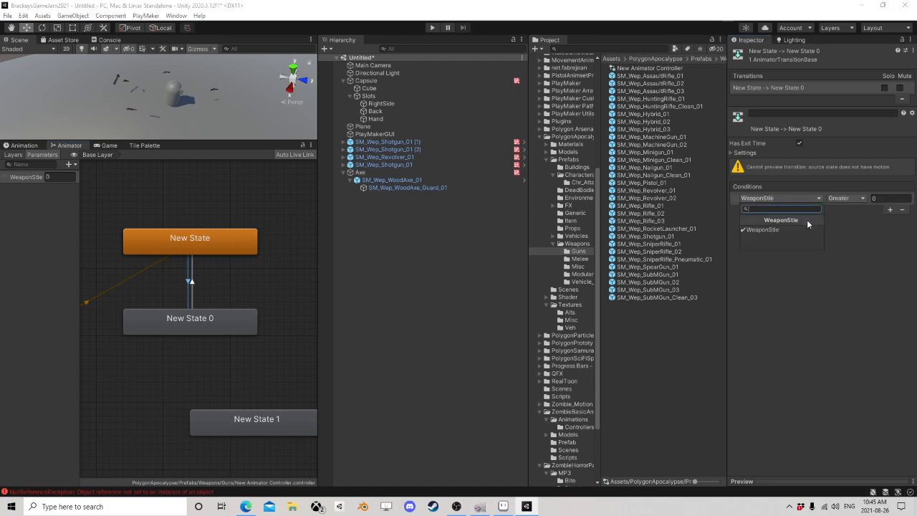
click(807, 220)
click(852, 198)
click(855, 241)
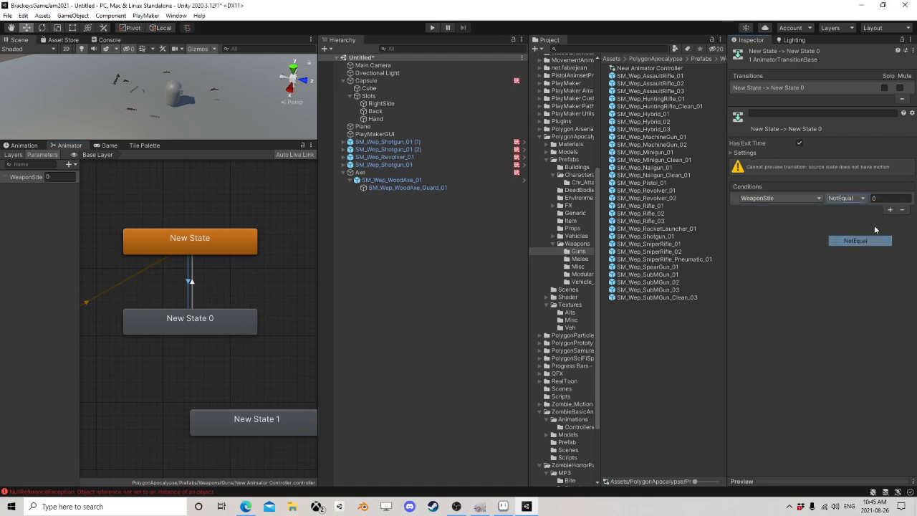
click(889, 199)
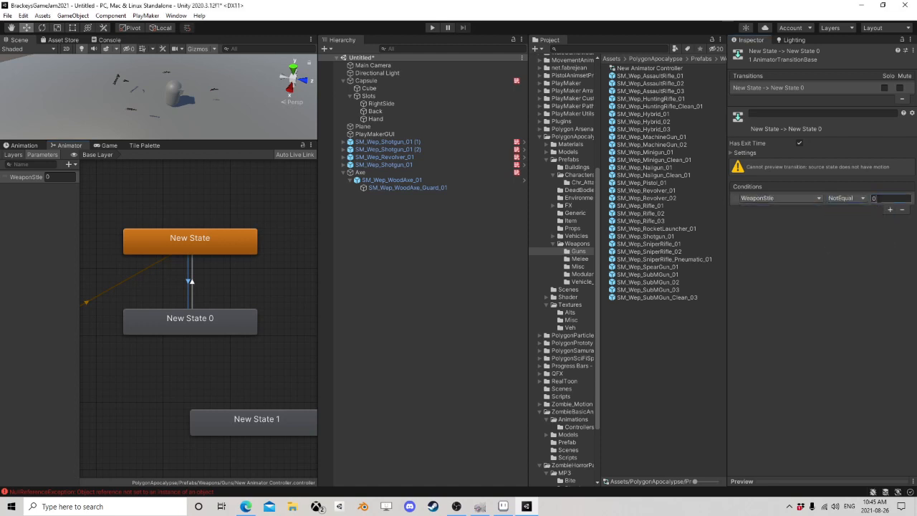
Step: Give the return transition from New State 0 to New State the condition WeaponStle Equals 0
click(192, 282)
click(192, 282)
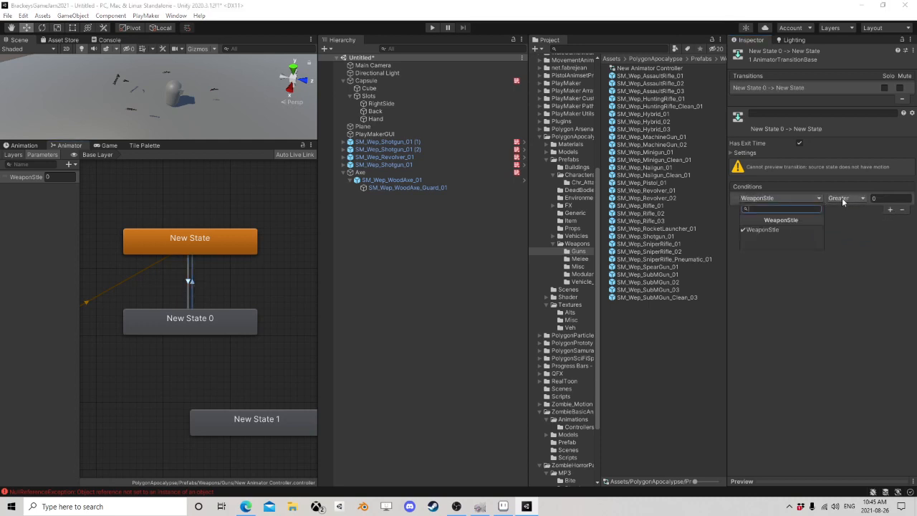
click(845, 198)
click(854, 230)
click(880, 199)
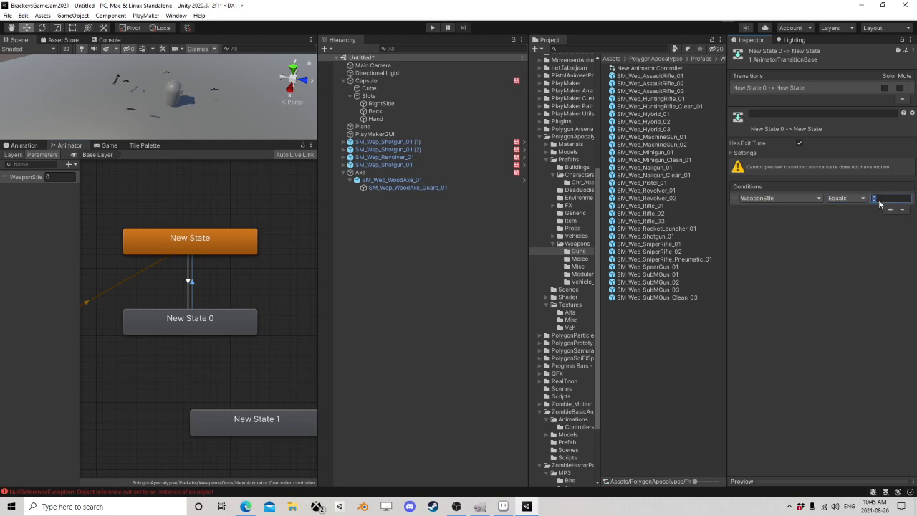
click(241, 293)
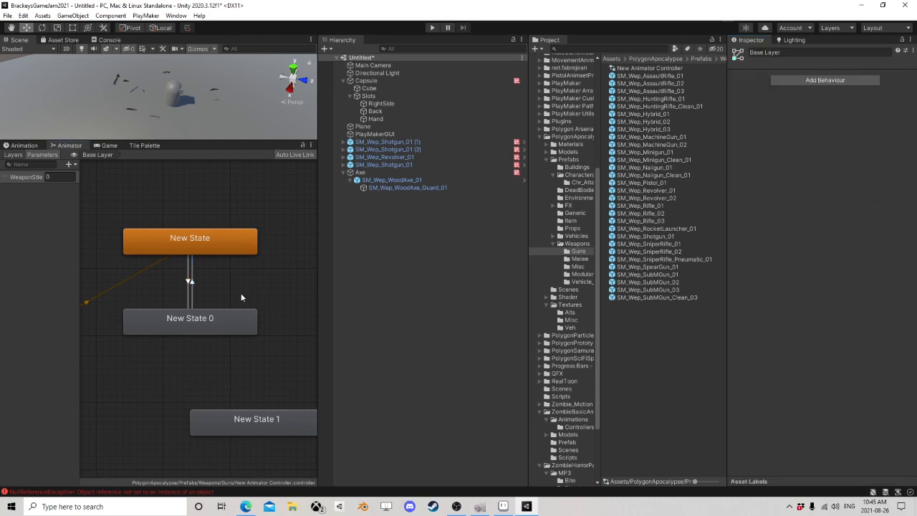
Step: Move New State 0 up so it sits closer beneath New State
drag(196, 318, 196, 299)
scroll(259, 286, down, 3)
middle_drag(260, 250, 231, 294)
scroll(231, 288, up, 2)
Step: Add a trigger parameter named Attack to the Animator Controller
click(69, 164)
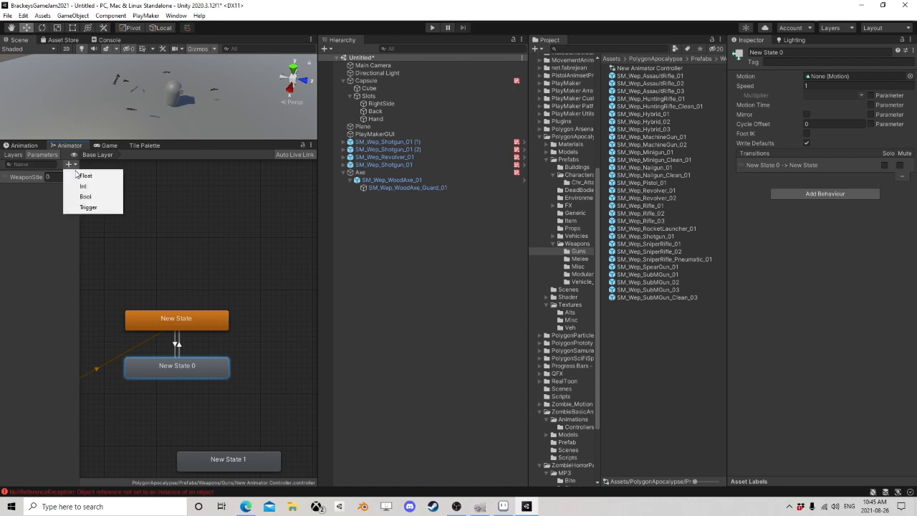
click(78, 202)
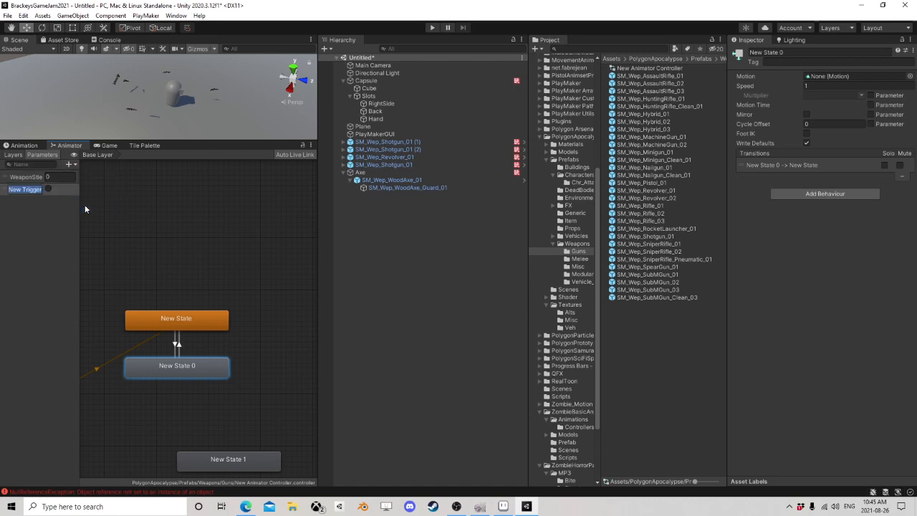
text(Attack)
key(Return)
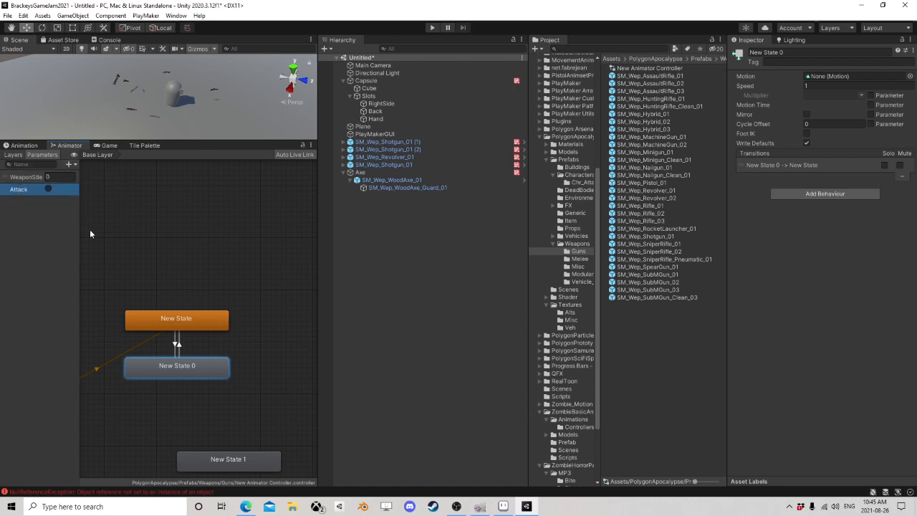
Step: Move New State 1 above New State and make a transition to it from New State
scroll(198, 264, up, 1)
middle_drag(250, 381, 222, 349)
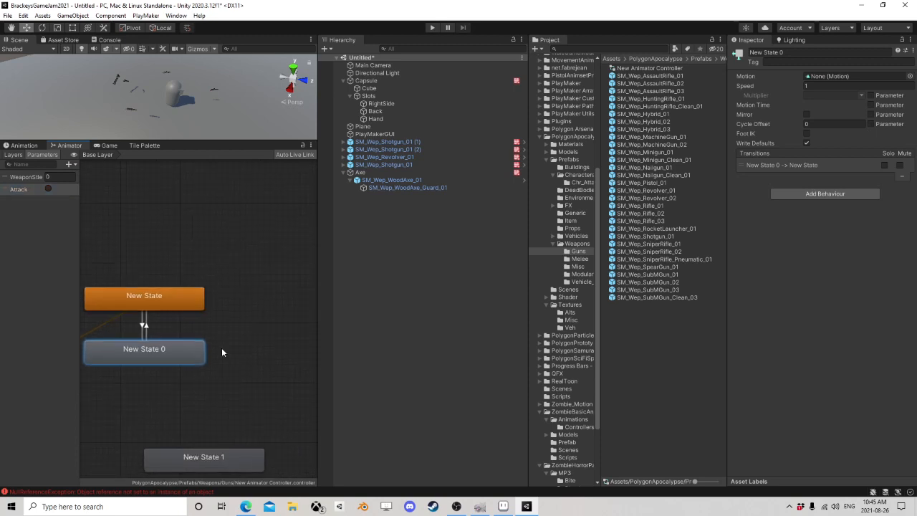
drag(214, 458, 238, 209)
right_click(152, 298)
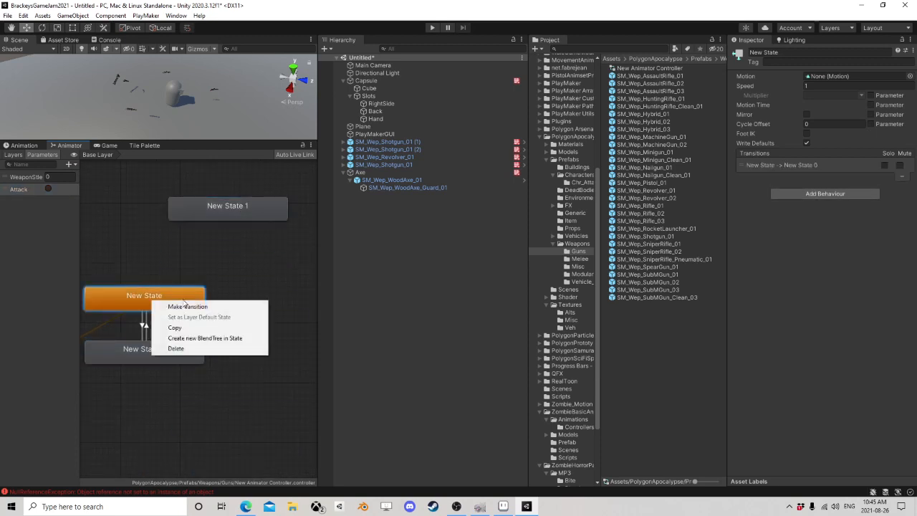
click(182, 307)
click(229, 221)
scroll(236, 251, up, 2)
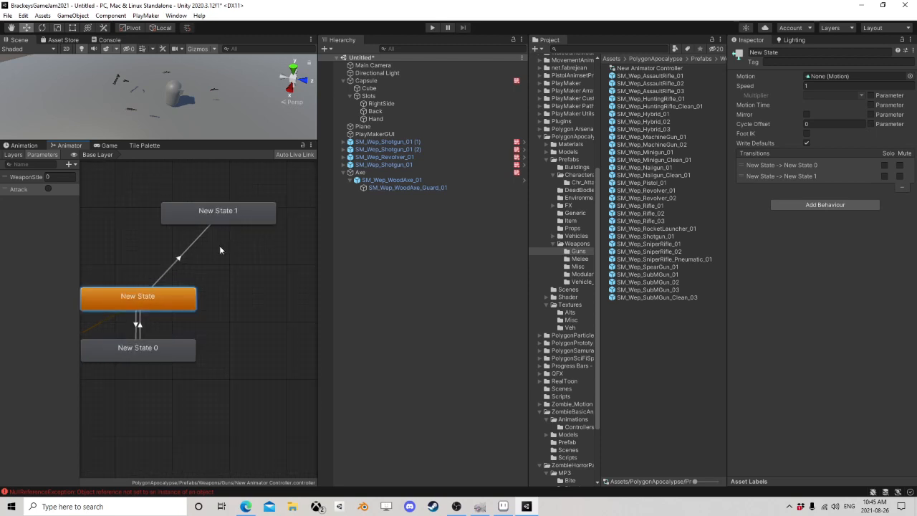
drag(249, 221, 225, 204)
Step: Create another empty state beside New State 1 and make a transition to it from New State
right_click(249, 219)
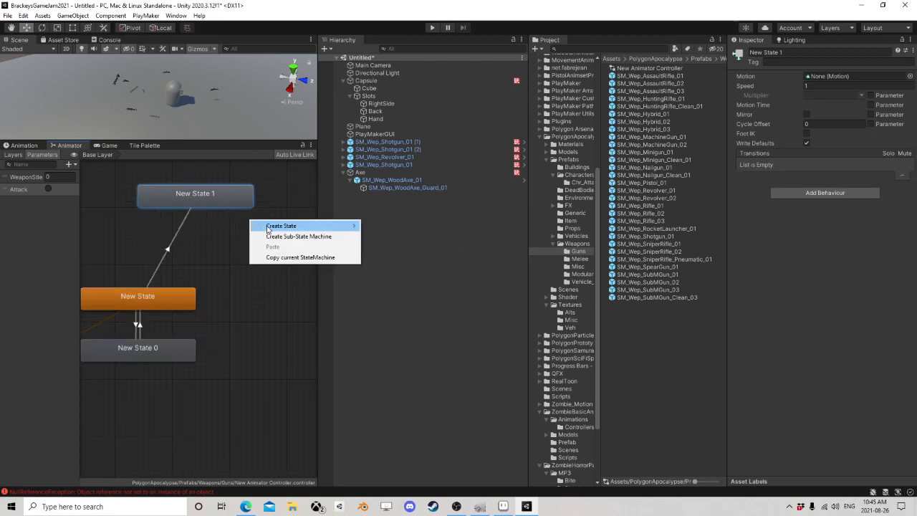
mouse_move(272, 223)
click(391, 226)
drag(312, 227, 298, 195)
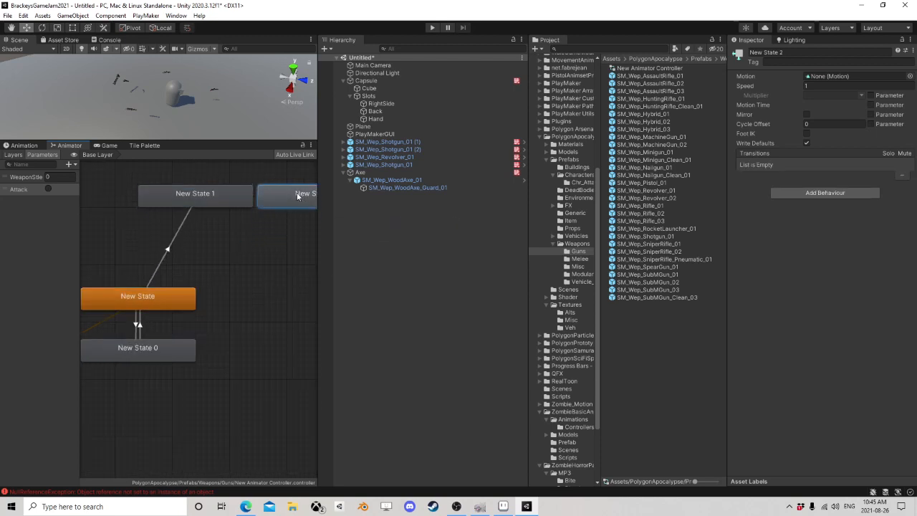
right_click(185, 285)
click(202, 298)
click(278, 208)
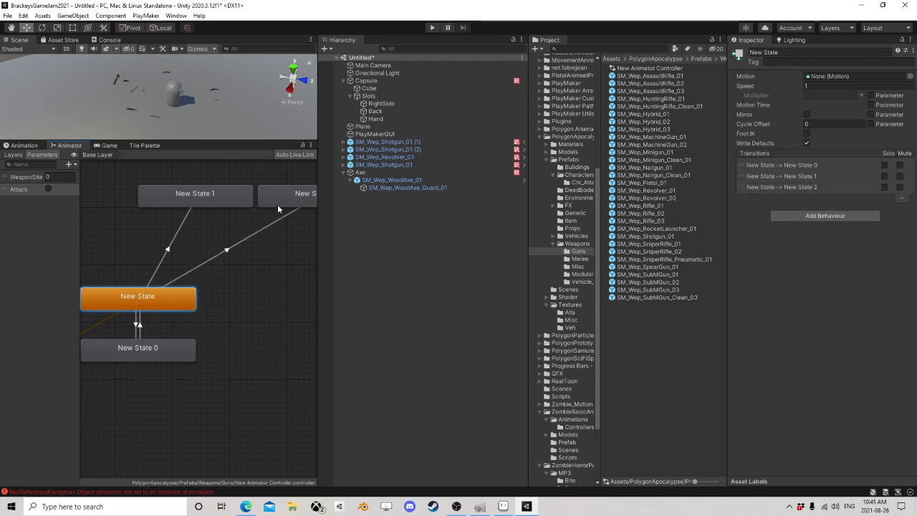
Step: Add an Attack condition to the transition from New State to New State 1
click(214, 194)
click(294, 194)
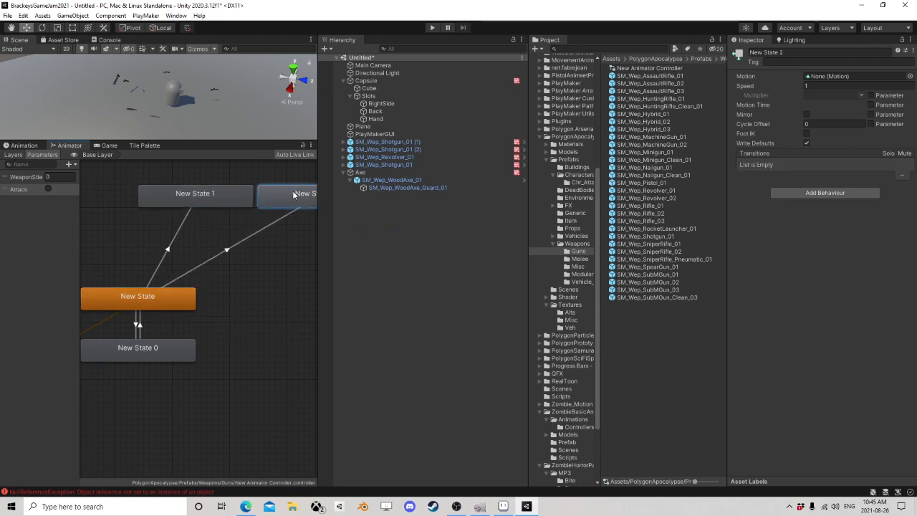
click(214, 194)
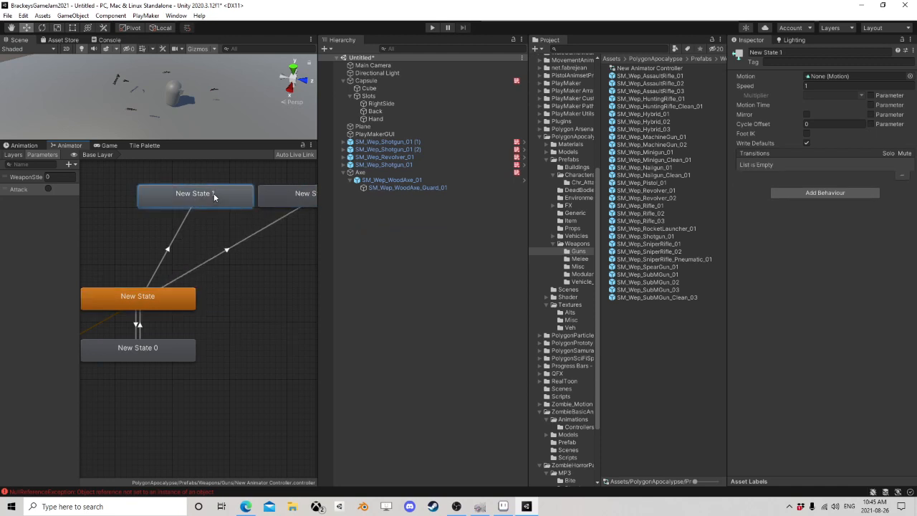
click(174, 235)
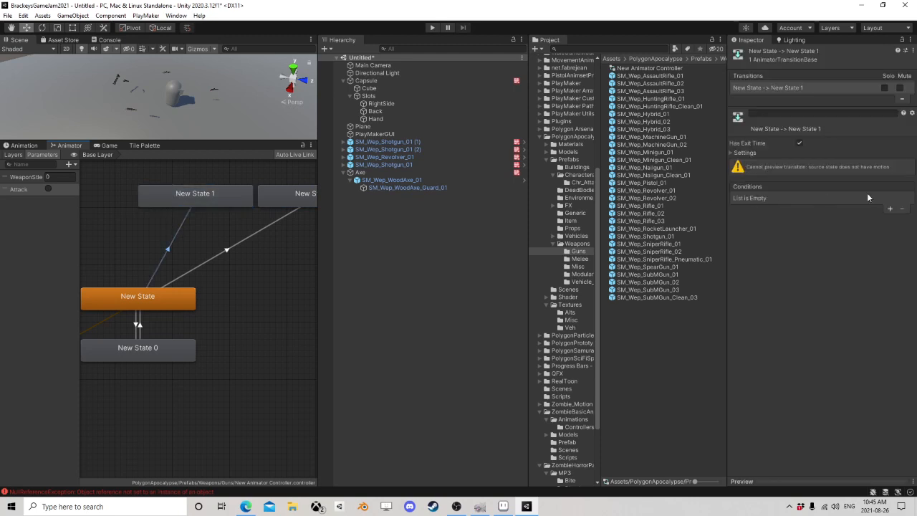
click(890, 211)
click(792, 197)
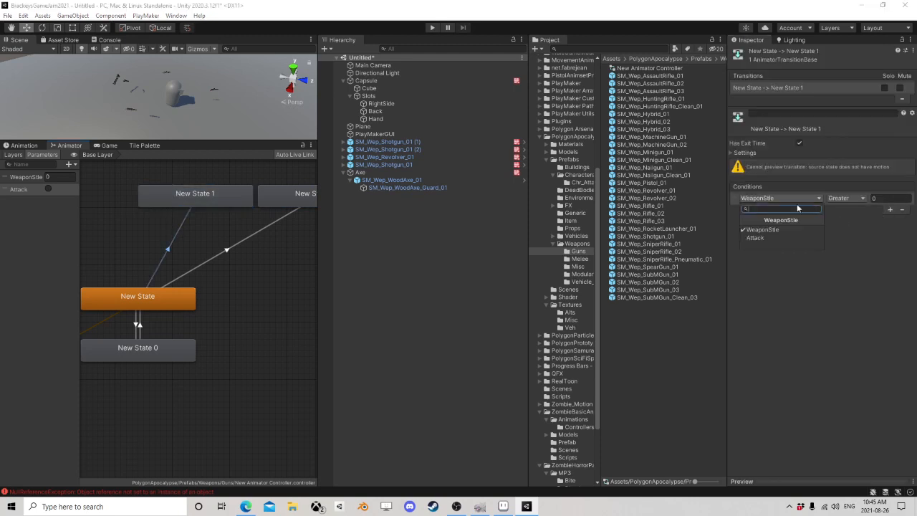
click(758, 239)
Step: Add an Attack condition to the transition from New State to New State 2
click(292, 209)
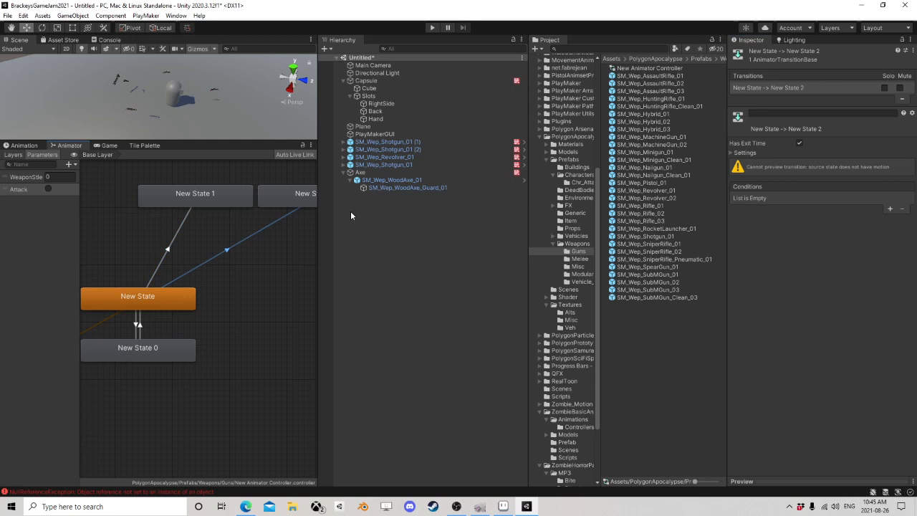
click(890, 209)
click(771, 197)
click(759, 236)
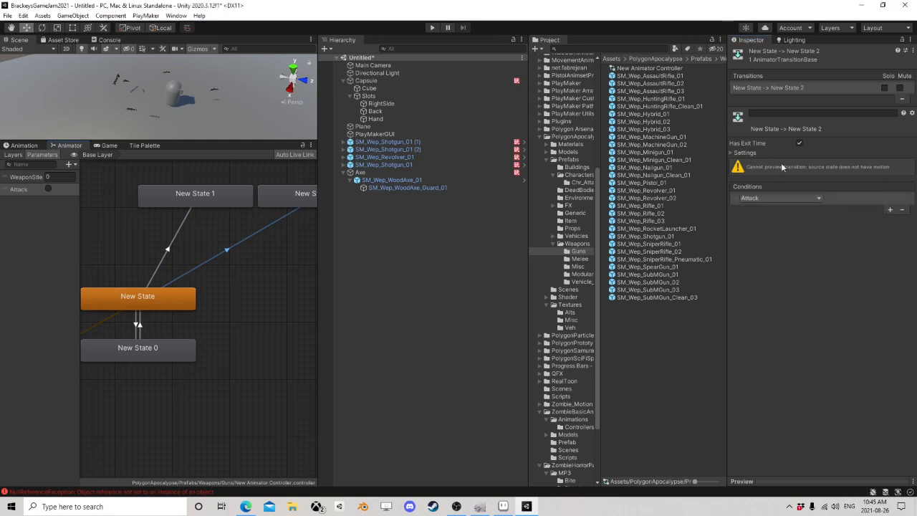
Step: Turn off exit time on the New State to New State 1 transition and add a second condition, WeaponStle Equals 0
click(171, 237)
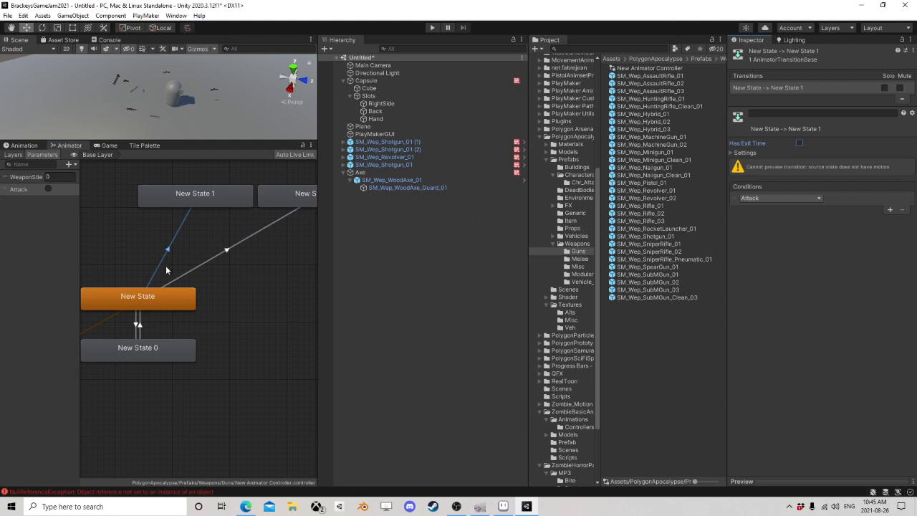
click(891, 212)
click(781, 209)
click(760, 237)
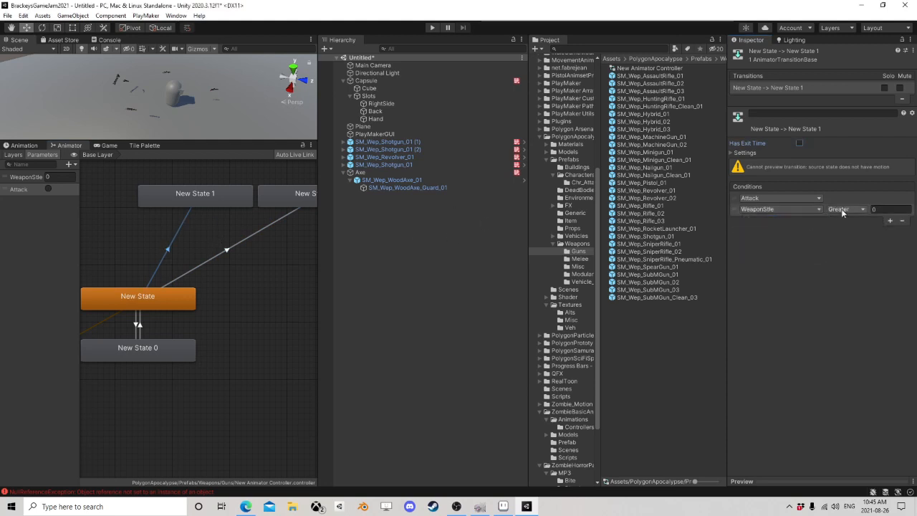
click(843, 209)
click(847, 241)
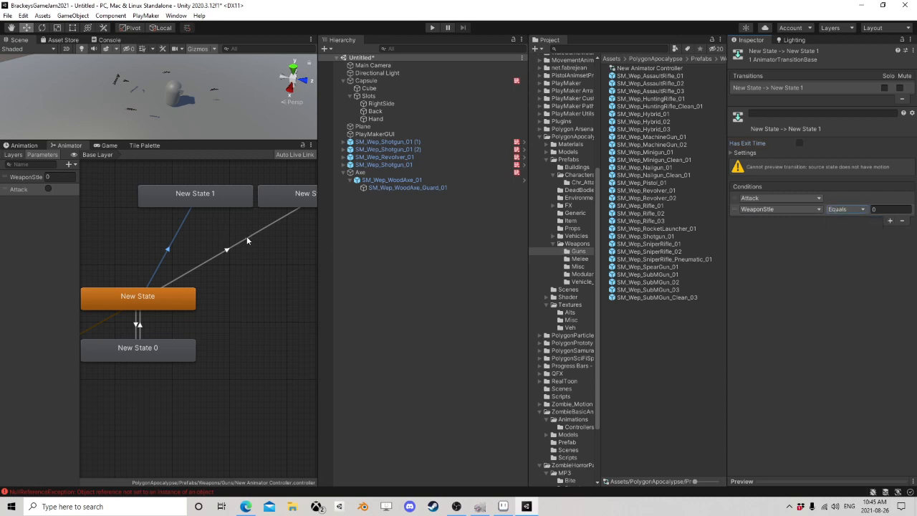
Step: Add a second condition, WeaponStle Equals 1, to the New State to New State 2 transition
click(247, 237)
click(889, 211)
click(785, 207)
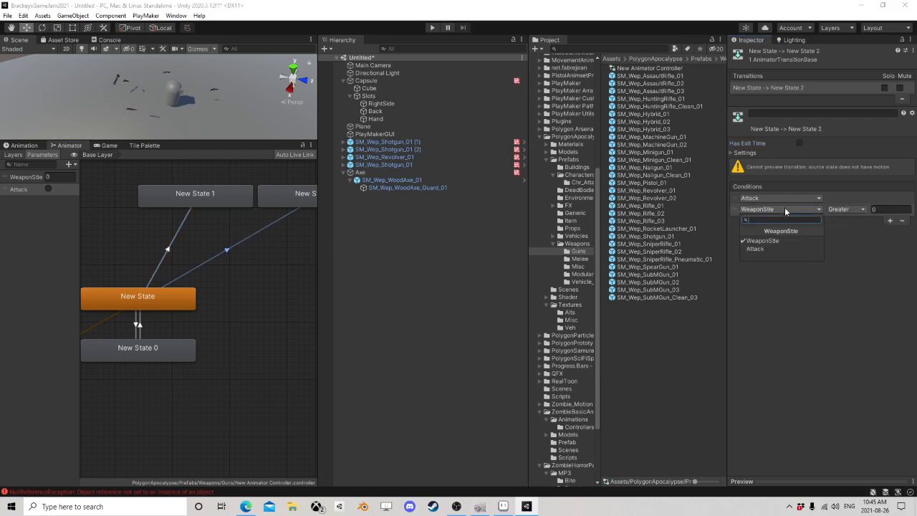
click(761, 237)
click(845, 210)
click(853, 241)
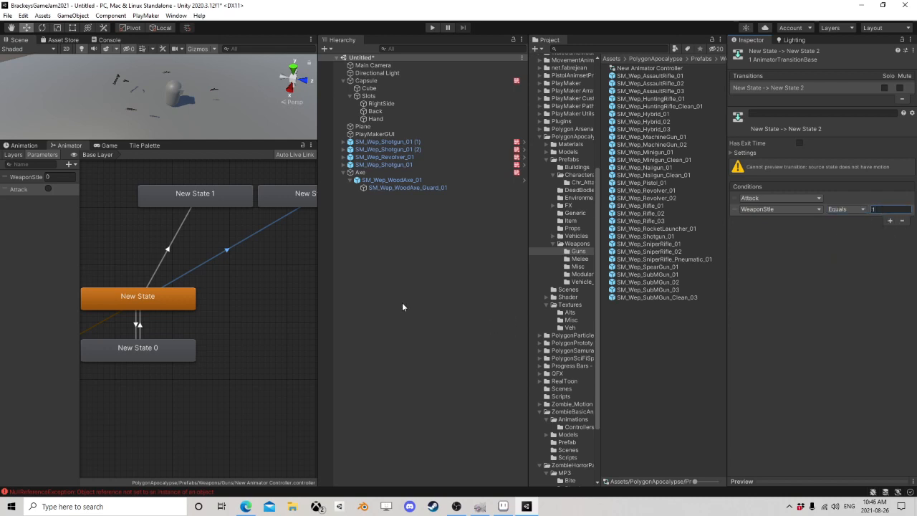
scroll(251, 271, down, 2)
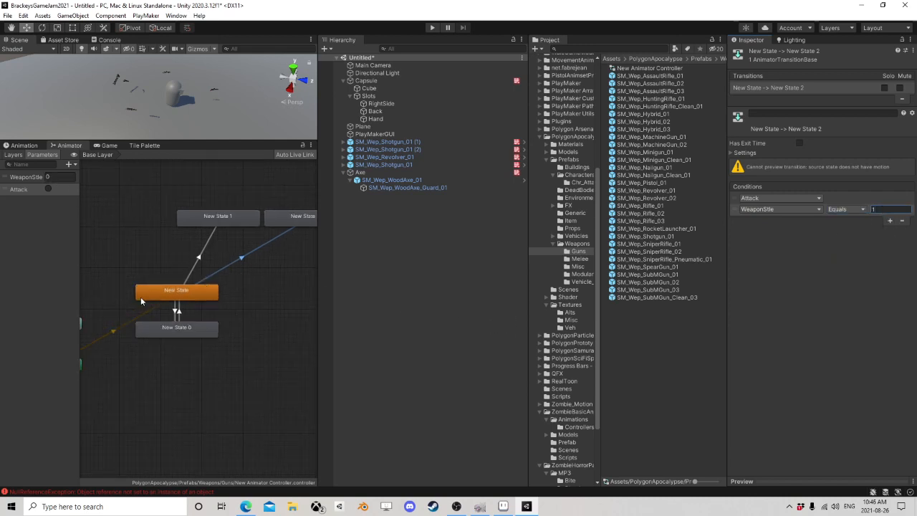
scroll(255, 296, down, 3)
middle_drag(250, 290, 210, 277)
scroll(210, 278, up, 5)
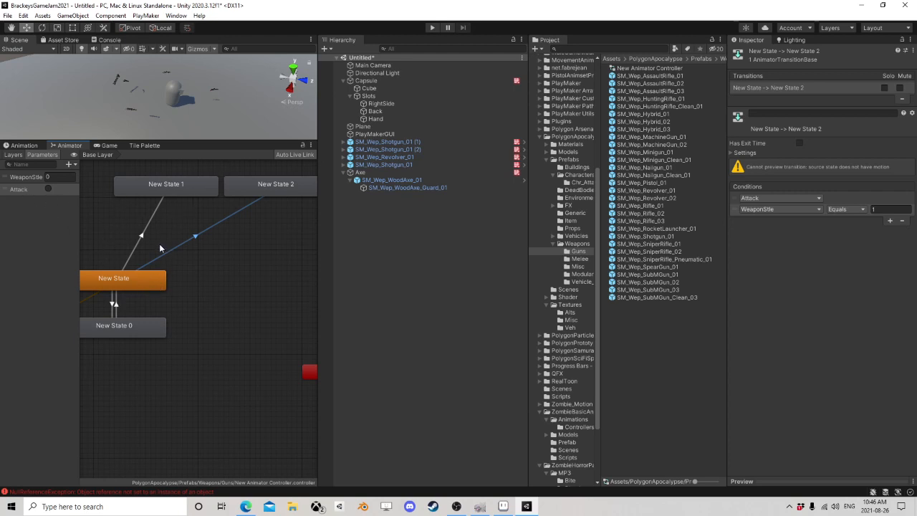
Step: Try a transition from Any State to New State 1 and remove it from the Animator graph
middle_drag(161, 245, 263, 243)
scroll(264, 242, up, 1)
scroll(220, 246, down, 5)
right_click(121, 281)
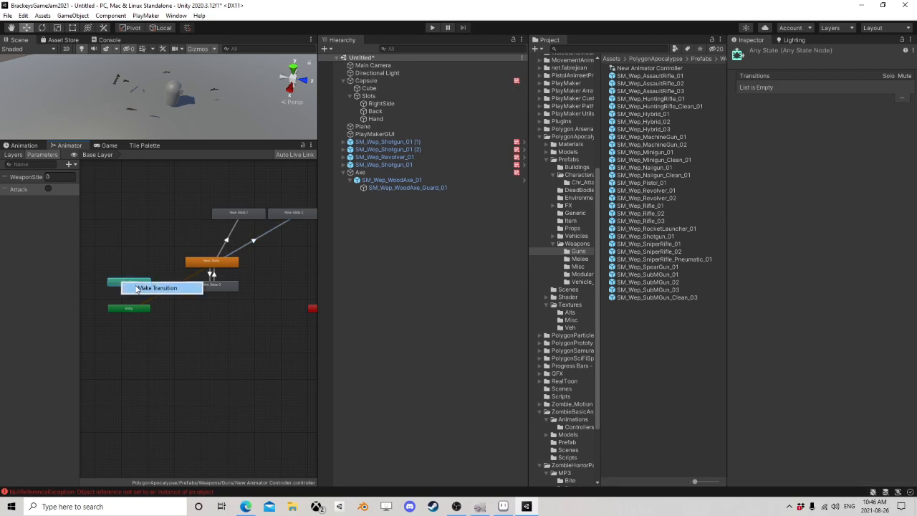
click(154, 289)
click(233, 218)
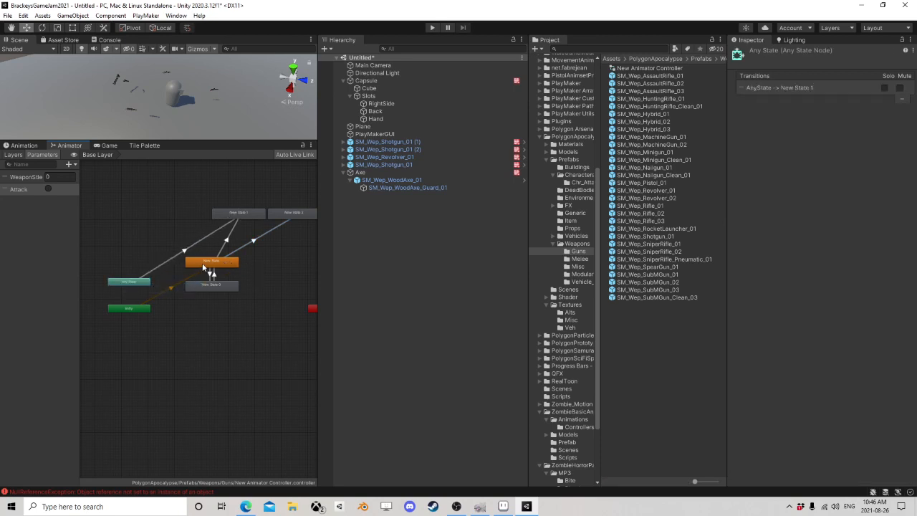
click(184, 251)
click(252, 266)
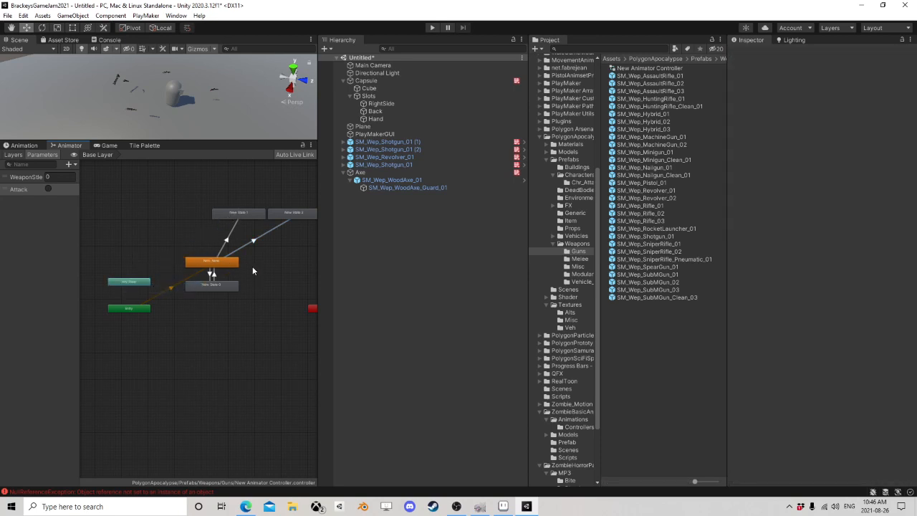
middle_drag(252, 265, 120, 264)
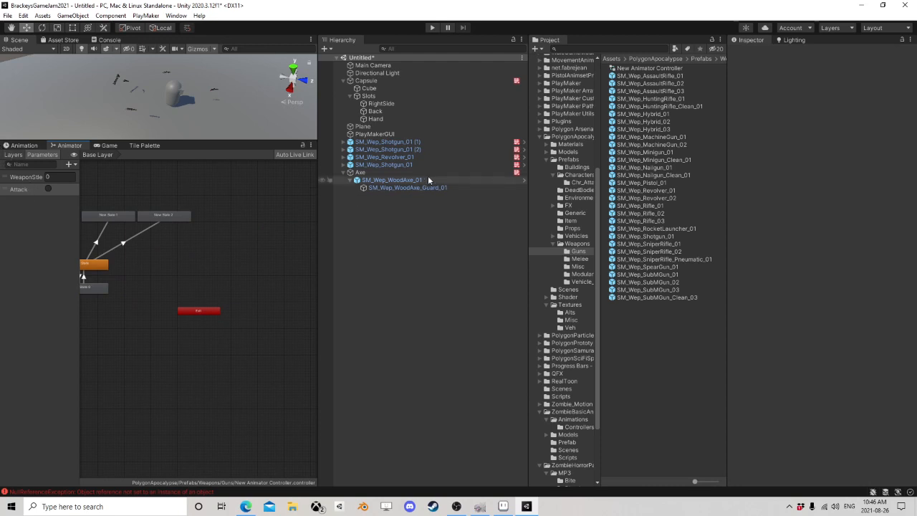
Step: Review the revolver and shotgun objects, the Capsule's first PlayMaker FSM and its State 1 actions, and the Hand slot
click(399, 158)
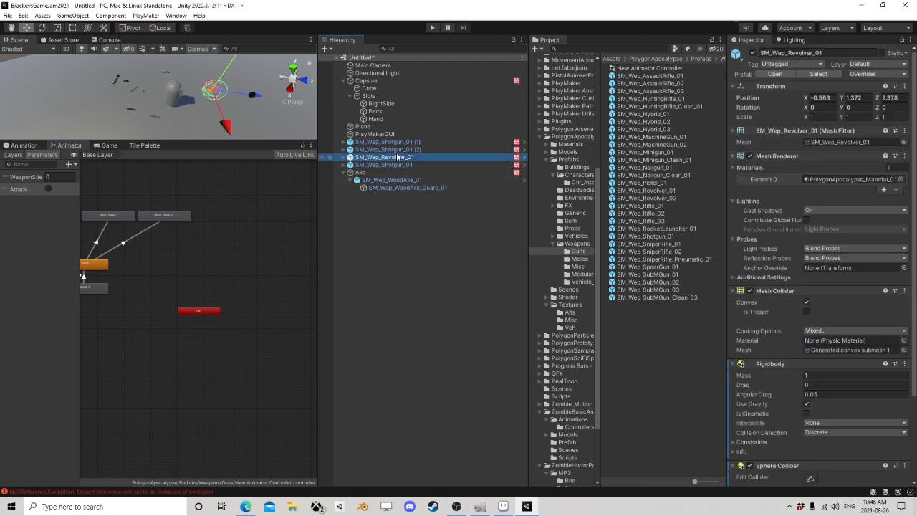
click(399, 149)
click(398, 143)
click(394, 158)
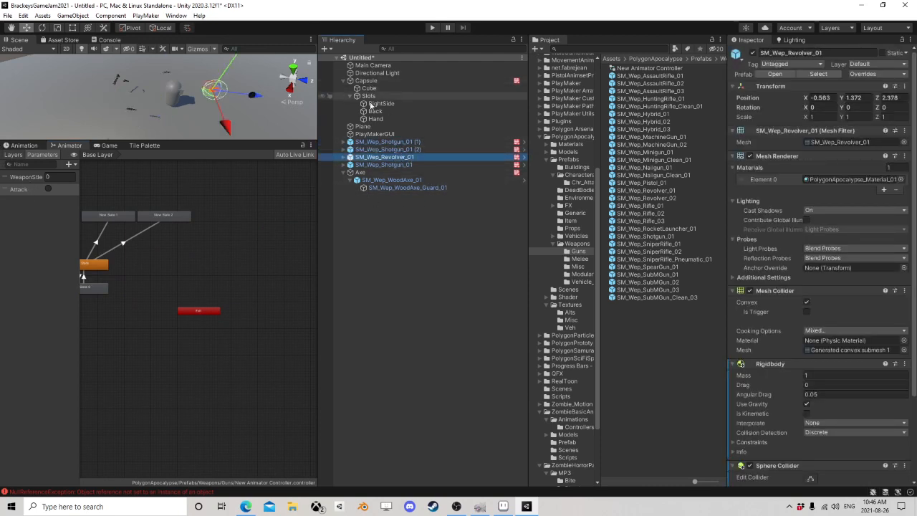
click(379, 80)
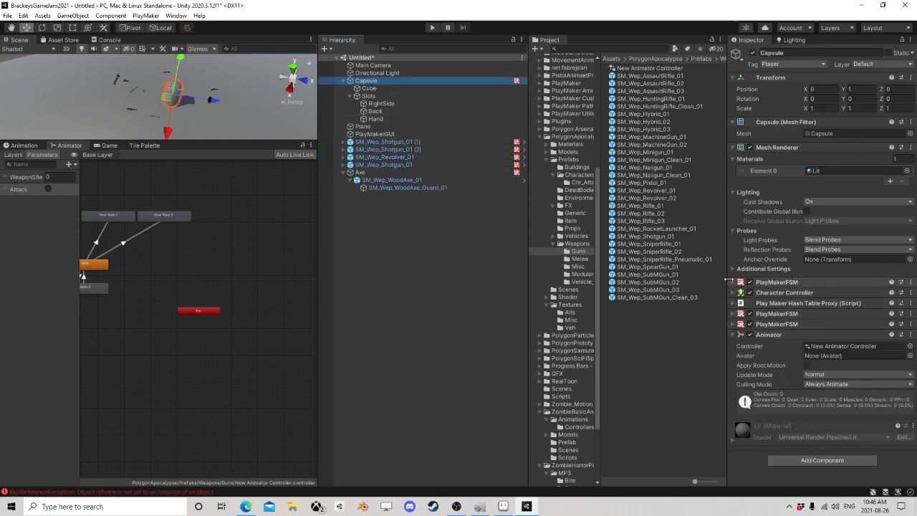
click(783, 284)
click(784, 283)
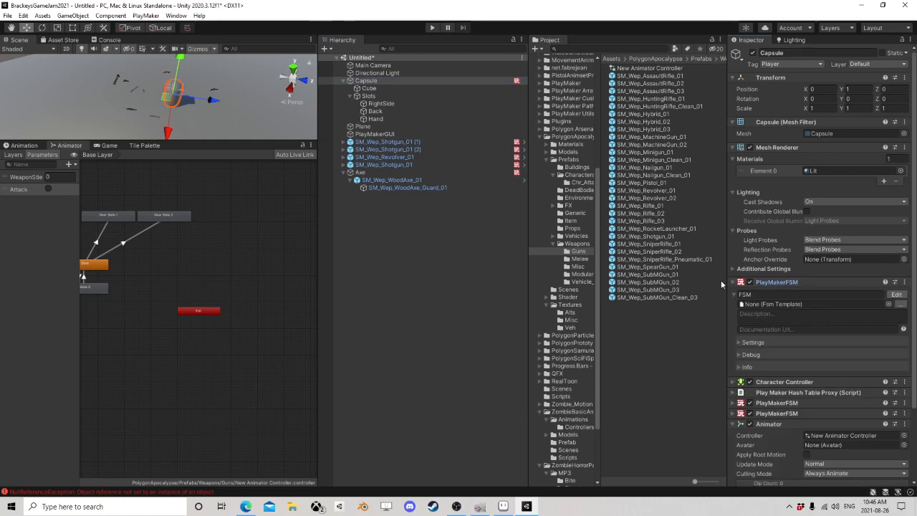
scroll(756, 326, down, 3)
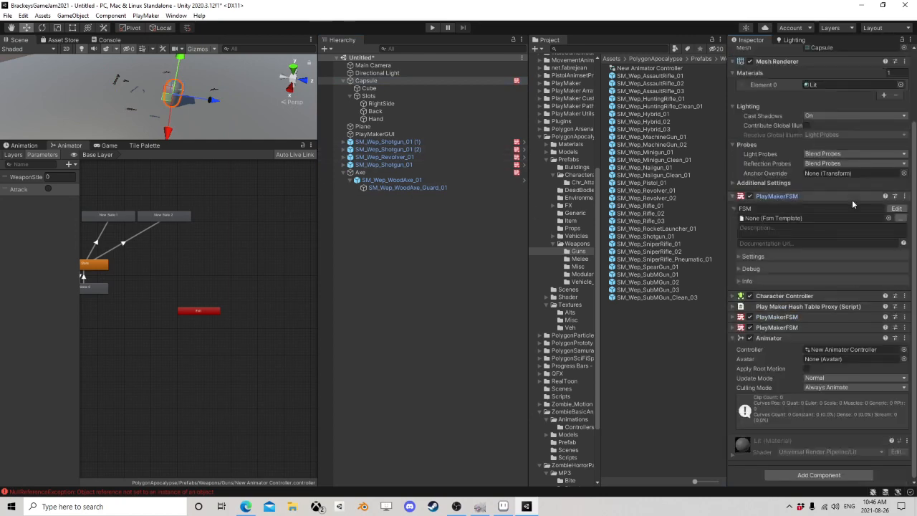
click(897, 209)
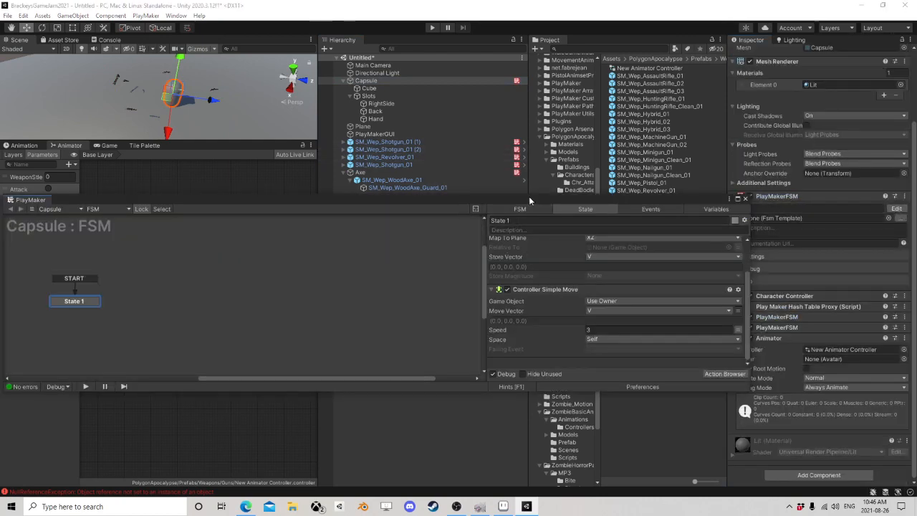
drag(530, 200, 553, 160)
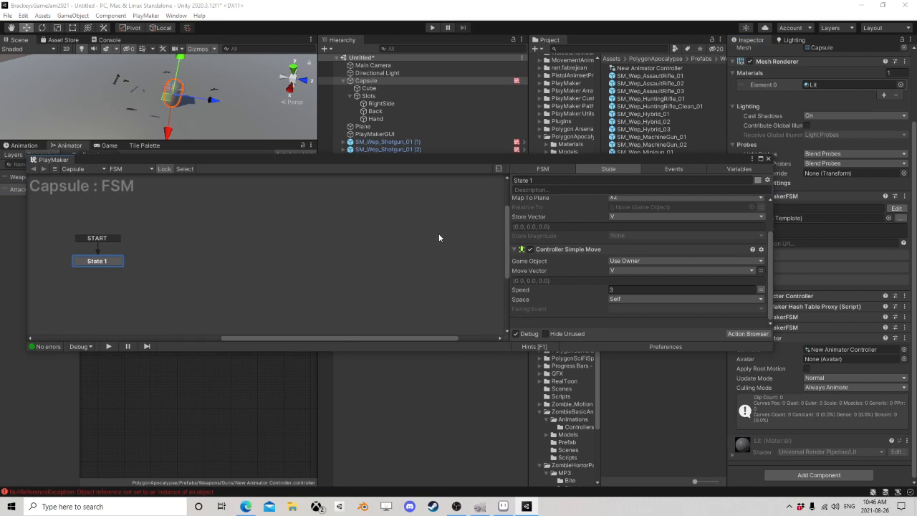
click(768, 159)
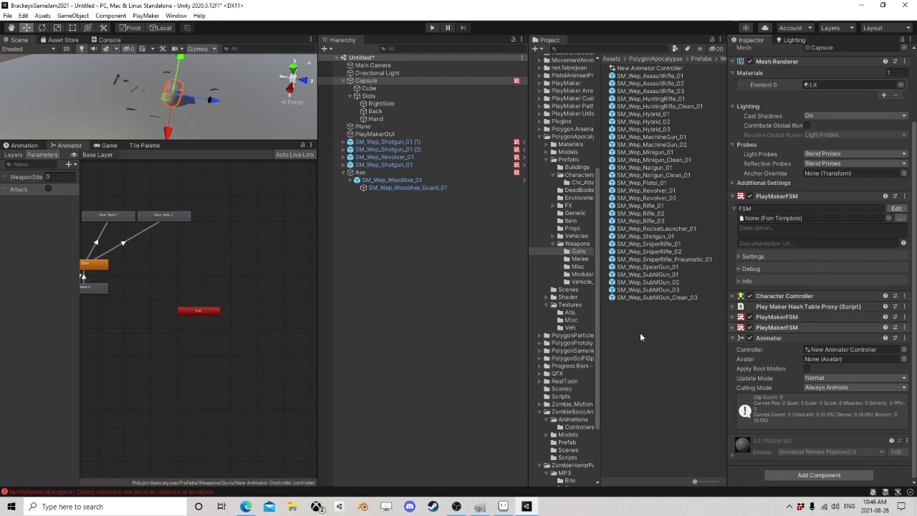
click(375, 120)
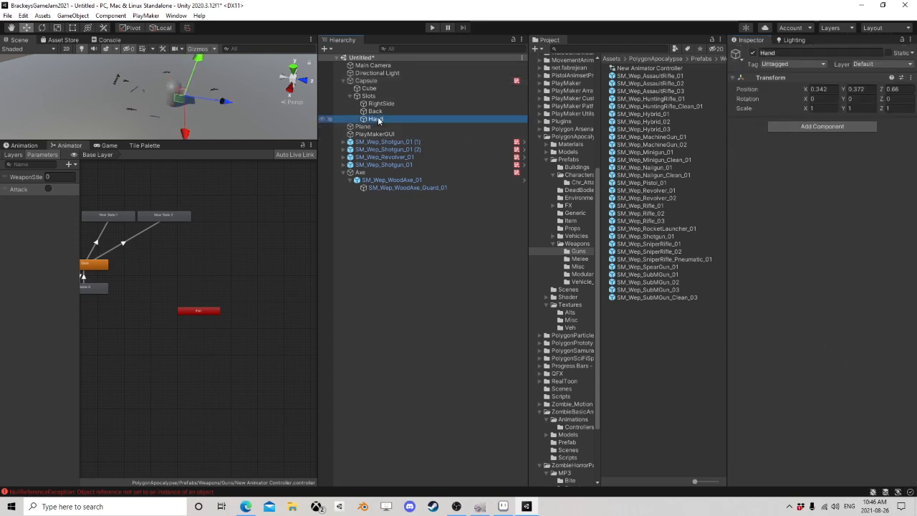
Step: Add a second PlayMakerFSM component to SM_Wep_Revolver_01 and name it Shoot
click(384, 156)
scroll(832, 318, down, 8)
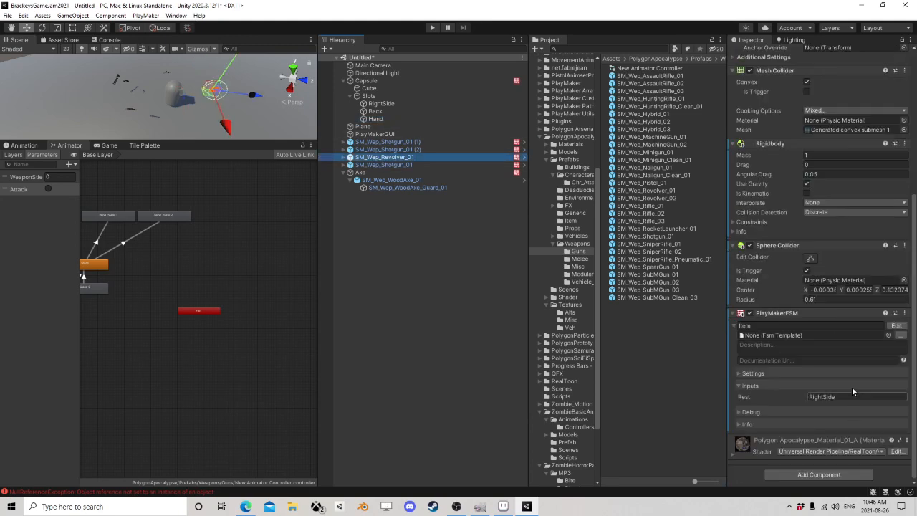
click(809, 474)
text(sp)
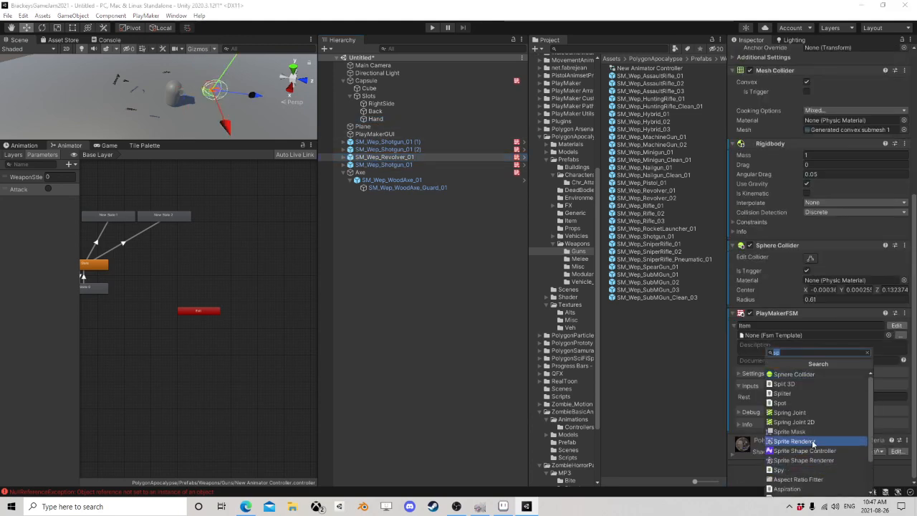
text(fsm)
click(807, 394)
scroll(810, 387, down, 4)
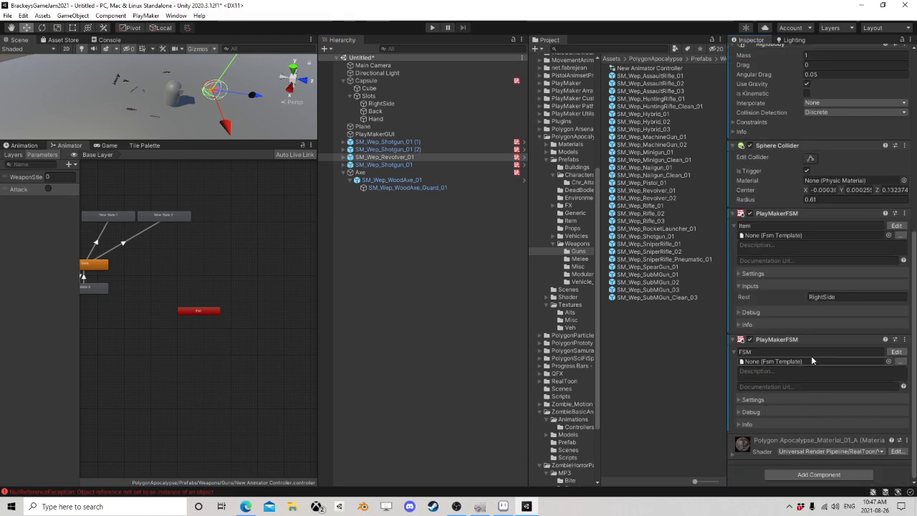
click(791, 352)
text(Shoot)
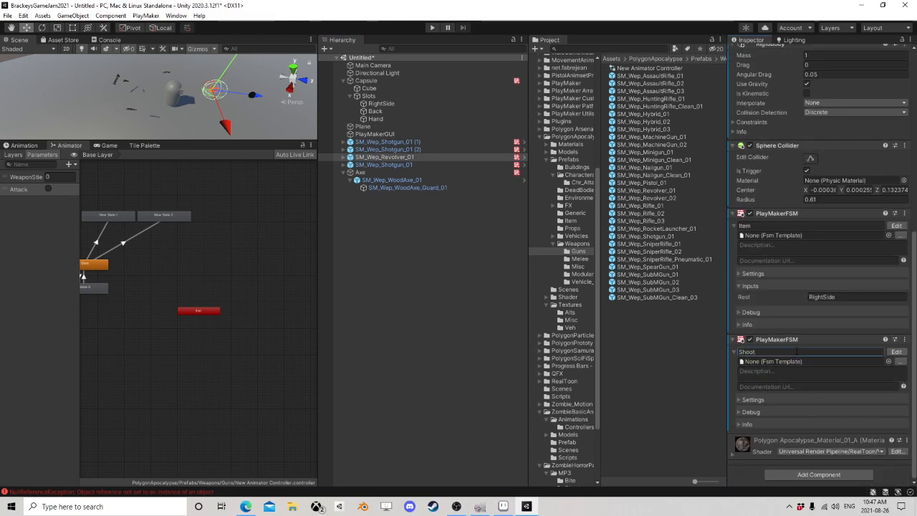
Step: Open the revolver's Shoot FSM for editing and add an event named Shoot
click(896, 352)
click(667, 169)
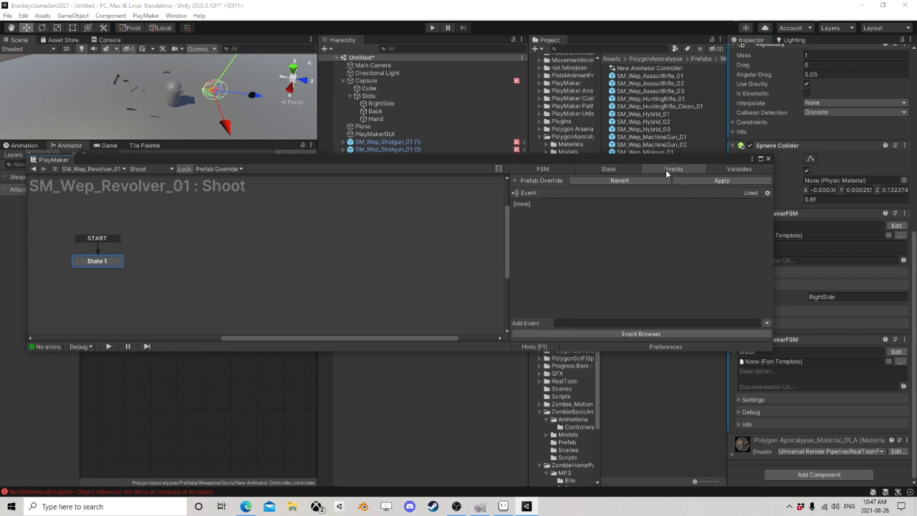
click(599, 322)
text(Shoot)
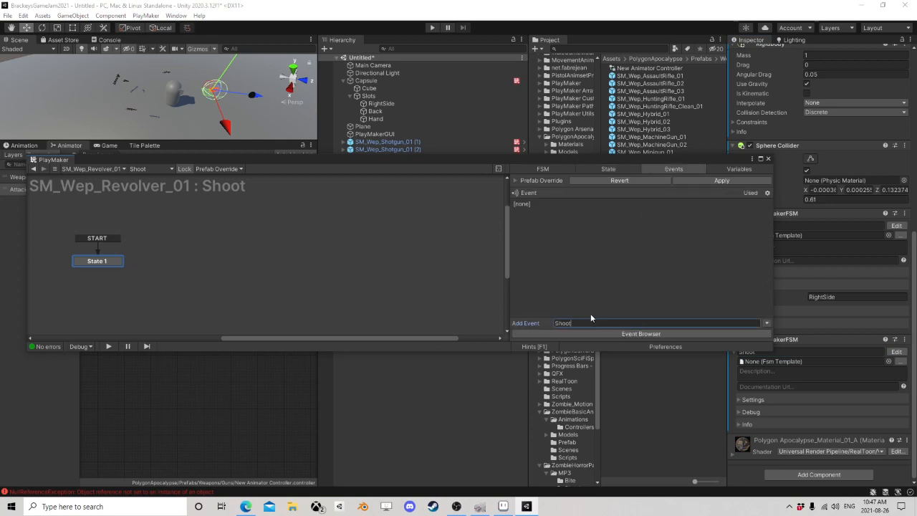
key(Return)
Step: Add State 2 to the Shoot FSM with a Shoot global transition, and close the PlayMaker editor
right_click(203, 262)
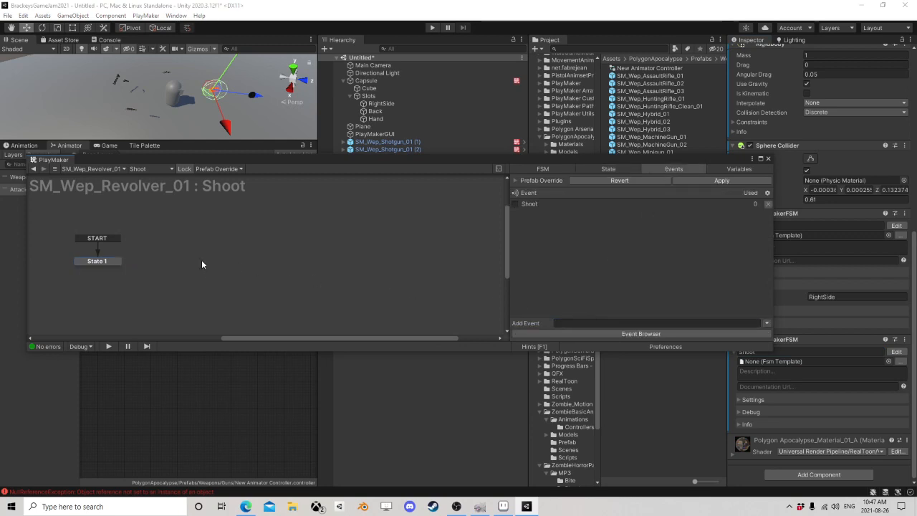
click(215, 264)
right_click(229, 270)
mouse_move(272, 284)
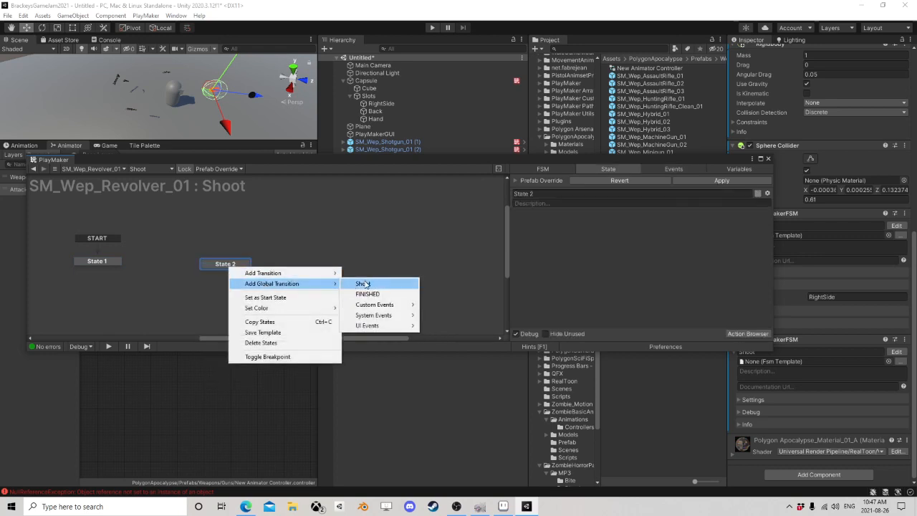
click(365, 284)
click(674, 168)
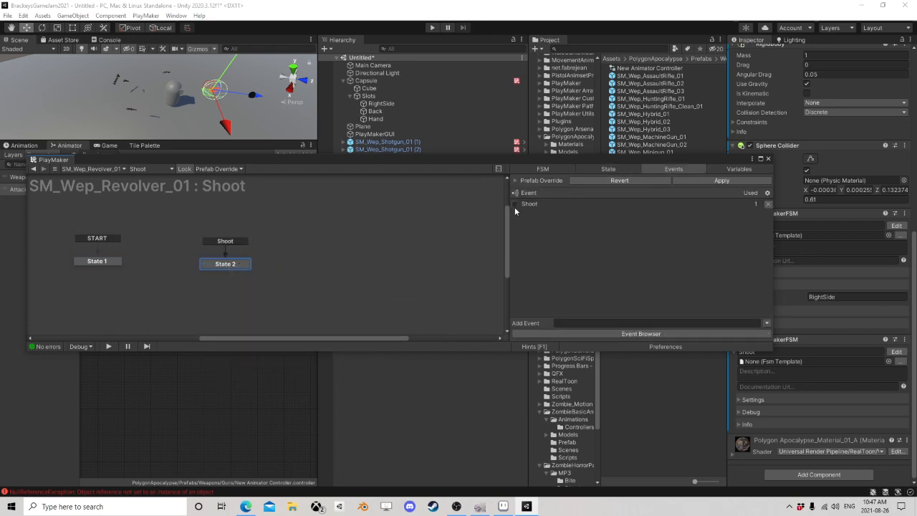
click(769, 159)
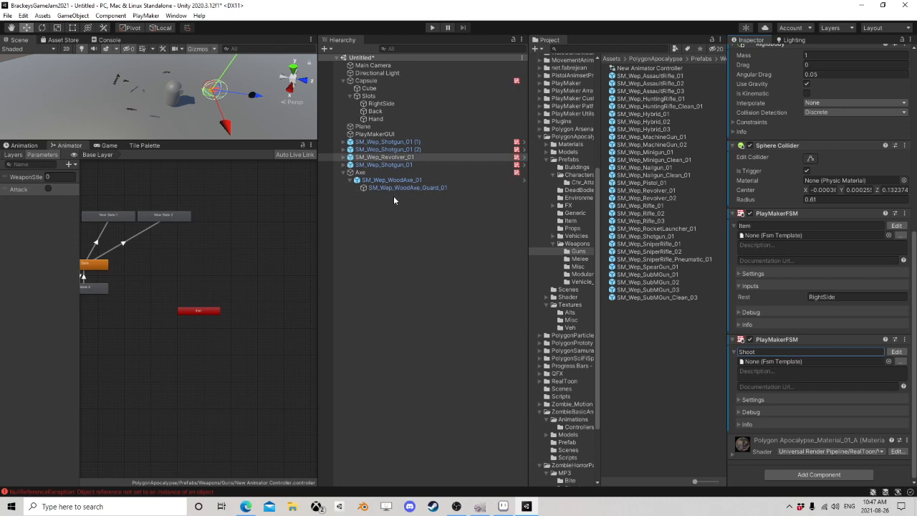
Step: Copy the revolver's Shoot FSM component and paste it as a new component on all three SM_Wep_Shotgun_01 objects
click(385, 156)
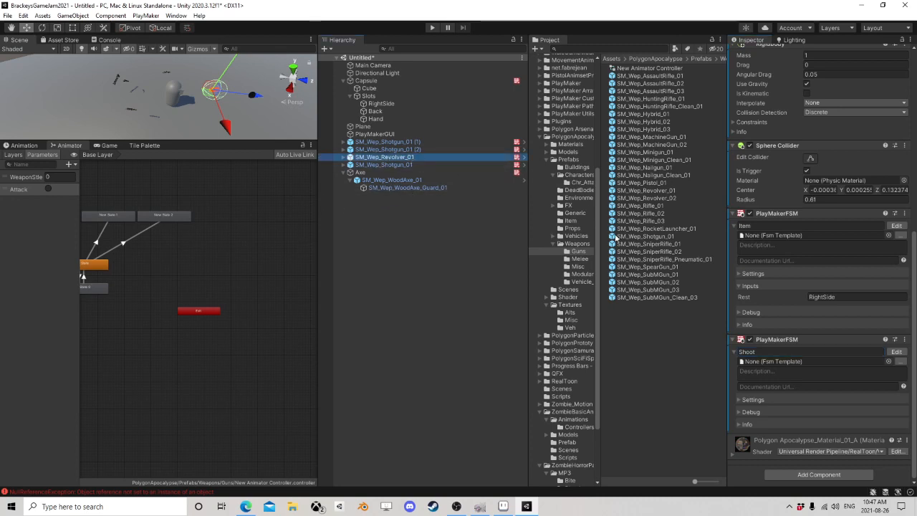
right_click(809, 346)
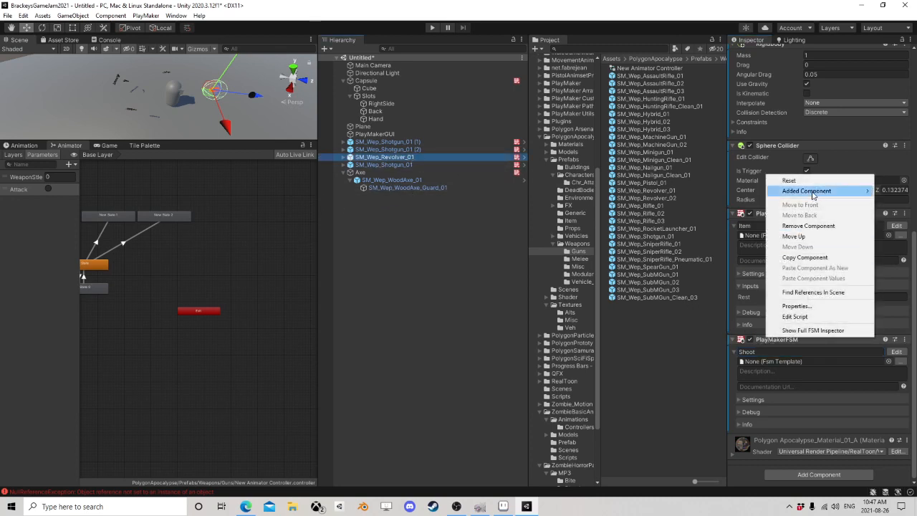
click(805, 257)
click(401, 164)
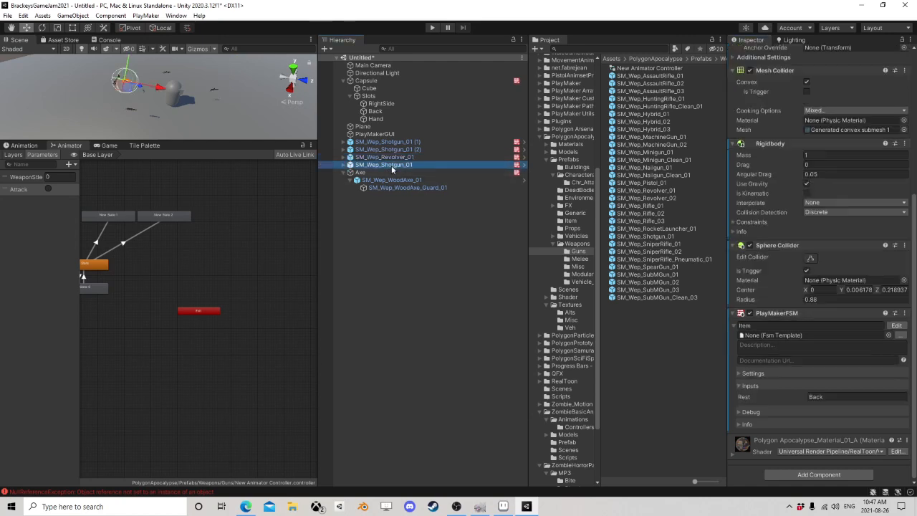
ctrl+click(401, 149)
ctrl+click(401, 142)
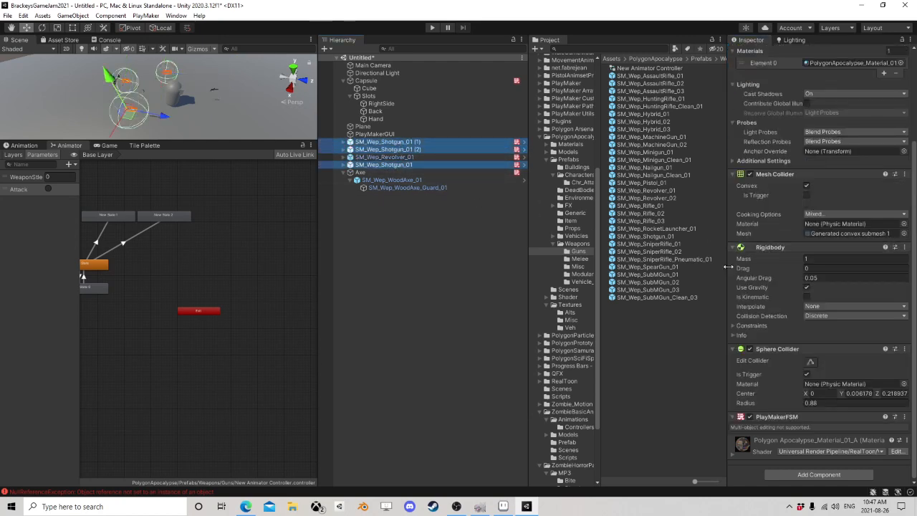
right_click(782, 350)
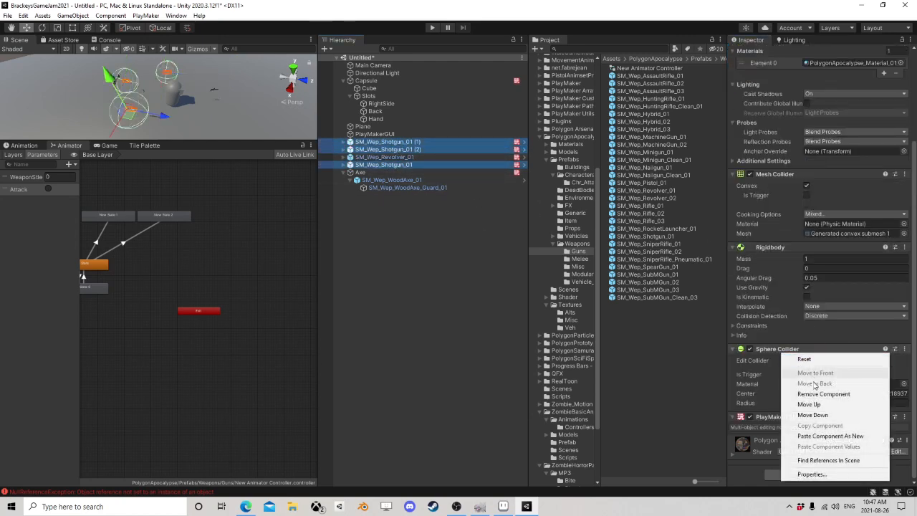
click(830, 436)
Step: Add another PlayMakerFSM component to the Capsule and open it in the PlayMaker editor
click(366, 80)
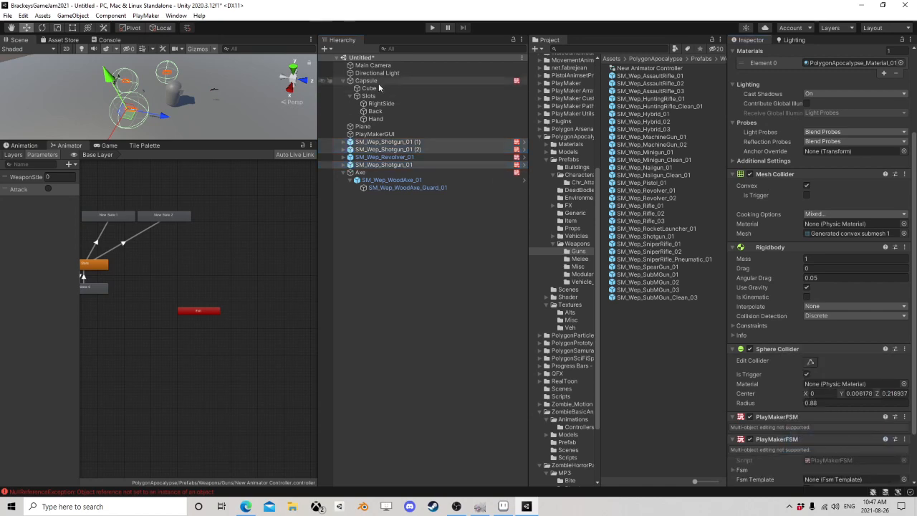
scroll(771, 370, down, 5)
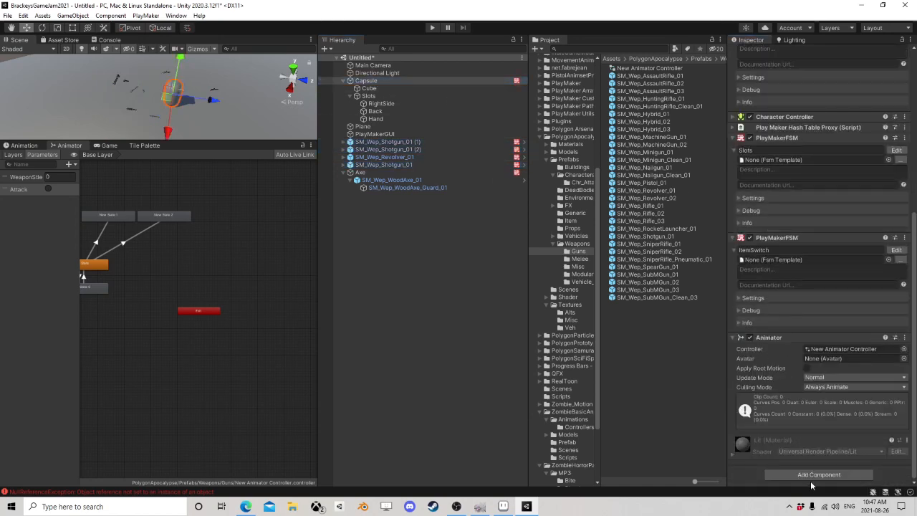
click(815, 475)
click(799, 387)
scroll(799, 385, down, 3)
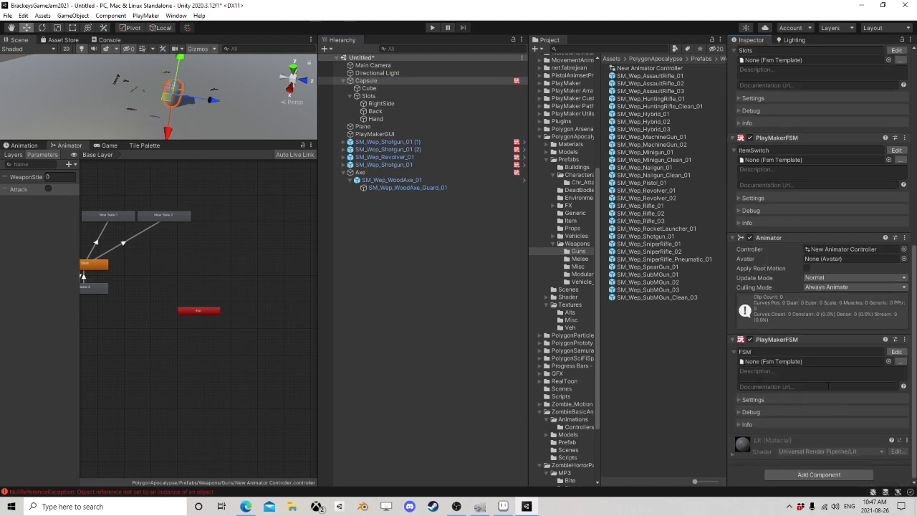
click(896, 352)
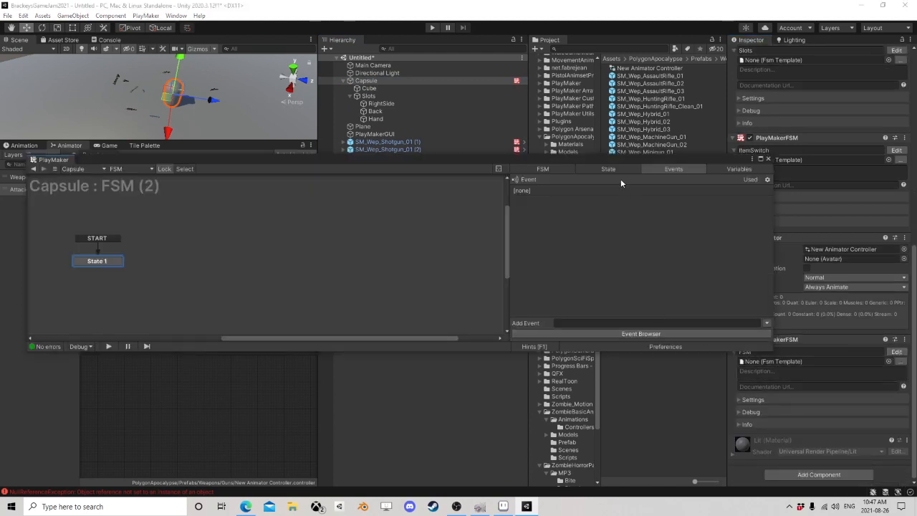
click(659, 322)
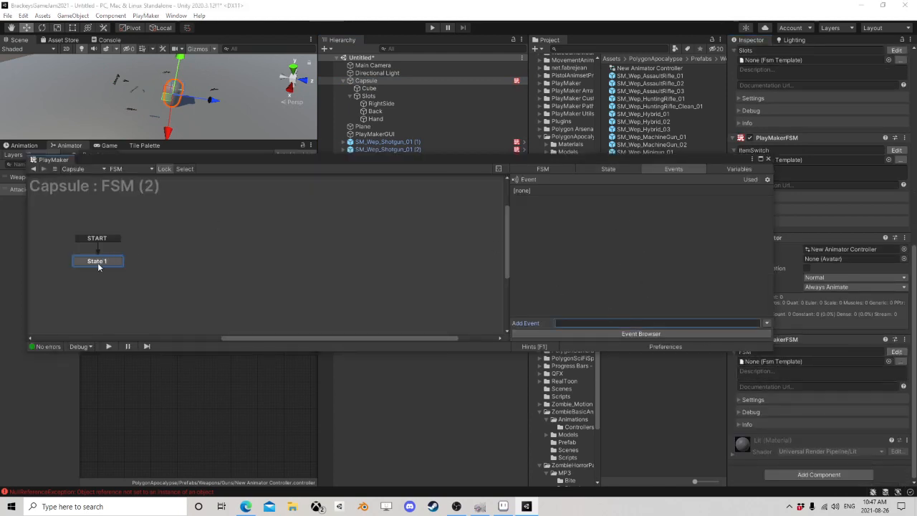
Step: Add a Get Key Down action to State 1 of the Capsule's new FSM
click(98, 262)
click(748, 334)
text(get jey)
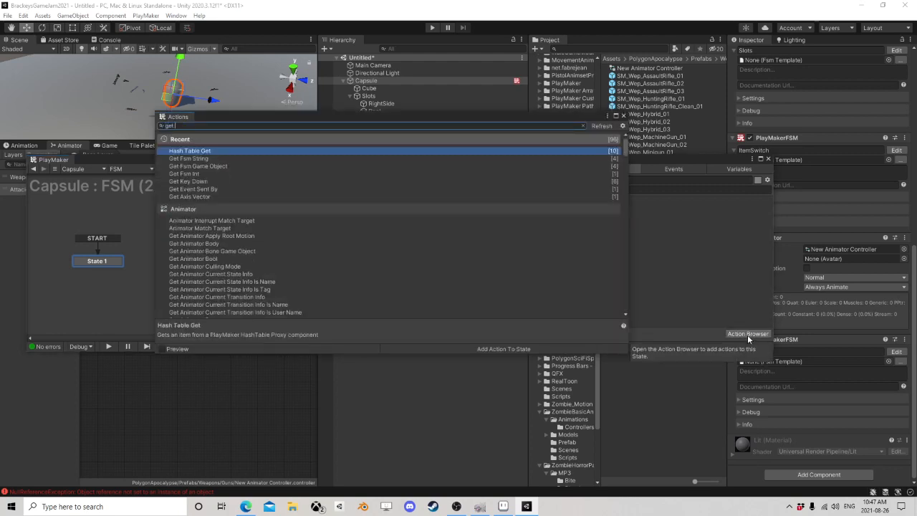
key(BackSpace)
key(BackSpace)
key(BackSpace)
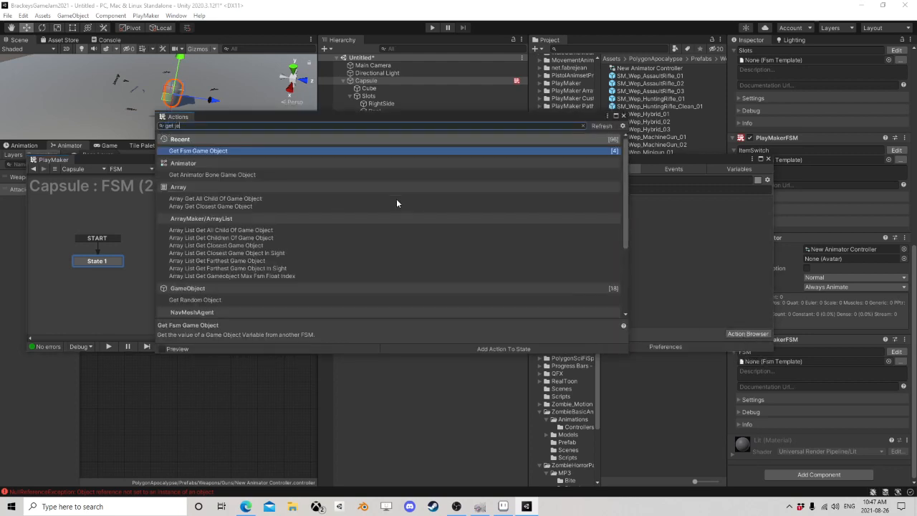
text(key)
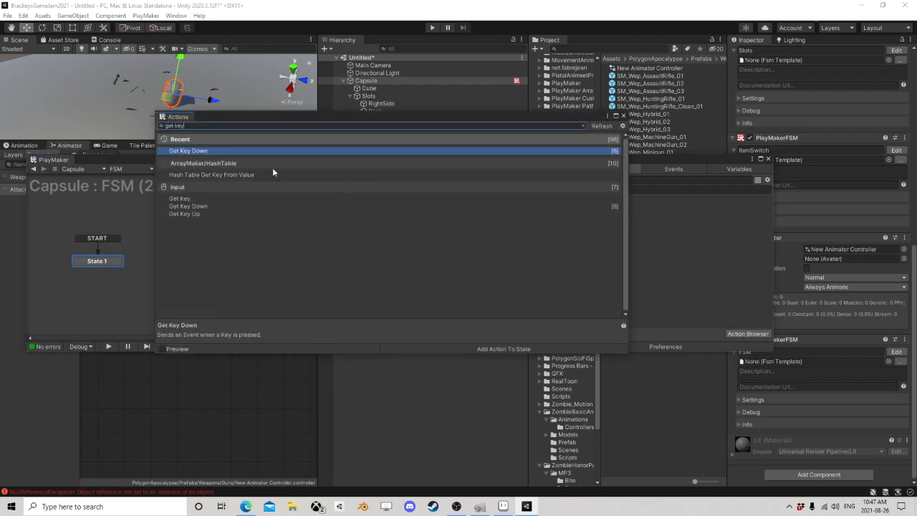
double_click(193, 152)
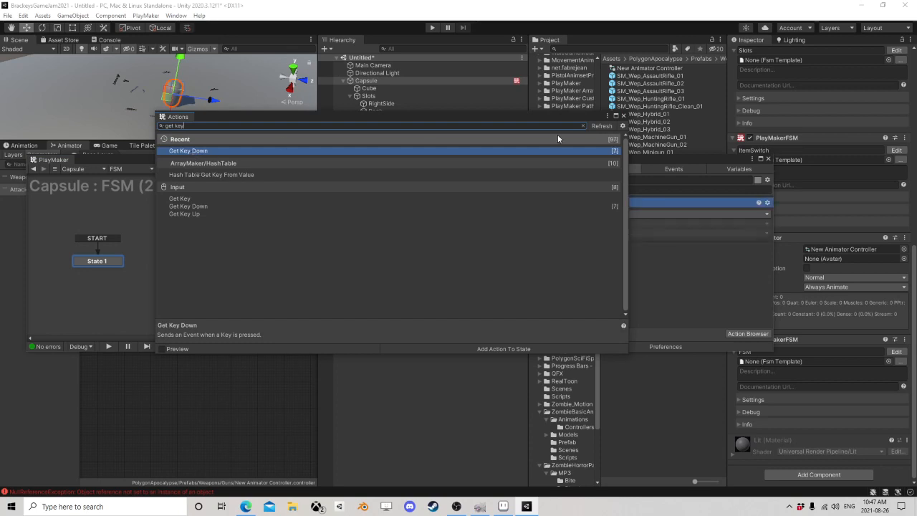
click(624, 115)
Step: Set the Get Key Down key to Alpha 2 and have it send a new event named shoot
click(628, 215)
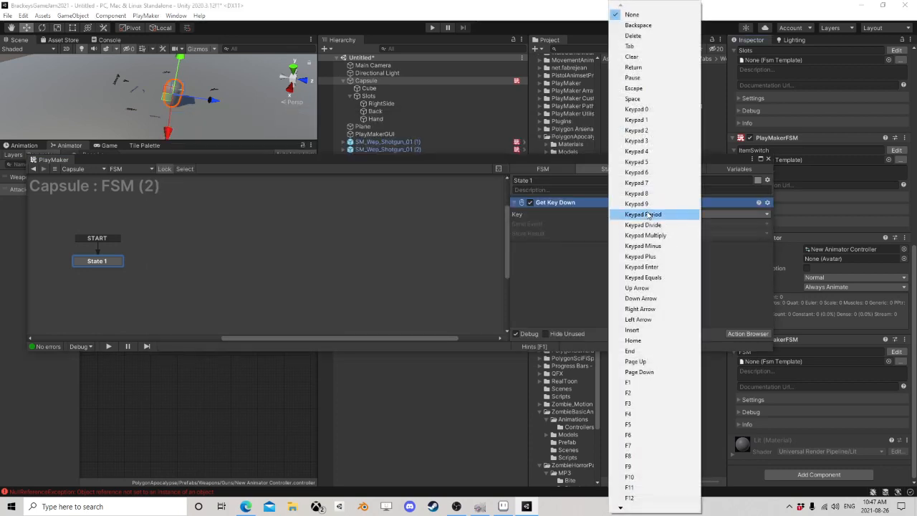
mouse_move(638, 507)
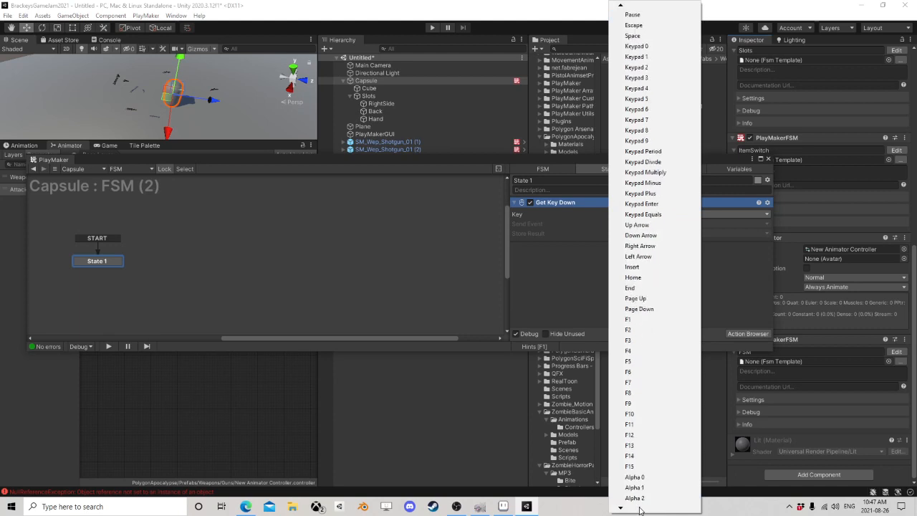
click(635, 476)
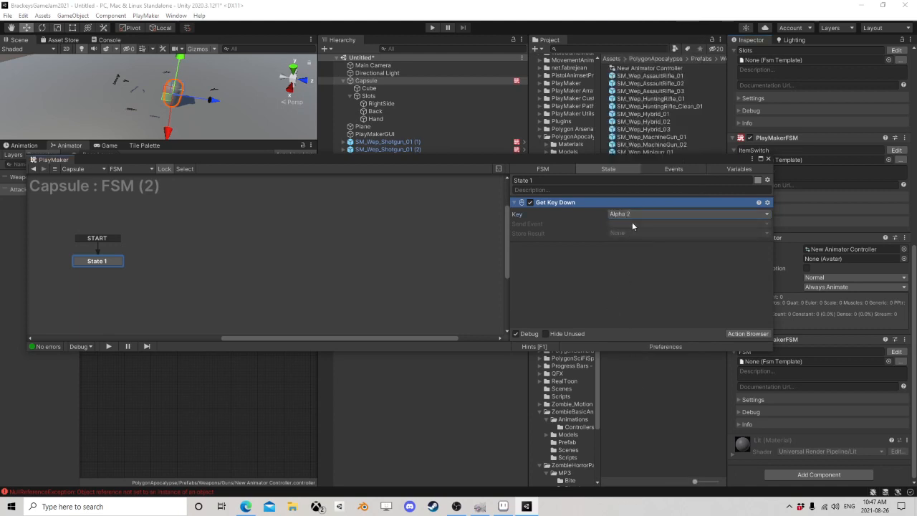
click(632, 224)
click(645, 284)
text(sho)
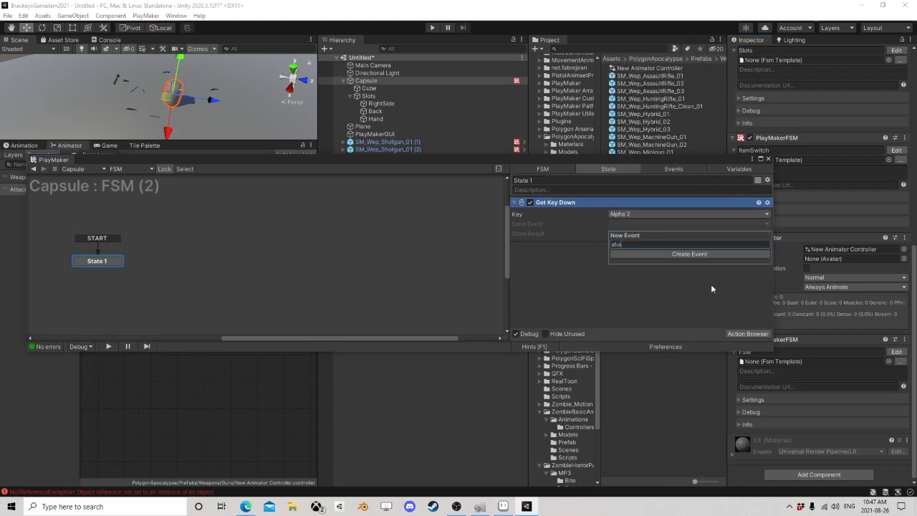
text(ot)
key(Return)
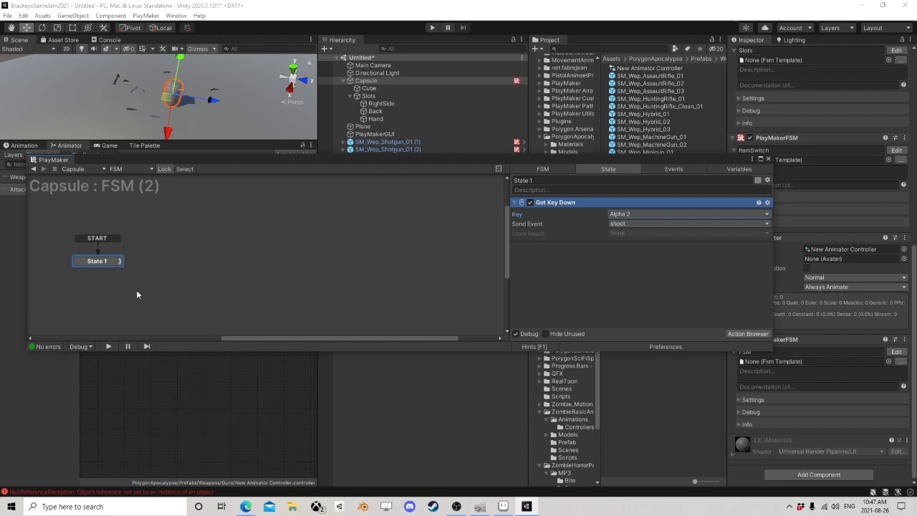
Step: Add the shoot transition to State 1 and link it to a new State 2
right_click(101, 262)
mouse_move(114, 267)
click(230, 268)
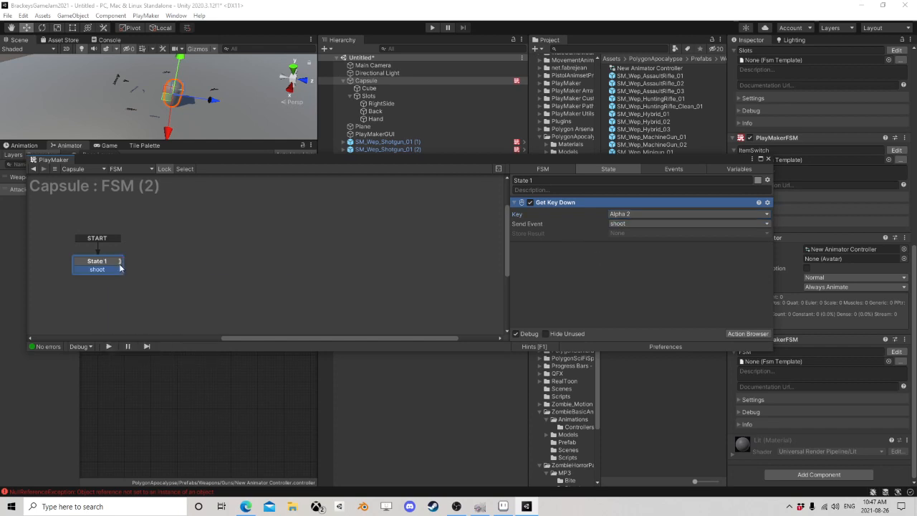
drag(108, 275, 193, 258)
Step: Add a Send Event action to State 2
click(725, 333)
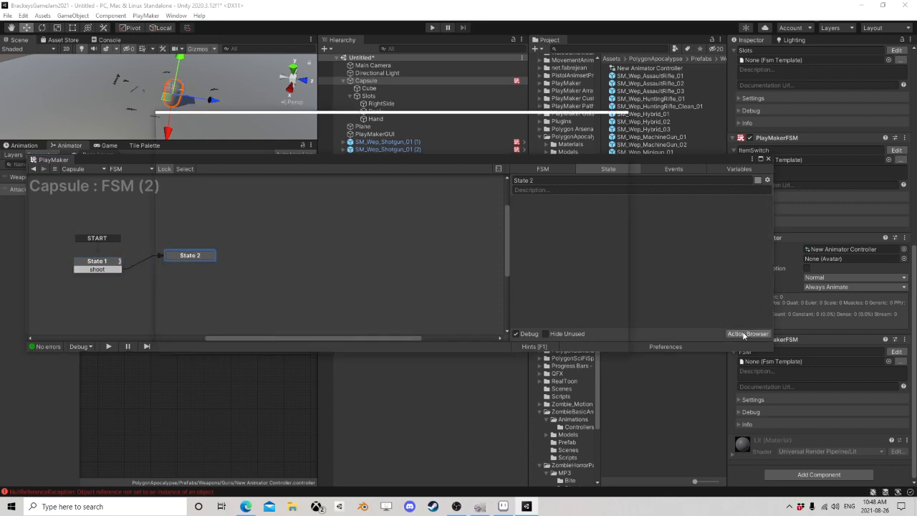
text(send e)
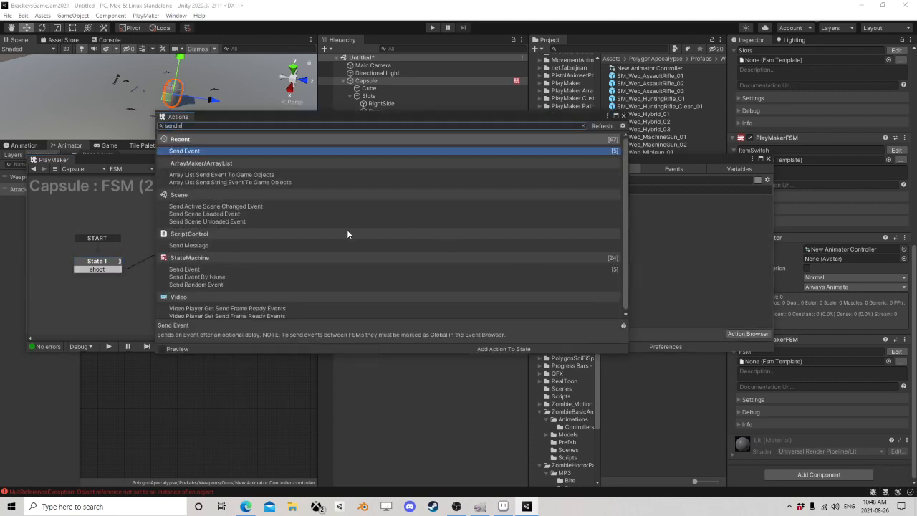
text(ve)
double_click(191, 151)
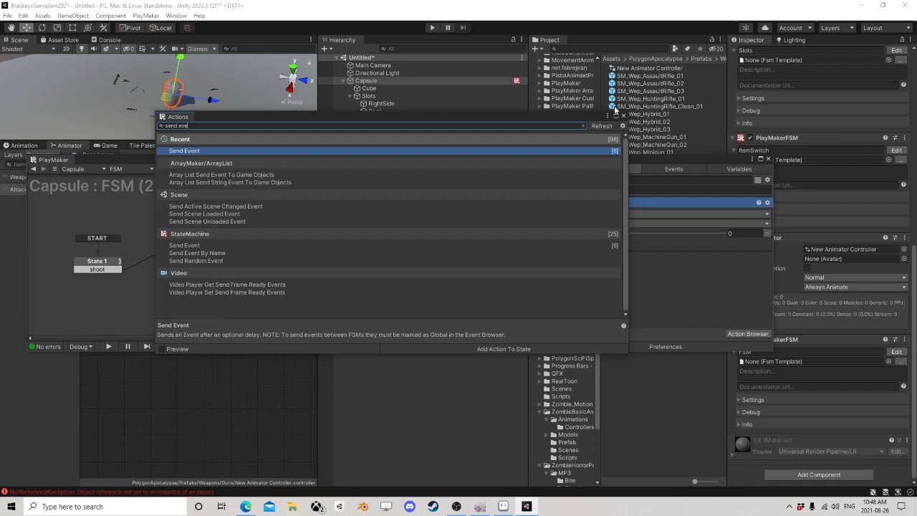
click(625, 116)
Step: Target the Send Event action at the Hand game object and its children, sending the global event Shoot
click(635, 214)
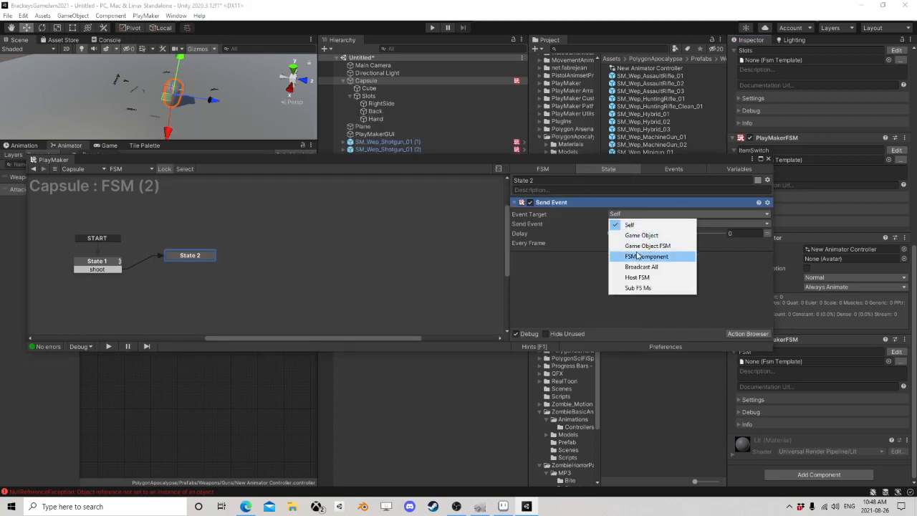
click(642, 236)
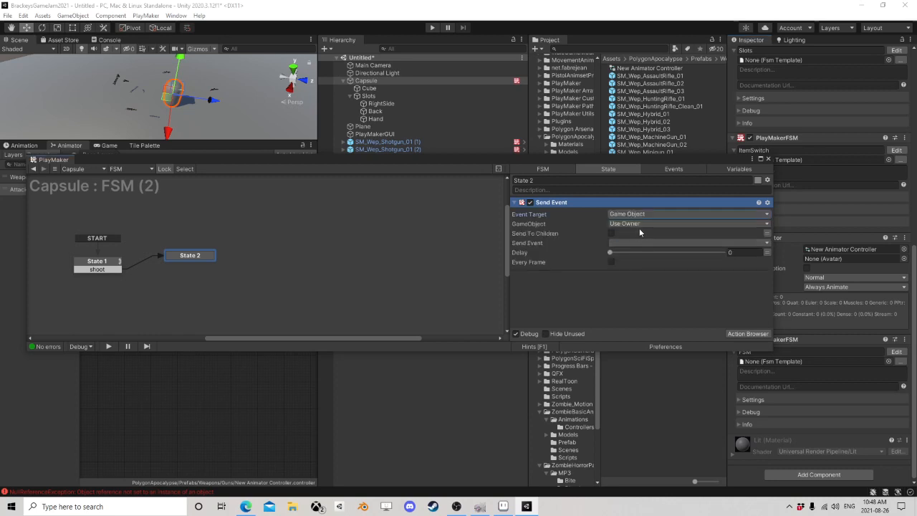
click(639, 224)
click(636, 245)
drag(373, 119, 659, 234)
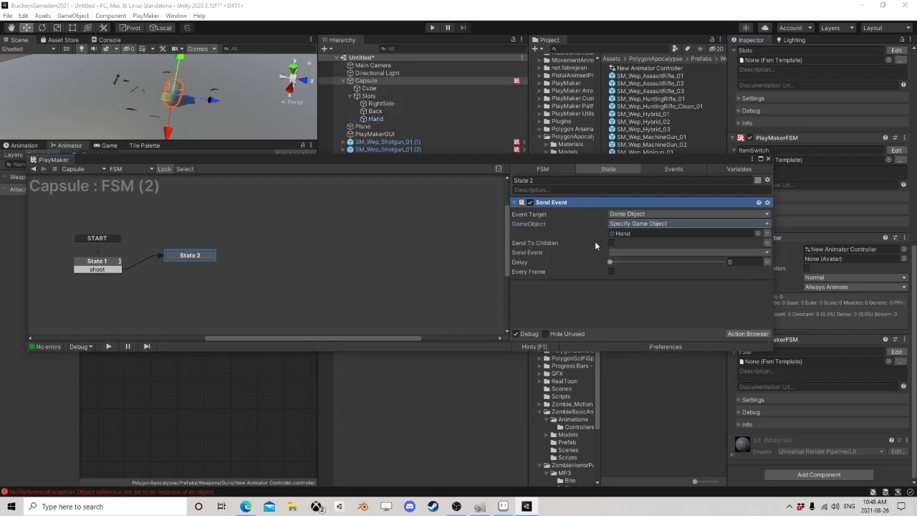
click(612, 243)
click(633, 253)
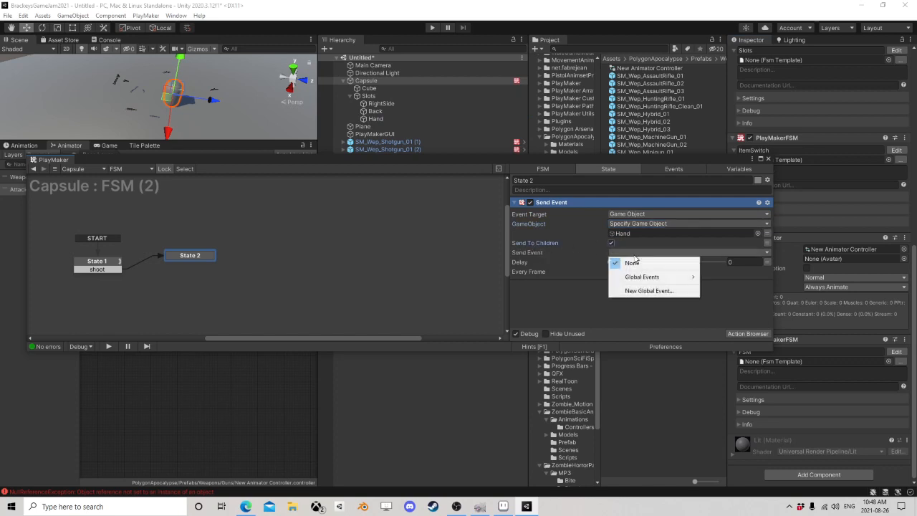
mouse_move(644, 278)
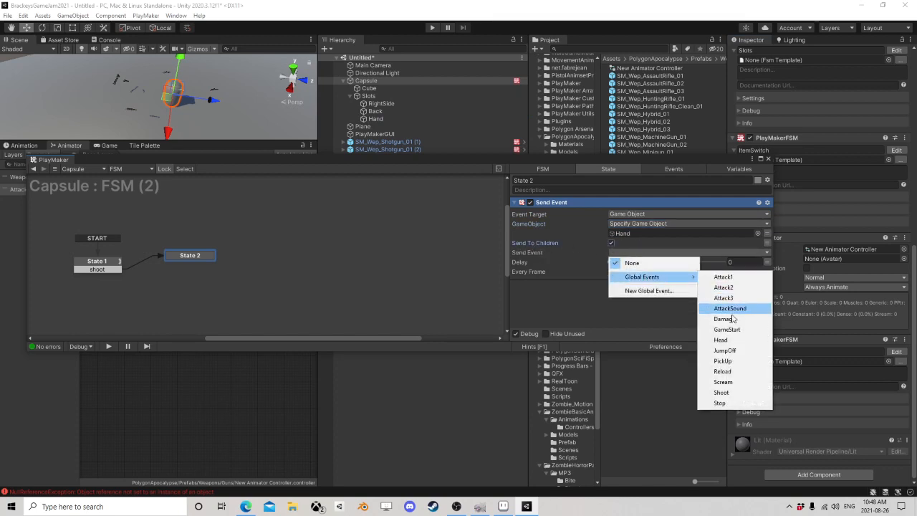
click(721, 393)
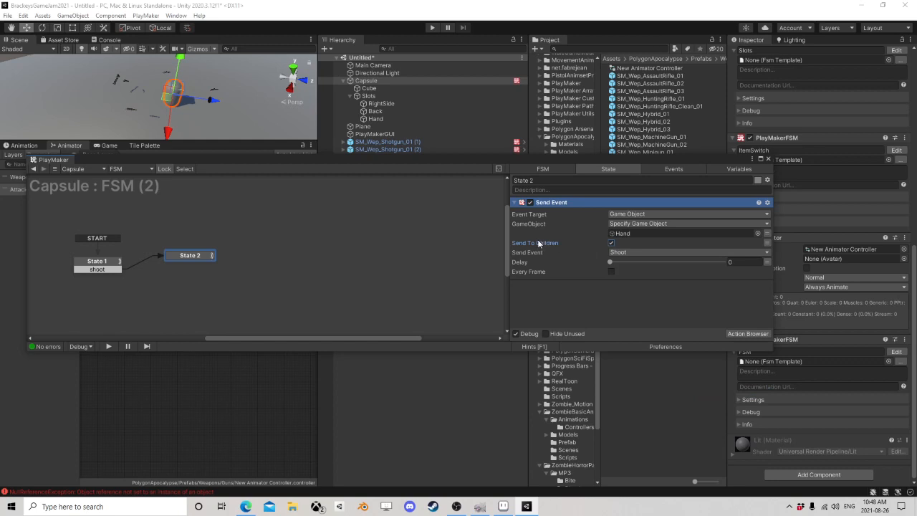
Step: Add a FINISHED transition from State 2 back to State 1 and close the PlayMaker editor
ctrl+click(182, 256)
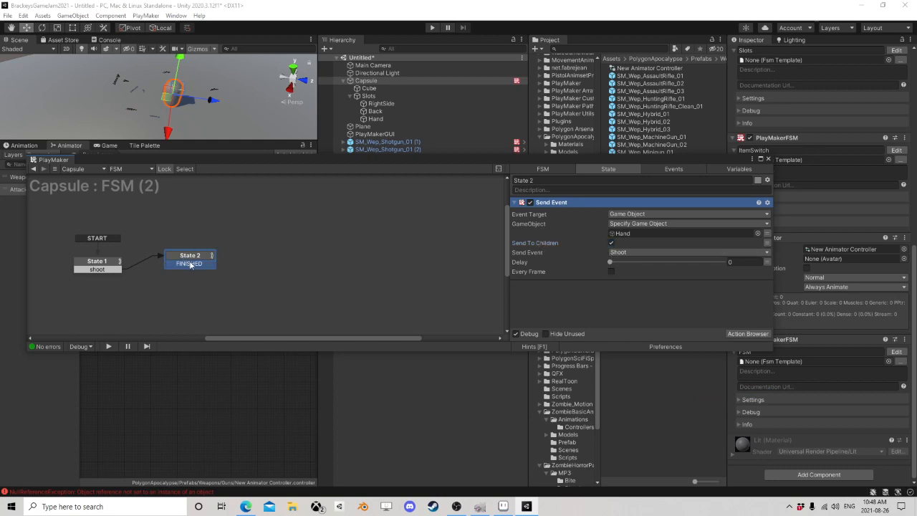
mouse_move(190, 263)
mouse_down()
mouse_move(101, 271)
mouse_move(192, 254)
mouse_move(181, 262)
mouse_up()
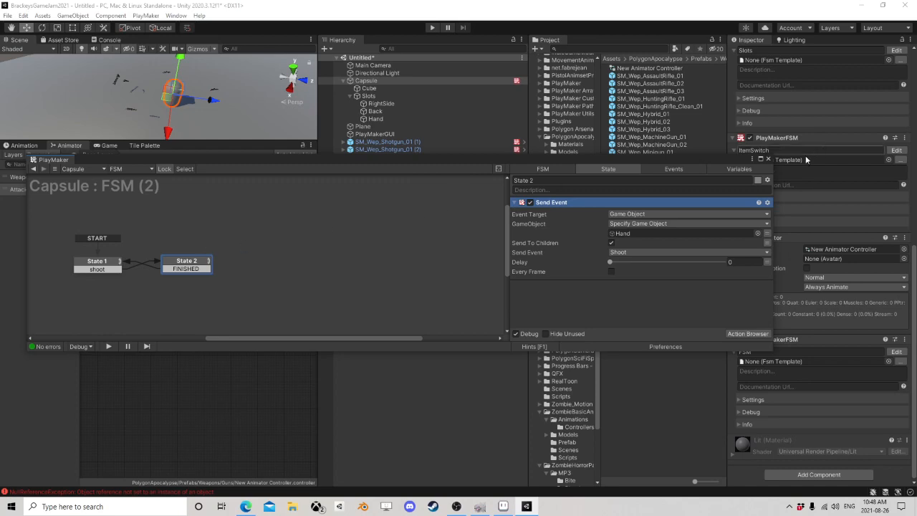
click(768, 160)
Step: Run the game, walk the Capsule to the nearby shotgun and pick it up
click(432, 27)
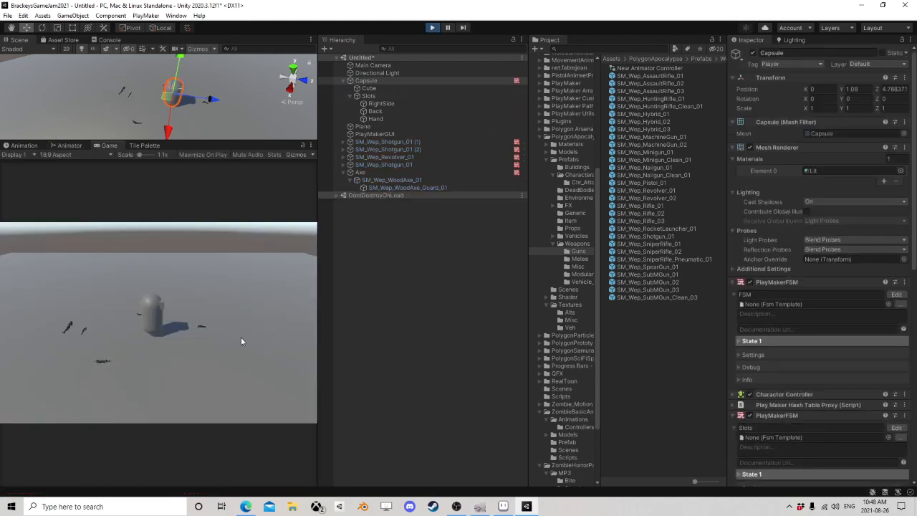
key(d)
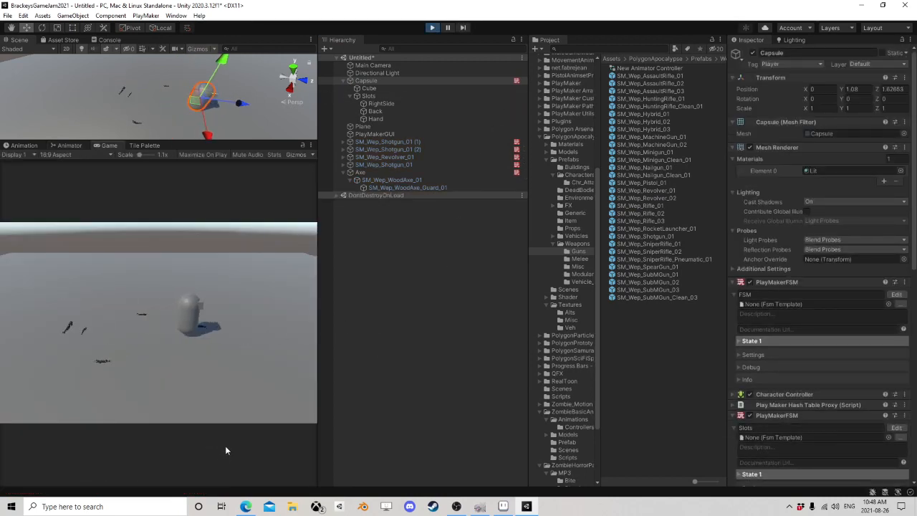
key(a)
key(w)
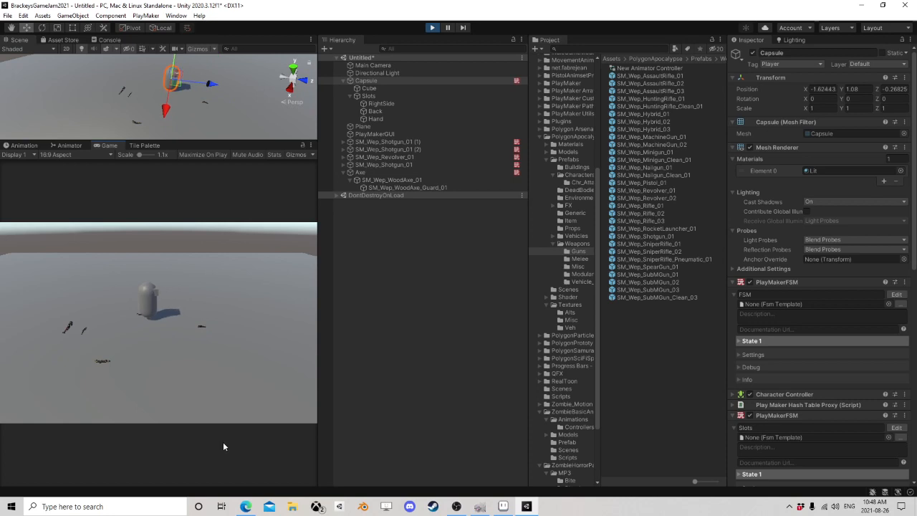
key(e)
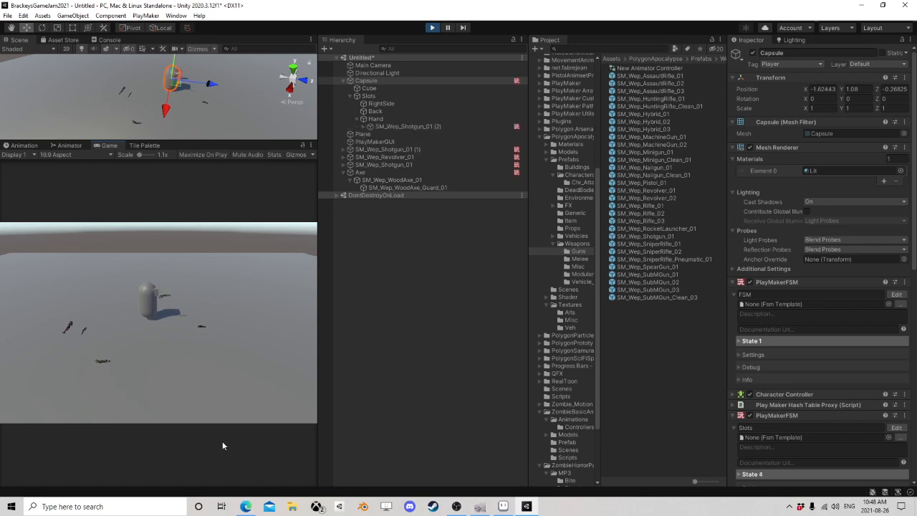
Step: Check the active state in the Shoot FSM of the shotgun held in Hand, then close the editor
click(393, 126)
scroll(763, 324, down, 5)
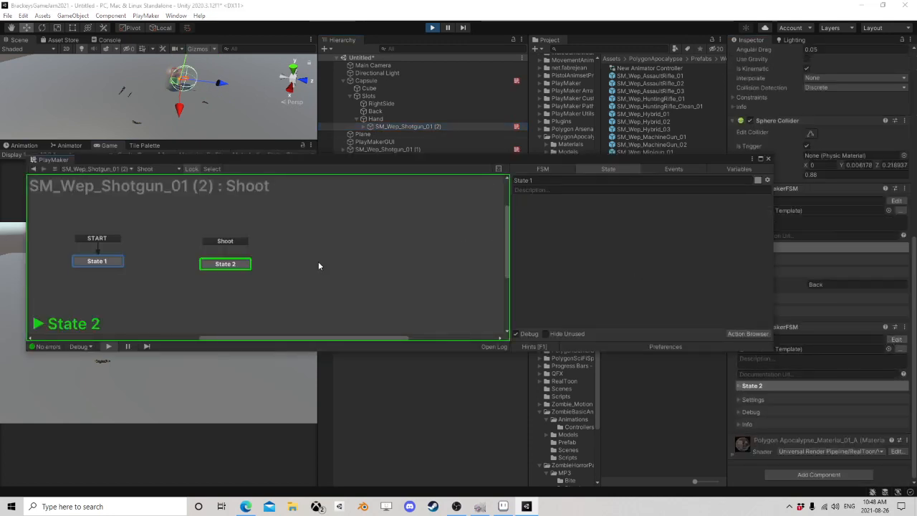
click(235, 391)
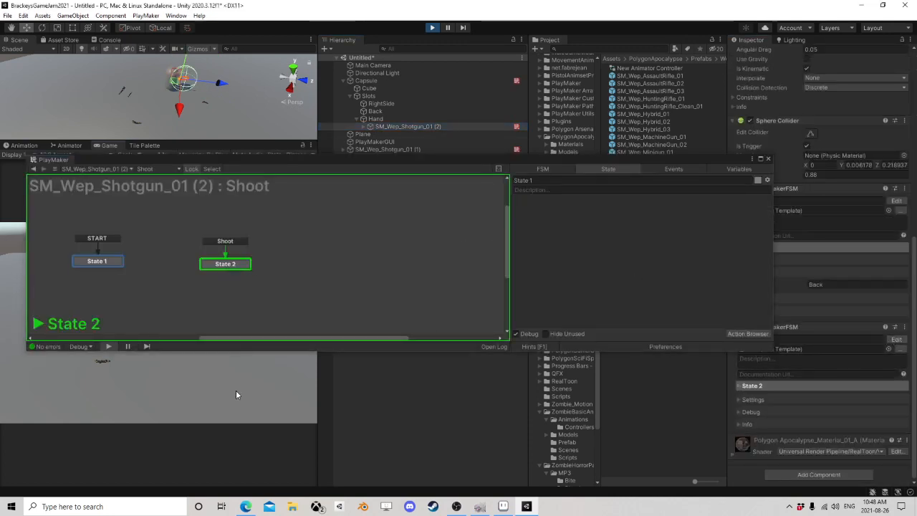
click(768, 159)
Step: Check the active state in the Shoot FSMs of SM_Wep_Revolver_01 and the unheld SM_Wep_Shotgun_01, then close the editor
click(387, 157)
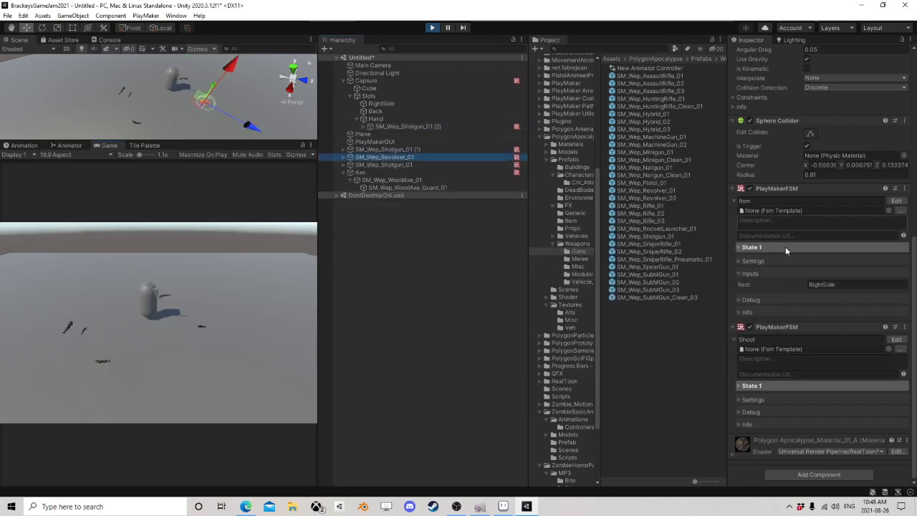
click(900, 341)
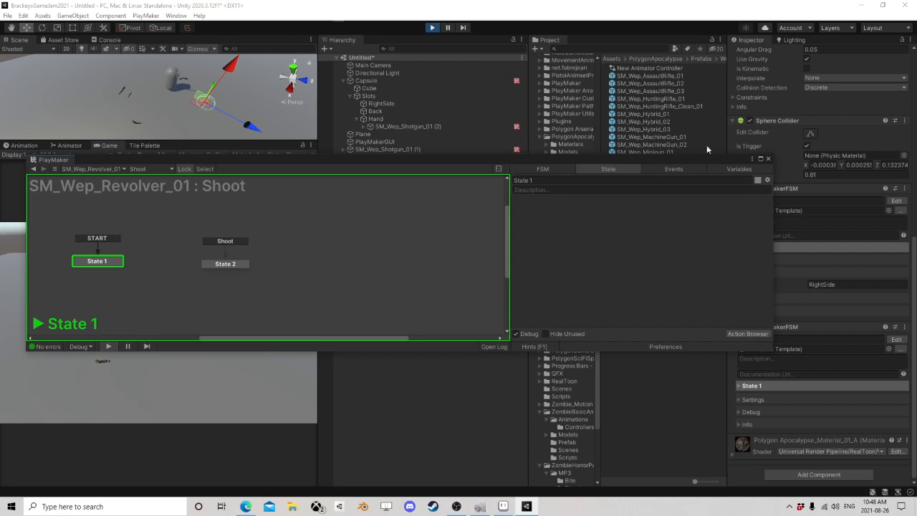
drag(447, 160, 588, 296)
click(387, 164)
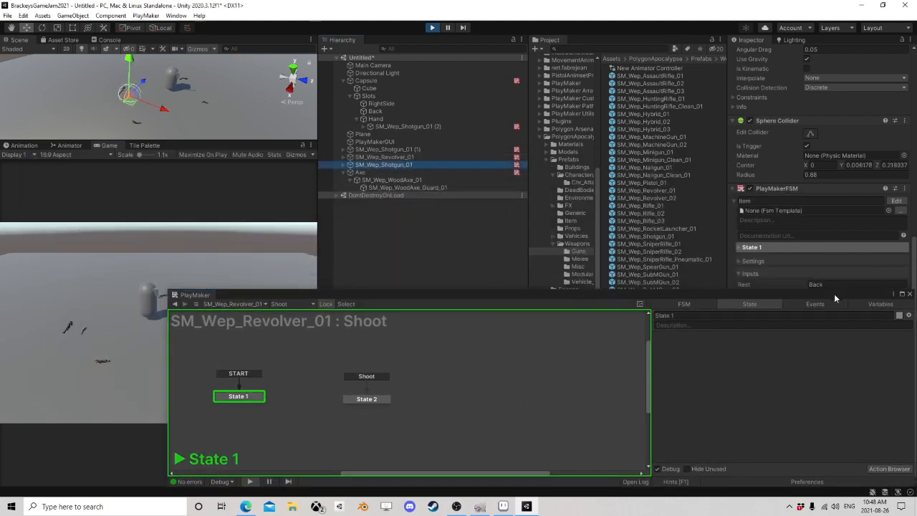
drag(834, 294, 626, 270)
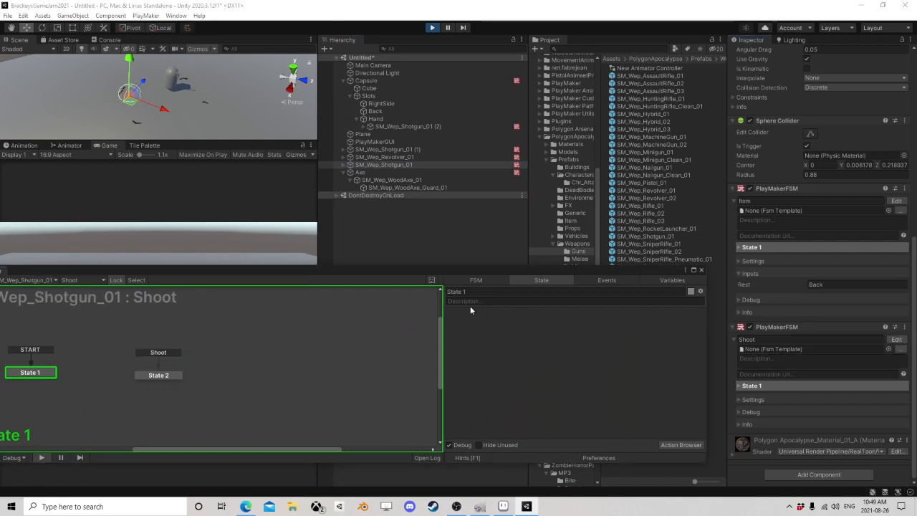
click(701, 270)
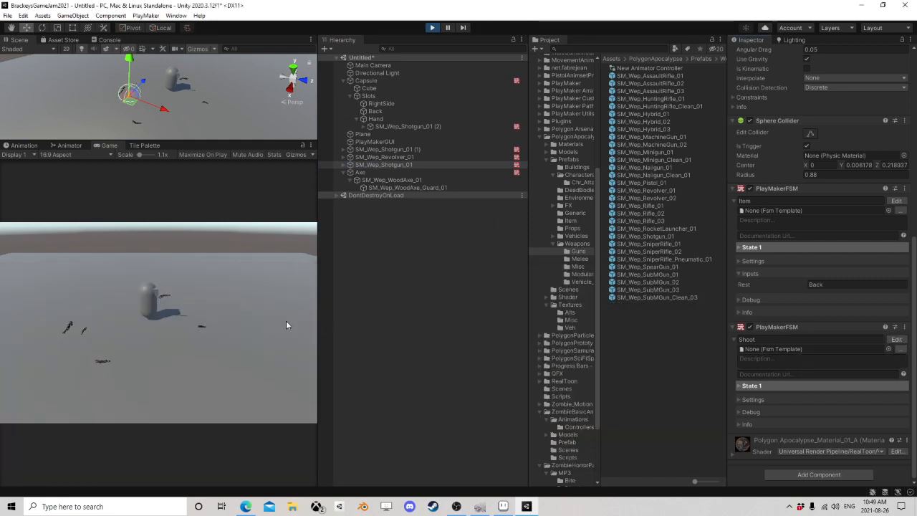
Step: Walk the Capsule around the dropped weapons to SM_Wep_Shotgun_01 (1) and pick it up as the second weapon
key(d)
key(w)
key(a)
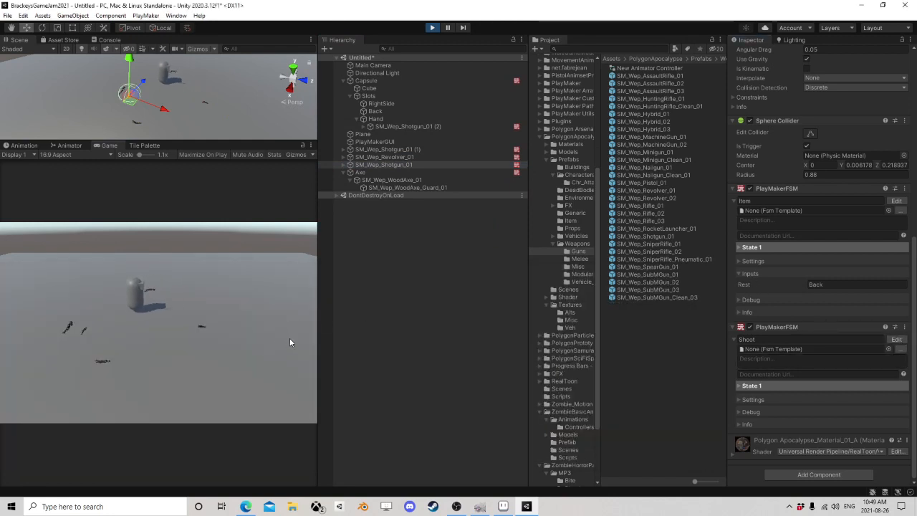
key(s)
key(d)
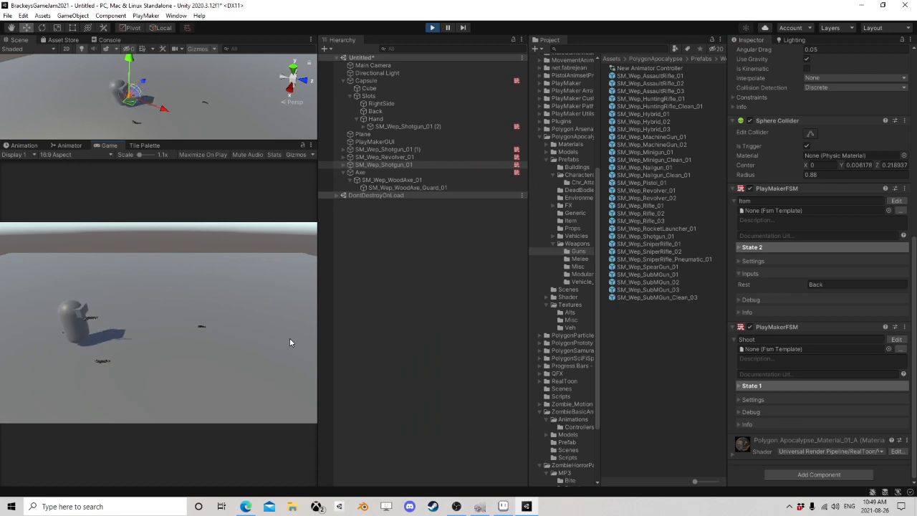
key(d)
key(s)
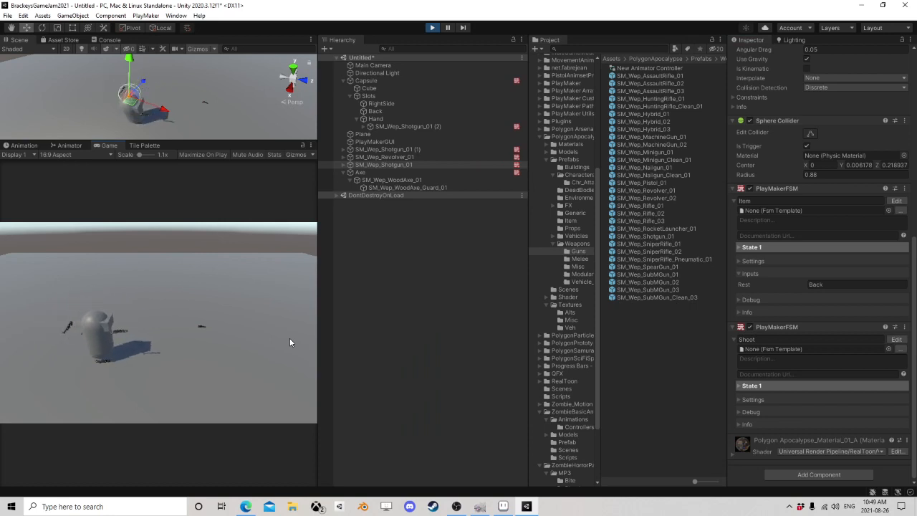
key(e)
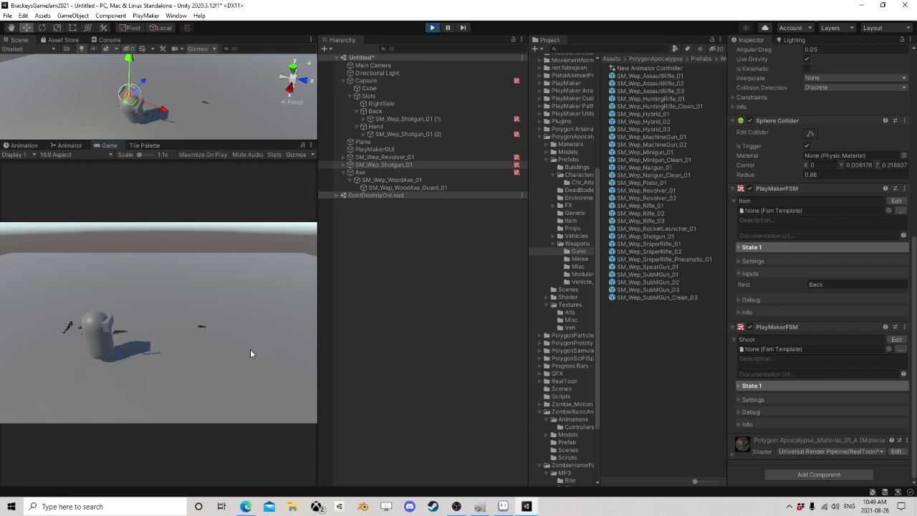
Step: Walk the Capsule to the revolver, swap the held shotgun for it and move away from the dropped shotgun
key(d)
key(d)
key(w)
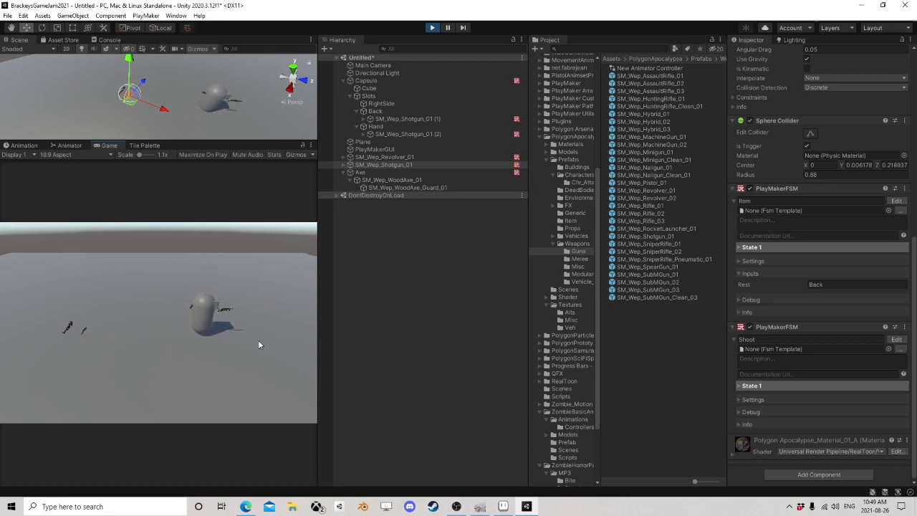
key(e)
key(a)
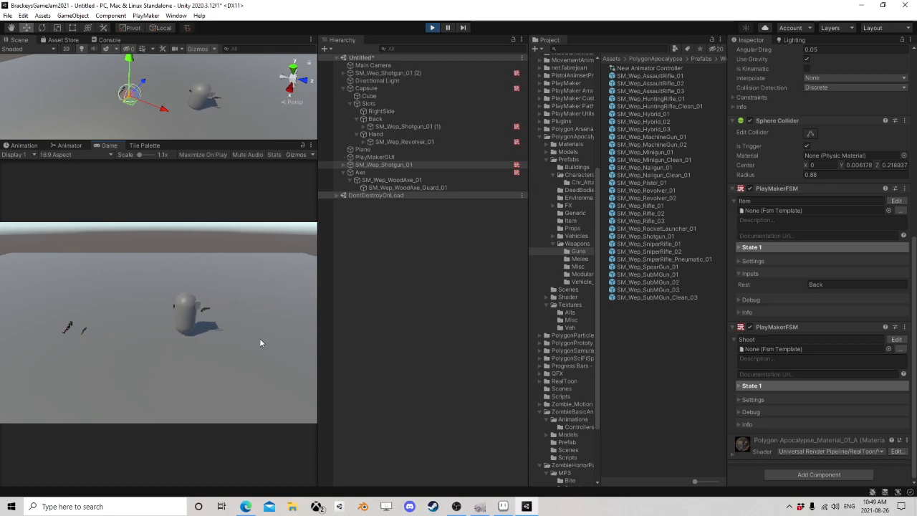
key(s)
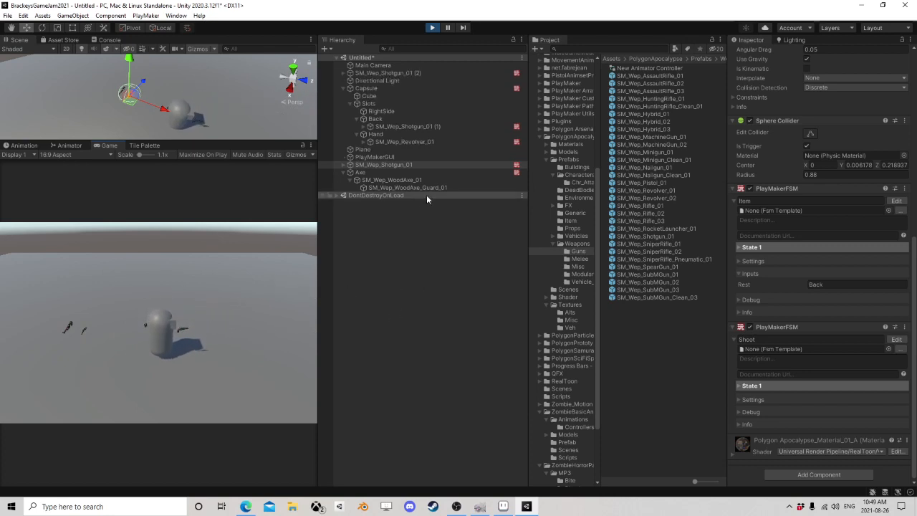
Step: Open the Shoot FSM of the held SM_Wep_Revolver_01 and fire in the game to check its active state
click(403, 142)
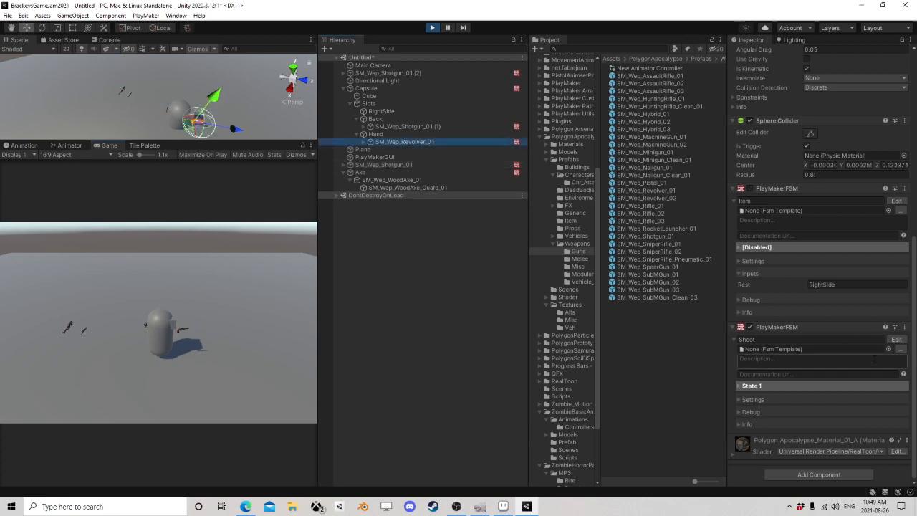
click(896, 339)
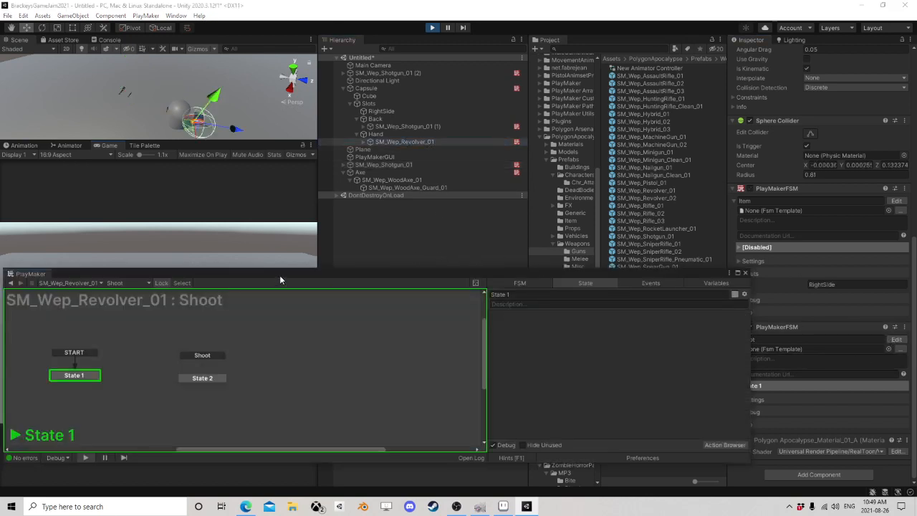
drag(280, 276, 484, 186)
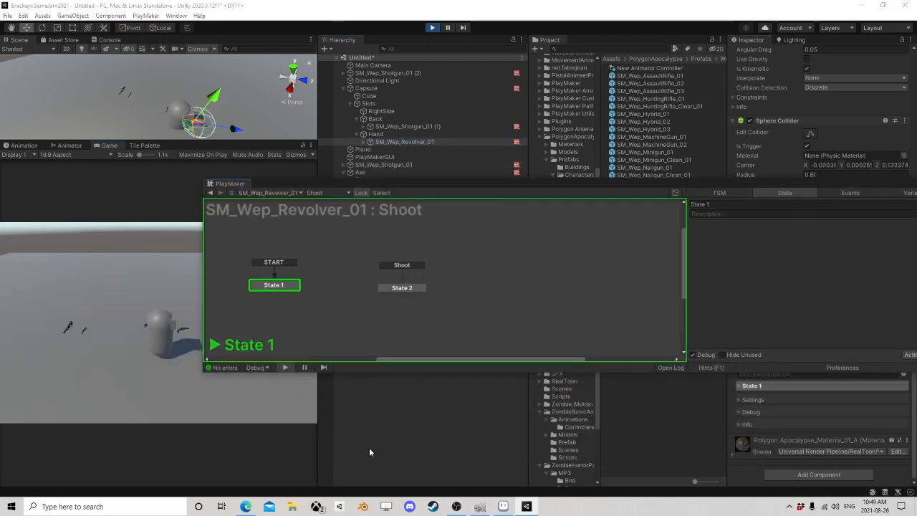
click(248, 403)
drag(516, 192, 357, 238)
Step: Open the Shoot FSM of SM_Wep_Shotgun_01 (1) stowed in Back and fire in the game to check its active state
click(410, 126)
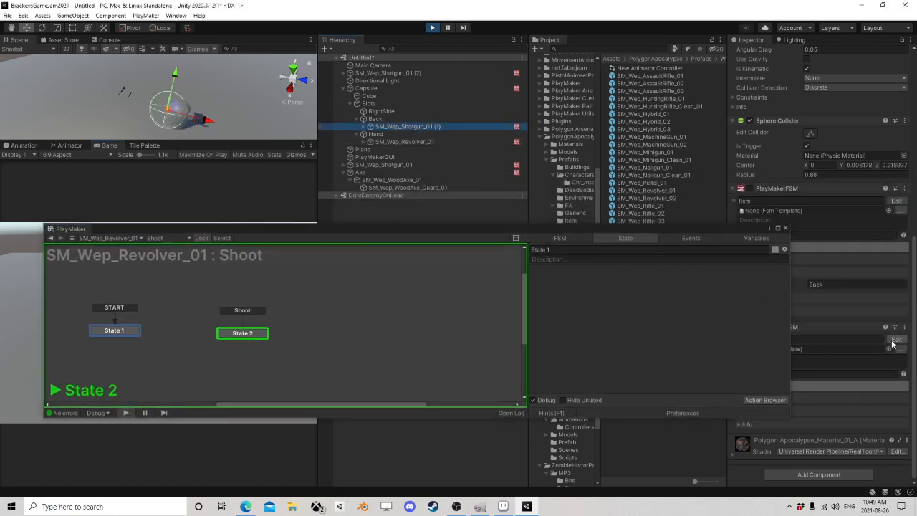
drag(339, 231, 550, 105)
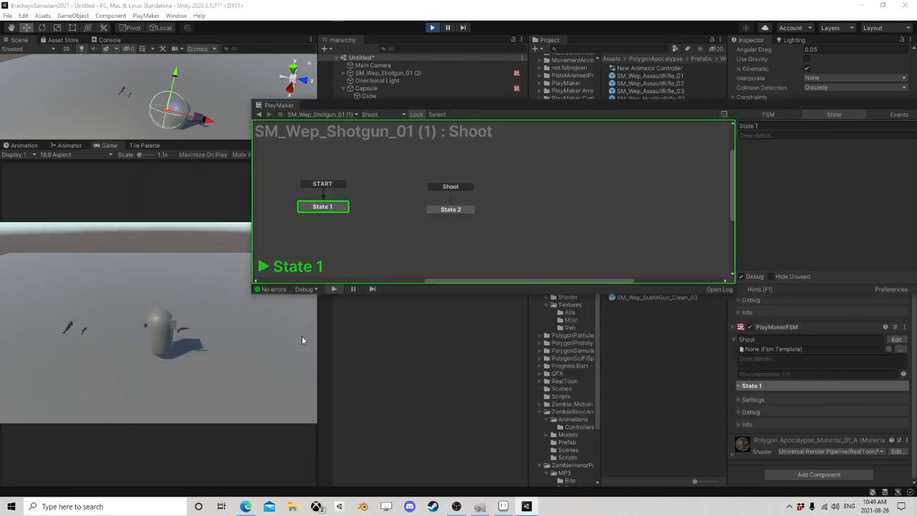
click(241, 408)
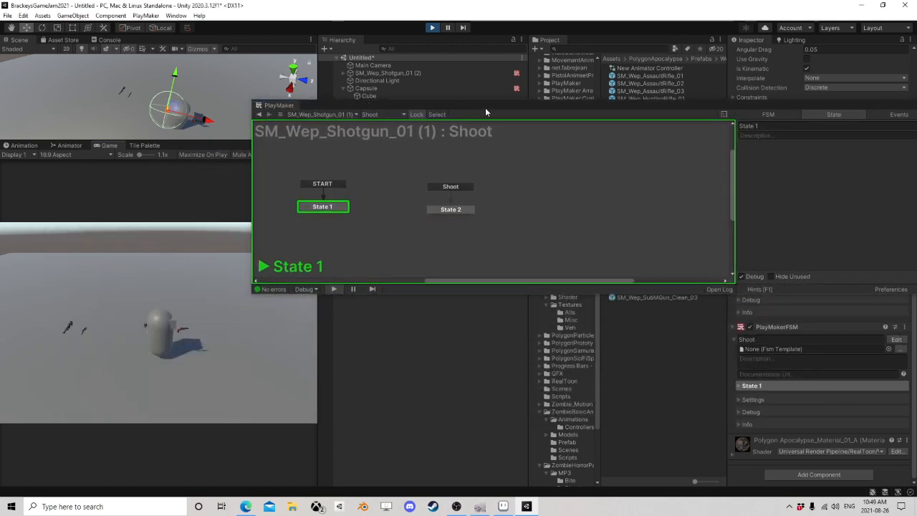
Step: Switch the held weapon to the stowed shotgun and fire it while watching its Shoot FSM
drag(485, 107, 435, 135)
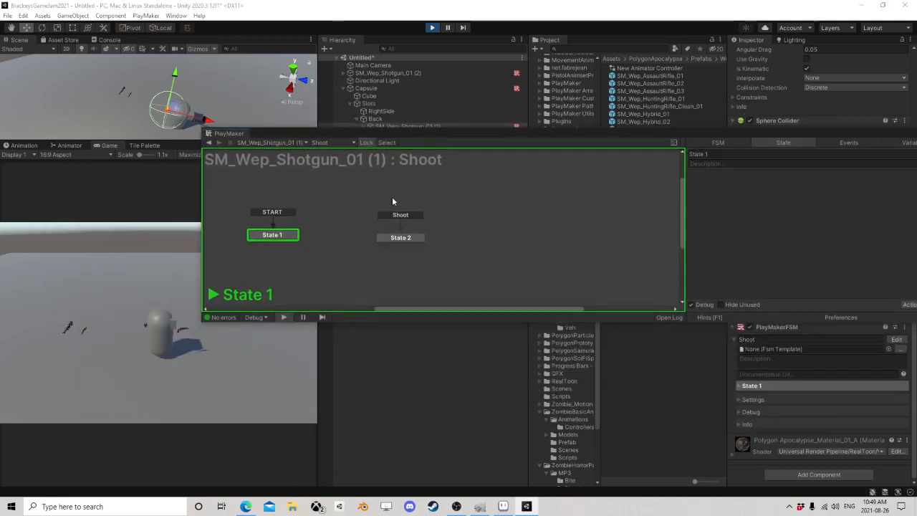
key(2)
click(258, 452)
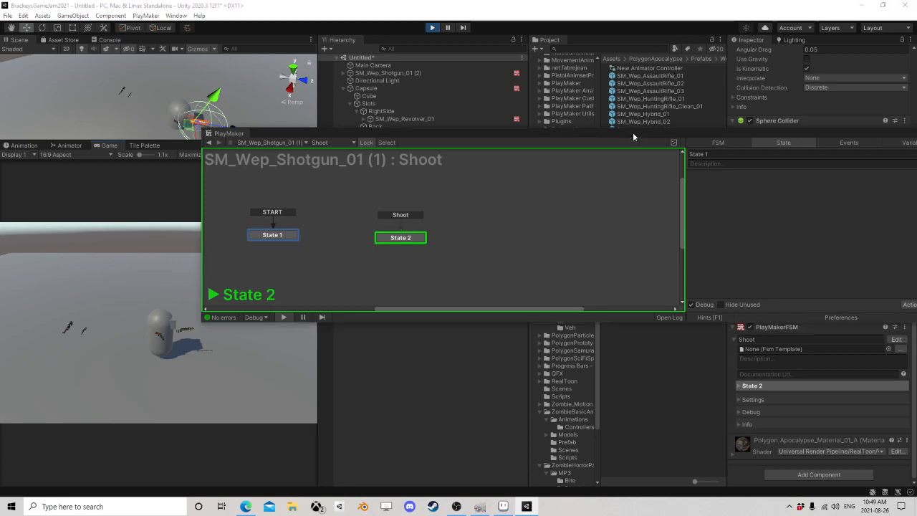
Step: Check the active state in the Shoot FSM of SM_Wep_Revolver_01 stowed in RightSide, then close the PlayMaker editor
drag(633, 132, 480, 198)
click(401, 118)
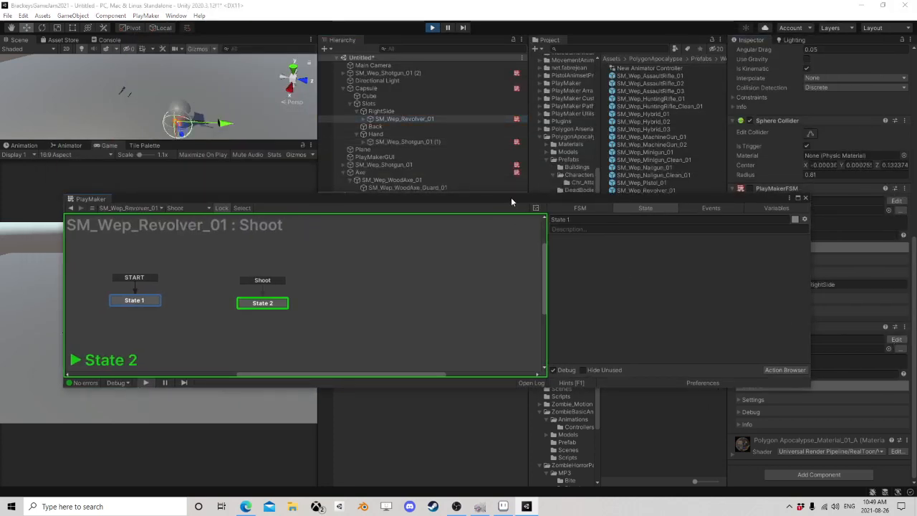
drag(511, 199, 653, 68)
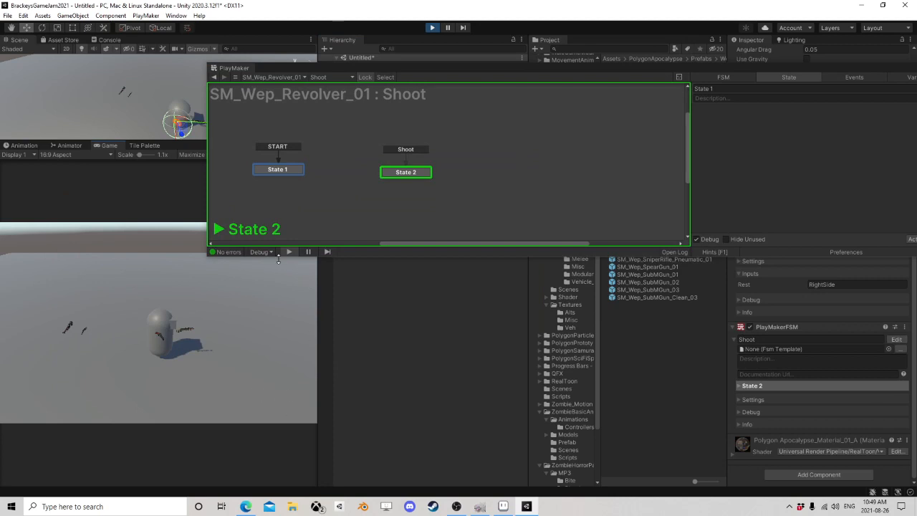
drag(518, 69, 328, 174)
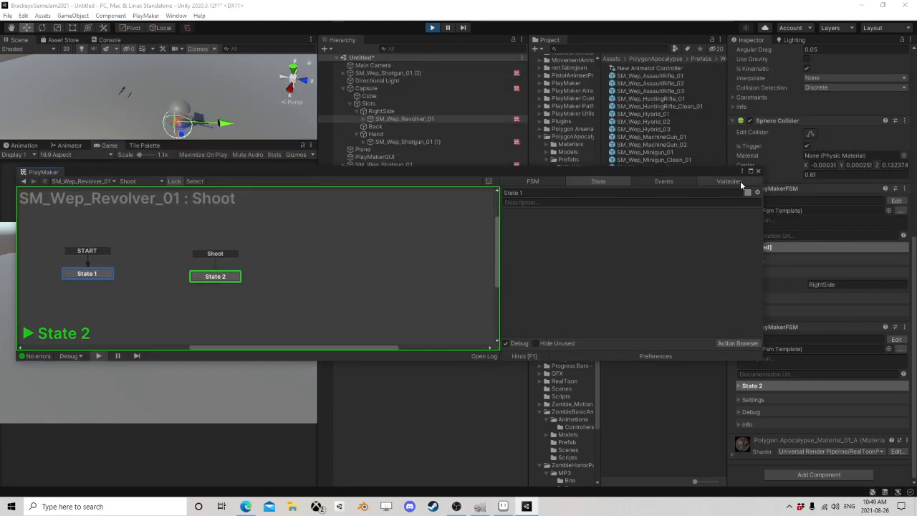
click(758, 171)
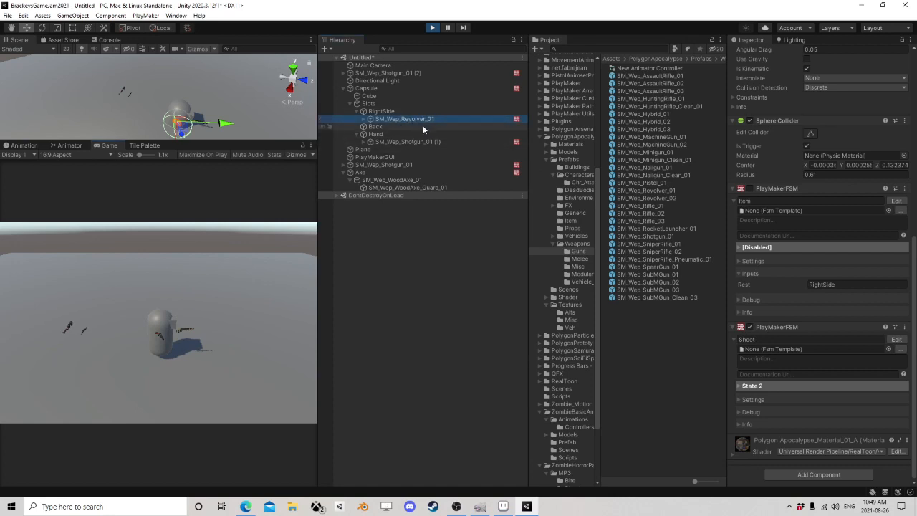
Step: Stop the running game and switch to OBS
click(432, 27)
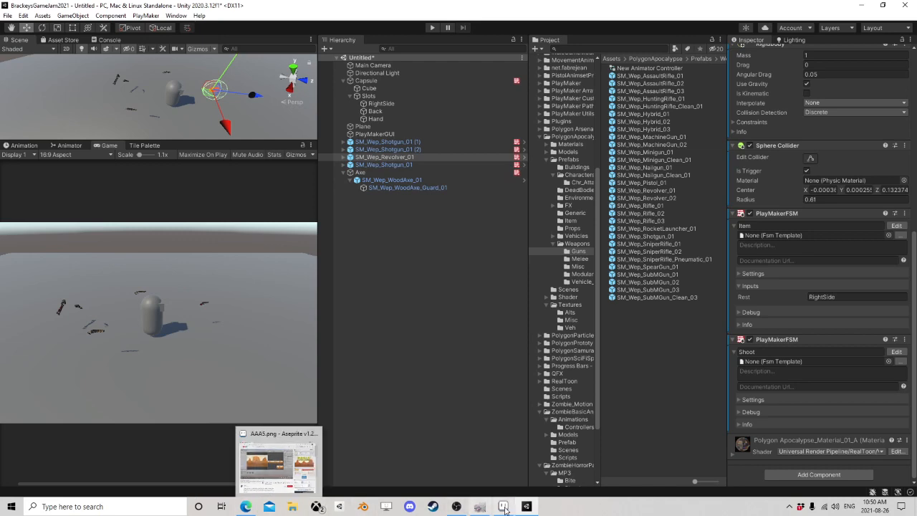
click(479, 506)
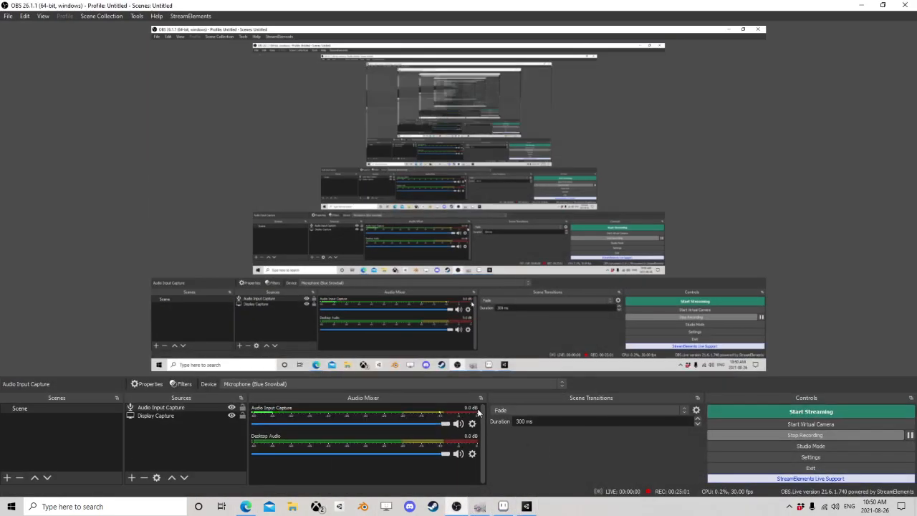